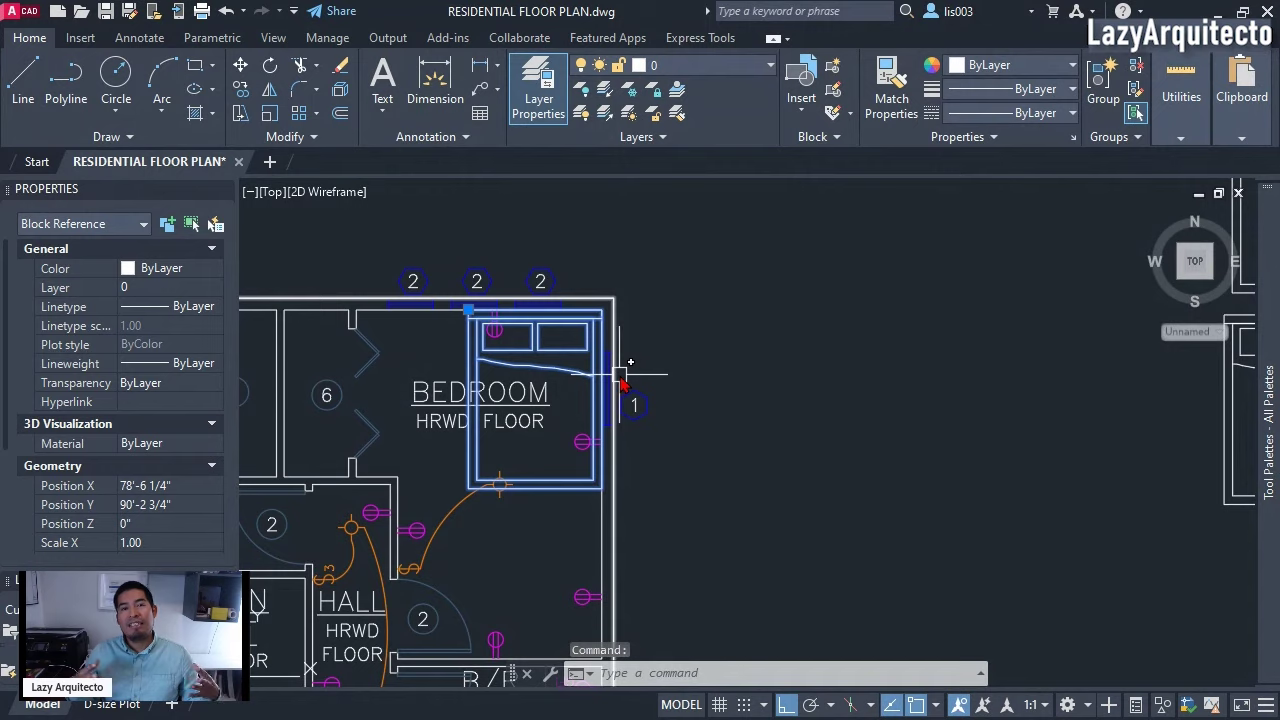
- Open the twin bed block beside the TWIN BED label for editing in the Block Editor
{"action": "mouse_move", "coordinate": [620, 377]}
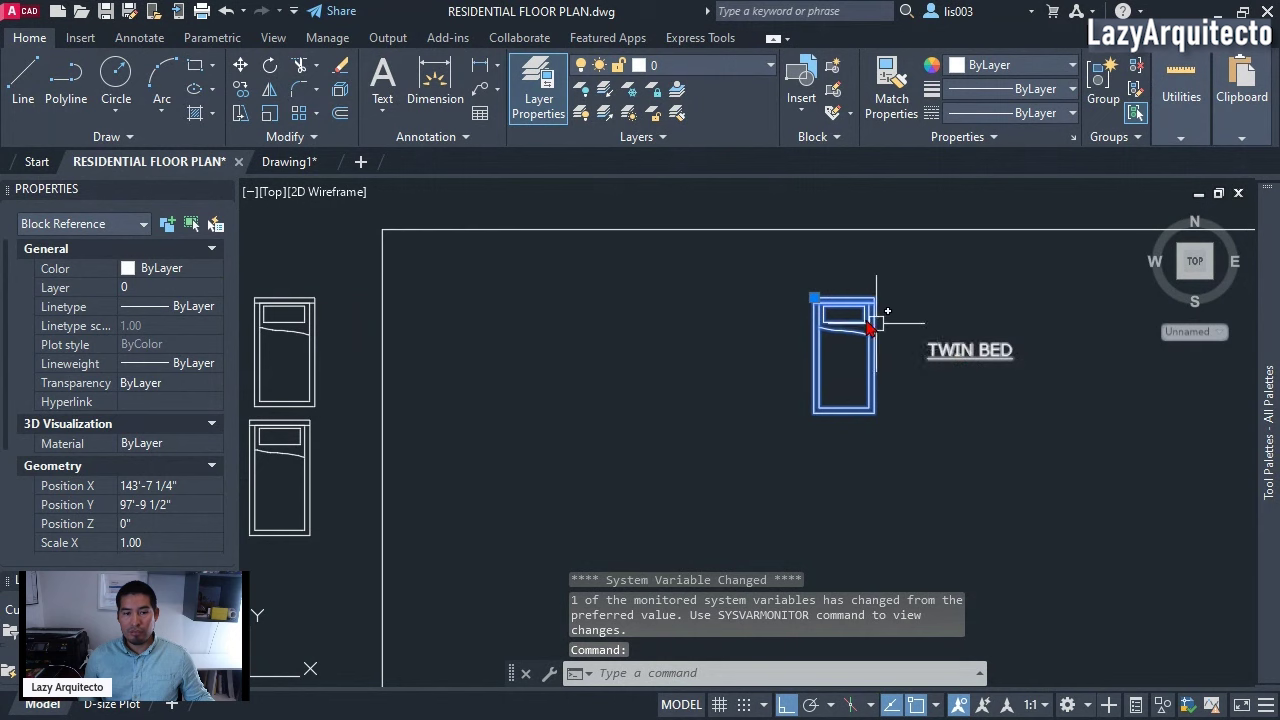
{"action": "right_click", "coordinate": [845, 316]}
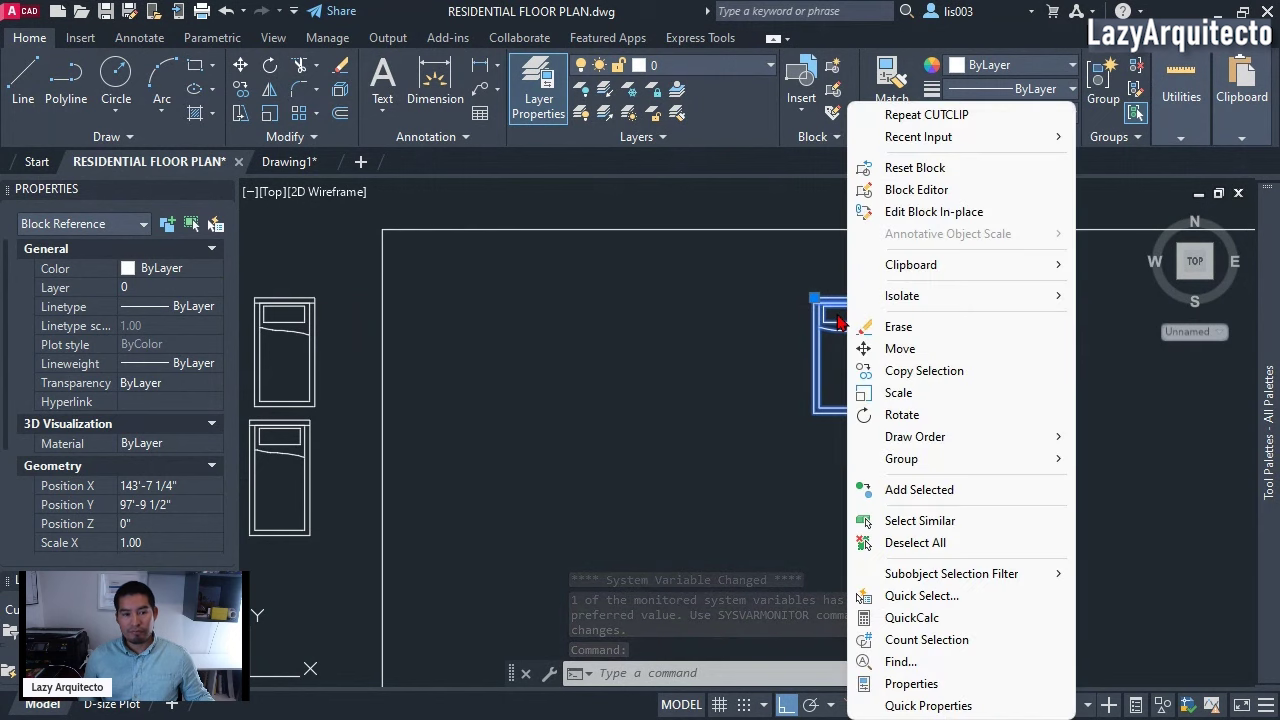
{"action": "left_click", "coordinate": [905, 190]}
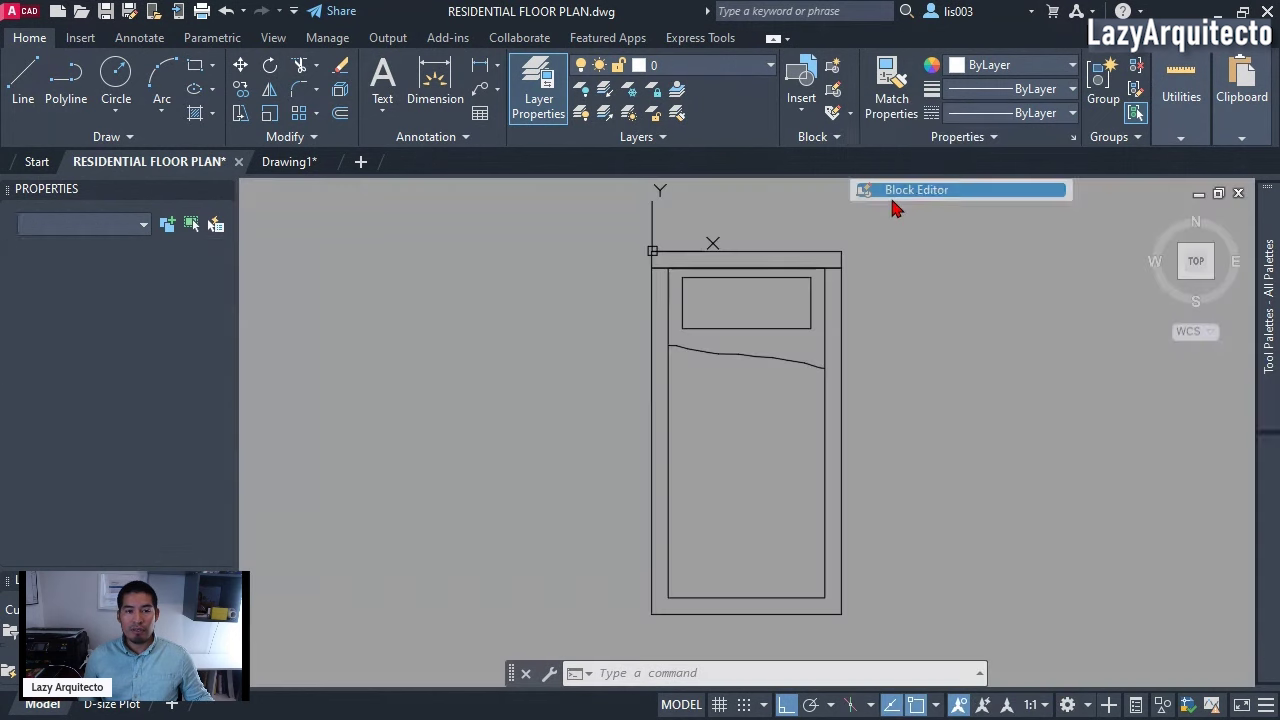
{"action": "scroll", "coordinate": [820, 371], "scroll_direction": "down", "scroll_amount": 2}
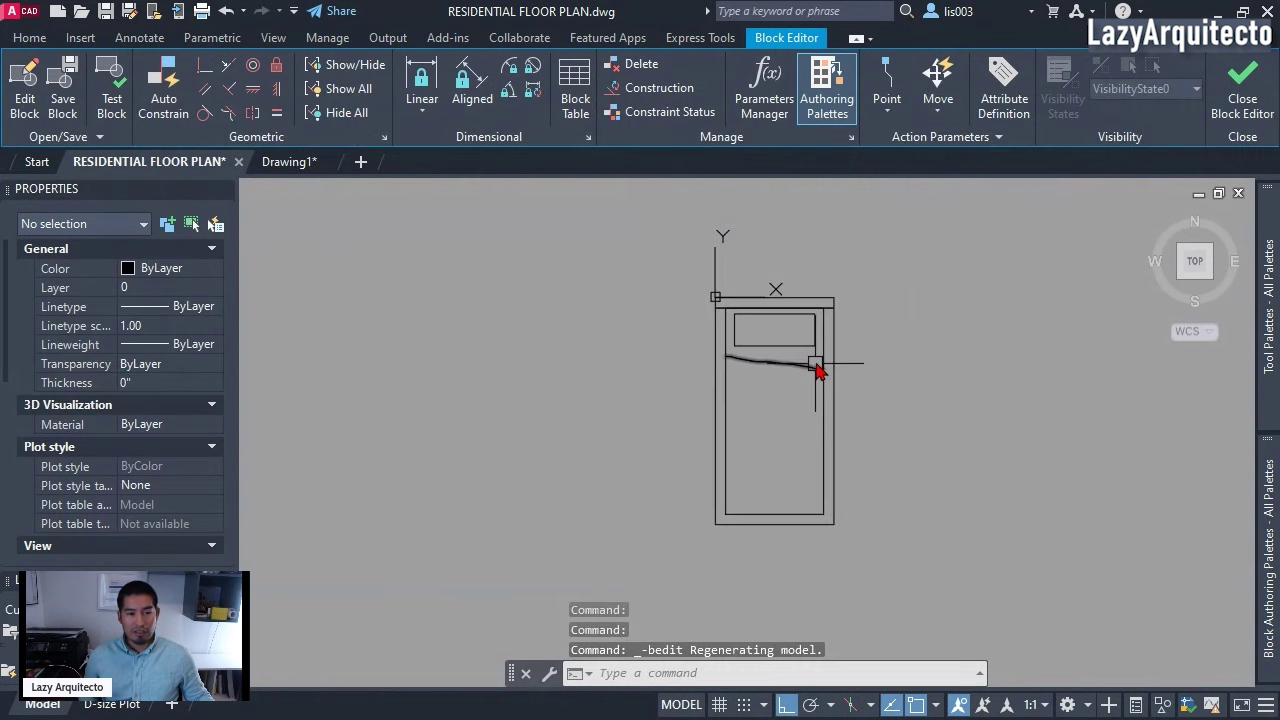
{"action": "middle_click_drag", "start_coordinate": [840, 370], "coordinate": [800, 381]}
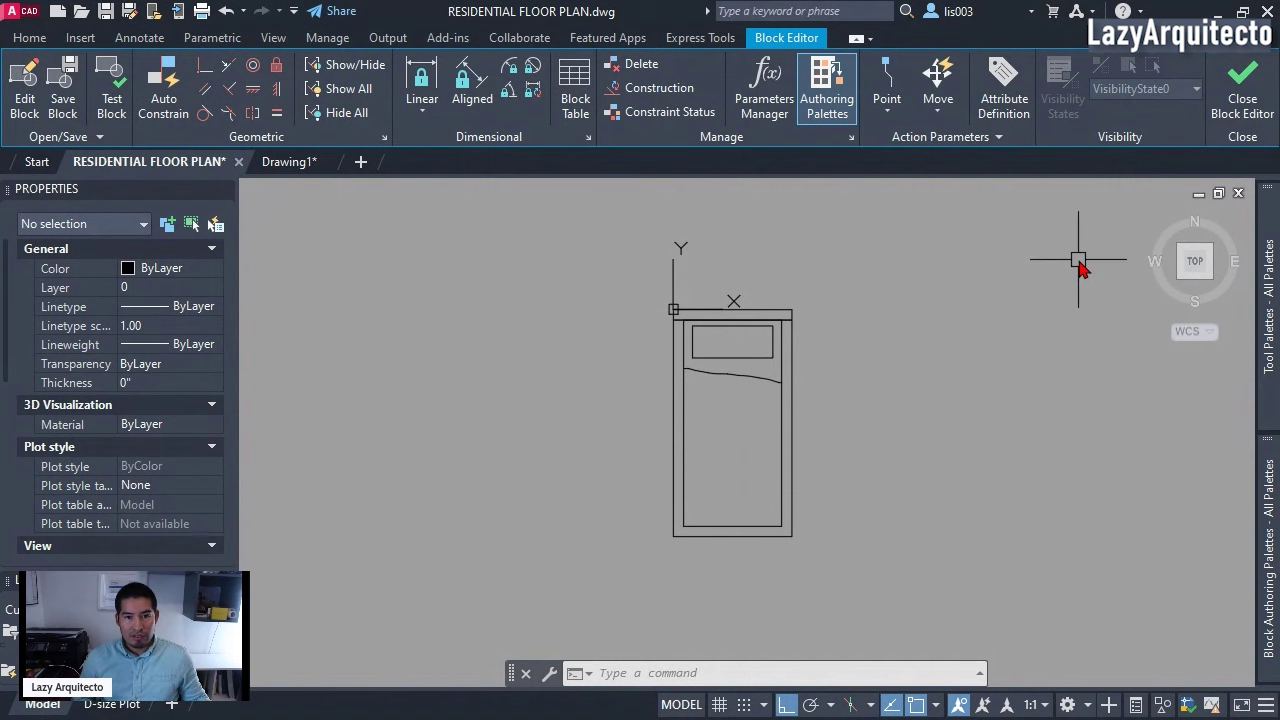
- Add a visibility parameter to the block, placed at the middle of the bed's headboard
{"action": "left_click", "coordinate": [824, 96]}
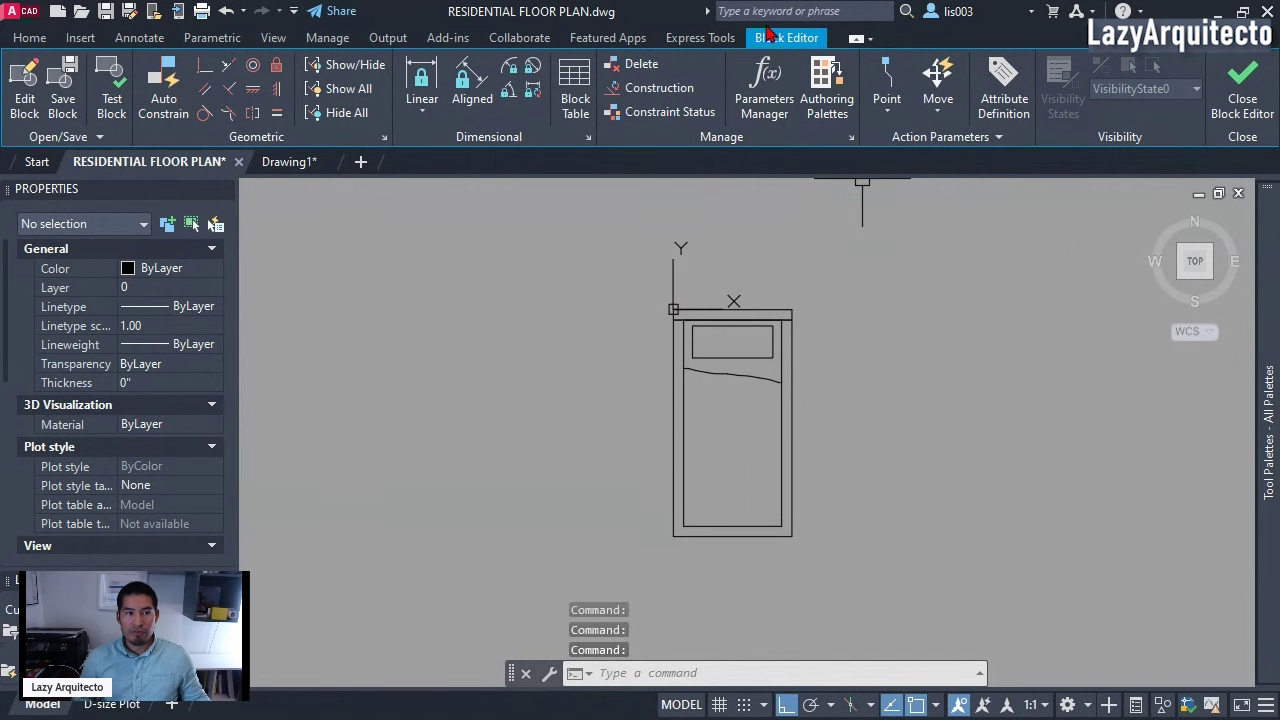
{"action": "left_click", "coordinate": [820, 96]}
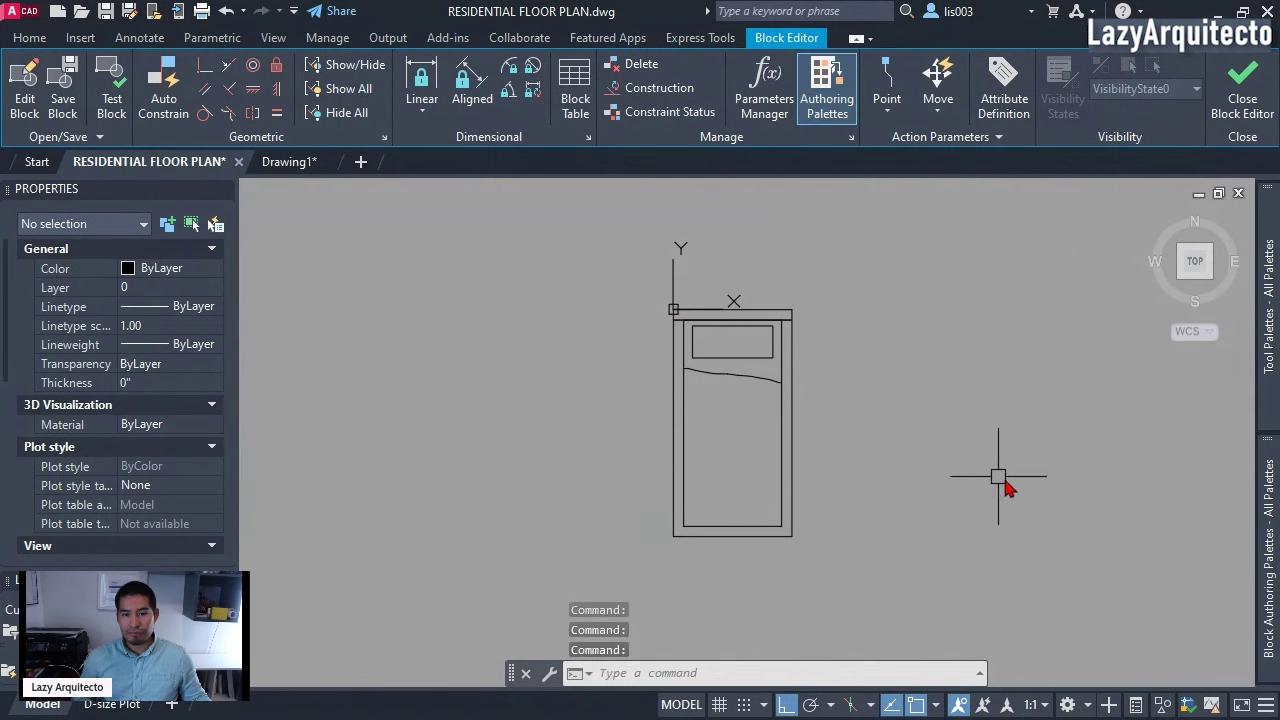
{"action": "mouse_move", "coordinate": [1270, 554]}
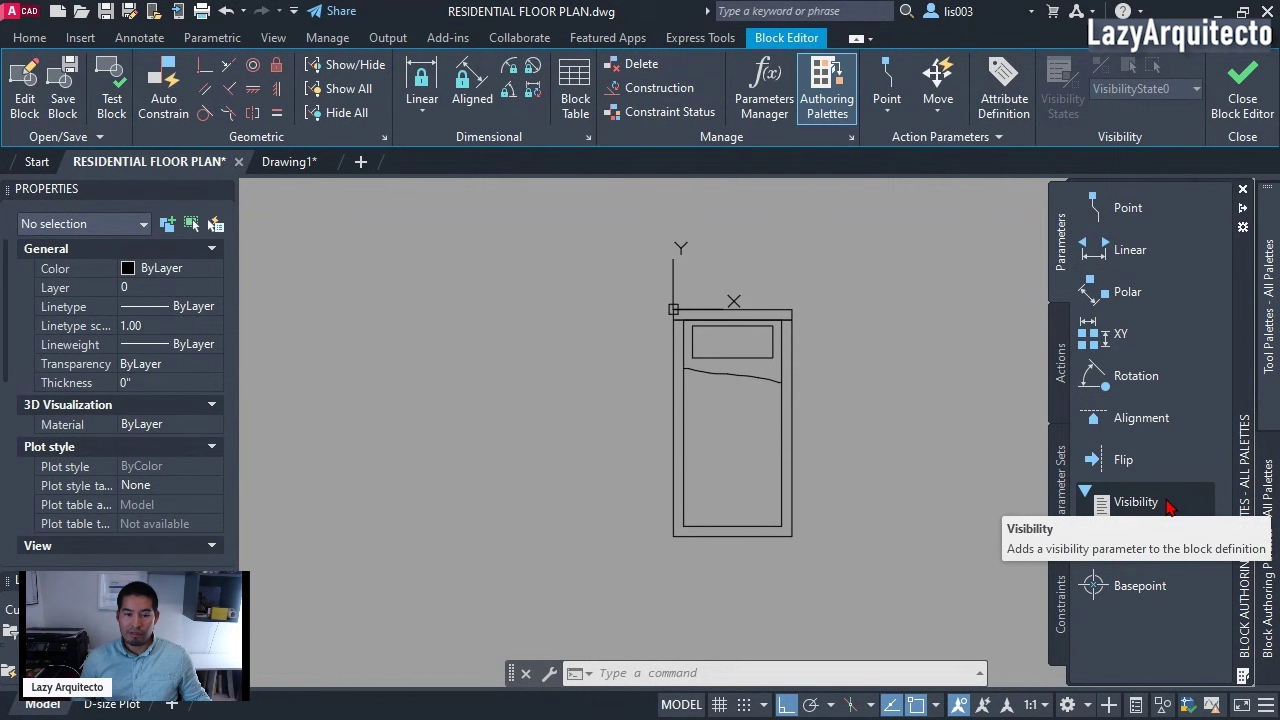
{"action": "left_click", "coordinate": [1136, 502]}
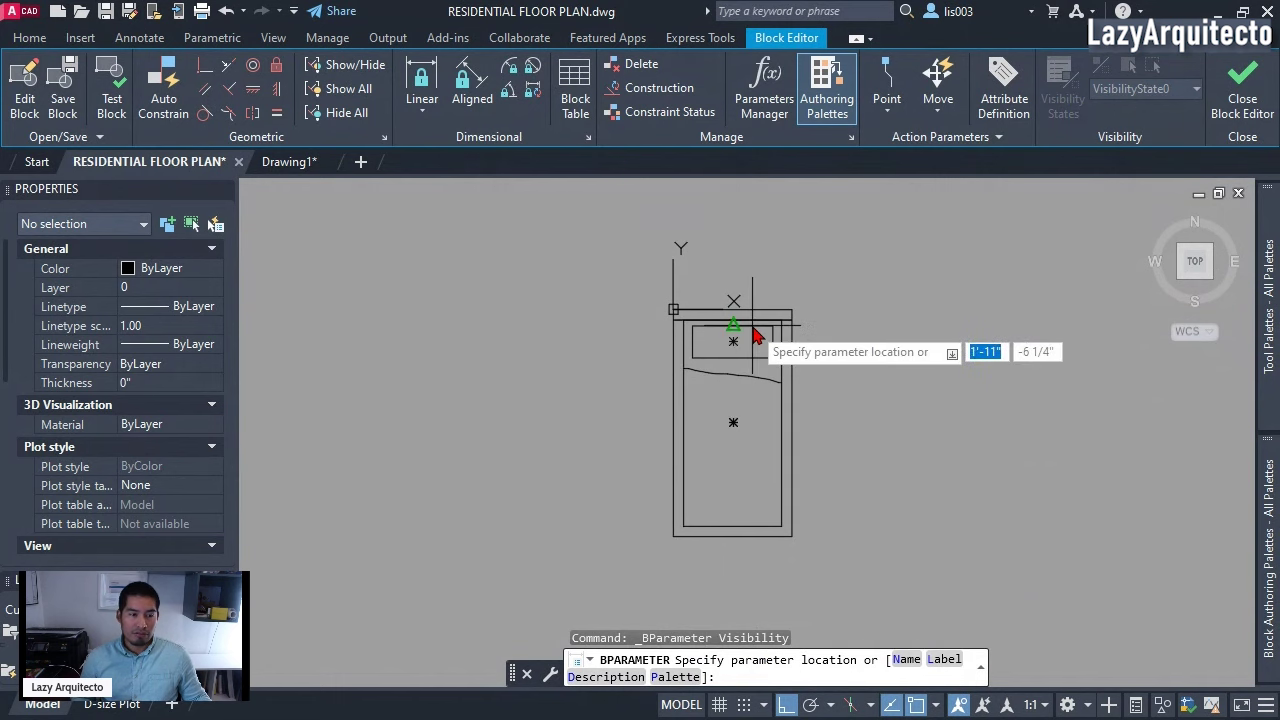
{"action": "scroll", "coordinate": [742, 331], "scroll_direction": "up", "scroll_amount": 8}
{"action": "scroll", "coordinate": [749, 331], "scroll_direction": "down", "scroll_amount": 2}
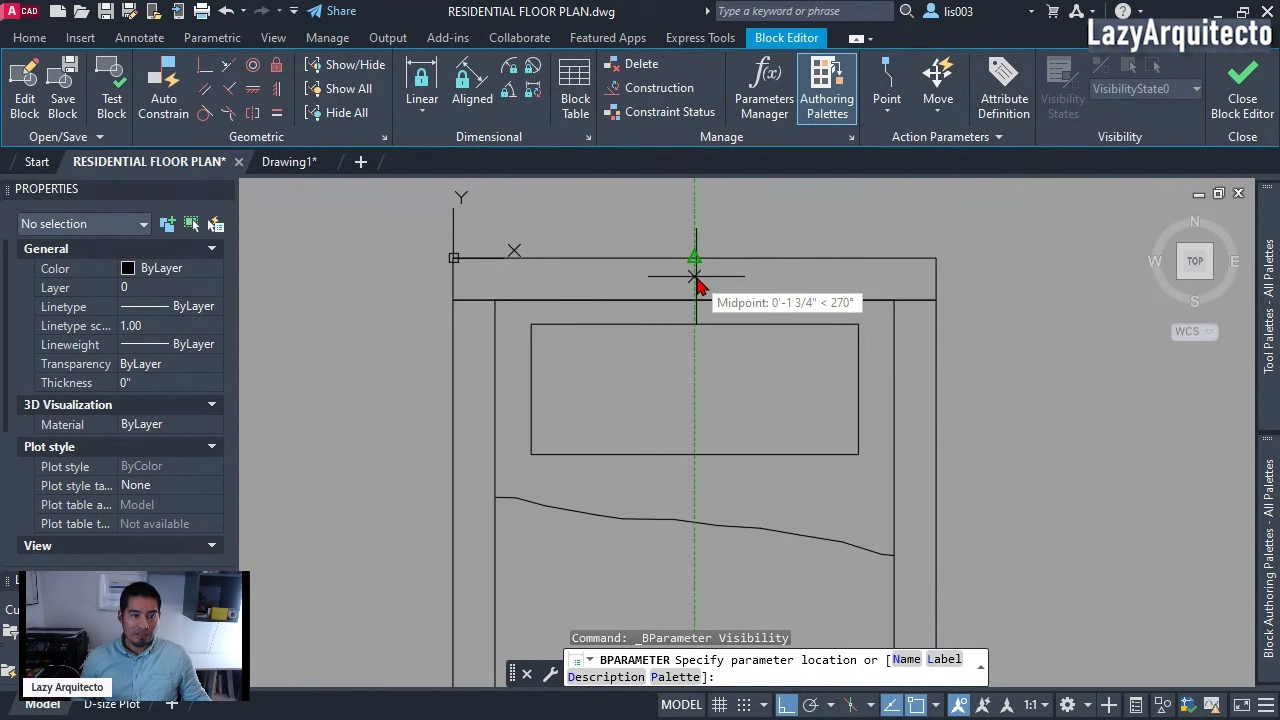
{"action": "left_click", "coordinate": [695, 281]}
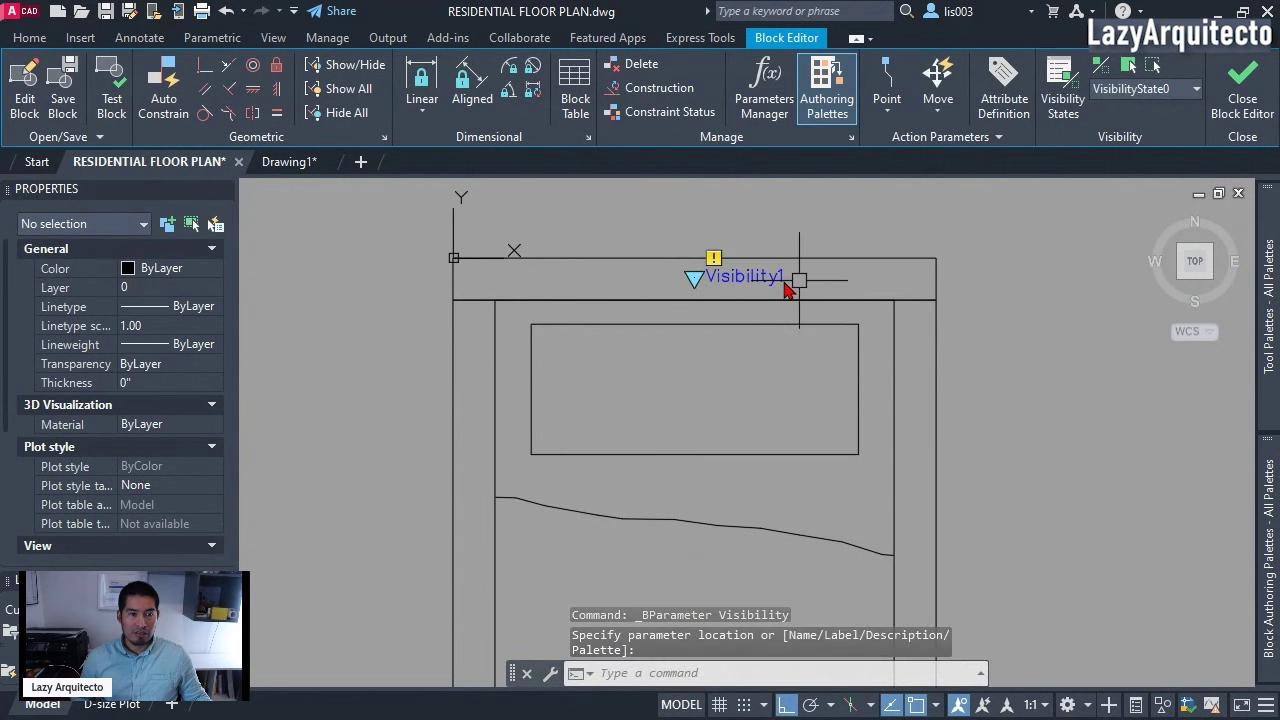
{"action": "scroll", "coordinate": [688, 278], "scroll_direction": "up", "scroll_amount": 4}
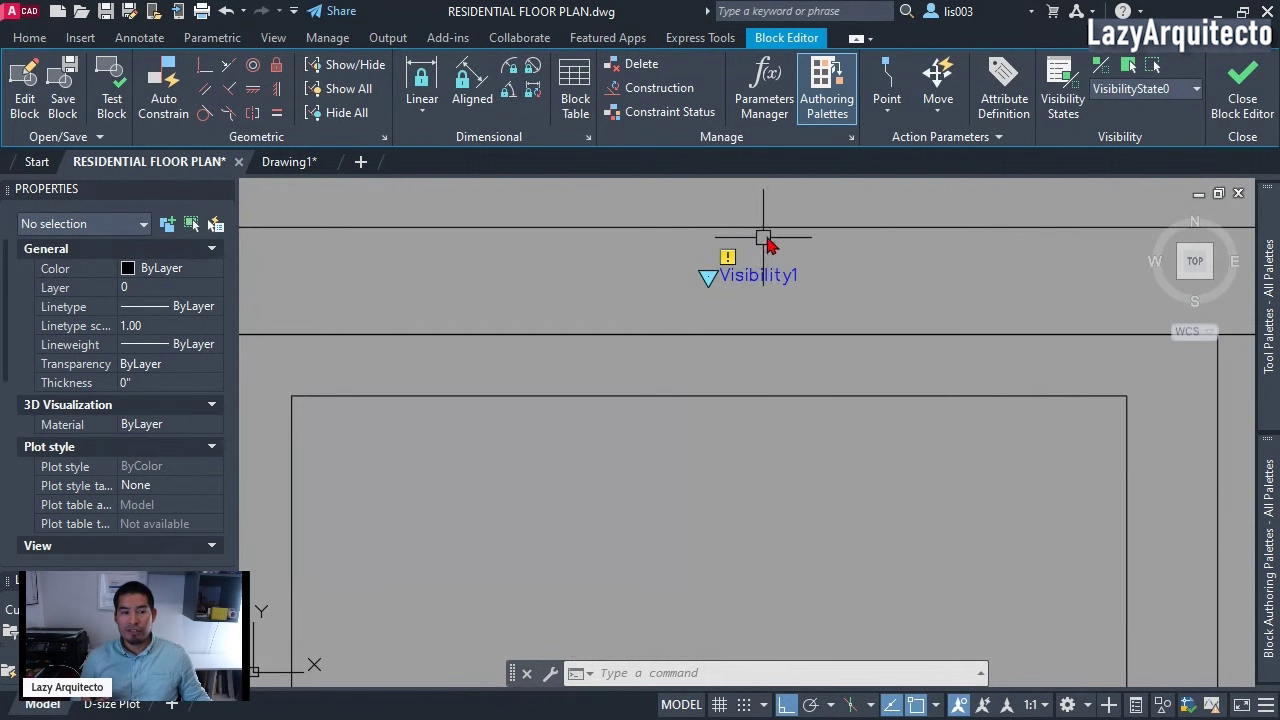
{"action": "scroll", "coordinate": [775, 298], "scroll_direction": "down", "scroll_amount": 3}
{"action": "scroll", "coordinate": [757, 294], "scroll_direction": "down", "scroll_amount": 2}
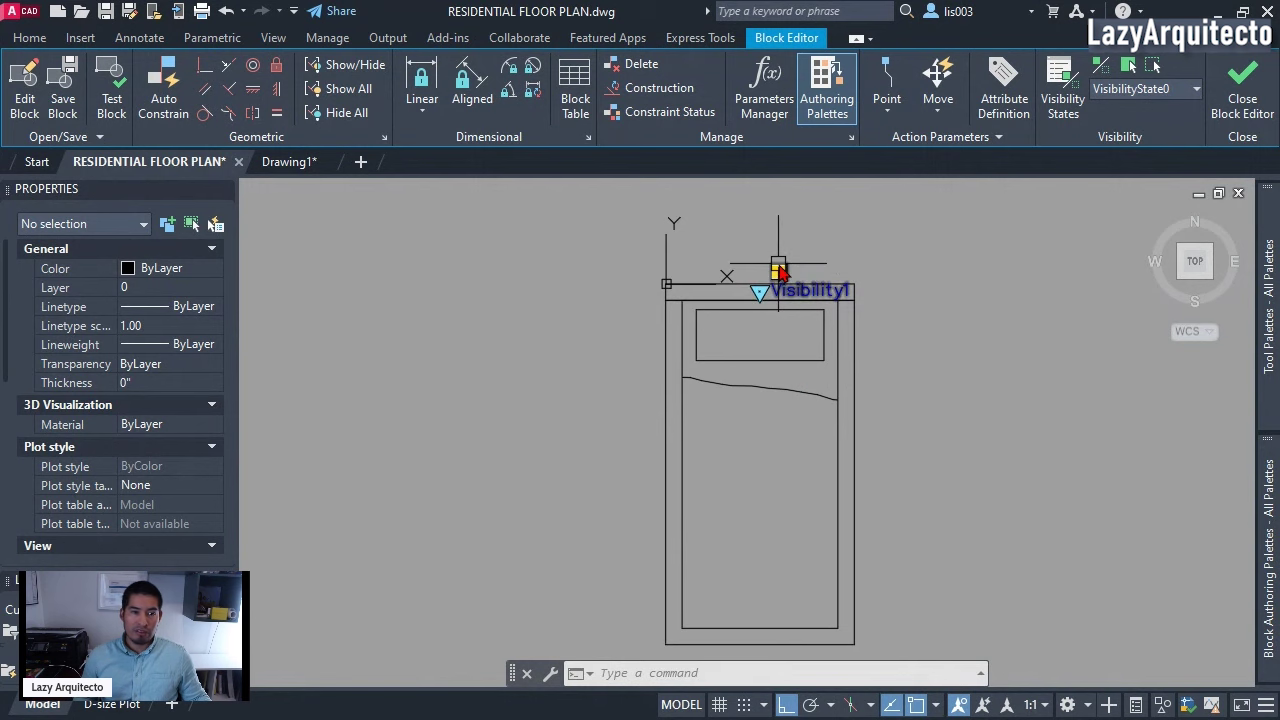
{"action": "scroll", "coordinate": [775, 300], "scroll_direction": "up", "scroll_amount": 4}
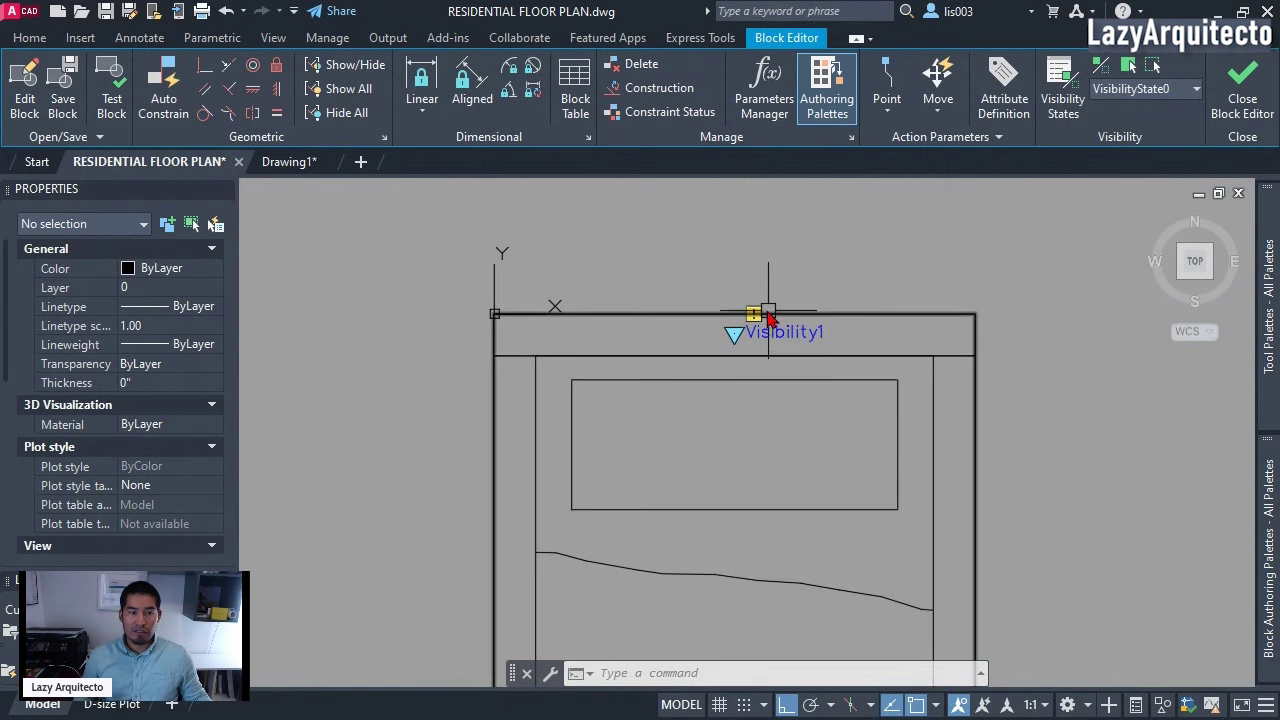
{"action": "scroll", "coordinate": [805, 252], "scroll_direction": "down", "scroll_amount": 2}
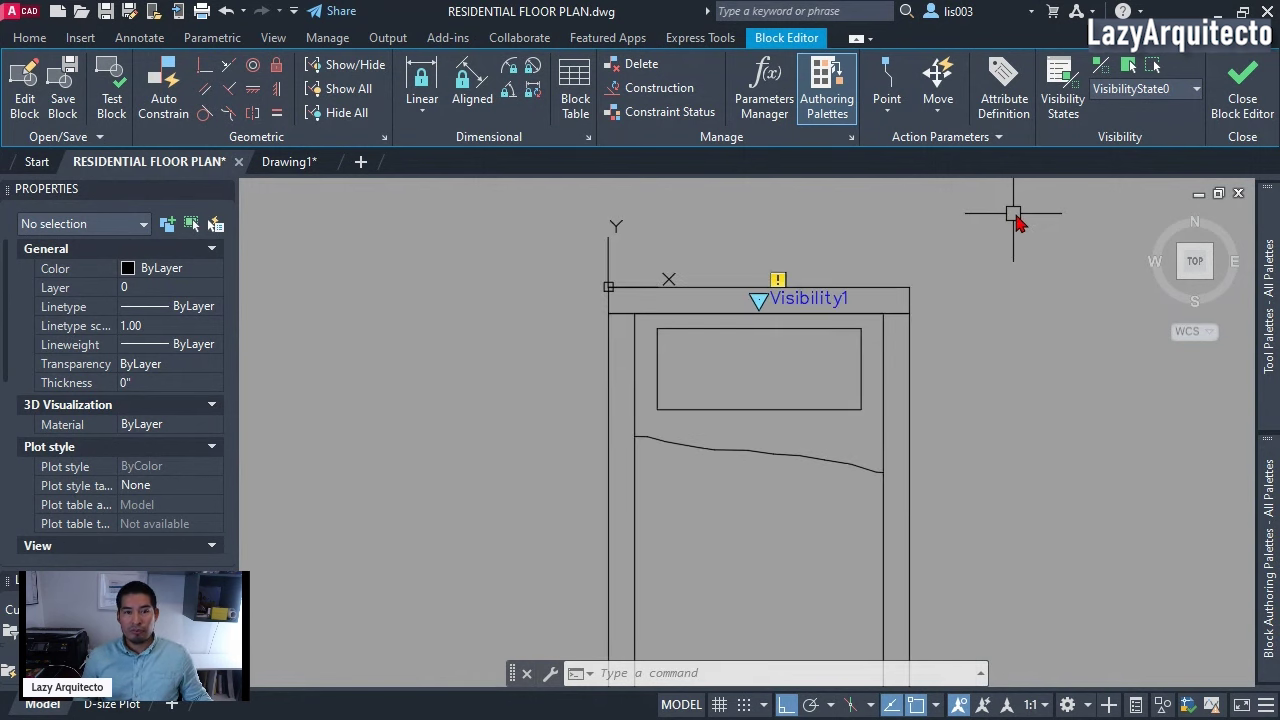
{"action": "mouse_move", "coordinate": [946, 309]}
{"action": "middle_mouse_down"}
{"action": "mouse_move", "coordinate": [920, 289]}
{"action": "mouse_move", "coordinate": [940, 253]}
{"action": "middle_mouse_up"}
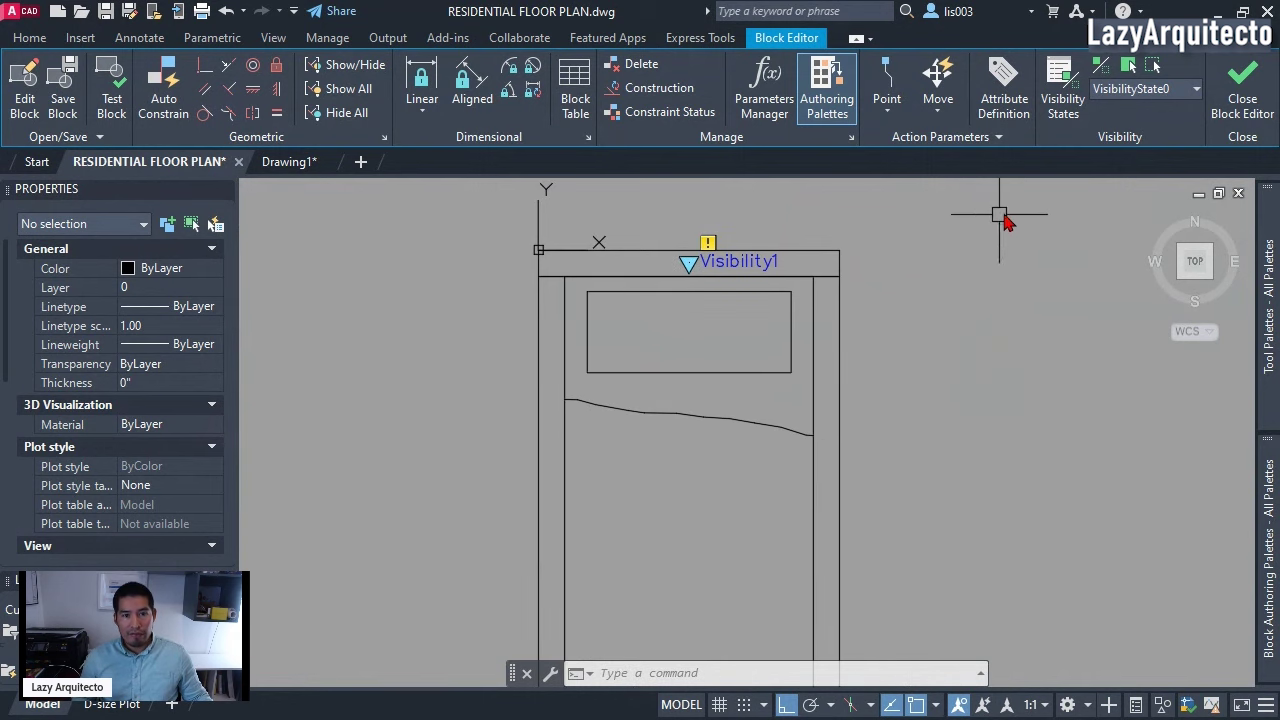
- Rename the block's default visibility state to TWIN
{"action": "left_click", "coordinate": [1064, 118]}
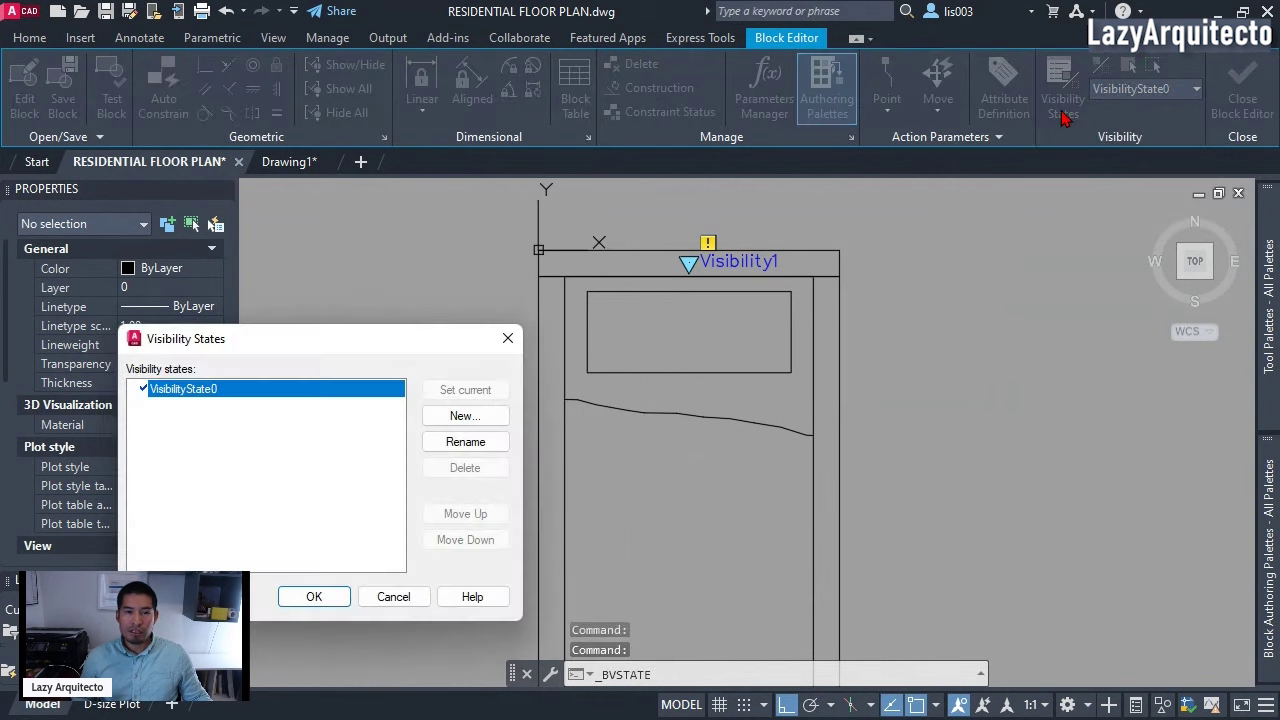
{"action": "mouse_move", "coordinate": [445, 347]}
{"action": "left_mouse_down"}
{"action": "mouse_move", "coordinate": [623, 300]}
{"action": "mouse_move", "coordinate": [990, 290]}
{"action": "mouse_move", "coordinate": [1022, 316]}
{"action": "left_mouse_up"}
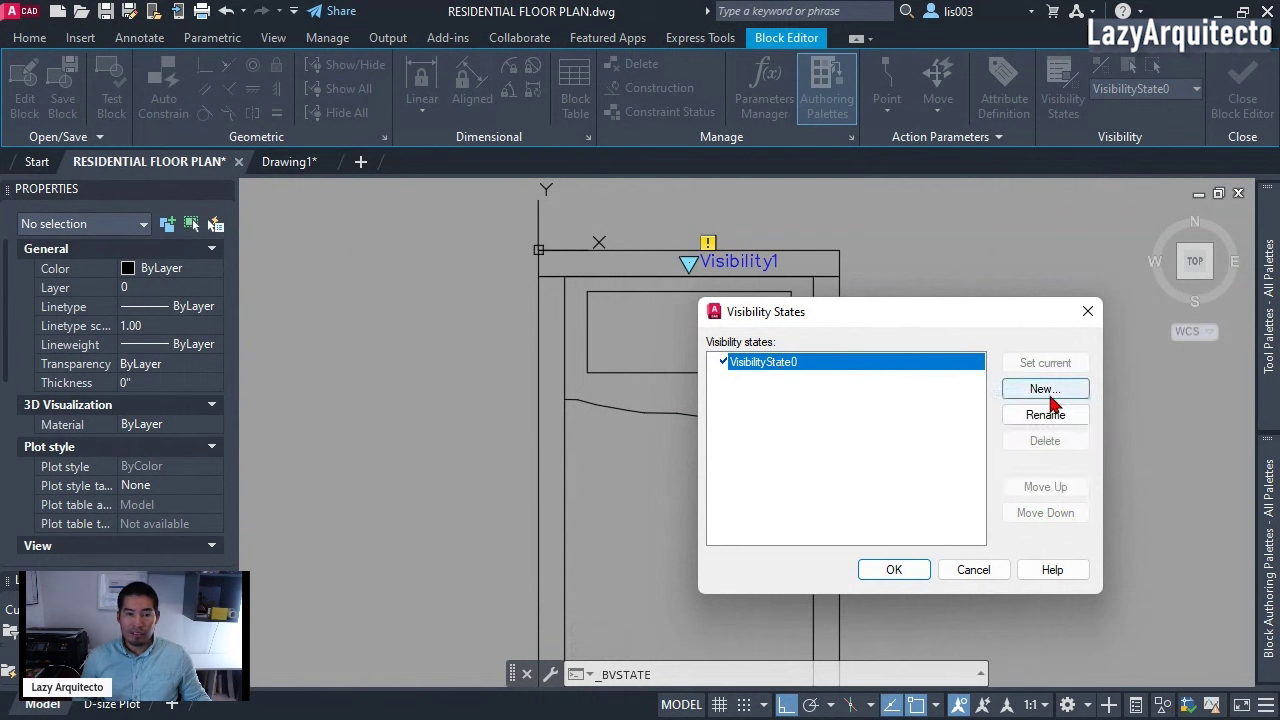
{"action": "left_click", "coordinate": [1035, 417]}
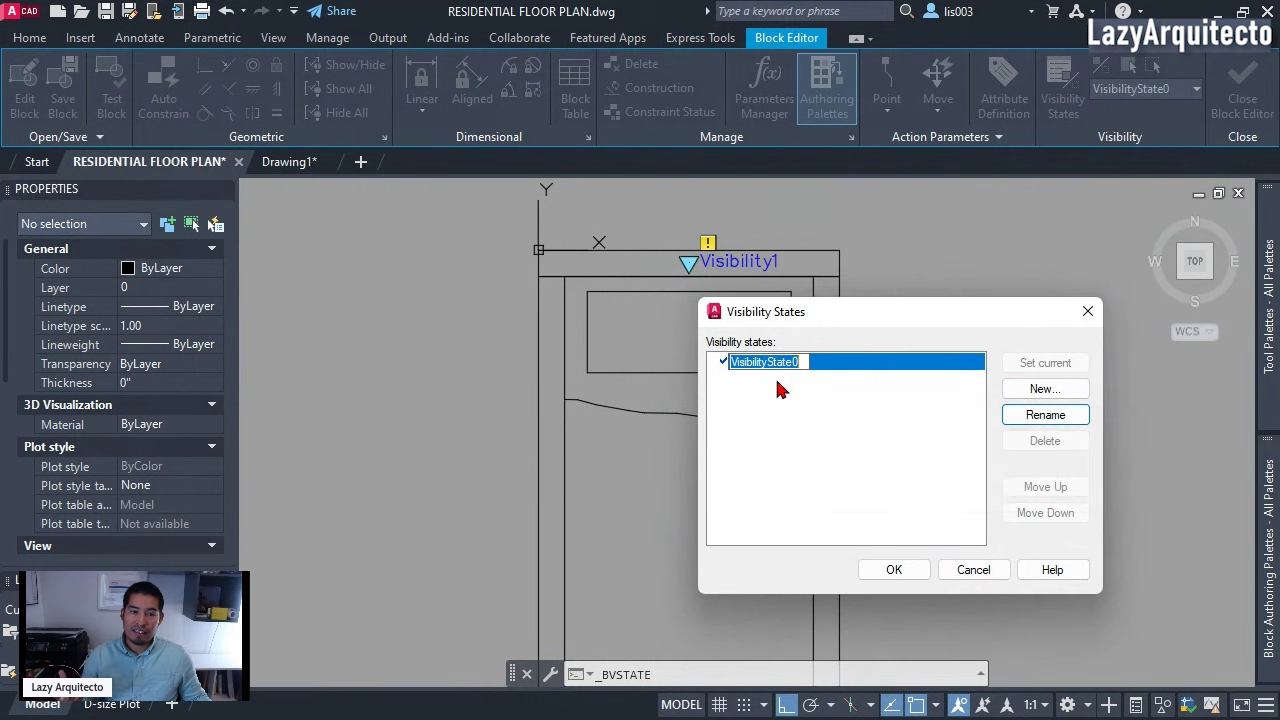
{"action": "type", "text": "T"}
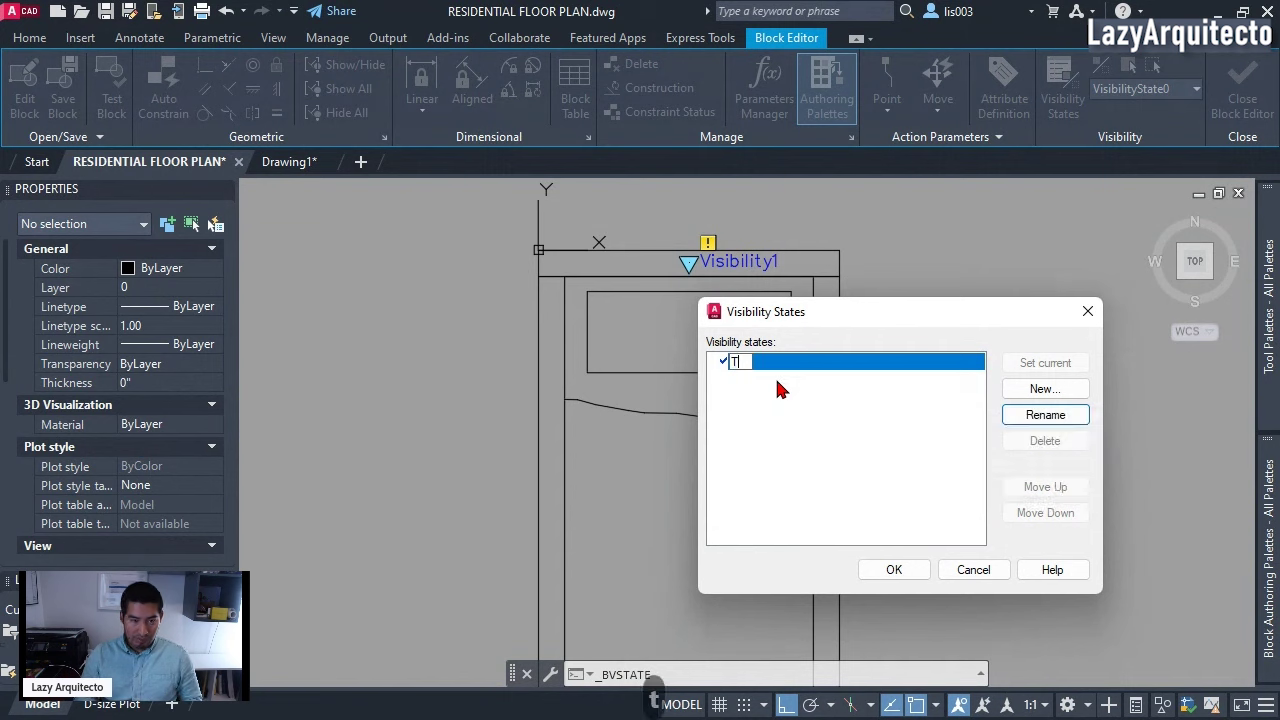
{"action": "type", "text": "WIN"}
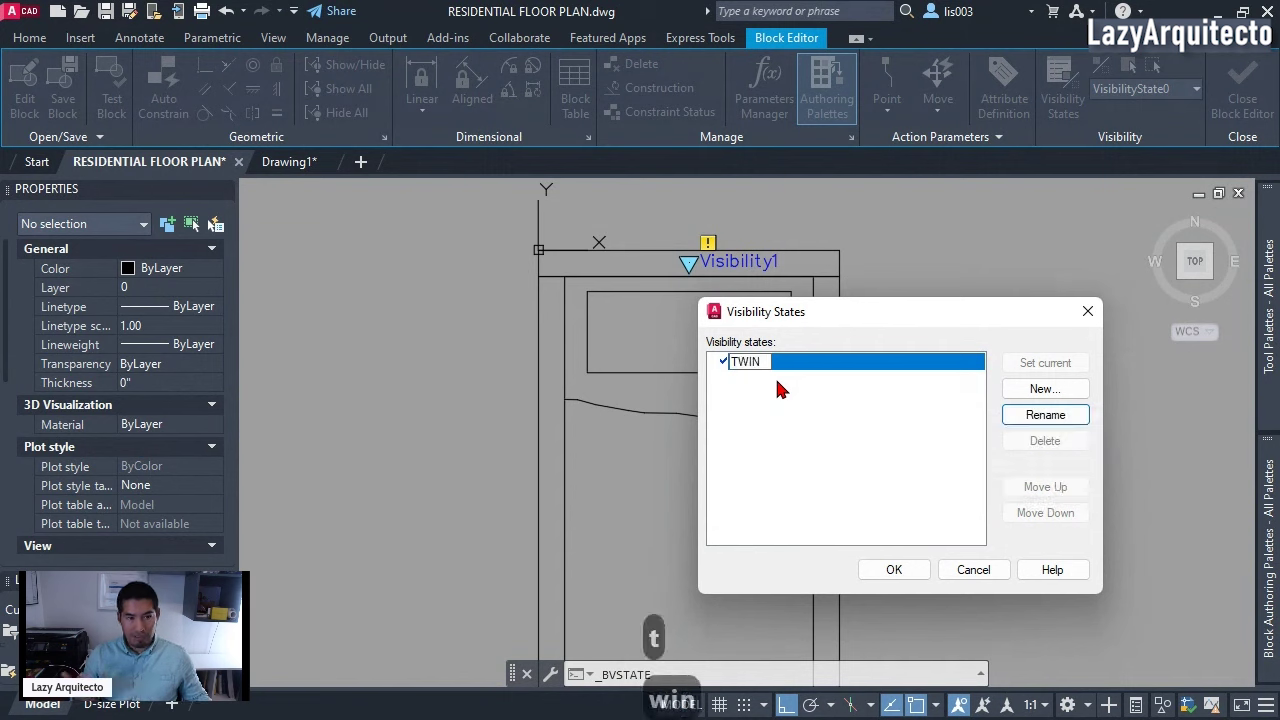
{"action": "key", "text": "Return"}
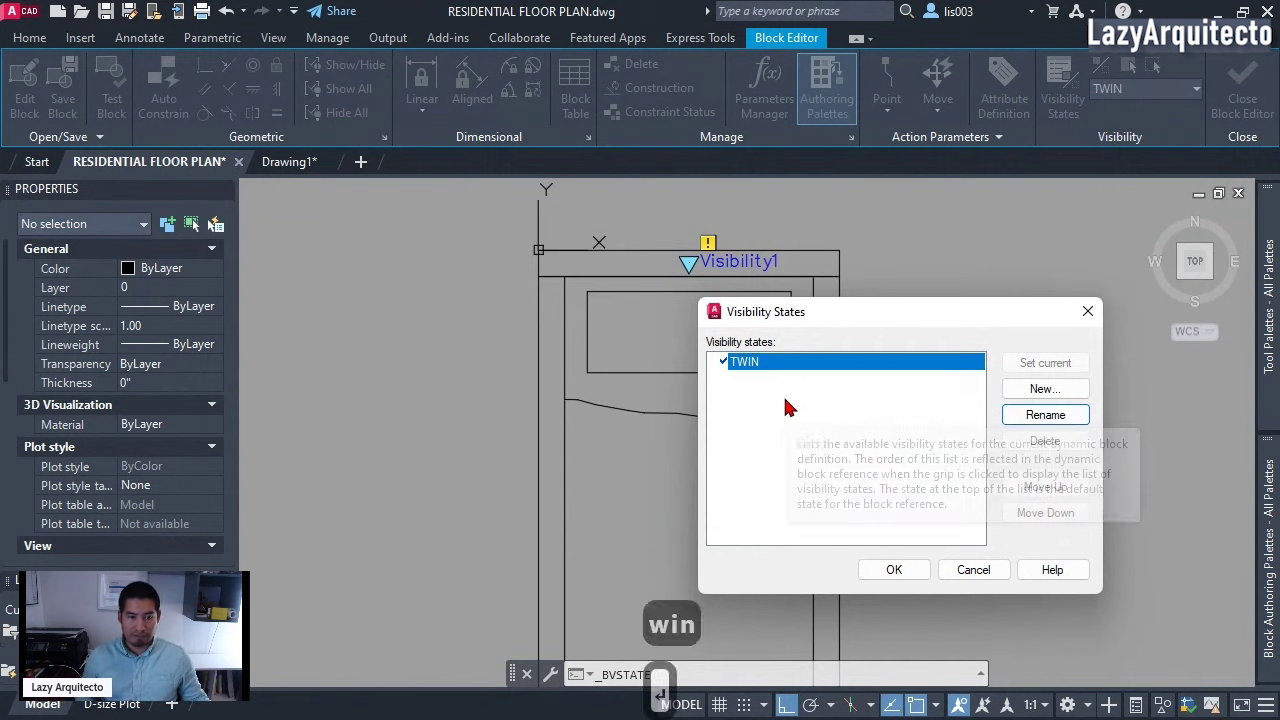
- Create a visibility state named TWIN-XL, leaving the visibility of existing objects unchanged
{"action": "left_click_drag", "start_coordinate": [916, 312], "coordinate": [905, 258]}
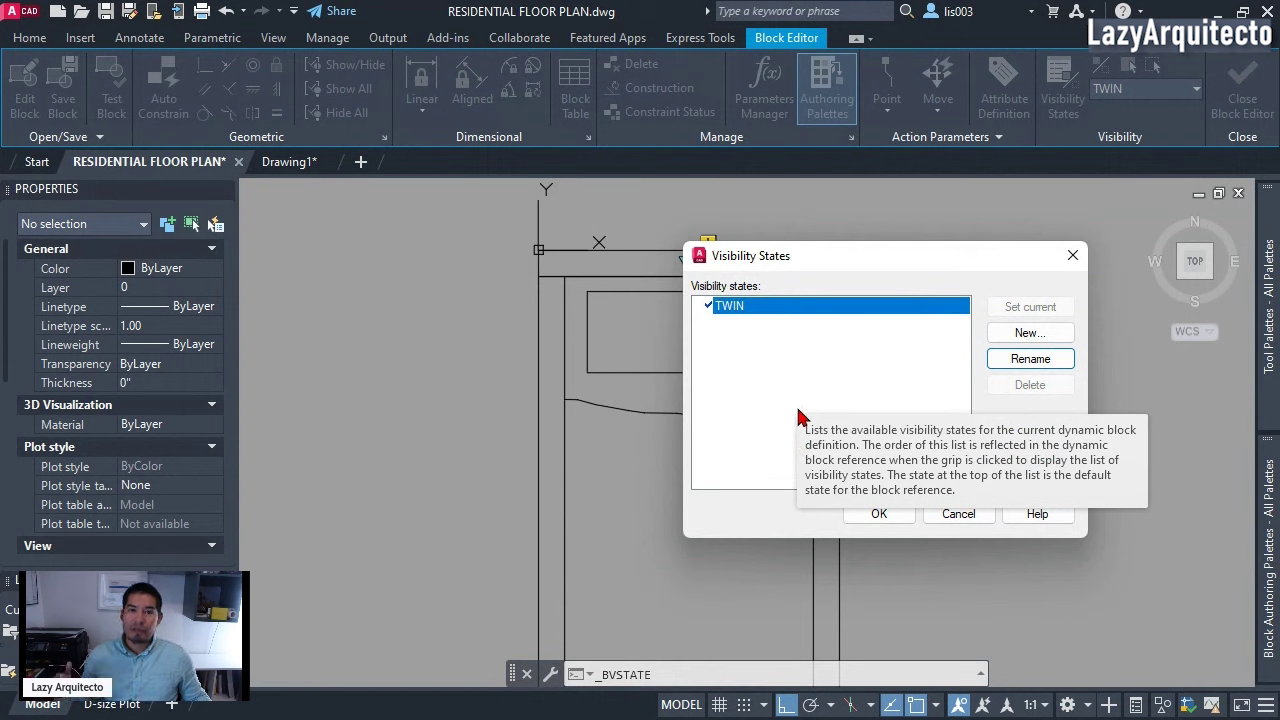
{"action": "left_click", "coordinate": [1036, 340]}
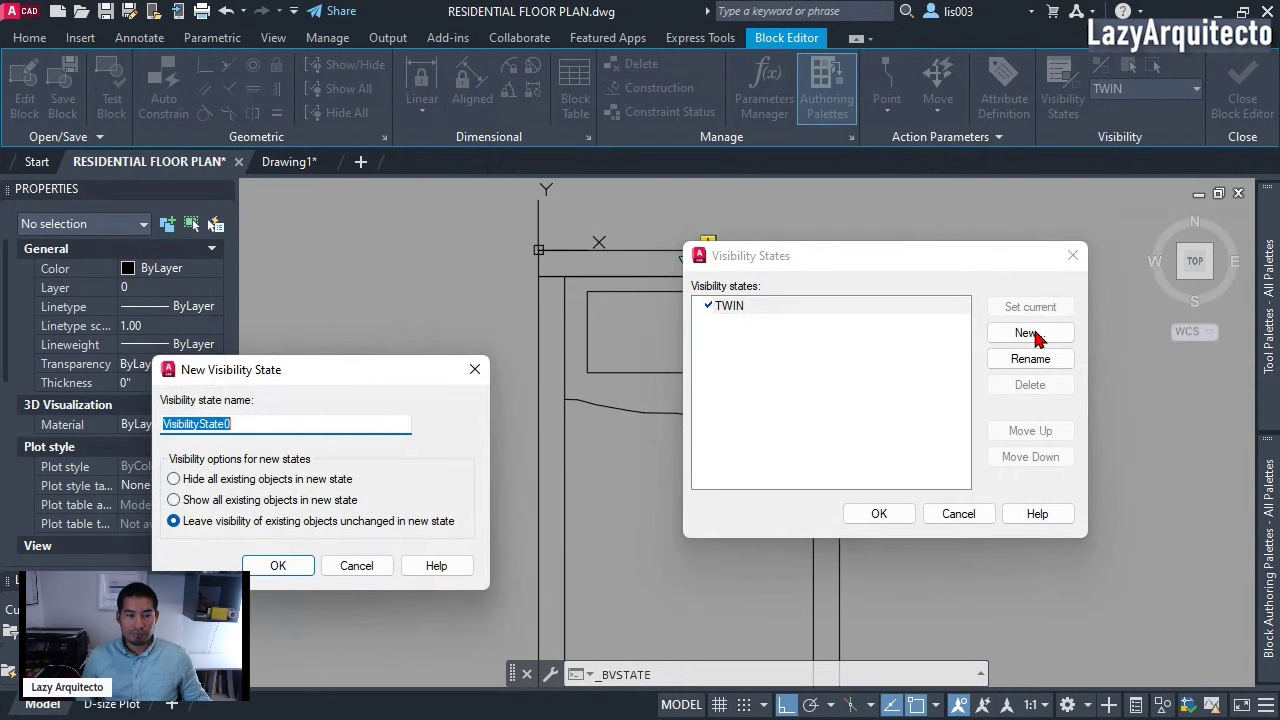
{"action": "left_click_drag", "start_coordinate": [369, 378], "coordinate": [802, 328]}
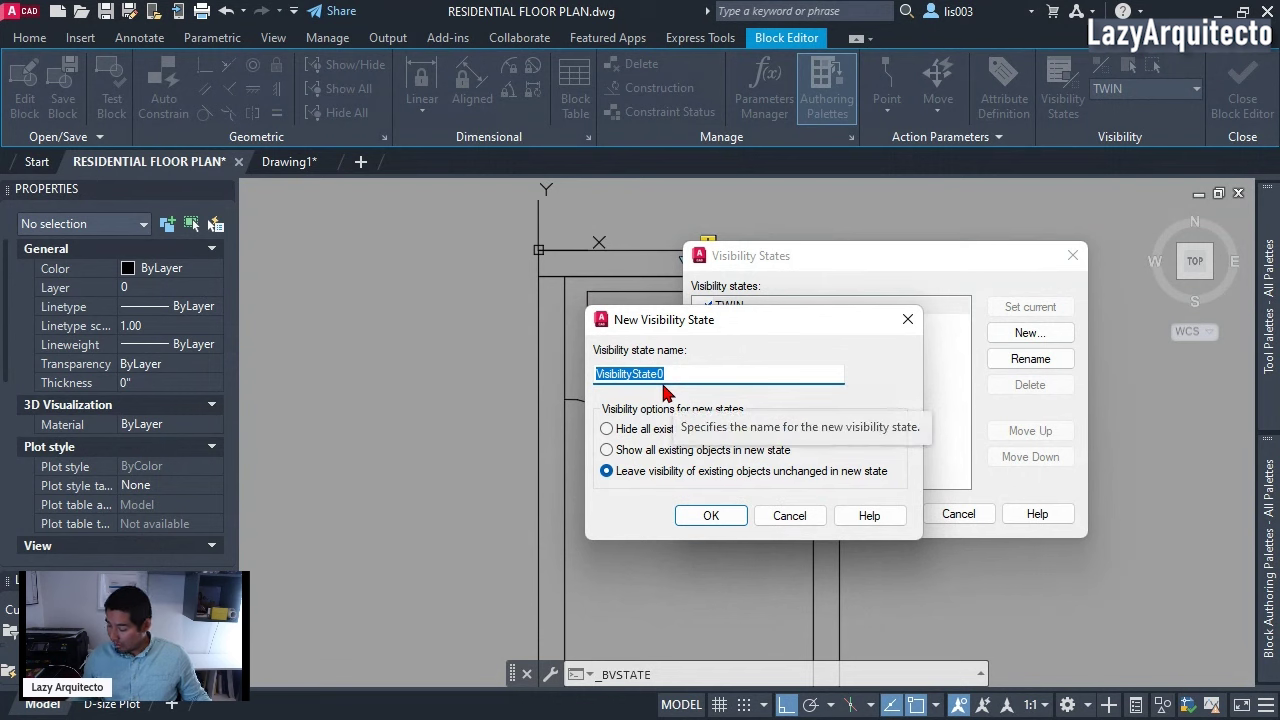
{"action": "key", "text": "BackSpace"}
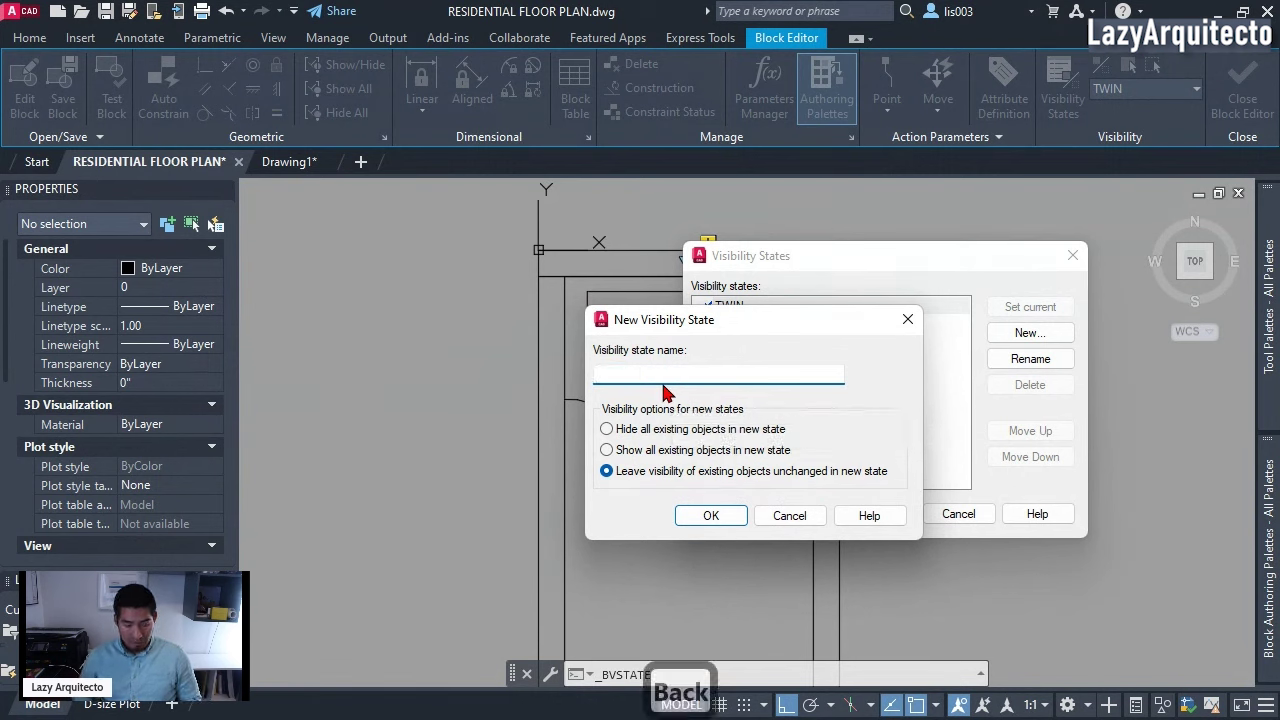
{"action": "type", "text": "TWIN"}
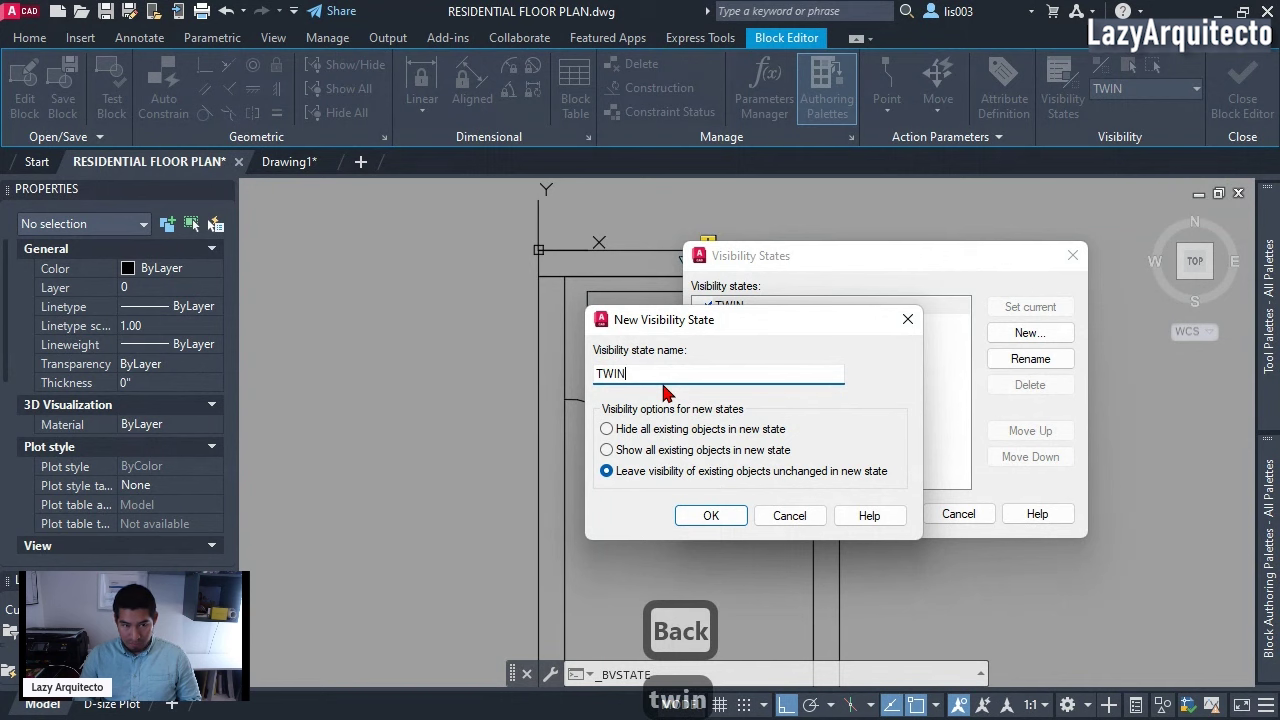
{"action": "type", "text": "-XL"}
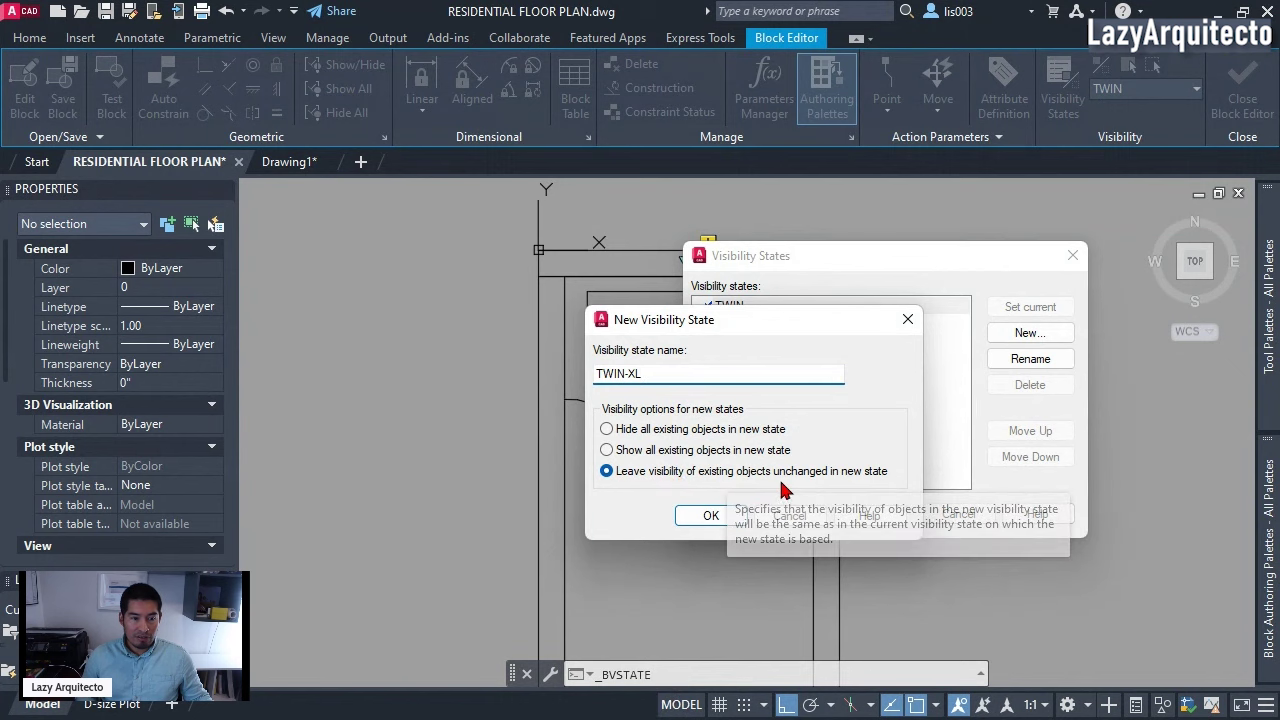
{"action": "left_click", "coordinate": [711, 524]}
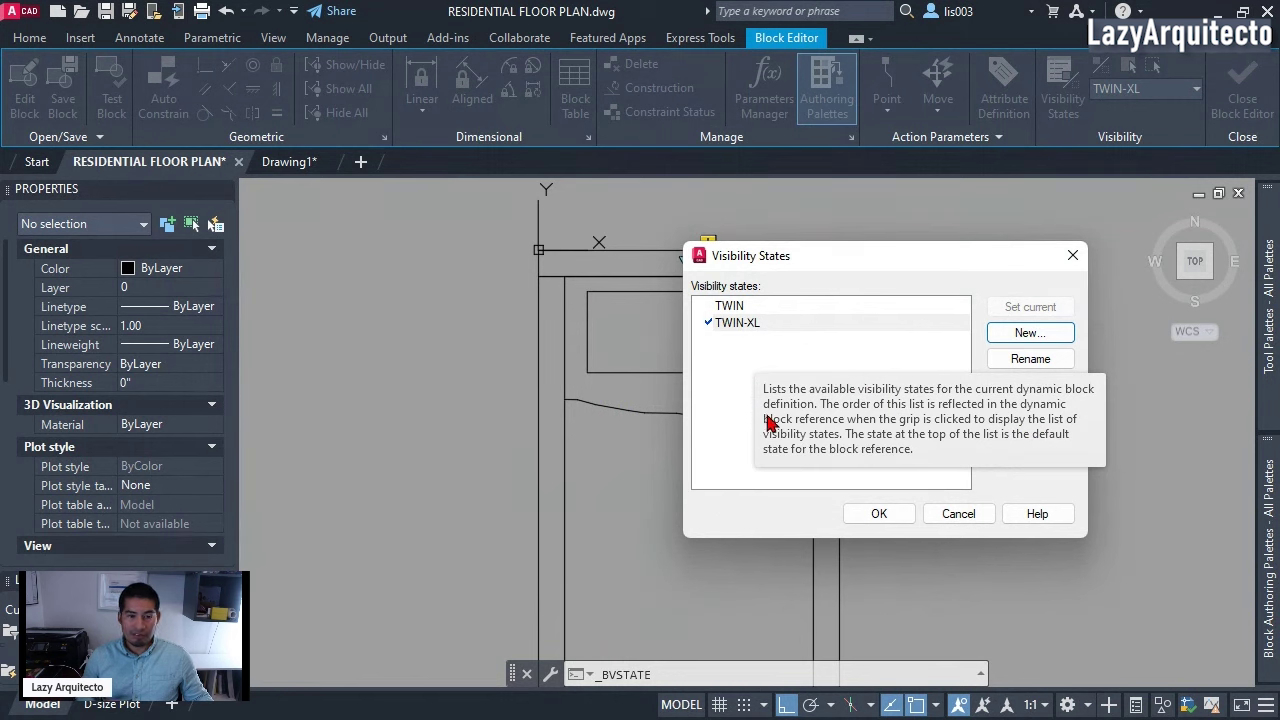
- Create two more visibility states named FULL-DOUBLE and QUEEN, leaving the visibility of existing objects unchanged
{"action": "left_click", "coordinate": [1007, 340]}
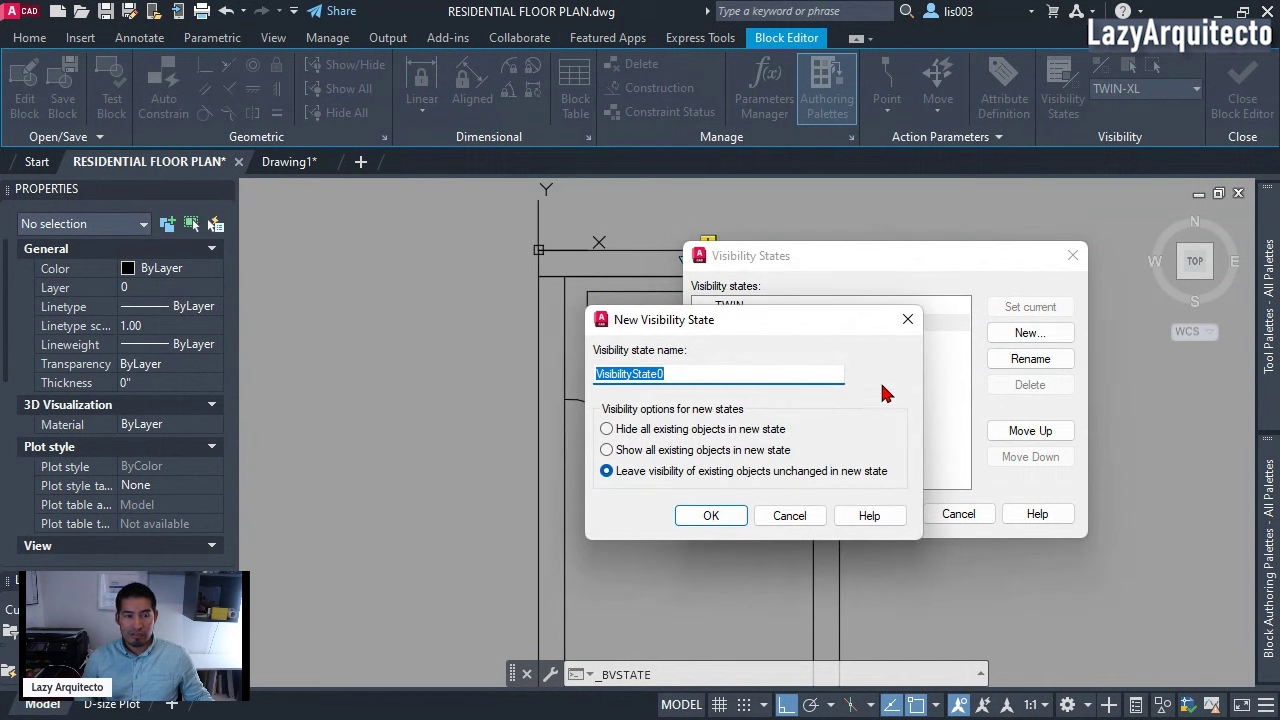
{"action": "type", "text": "FULL-DOUBLE"}
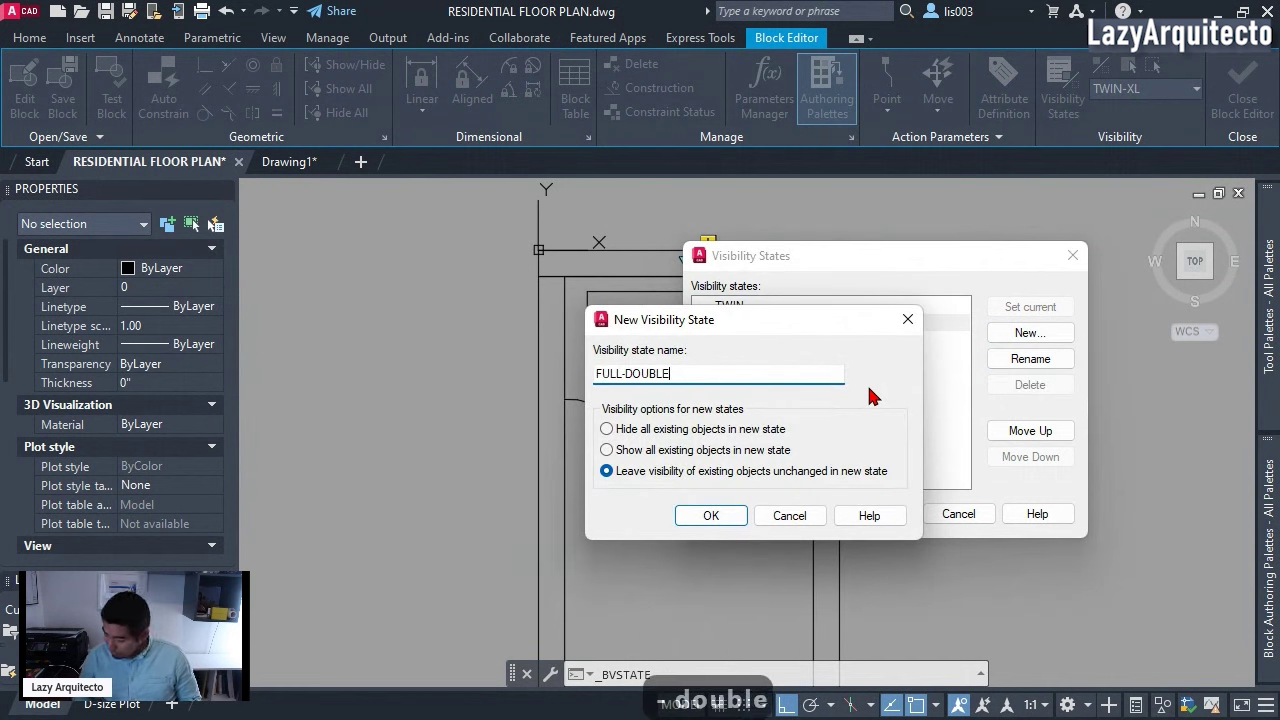
{"action": "key", "text": "Return"}
{"action": "left_click", "coordinate": [1018, 334]}
{"action": "type", "text": "QUEEN"}
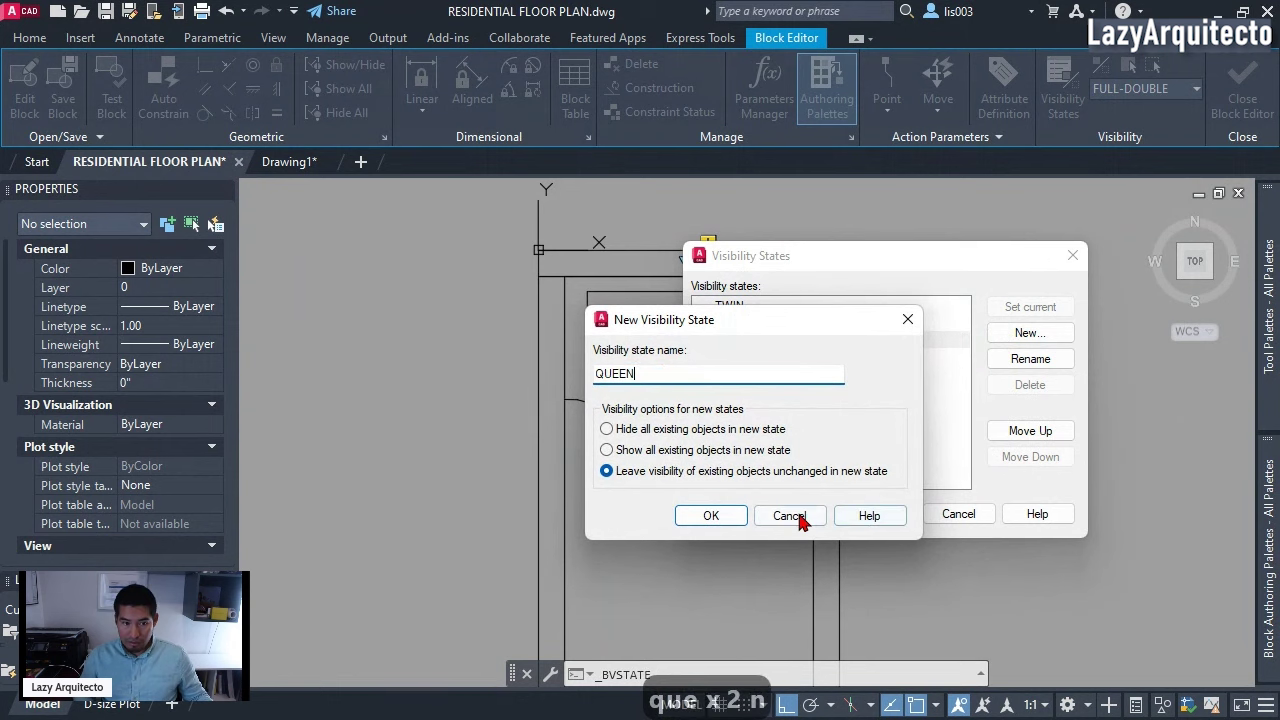
{"action": "key", "text": "Return"}
- Create the visibility states KING and CALIFORNIA-KING with existing objects' visibility left unchanged
{"action": "left_click", "coordinate": [1026, 334]}
{"action": "type", "text": "KING"}
{"action": "key", "text": "Return"}
{"action": "left_click", "coordinate": [1024, 336]}
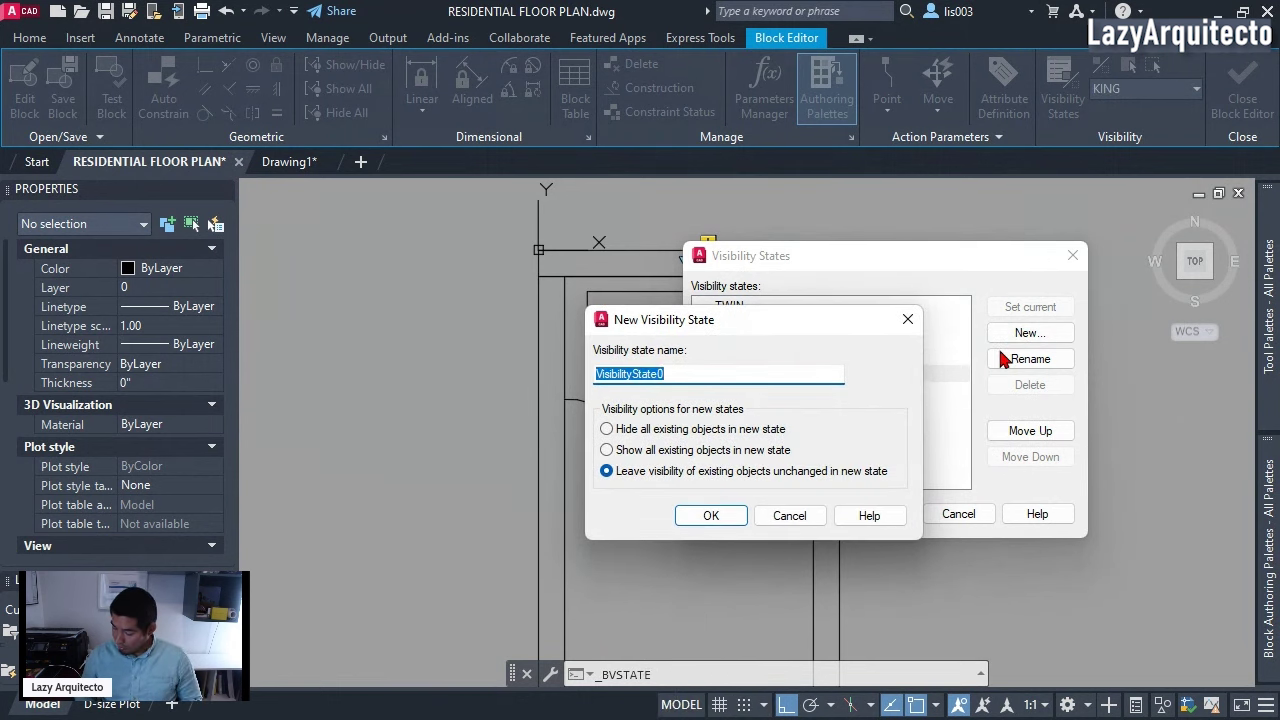
{"action": "type", "text": "CALIFORNIA-KING"}
{"action": "key", "text": "Return"}
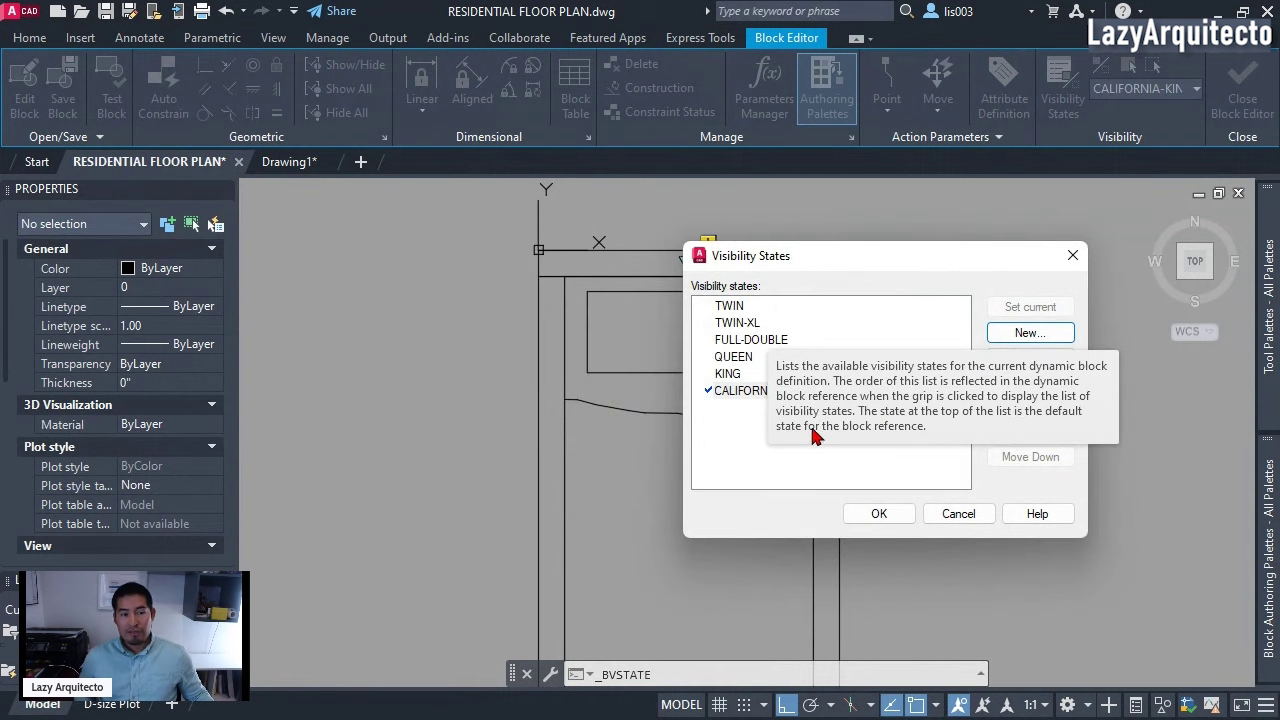
- Set TWIN as the current visibility state and accept the list of visibility states
{"action": "left_click", "coordinate": [733, 307]}
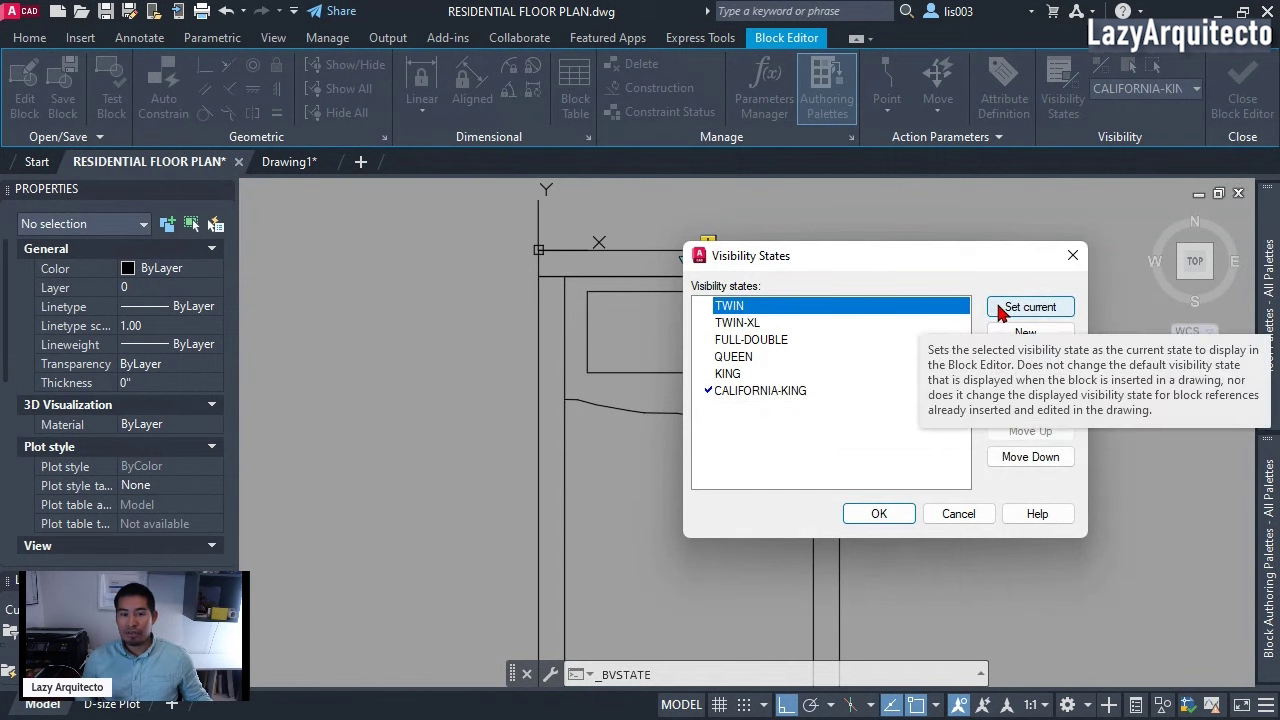
{"action": "left_click", "coordinate": [1002, 311]}
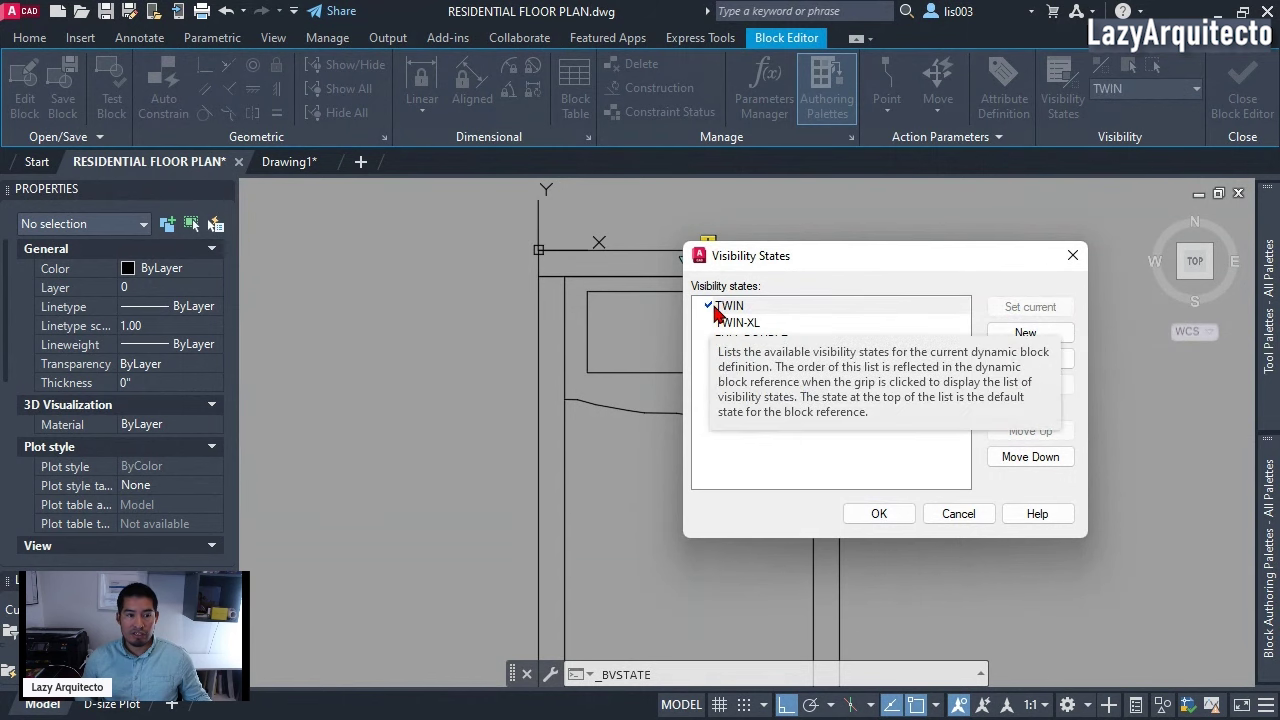
{"action": "left_click", "coordinate": [878, 513]}
{"action": "scroll", "coordinate": [740, 350], "scroll_direction": "down", "scroll_amount": 2}
{"action": "middle_click_drag", "start_coordinate": [748, 365], "coordinate": [697, 309]}
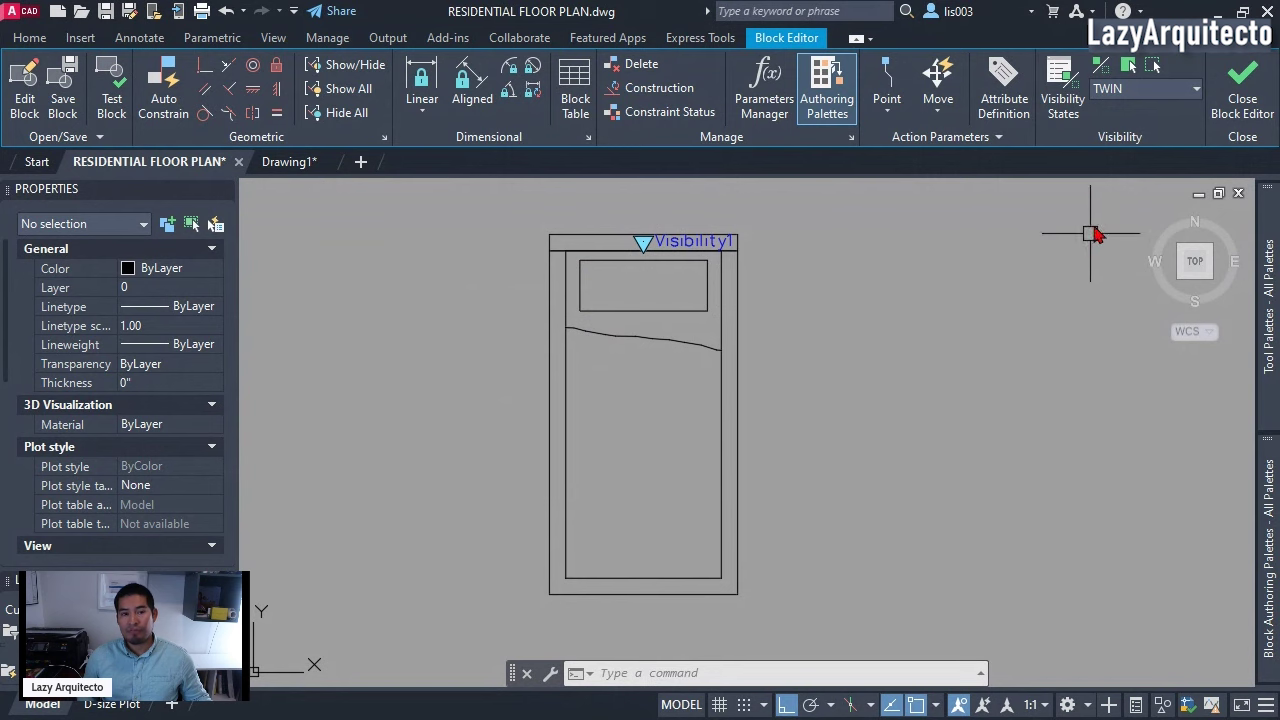
- Make TWIN-XL the current visibility state and hide all of the twin bed's linework in it, leaving out the visibility parameter
{"action": "left_click", "coordinate": [1137, 90]}
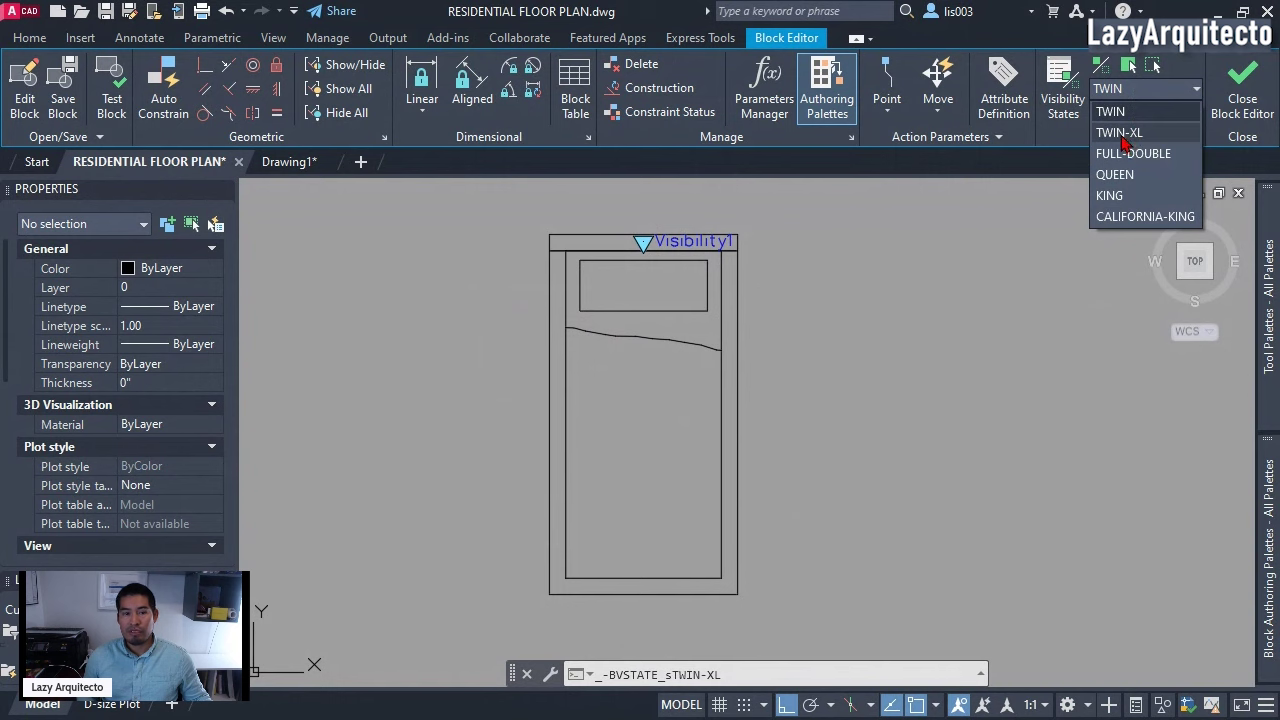
{"action": "left_click", "coordinate": [1120, 133]}
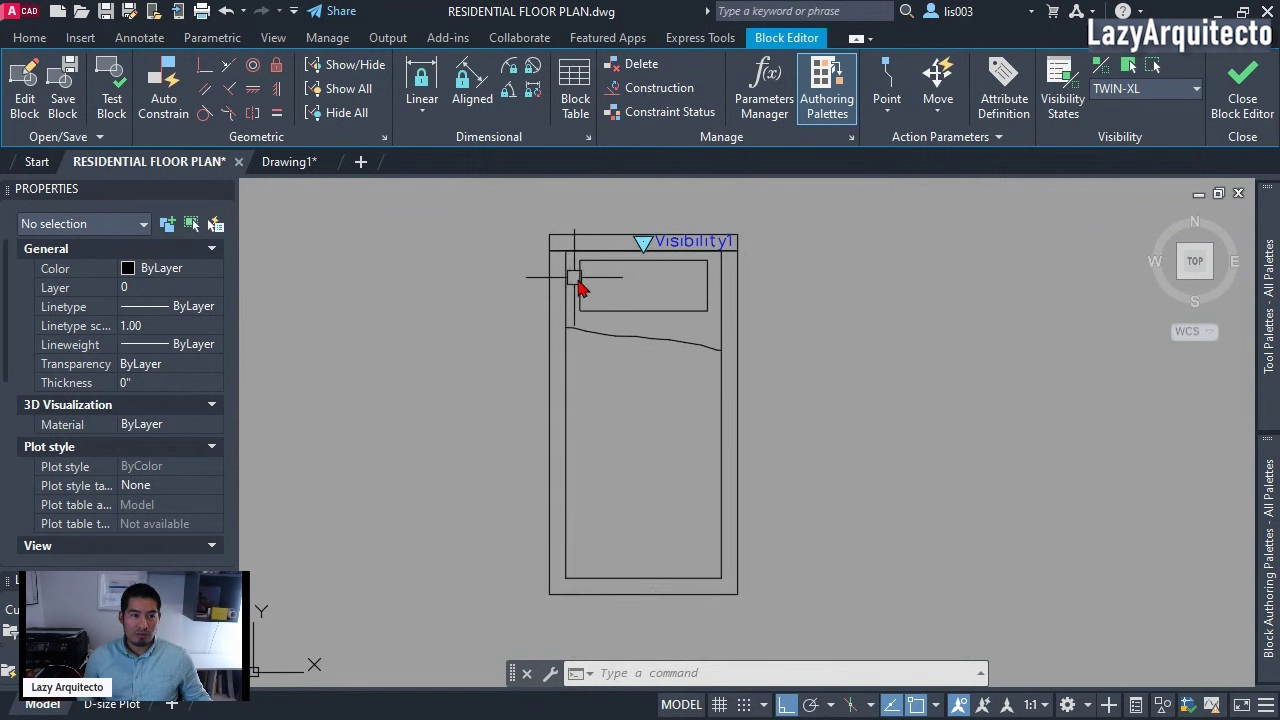
{"action": "left_click", "coordinate": [788, 608]}
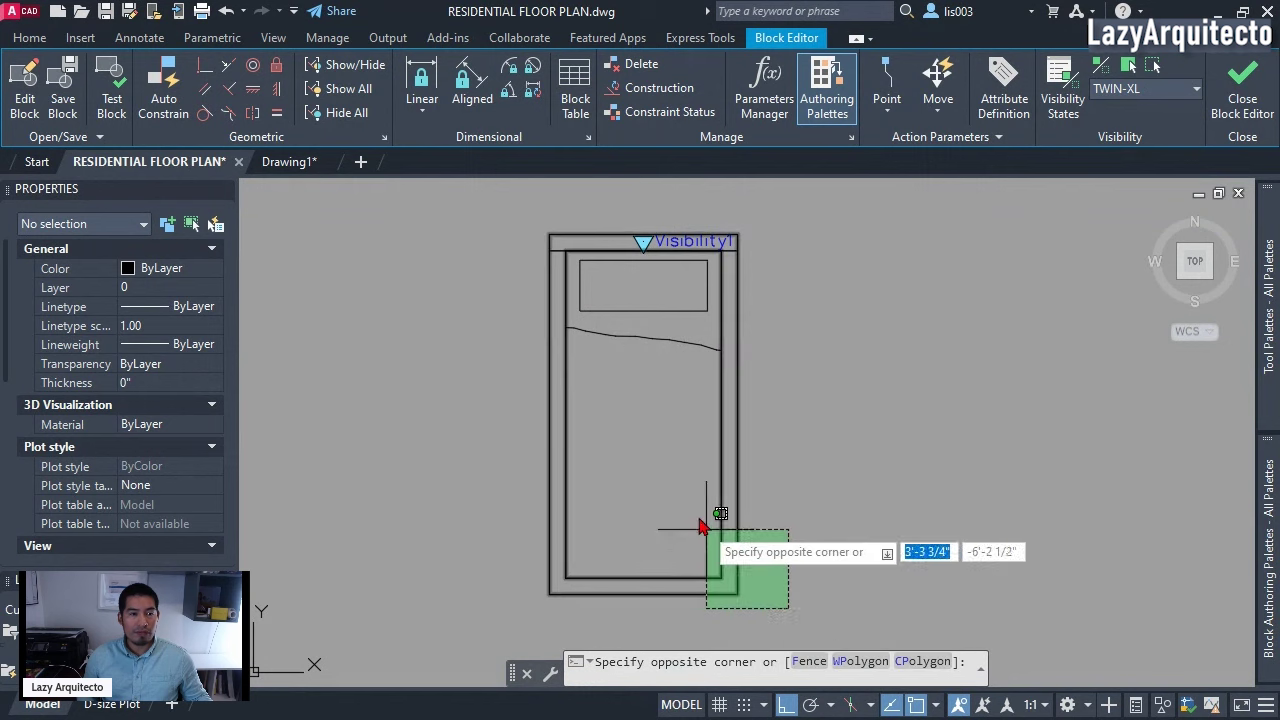
{"action": "left_click", "coordinate": [502, 226]}
{"action": "scroll", "coordinate": [600, 256], "scroll_direction": "up", "scroll_amount": 2}
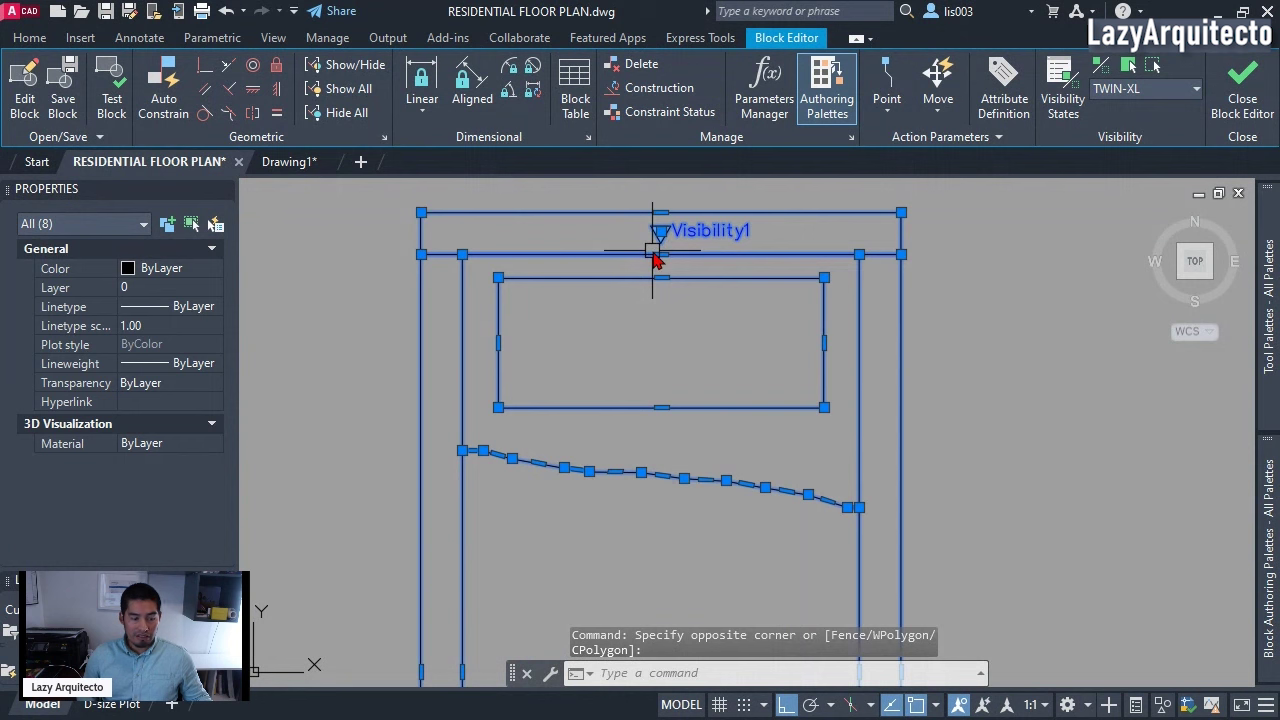
{"action": "left_click", "coordinate": [788, 257], "text": "shift"}
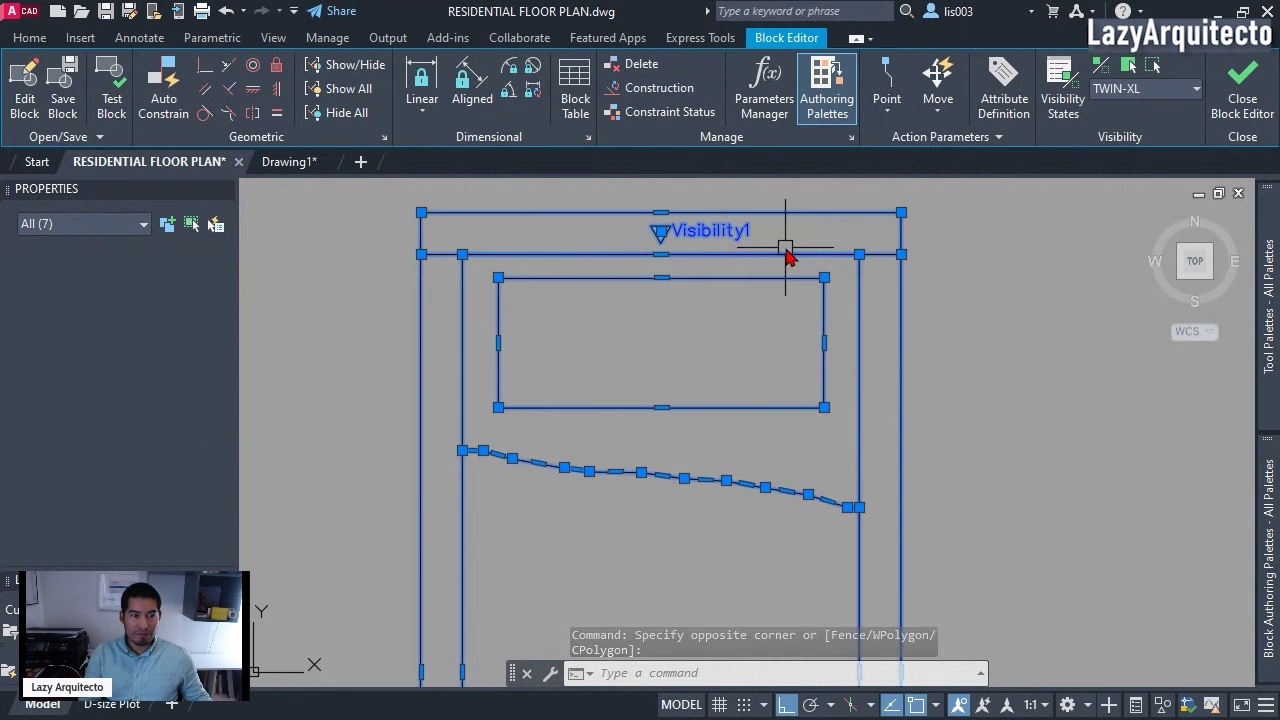
{"action": "left_click", "coordinate": [703, 242], "text": "shift"}
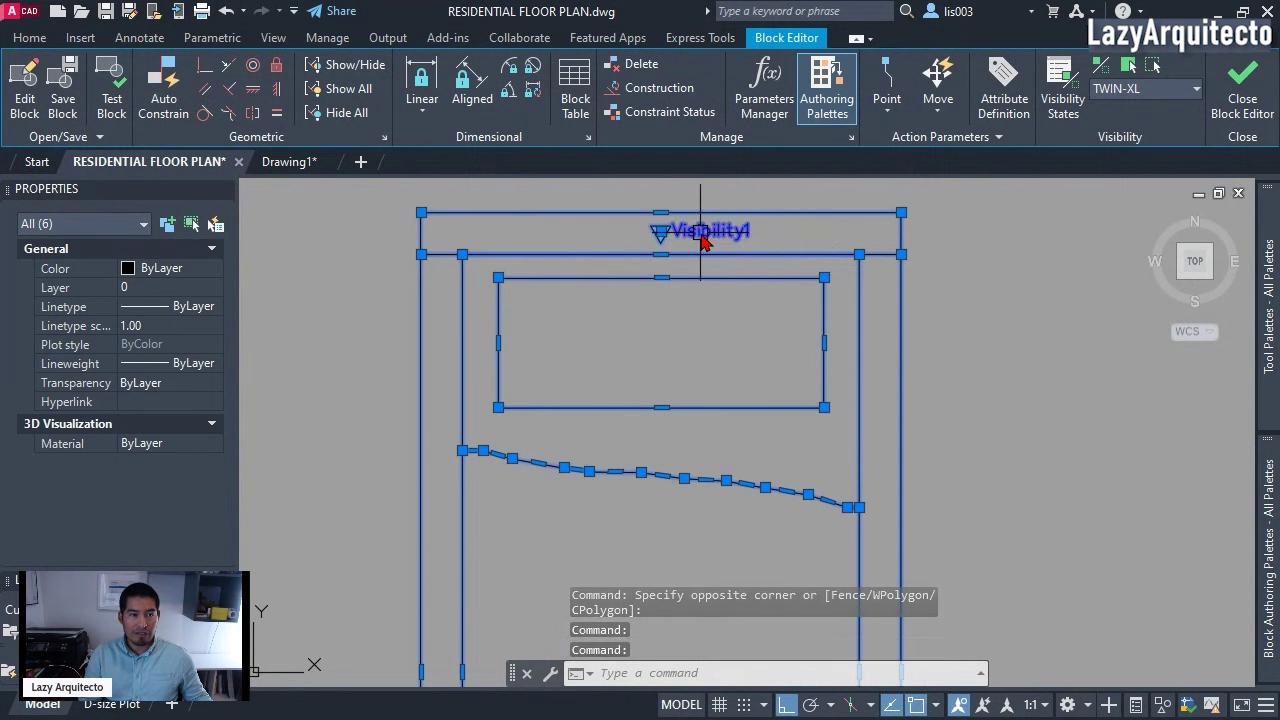
{"action": "left_click", "coordinate": [774, 241]}
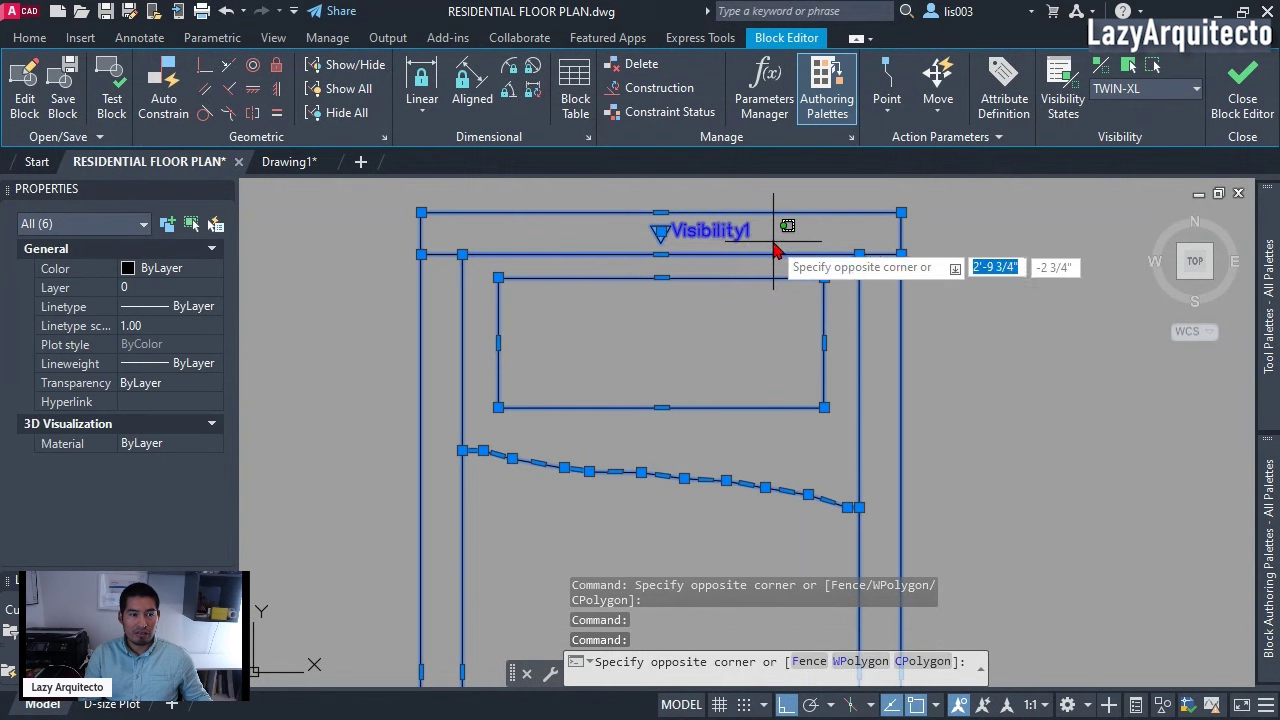
{"action": "left_click", "coordinate": [660, 240], "text": "shift"}
{"action": "scroll", "coordinate": [723, 257], "scroll_direction": "down", "scroll_amount": 4}
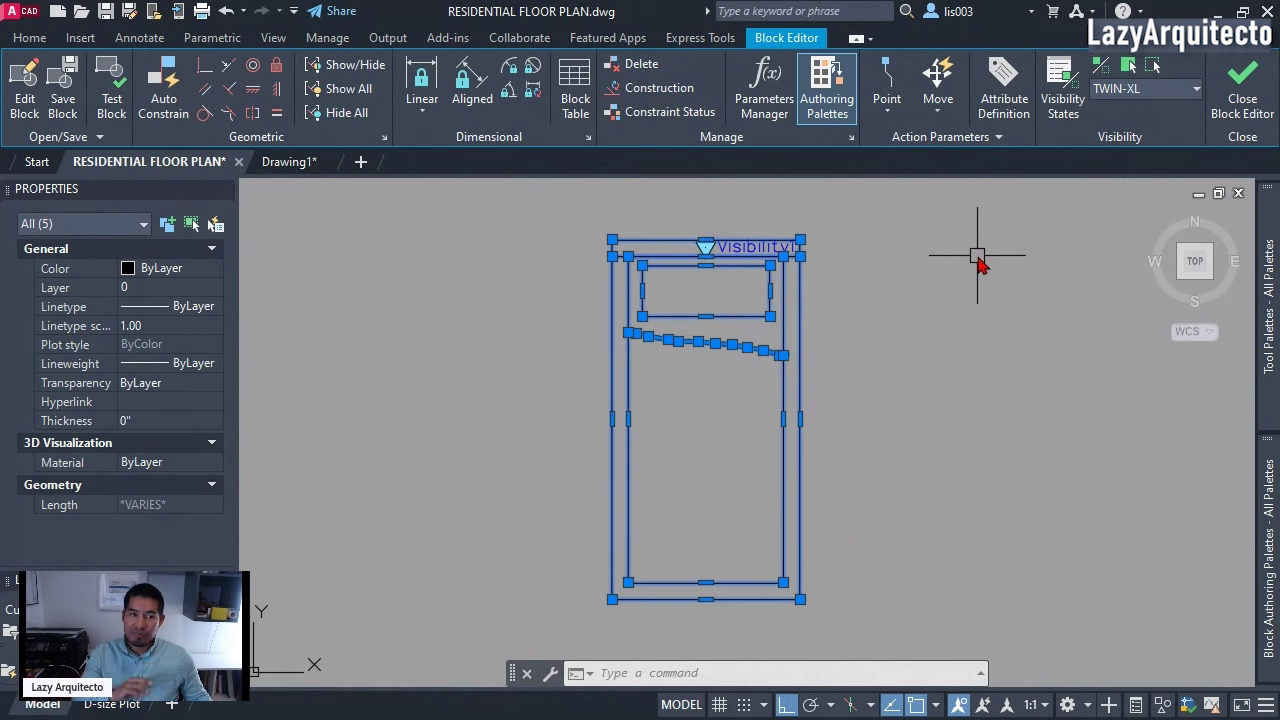
{"action": "left_click", "coordinate": [1152, 70]}
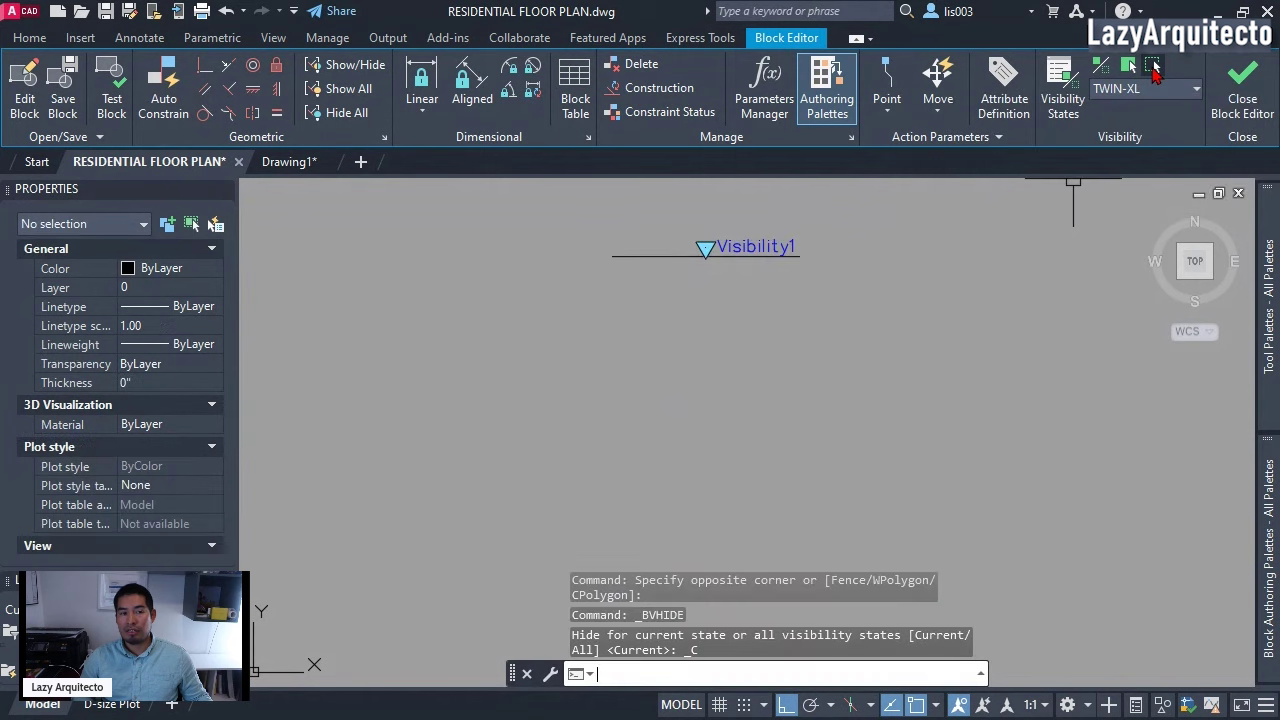
{"action": "left_click", "coordinate": [650, 257]}
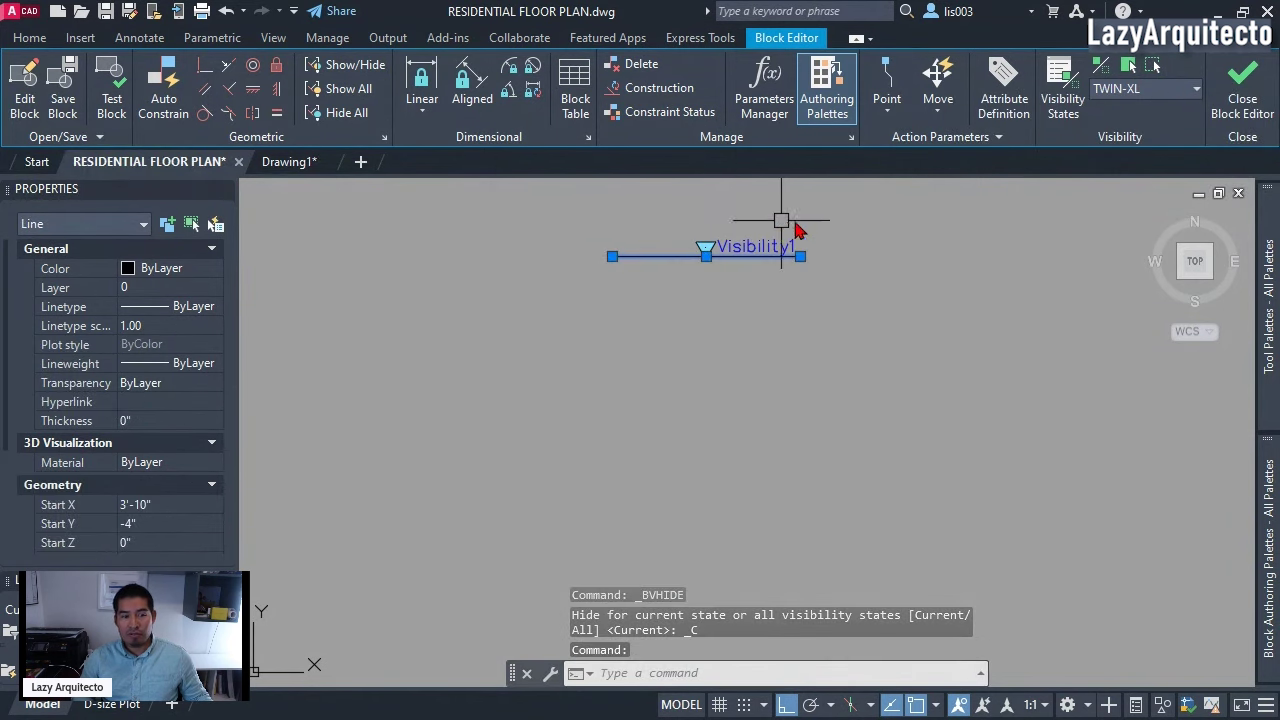
{"action": "left_click", "coordinate": [1152, 67]}
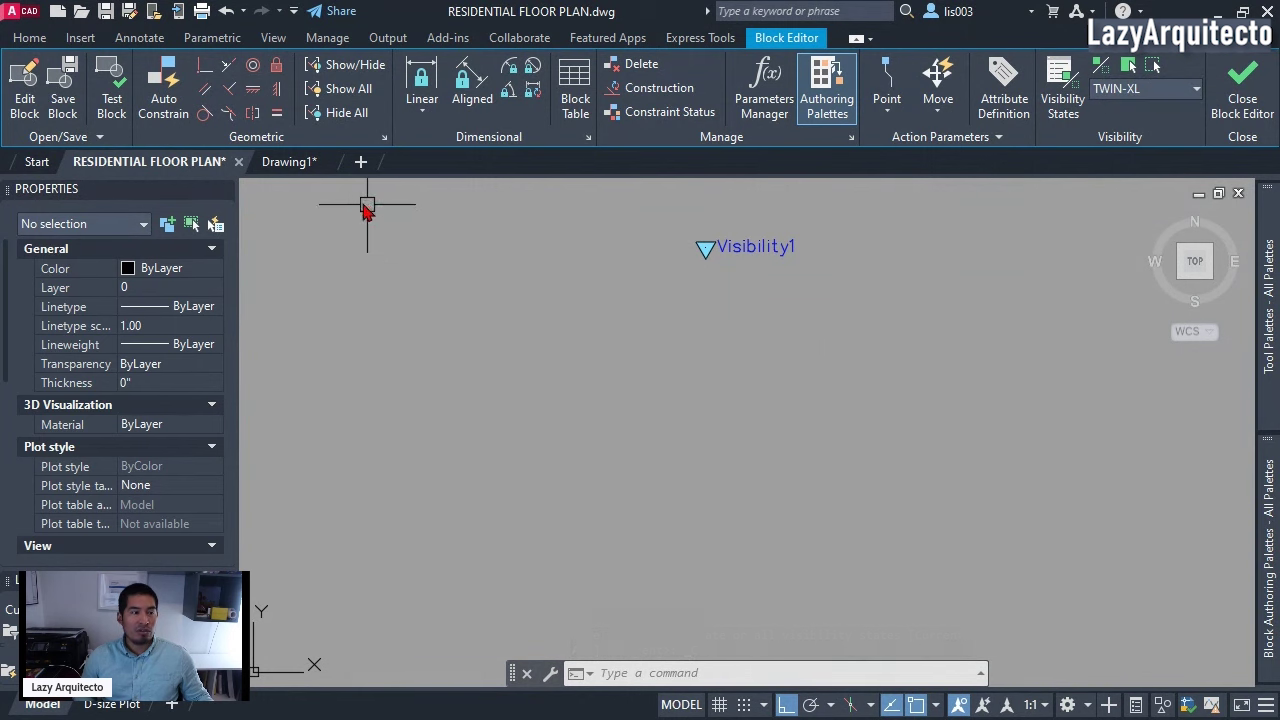
- In Drawing1, cut the twin XL bed to the clipboard with its upper-left corner as the base point
{"action": "left_click", "coordinate": [293, 162]}
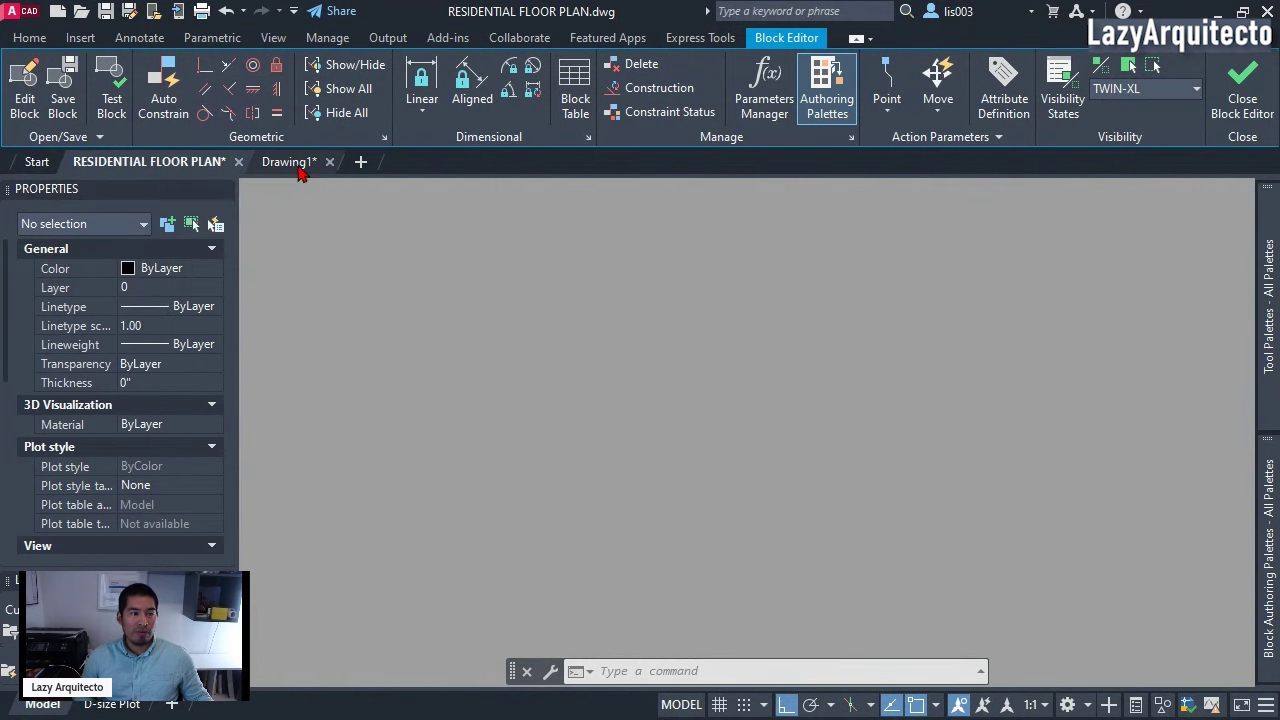
{"action": "scroll", "coordinate": [740, 323], "scroll_direction": "up", "scroll_amount": 4}
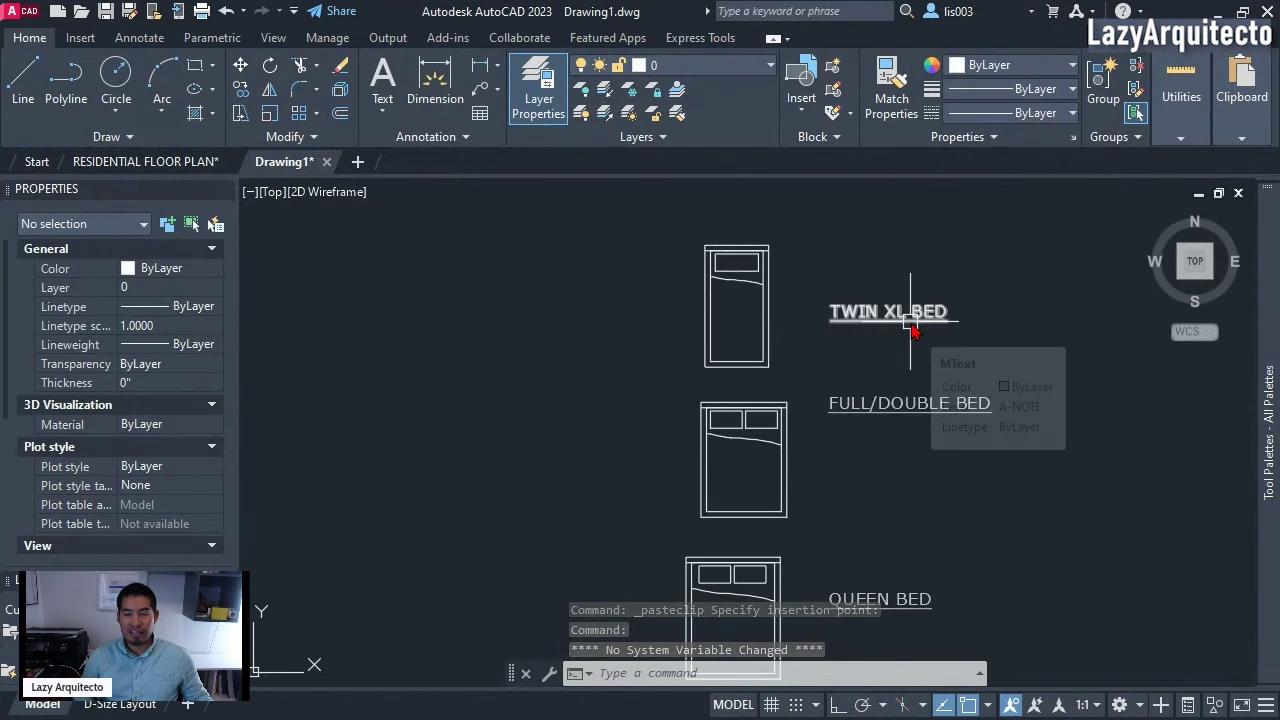
{"action": "left_click", "coordinate": [785, 379]}
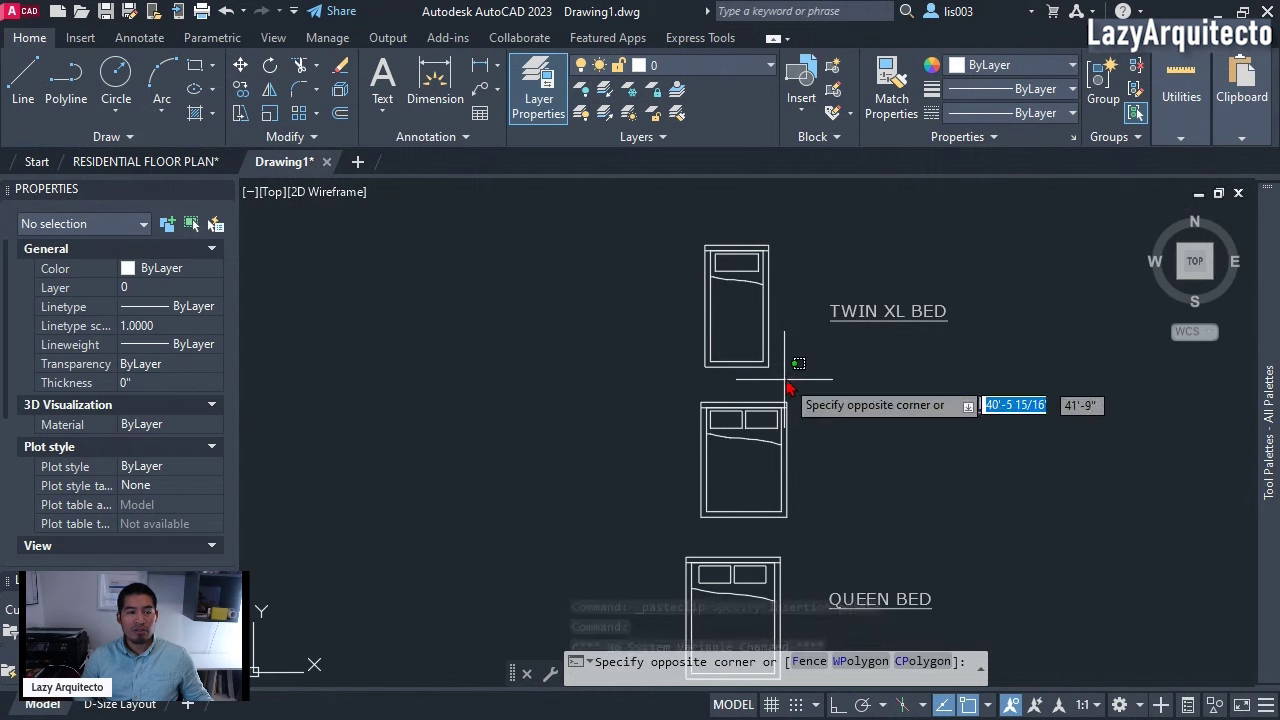
{"action": "left_click", "coordinate": [688, 233]}
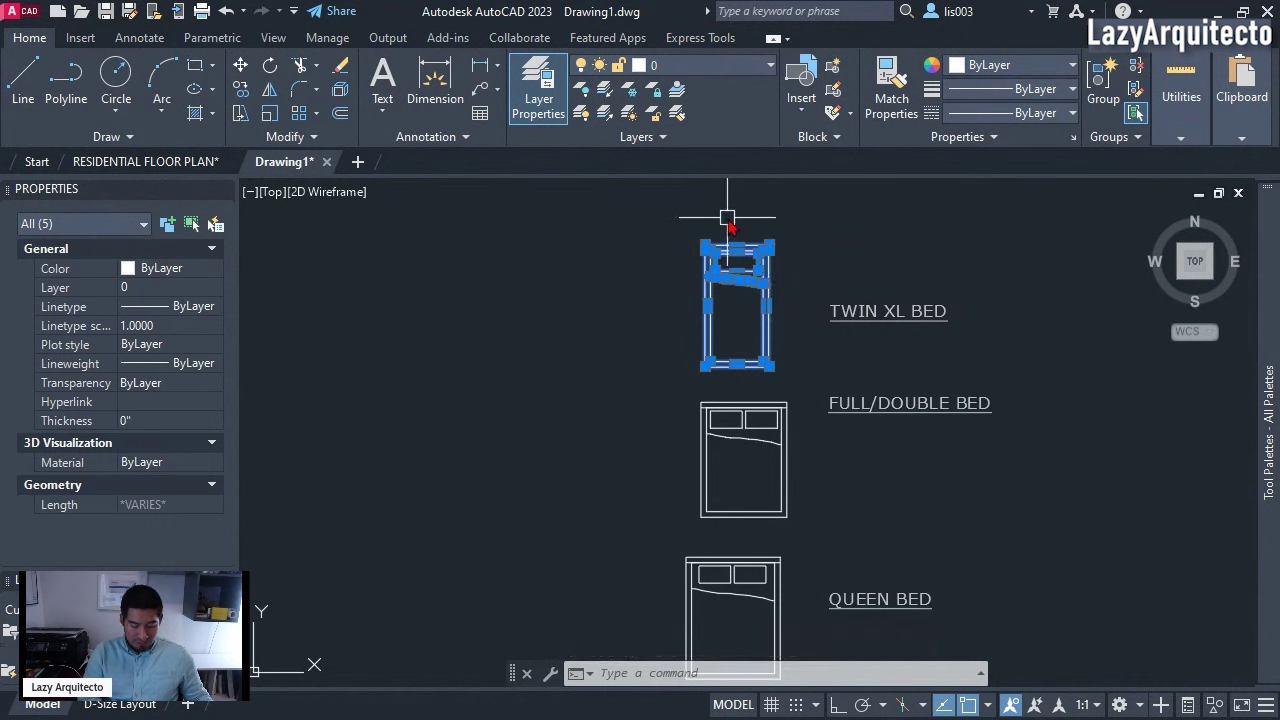
{"action": "key", "text": "ctrl+shift+x"}
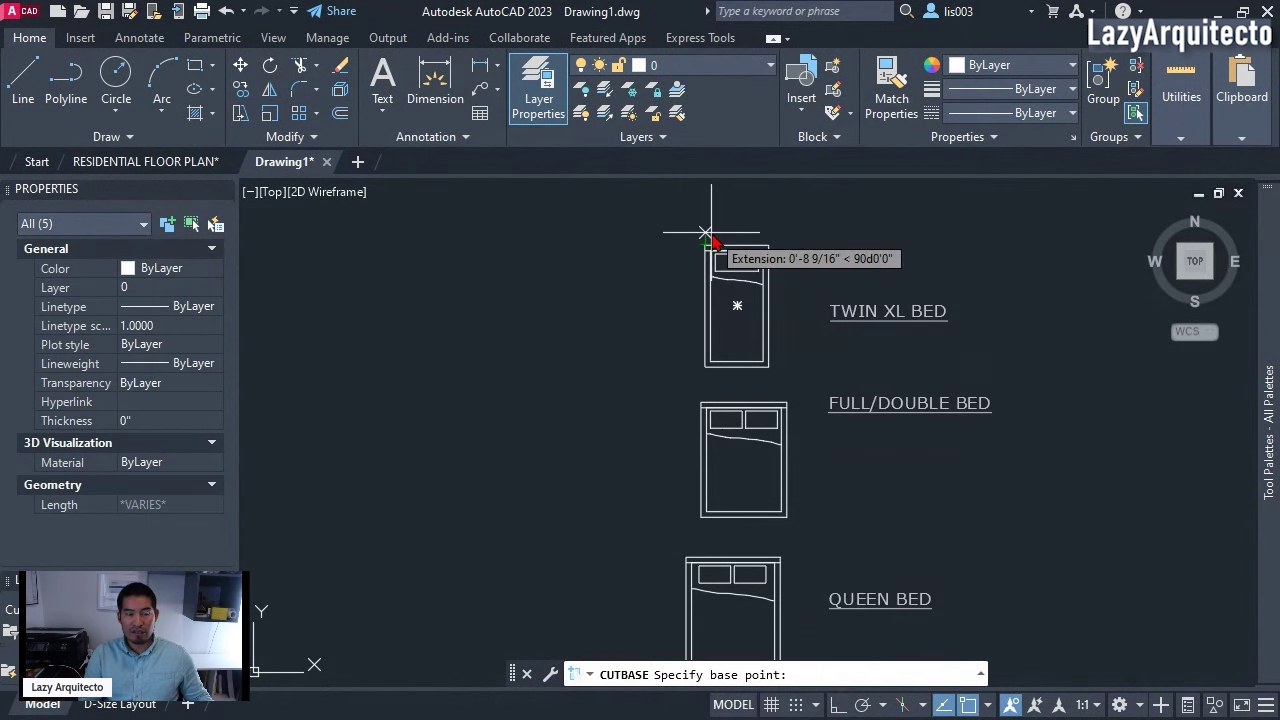
{"action": "scroll", "coordinate": [708, 243], "scroll_direction": "up", "scroll_amount": 2}
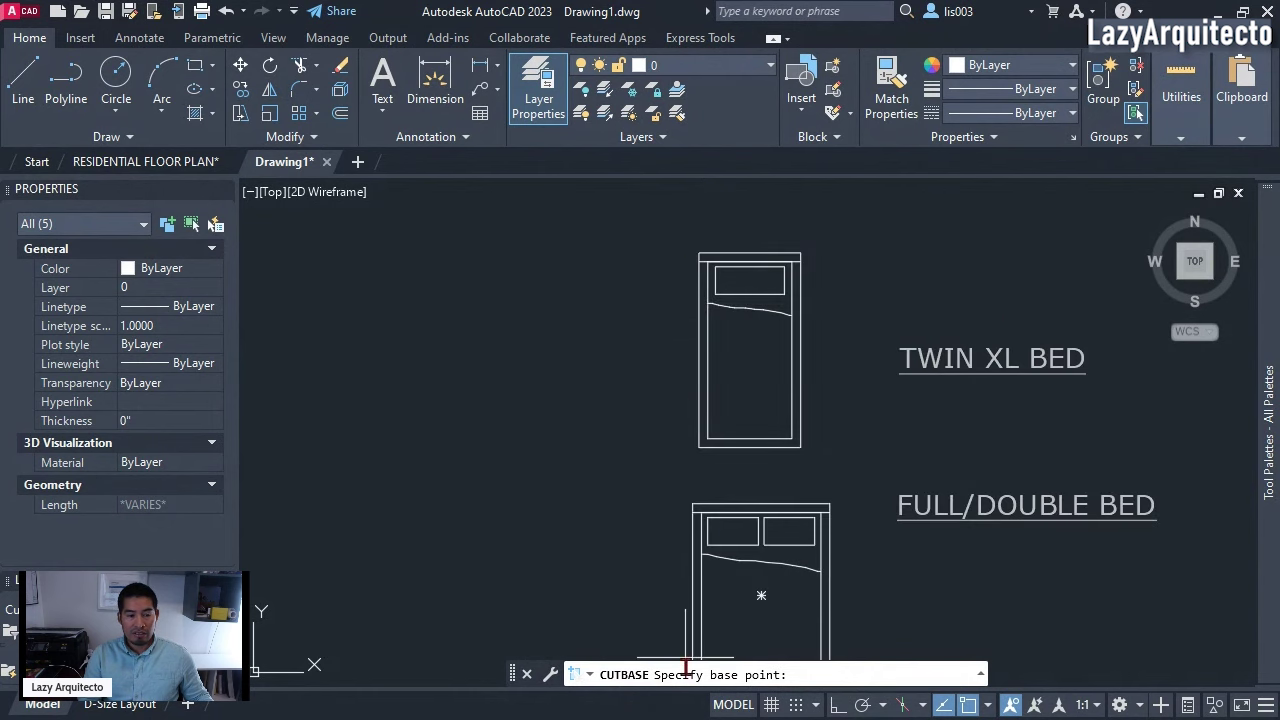
{"action": "left_click", "coordinate": [701, 251]}
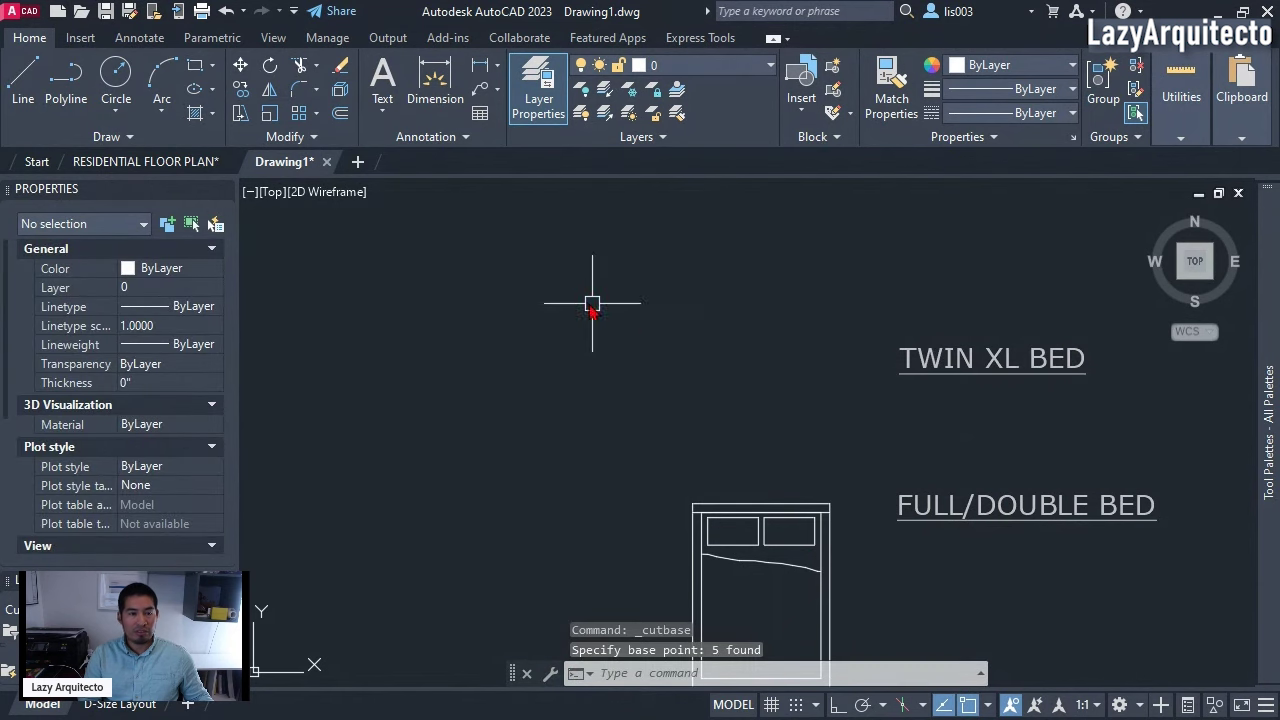
- Paste the twin XL bed into the TWIN-XL state of the block in RESIDENTIAL FLOOR PLAN at insertion point 0,0
{"action": "left_click", "coordinate": [190, 163]}
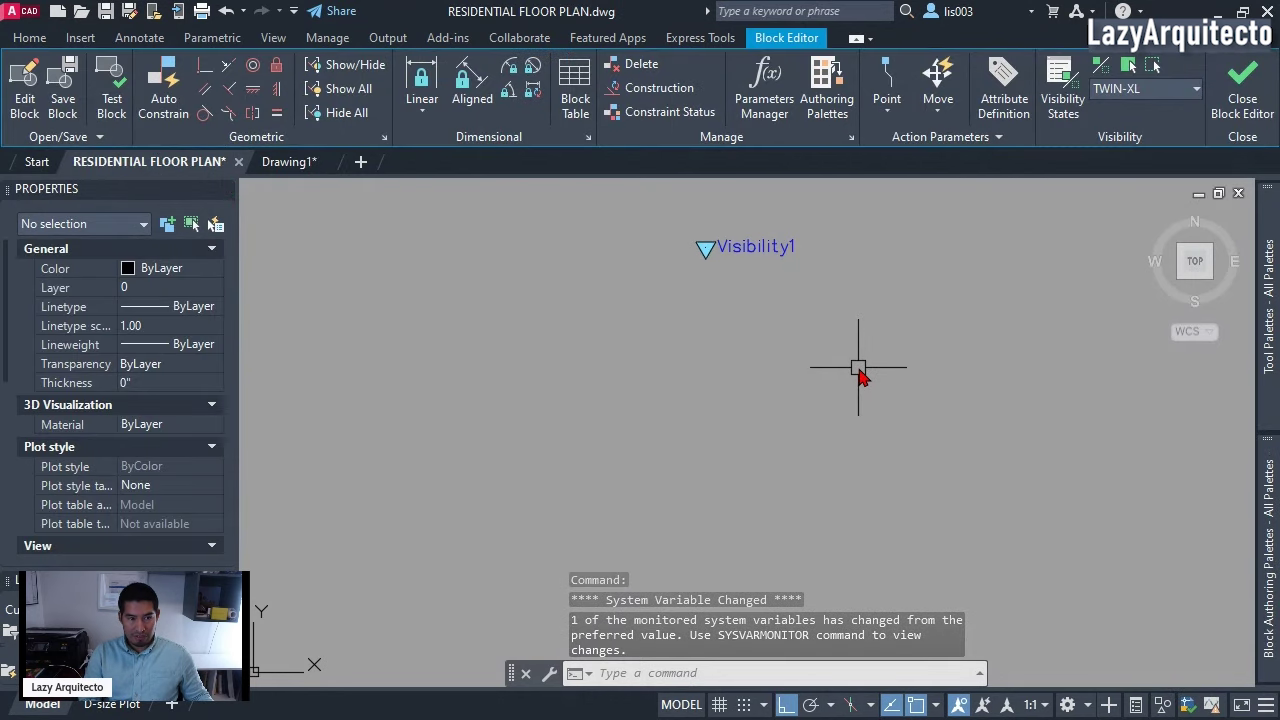
{"action": "key", "text": "ctrl+v"}
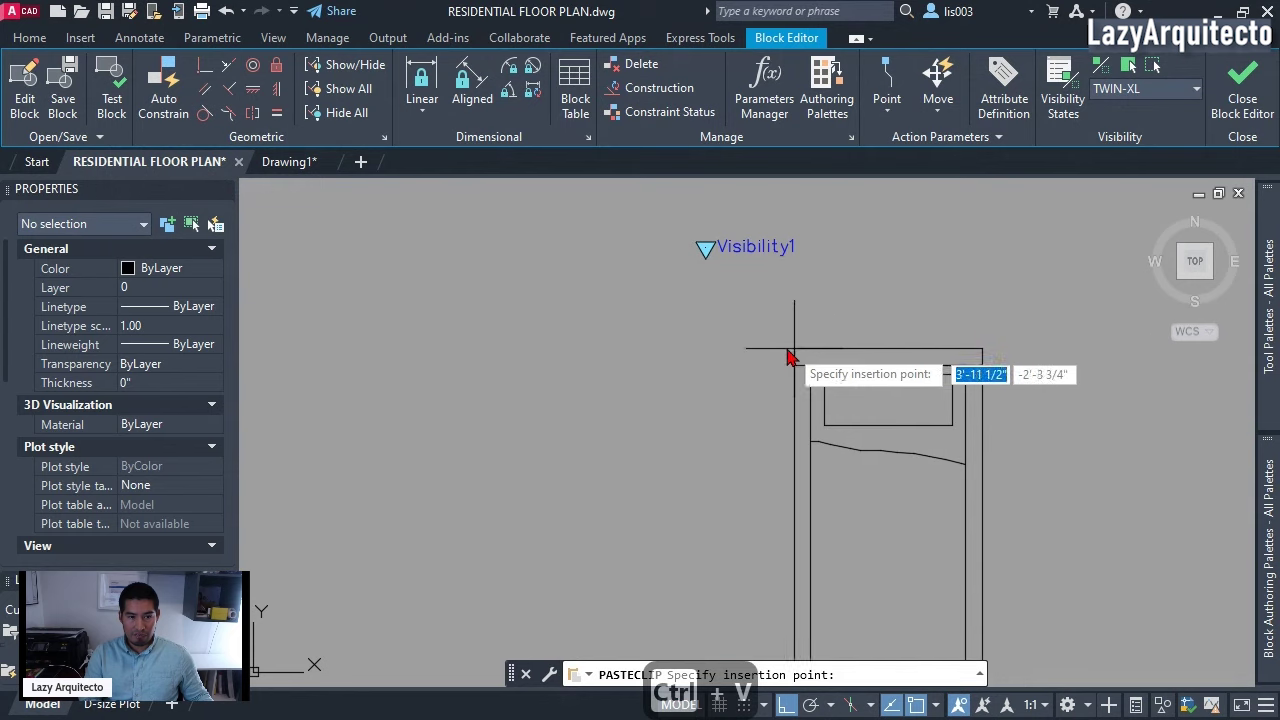
{"action": "scroll", "coordinate": [842, 365], "scroll_direction": "down", "scroll_amount": 2}
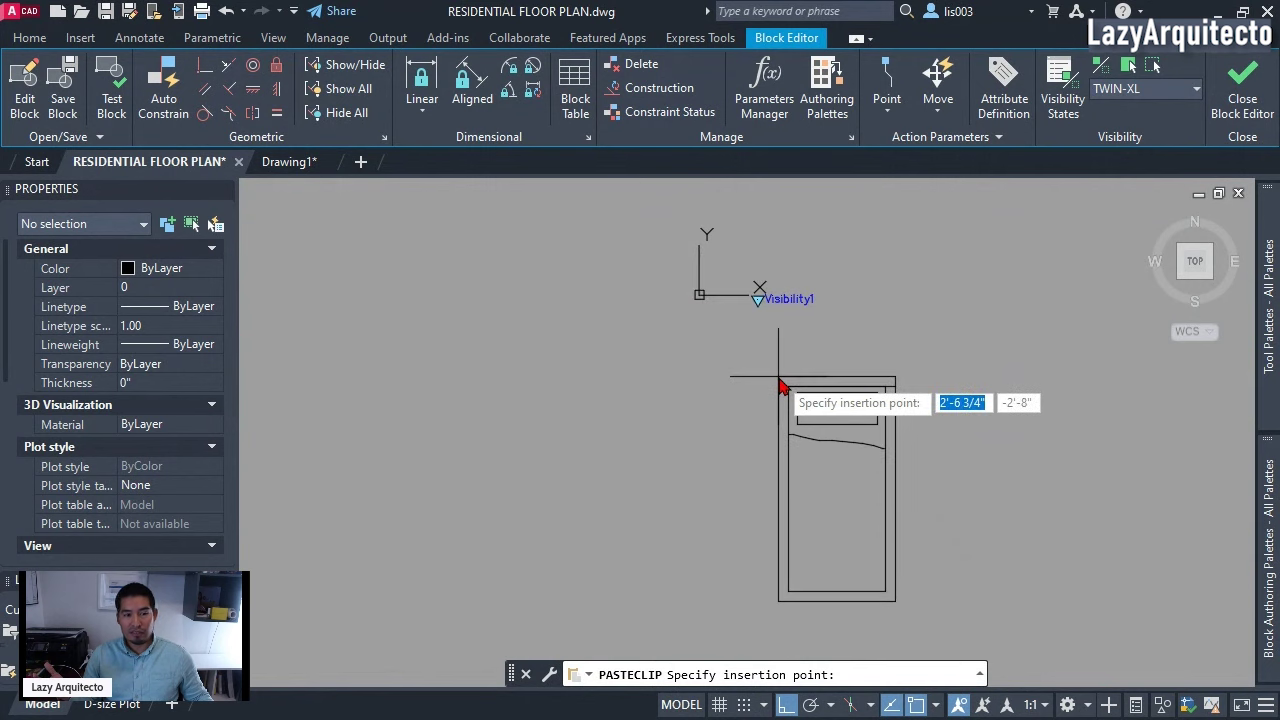
{"action": "type", "text": "0,0"}
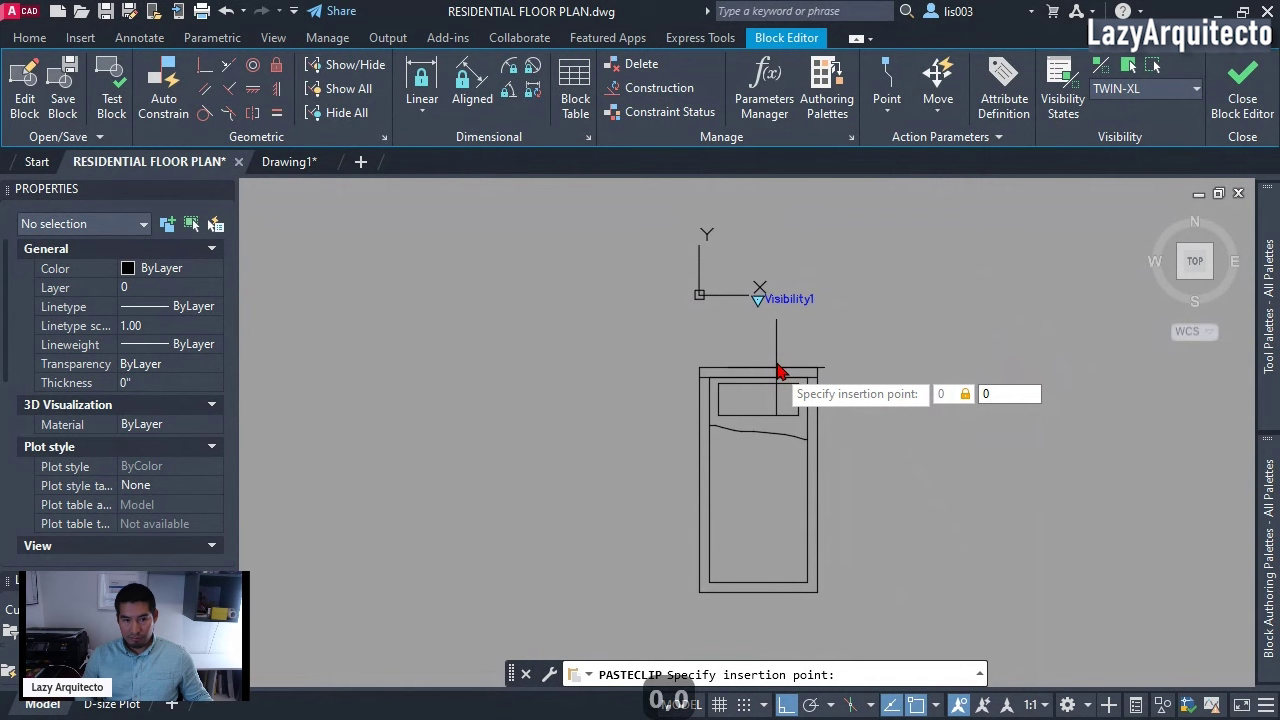
{"action": "key", "text": "Return"}
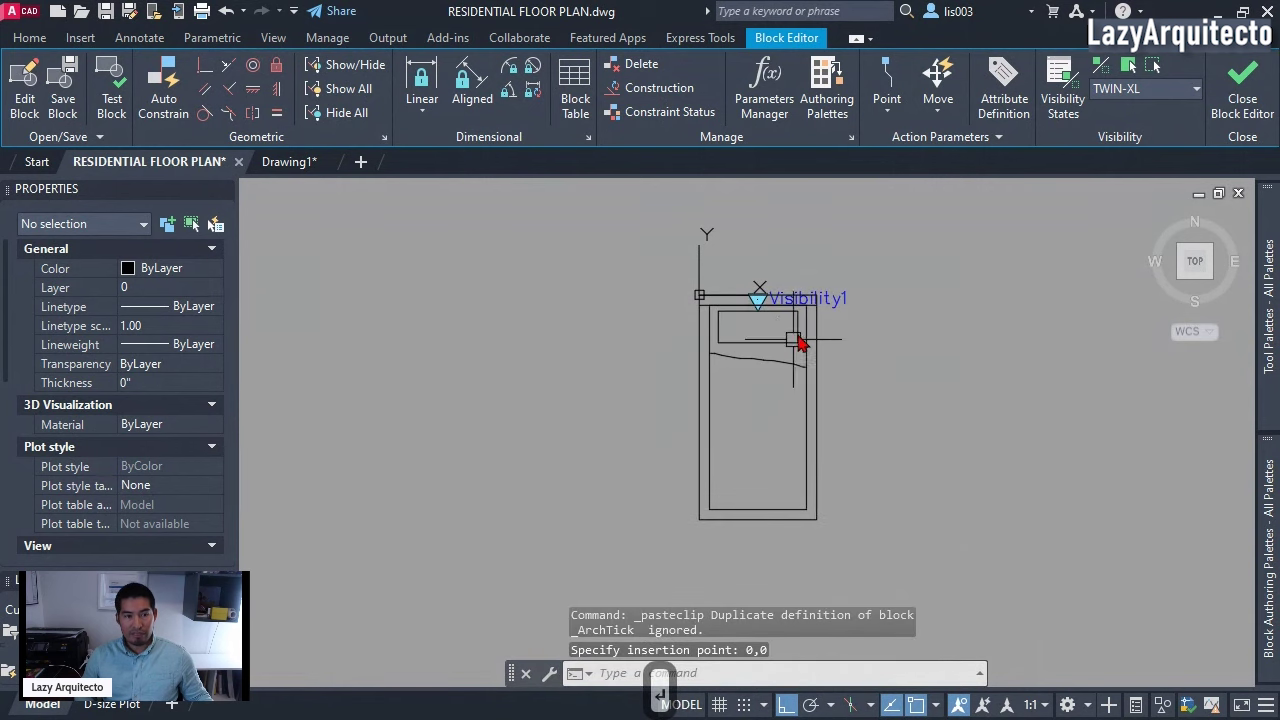
{"action": "scroll", "coordinate": [760, 290], "scroll_direction": "up", "scroll_amount": 5}
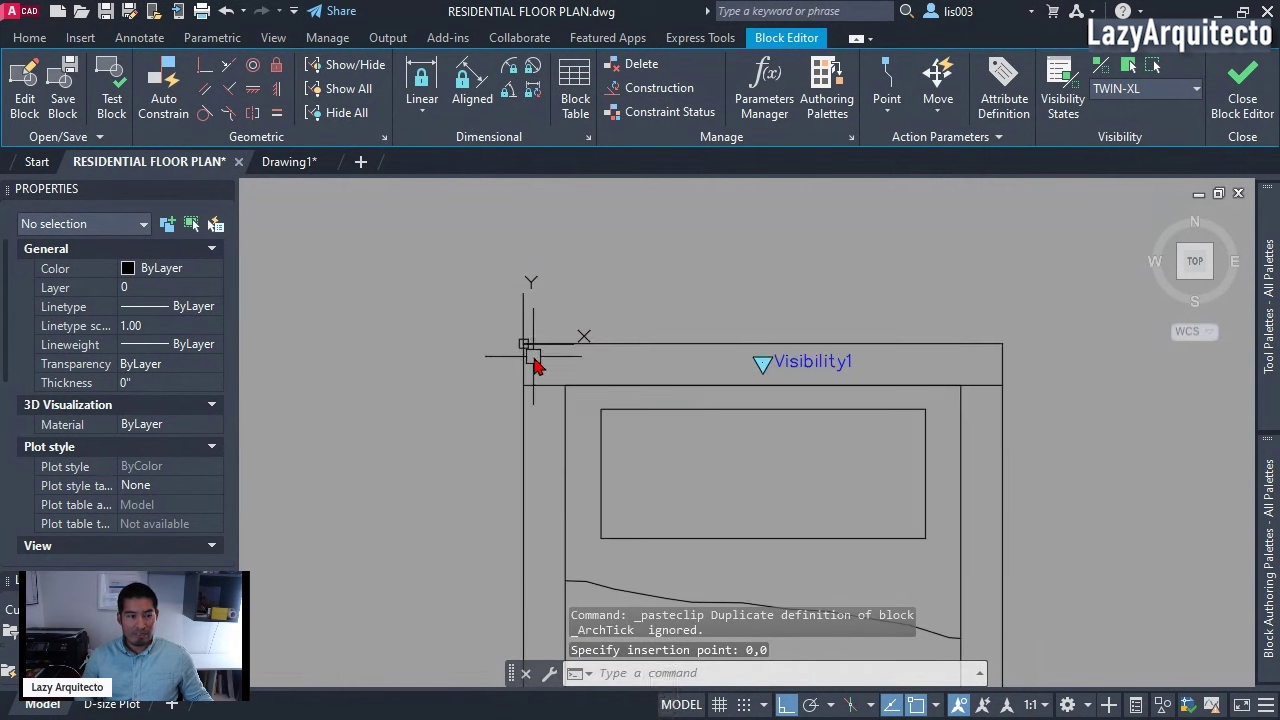
{"action": "scroll", "coordinate": [665, 322], "scroll_direction": "down", "scroll_amount": 4}
{"action": "scroll", "coordinate": [729, 318], "scroll_direction": "down", "scroll_amount": 3}
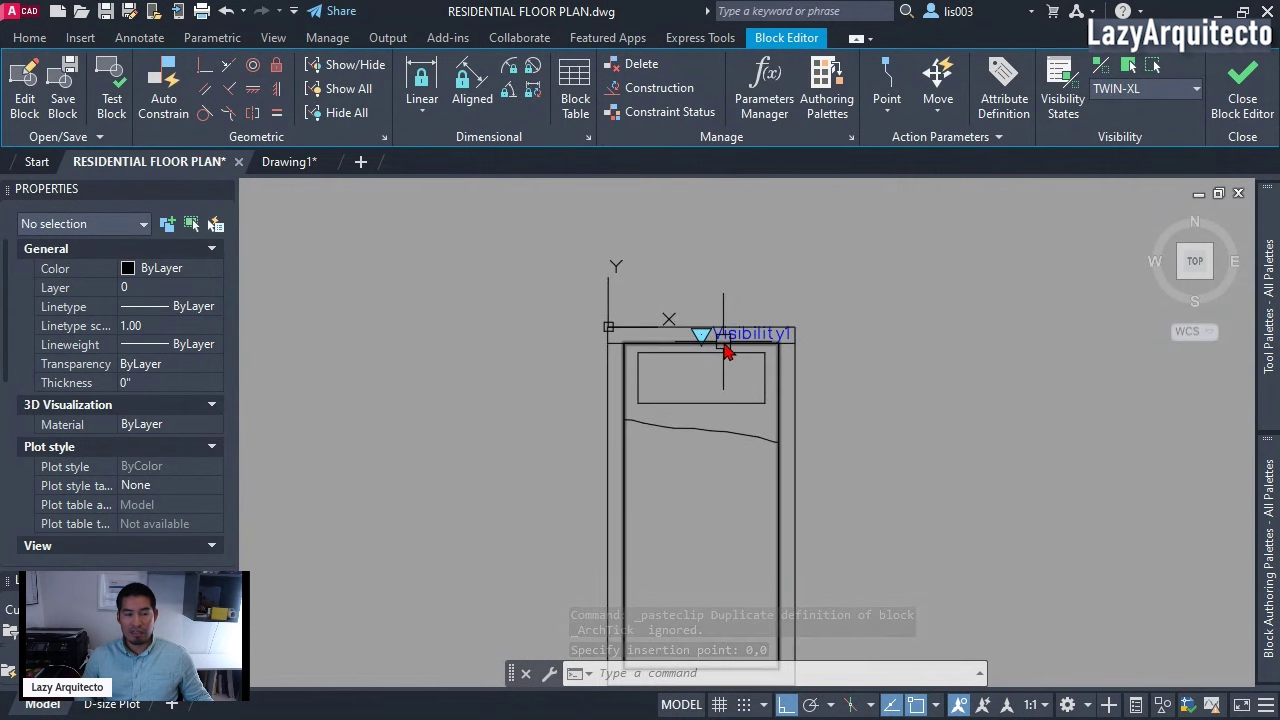
- Make FULL-DOUBLE the current visibility state and hide all the twin bed linework in it
{"action": "left_click", "coordinate": [1125, 90]}
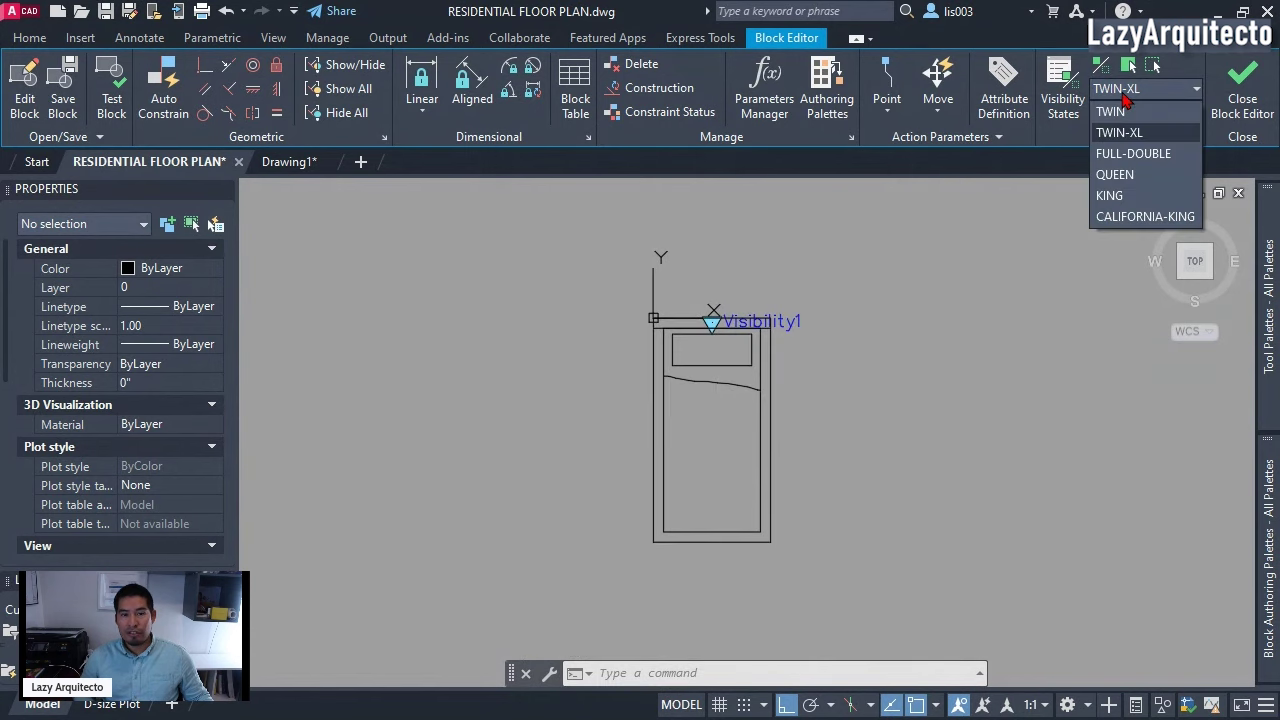
{"action": "left_click", "coordinate": [1137, 164]}
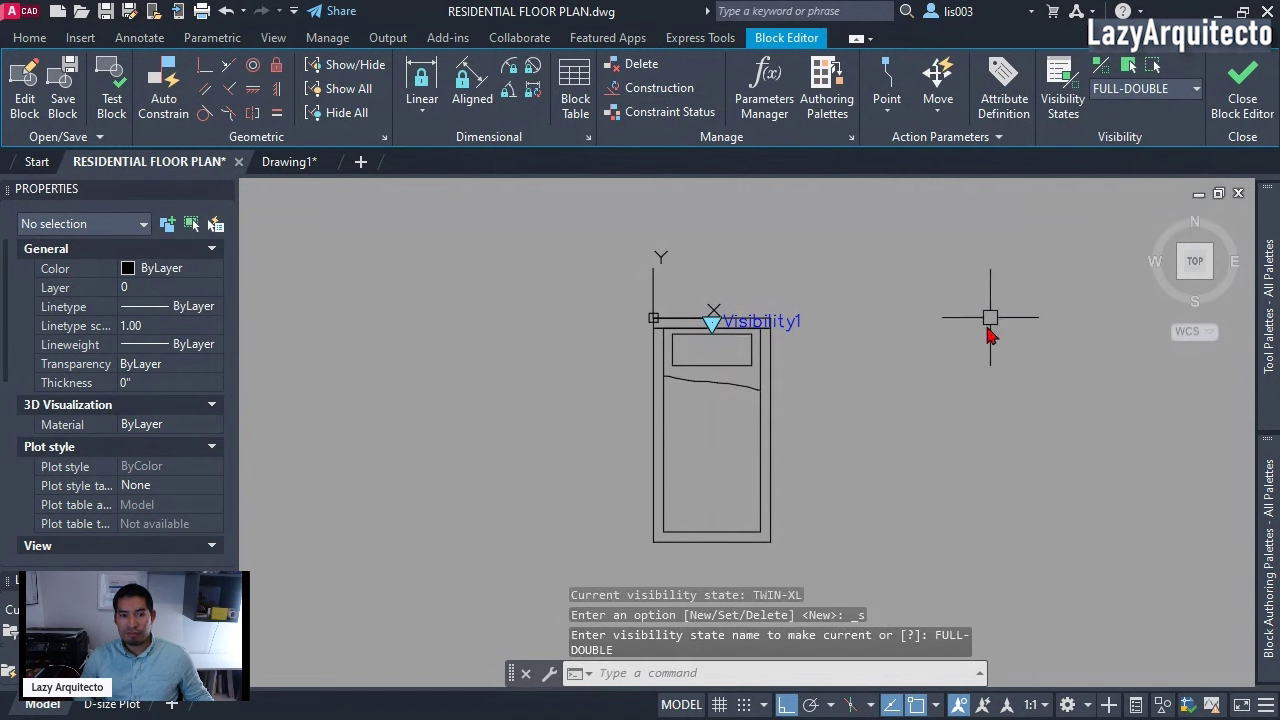
{"action": "left_click", "coordinate": [687, 573]}
{"action": "left_click", "coordinate": [607, 313]}
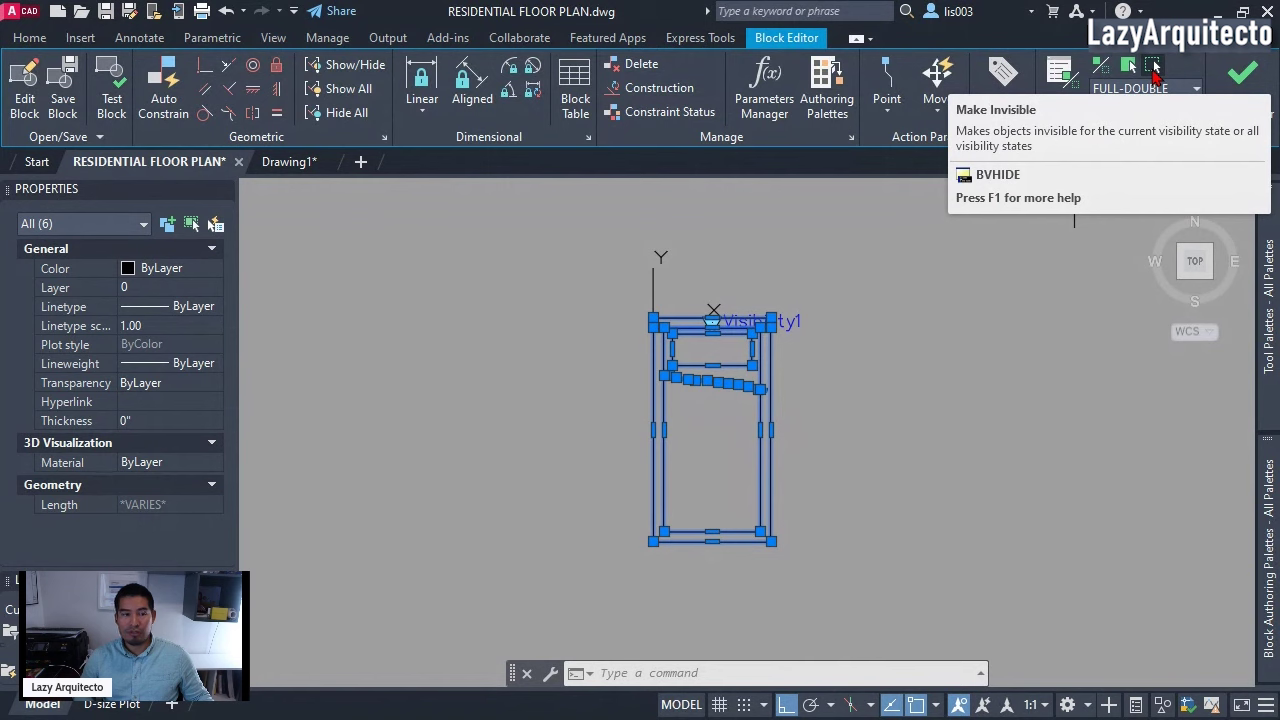
{"action": "left_click", "coordinate": [1153, 67]}
{"action": "scroll", "coordinate": [679, 320], "scroll_direction": "up", "scroll_amount": 2}
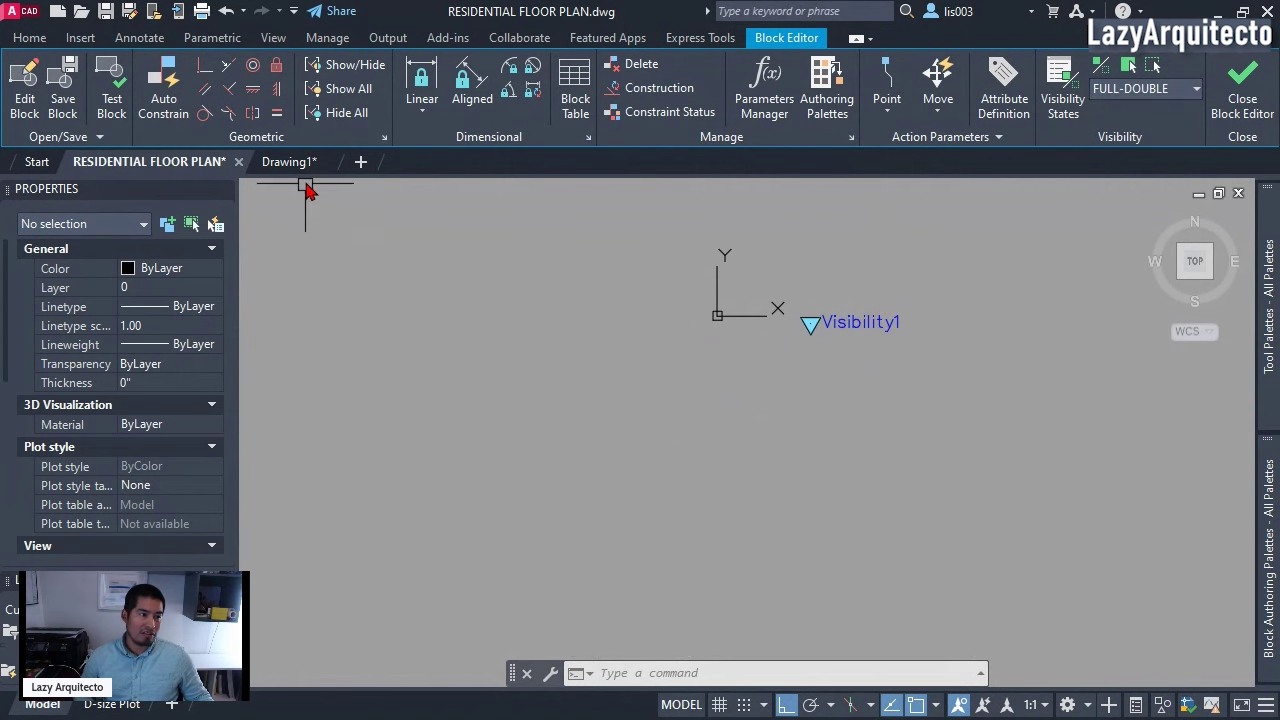
- In Drawing1, cut the full/double bed to the clipboard with its upper-left corner as the base point
{"action": "left_click", "coordinate": [289, 161]}
{"action": "middle_click_drag", "start_coordinate": [768, 428], "coordinate": [765, 264]}
{"action": "left_click", "coordinate": [857, 537]}
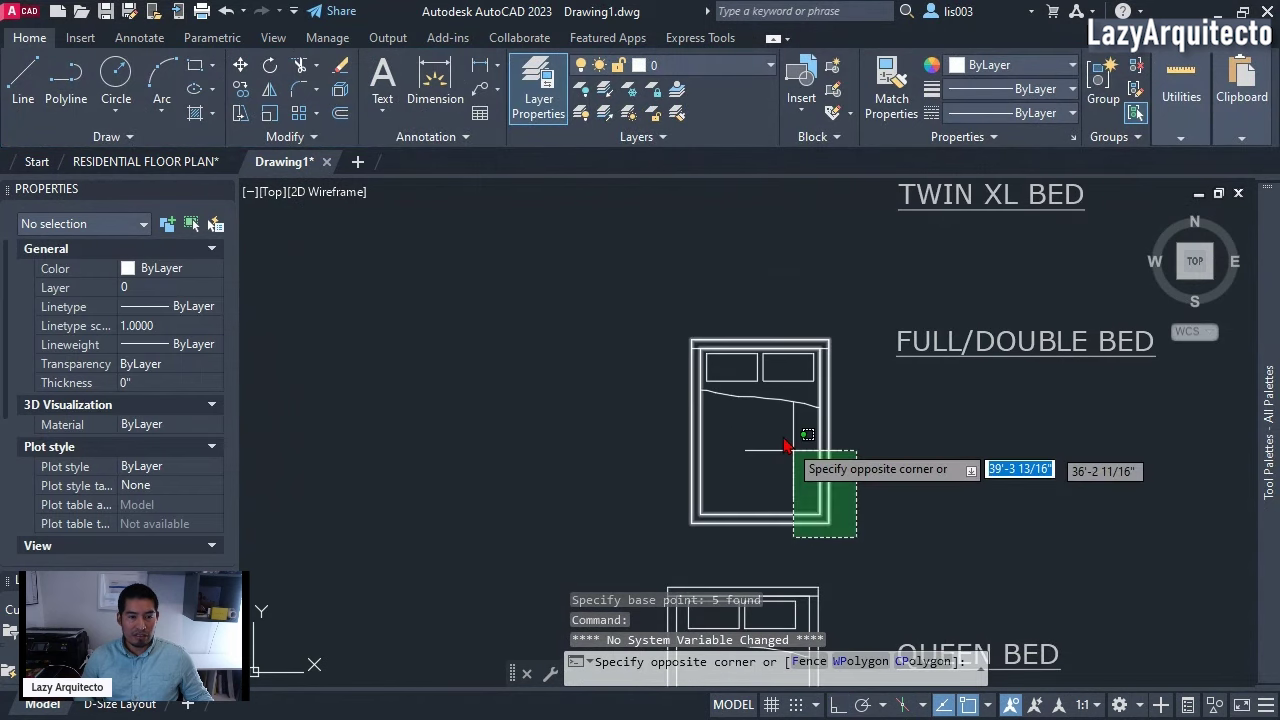
{"action": "left_click", "coordinate": [666, 252]}
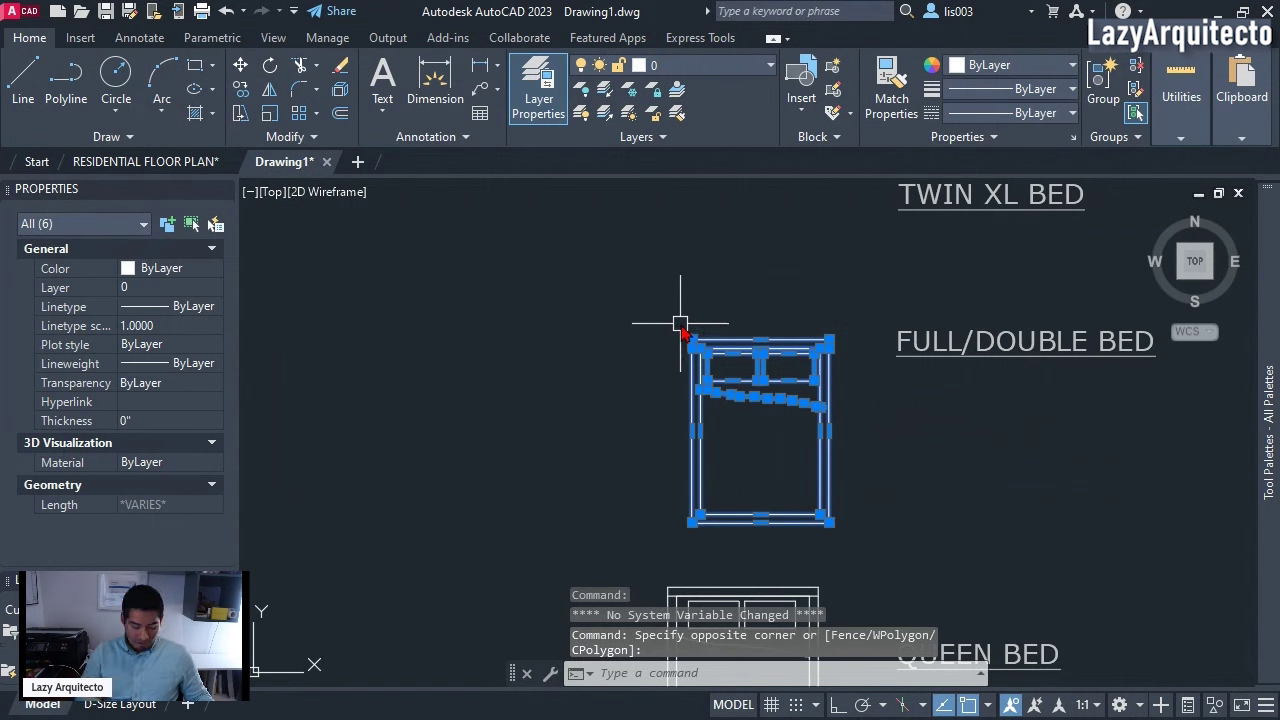
{"action": "key", "text": "ctrl+shift+x"}
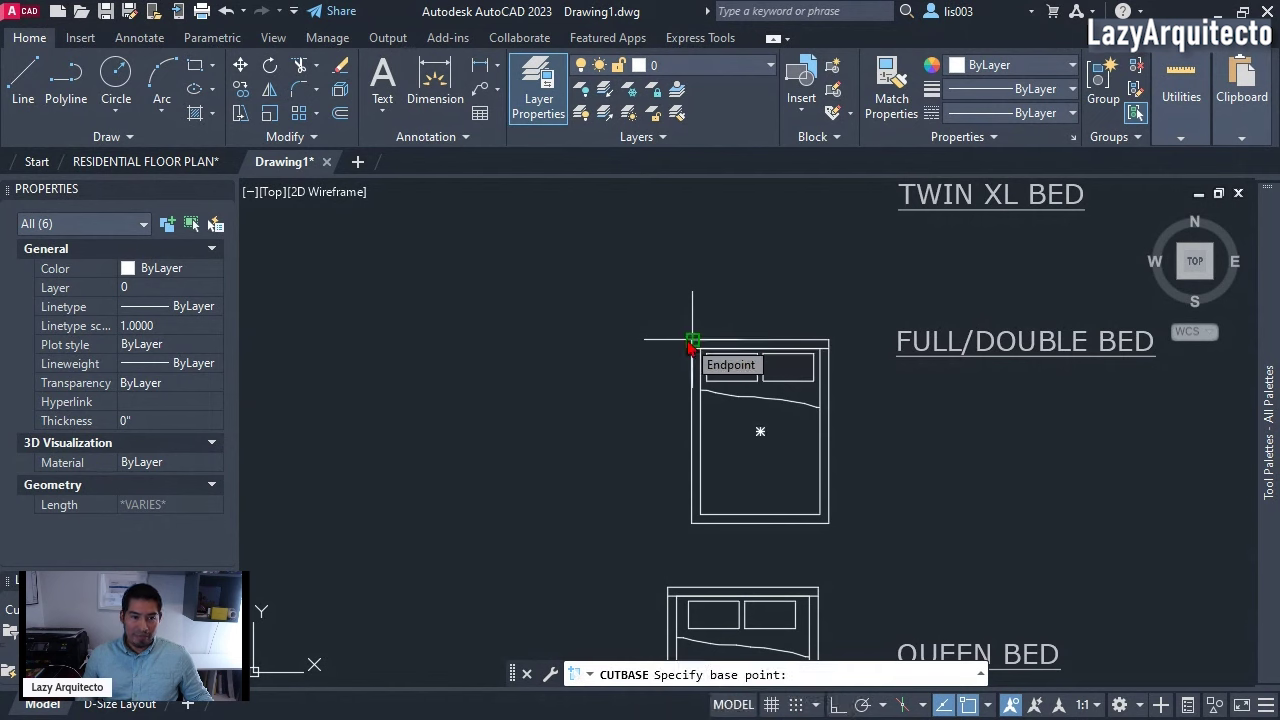
{"action": "left_click", "coordinate": [692, 341]}
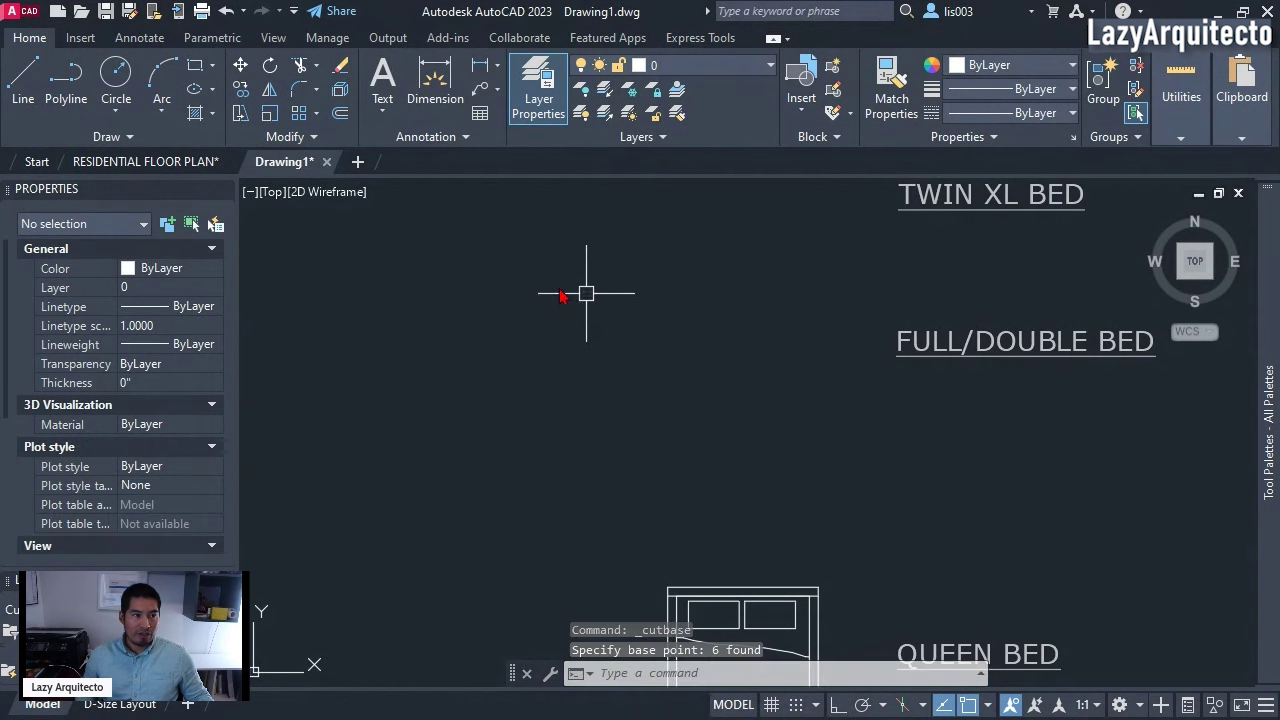
- Paste the full/double bed into the FULL-DOUBLE state of the block in RESIDENTIAL FLOOR PLAN at insertion point 0,0
{"action": "left_click", "coordinate": [177, 162]}
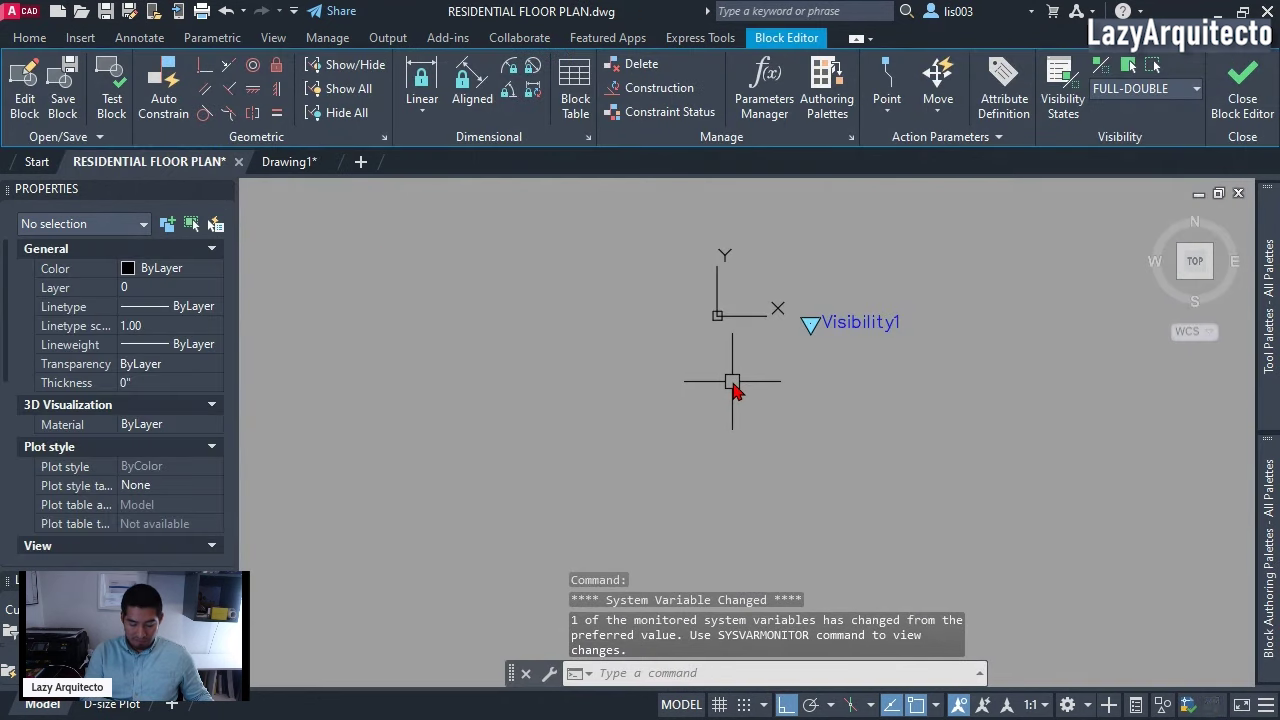
{"action": "key", "text": "ctrl+v"}
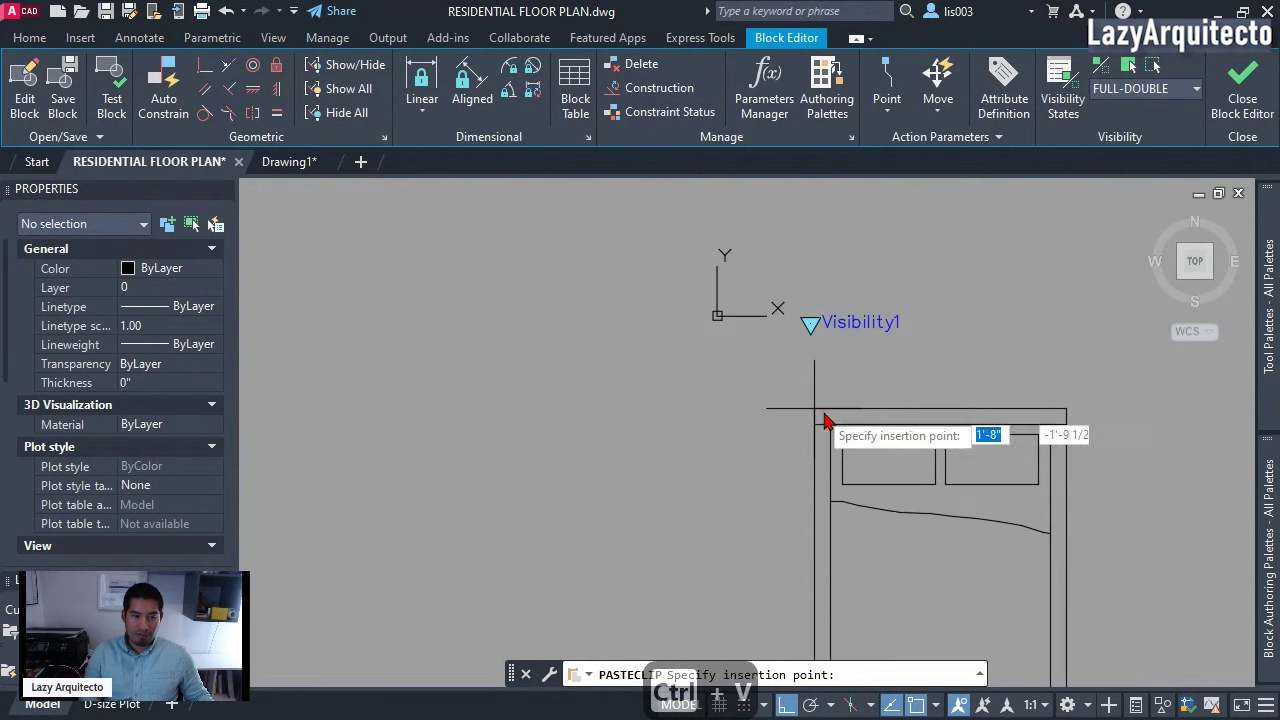
{"action": "type", "text": "0,0"}
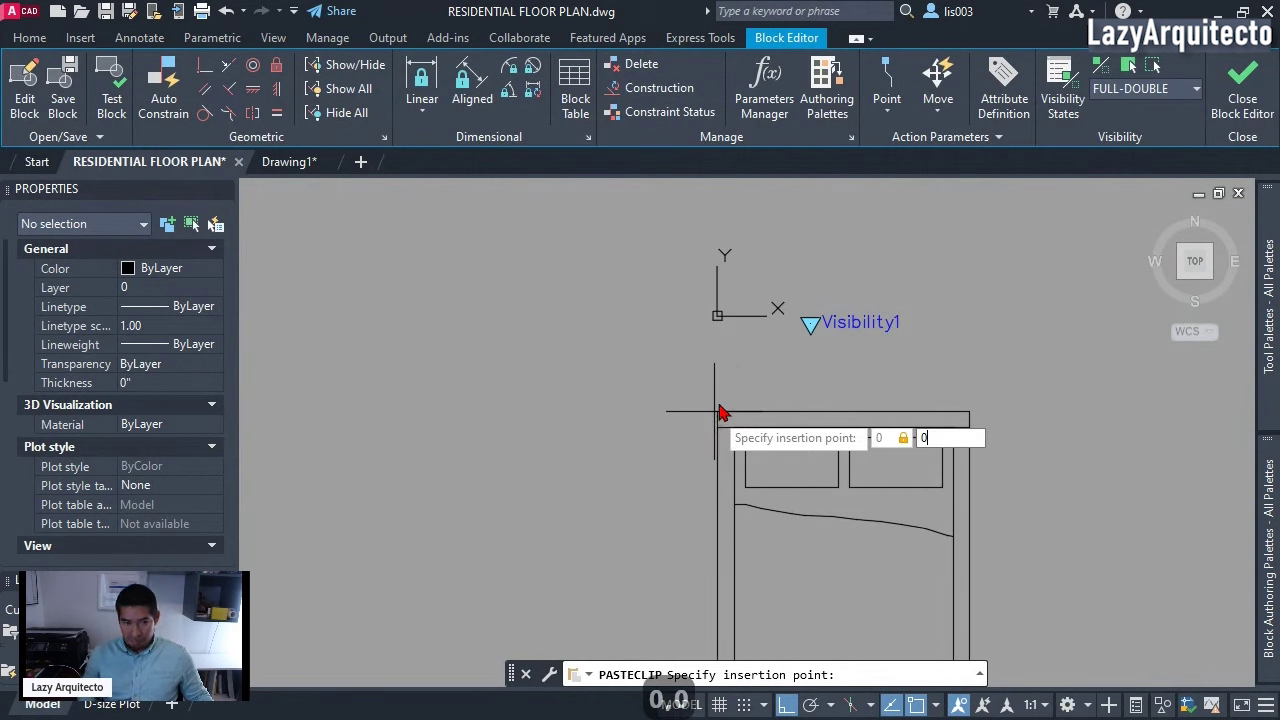
{"action": "key", "text": "Return"}
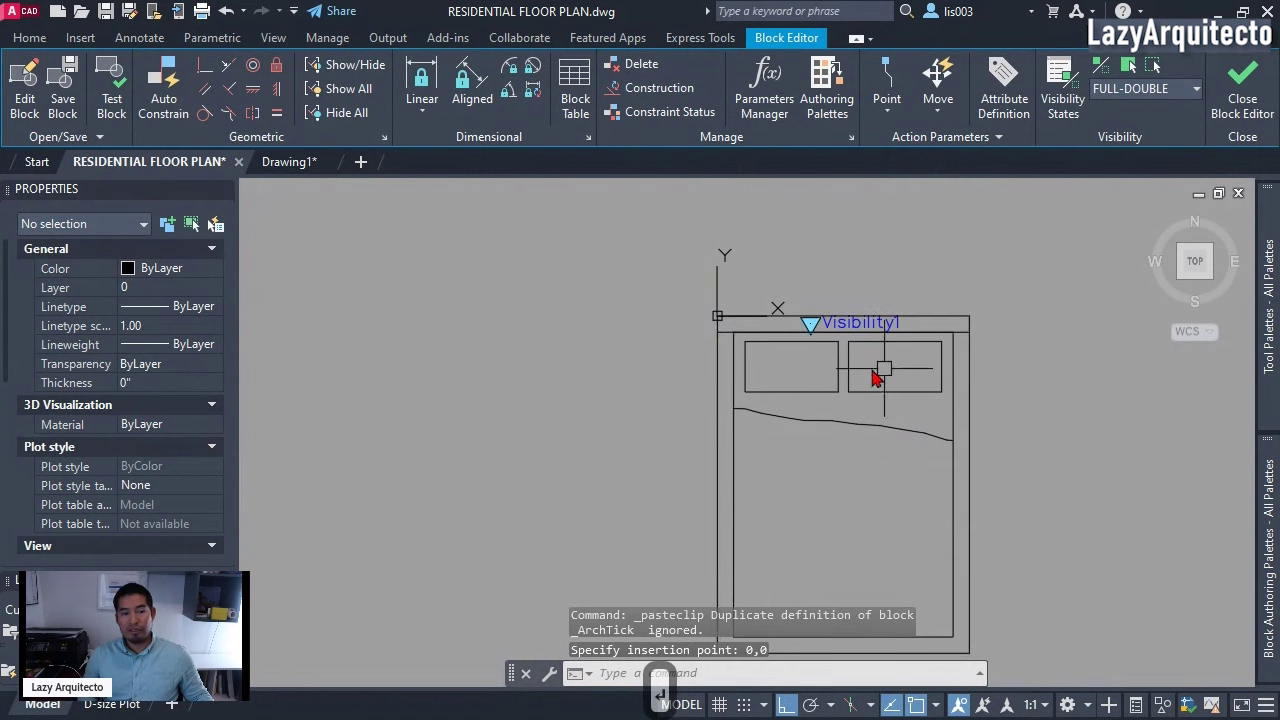
{"action": "mouse_move", "coordinate": [880, 391]}
{"action": "middle_mouse_down"}
{"action": "mouse_move", "coordinate": [800, 343]}
{"action": "mouse_move", "coordinate": [800, 309]}
{"action": "mouse_move", "coordinate": [786, 305]}
{"action": "middle_mouse_up"}
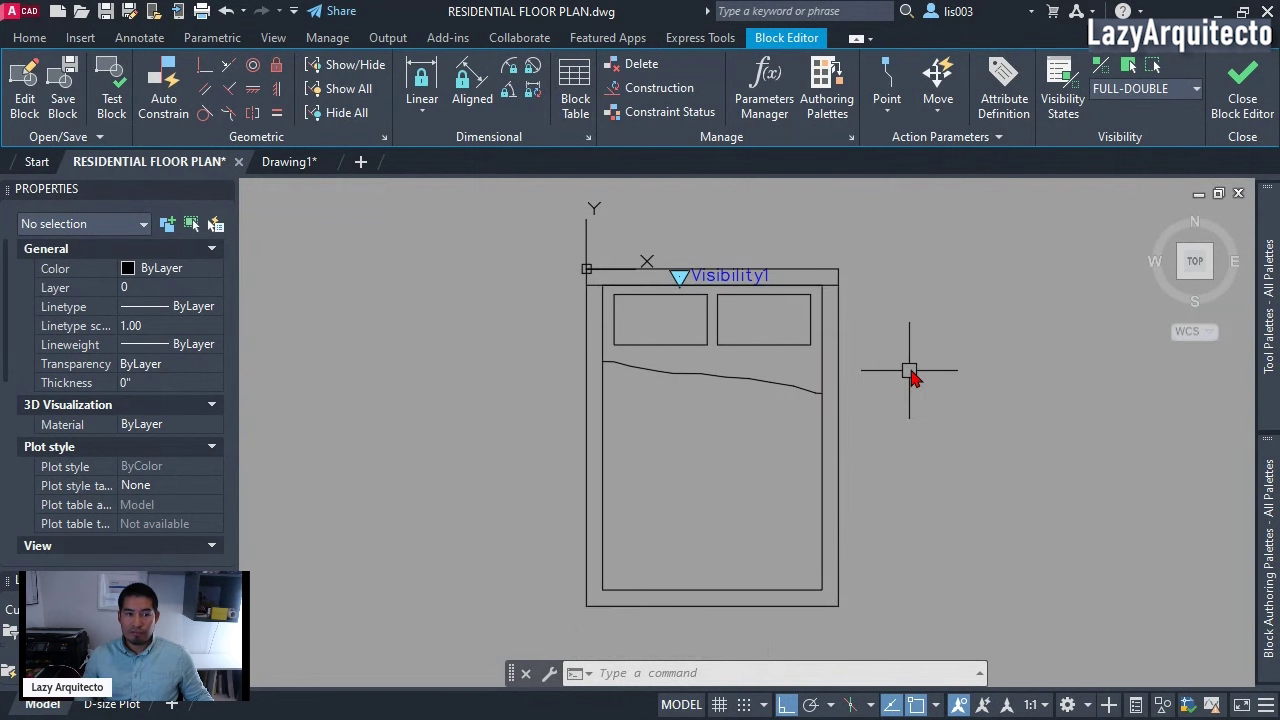
- Make QUEEN the current visibility state and hide all the twin bed linework in it
{"action": "left_click", "coordinate": [1145, 89]}
{"action": "left_click", "coordinate": [1118, 180]}
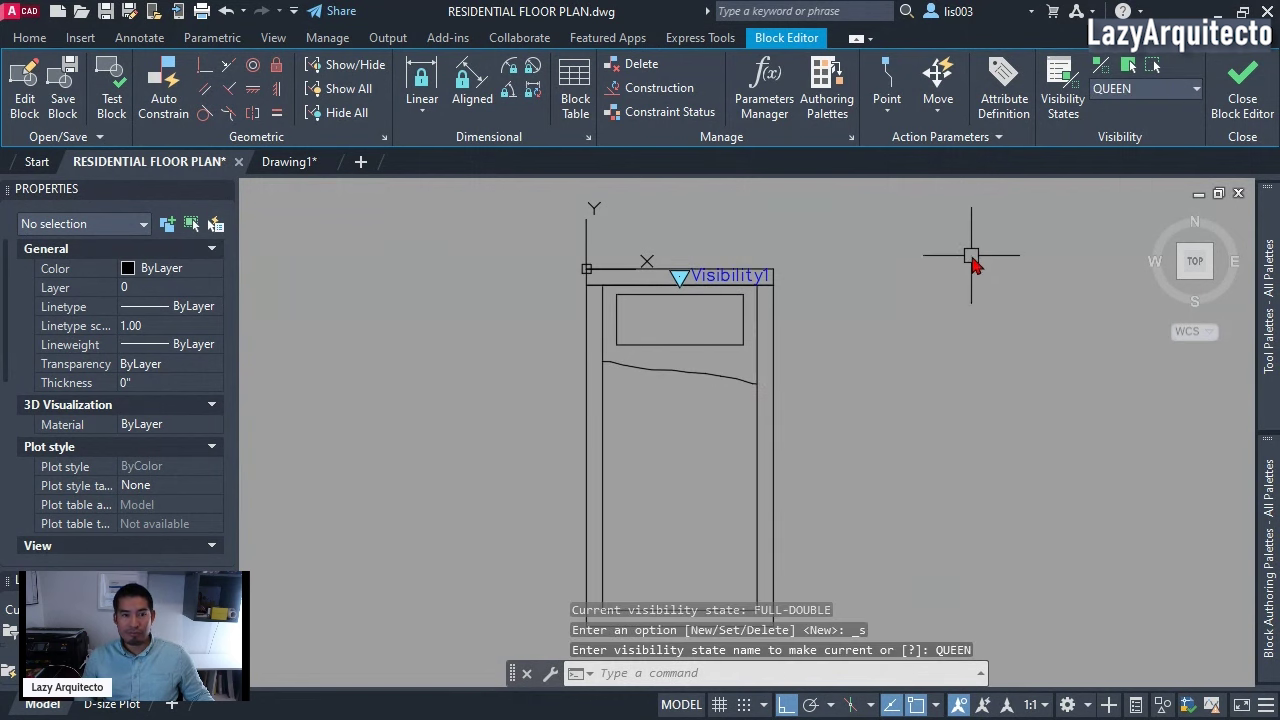
{"action": "scroll", "coordinate": [976, 262], "scroll_direction": "down", "scroll_amount": 2}
{"action": "left_click", "coordinate": [894, 486]}
{"action": "left_click", "coordinate": [700, 306]}
{"action": "scroll", "coordinate": [730, 310], "scroll_direction": "up", "scroll_amount": 4}
{"action": "scroll", "coordinate": [851, 337], "scroll_direction": "down", "scroll_amount": 4}
{"action": "left_click", "coordinate": [1153, 68]}
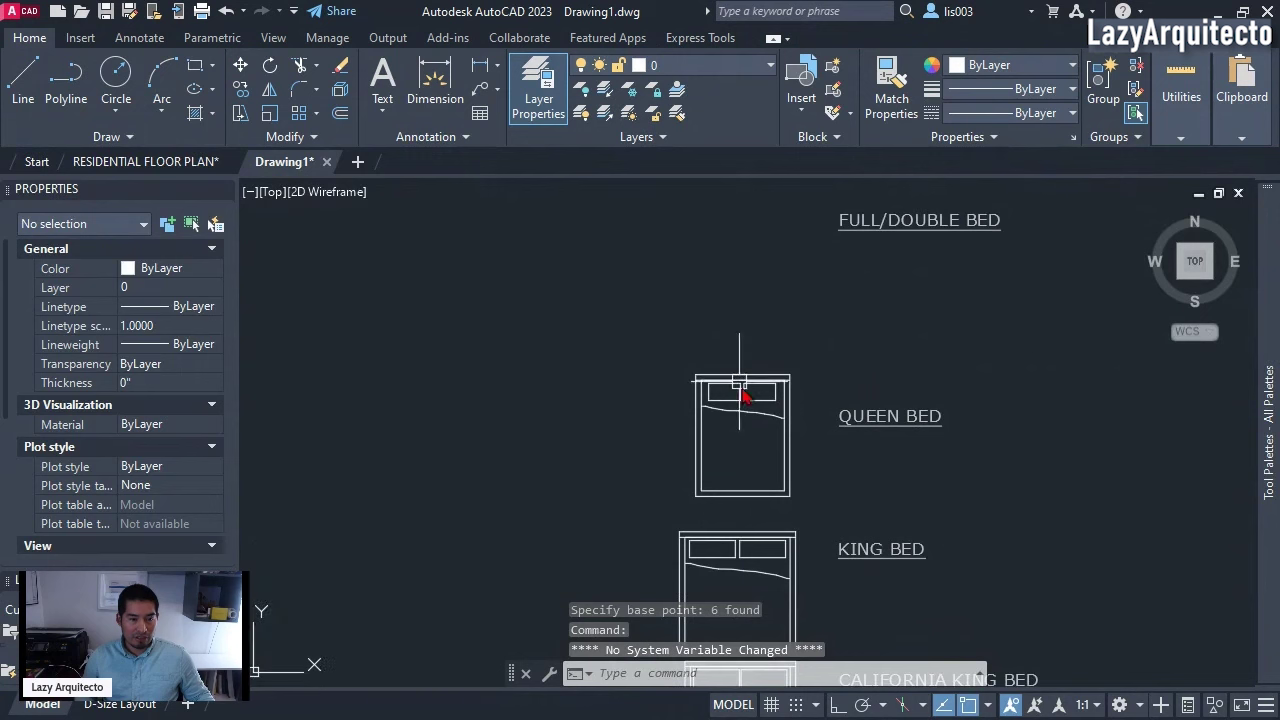
- In Drawing1, cut the queen bed to the clipboard with its upper-left corner as the base point
{"action": "left_click", "coordinate": [795, 508]}
{"action": "left_click", "coordinate": [695, 350]}
{"action": "key", "text": "ctrl+shift+c"}
{"action": "scroll", "coordinate": [695, 350], "scroll_direction": "up", "scroll_amount": 3}
{"action": "left_click", "coordinate": [694, 374]}
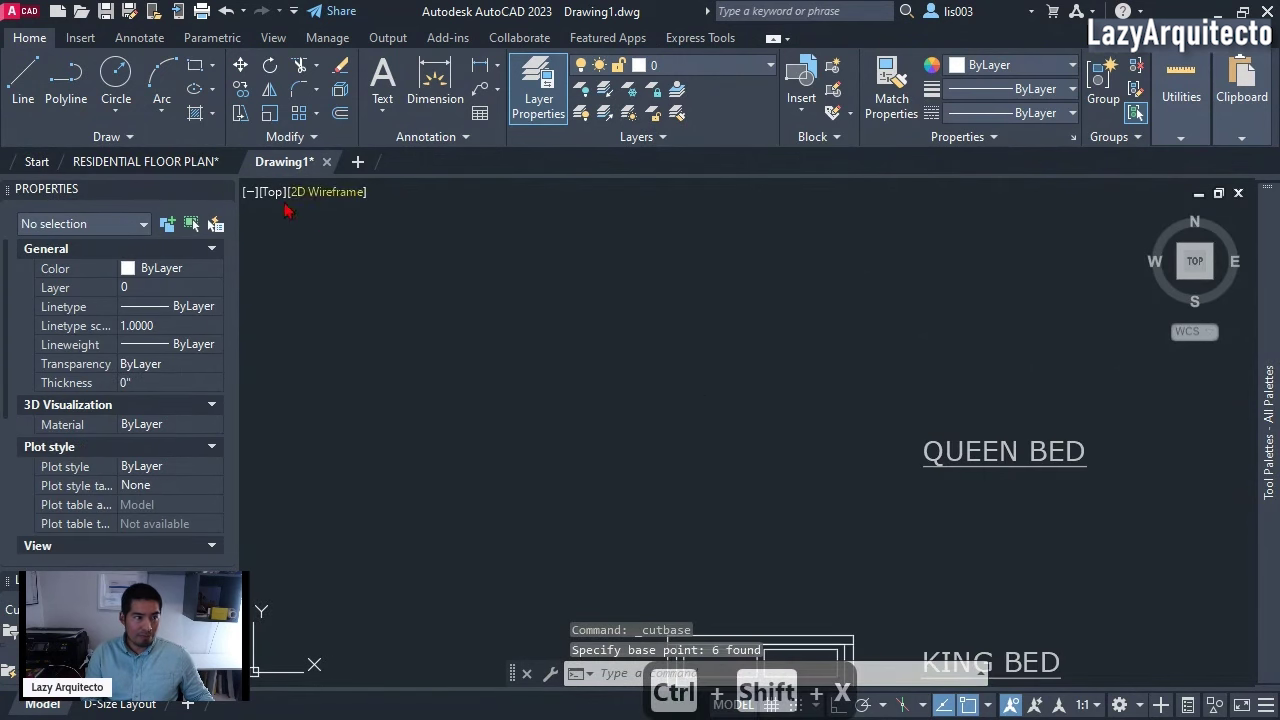
- Paste the queen bed into the QUEEN state of the block in RESIDENTIAL FLOOR PLAN at insertion point 0,0
{"action": "left_click", "coordinate": [145, 161]}
{"action": "key", "text": "ctrl+v"}
{"action": "type", "text": "0,0"}
{"action": "key", "text": "Return"}
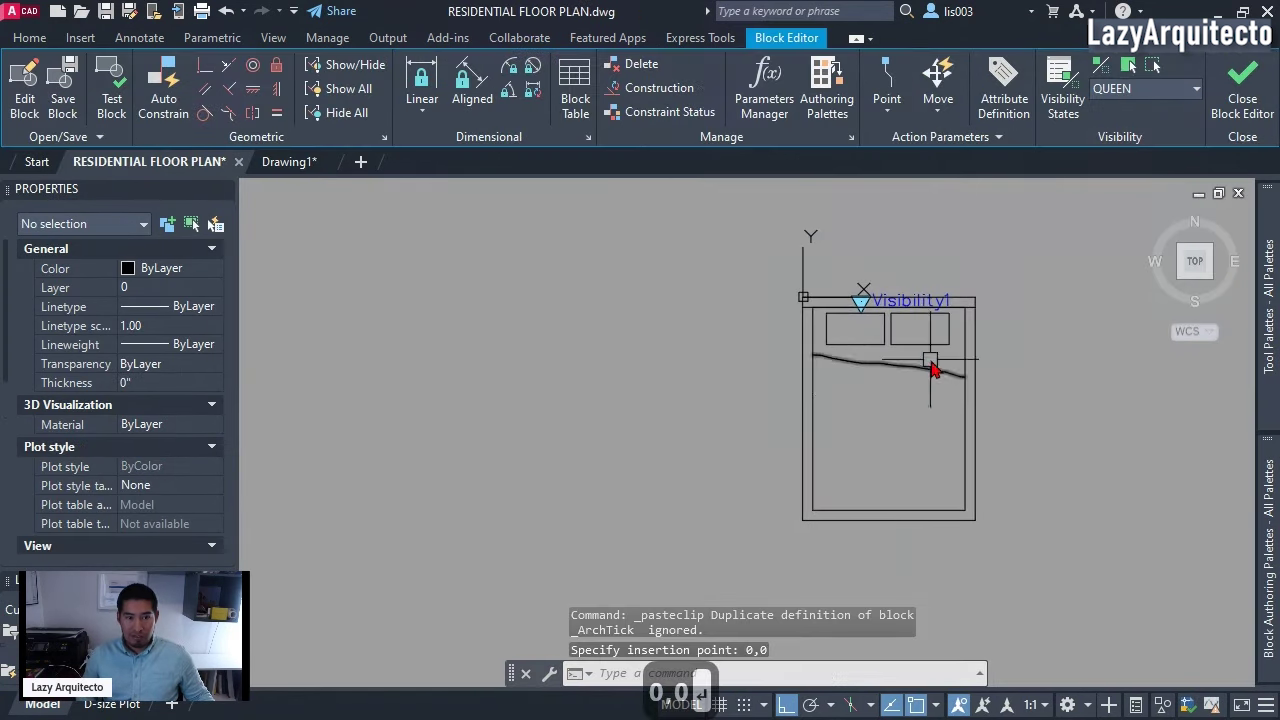
- Make KING the current visibility state and hide all the twin bed linework in it
{"action": "left_click", "coordinate": [1145, 88]}
{"action": "left_click", "coordinate": [1110, 196]}
{"action": "left_click", "coordinate": [1000, 543]}
{"action": "left_click", "coordinate": [771, 337]}
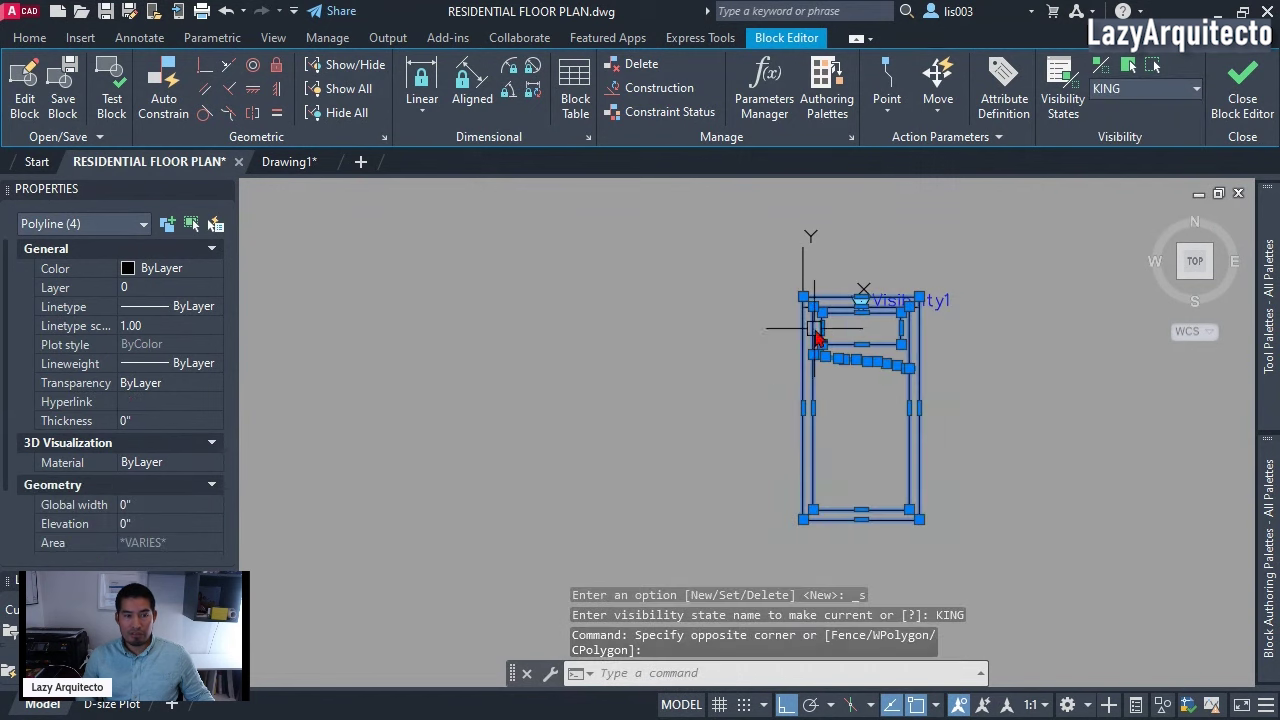
{"action": "left_click", "coordinate": [1128, 65]}
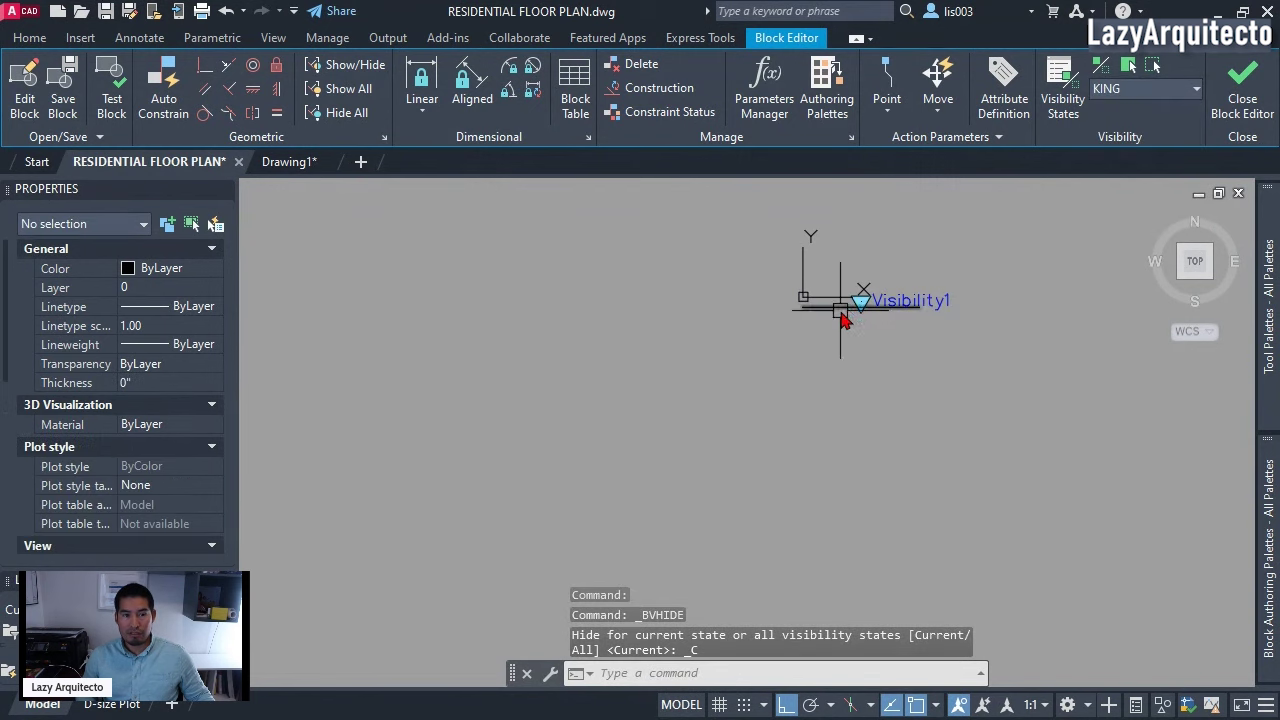
{"action": "middle_click_drag", "start_coordinate": [1014, 298], "coordinate": [868, 310]}
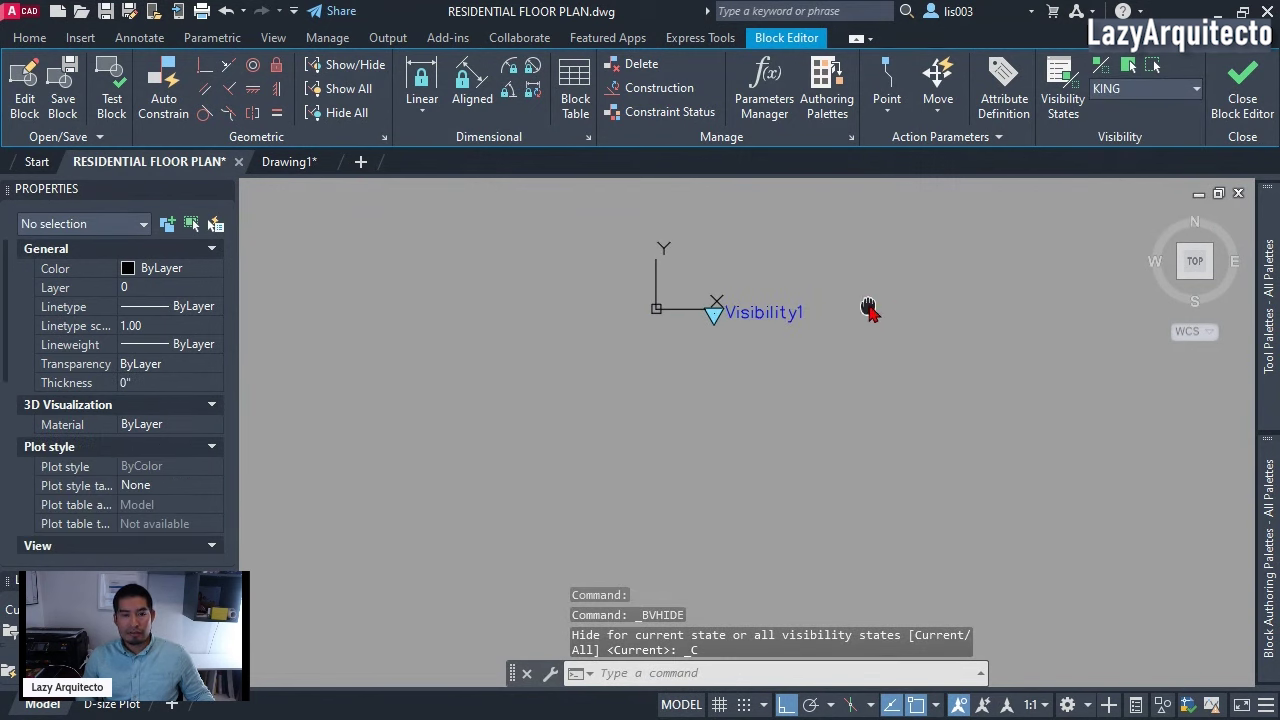
- In Drawing1, cut the king bed to the clipboard with its upper-left corner as the base point
{"action": "left_click", "coordinate": [289, 161]}
{"action": "scroll", "coordinate": [728, 414], "scroll_direction": "up", "scroll_amount": 3}
{"action": "left_click", "coordinate": [878, 520]}
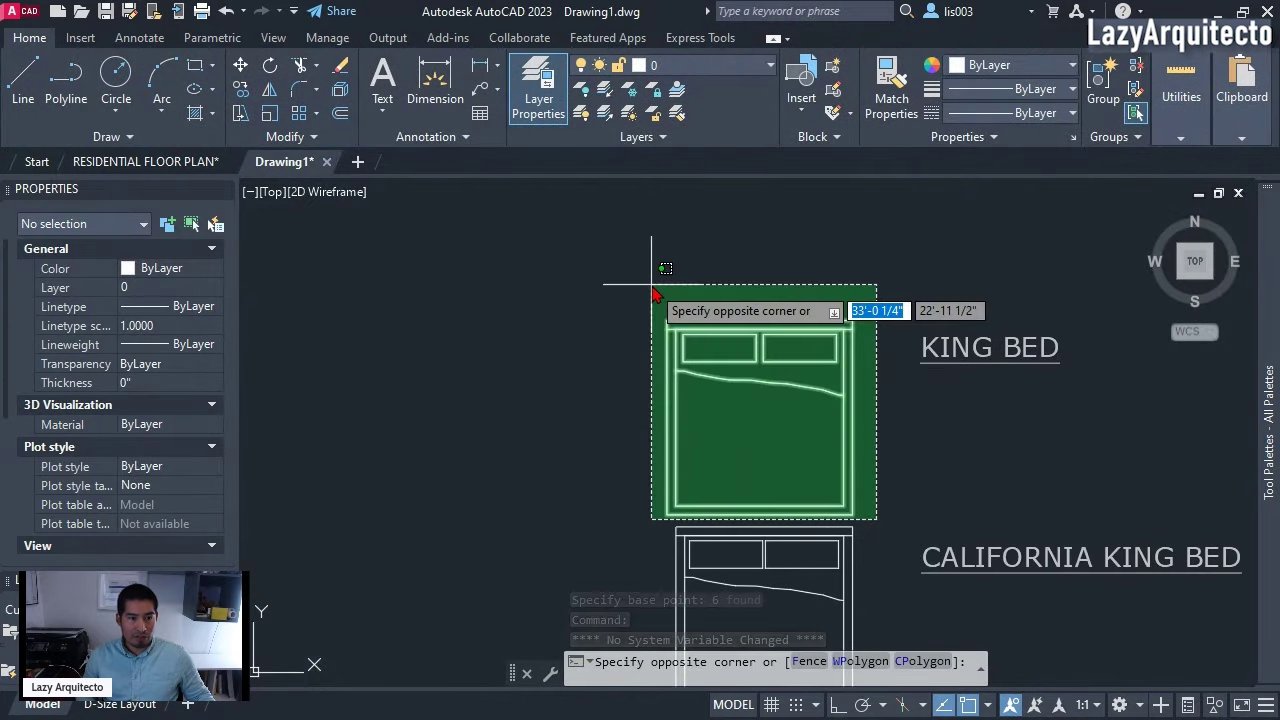
{"action": "left_click", "coordinate": [648, 290]}
{"action": "key", "text": "ctrl+shift+x"}
{"action": "left_click", "coordinate": [662, 322]}
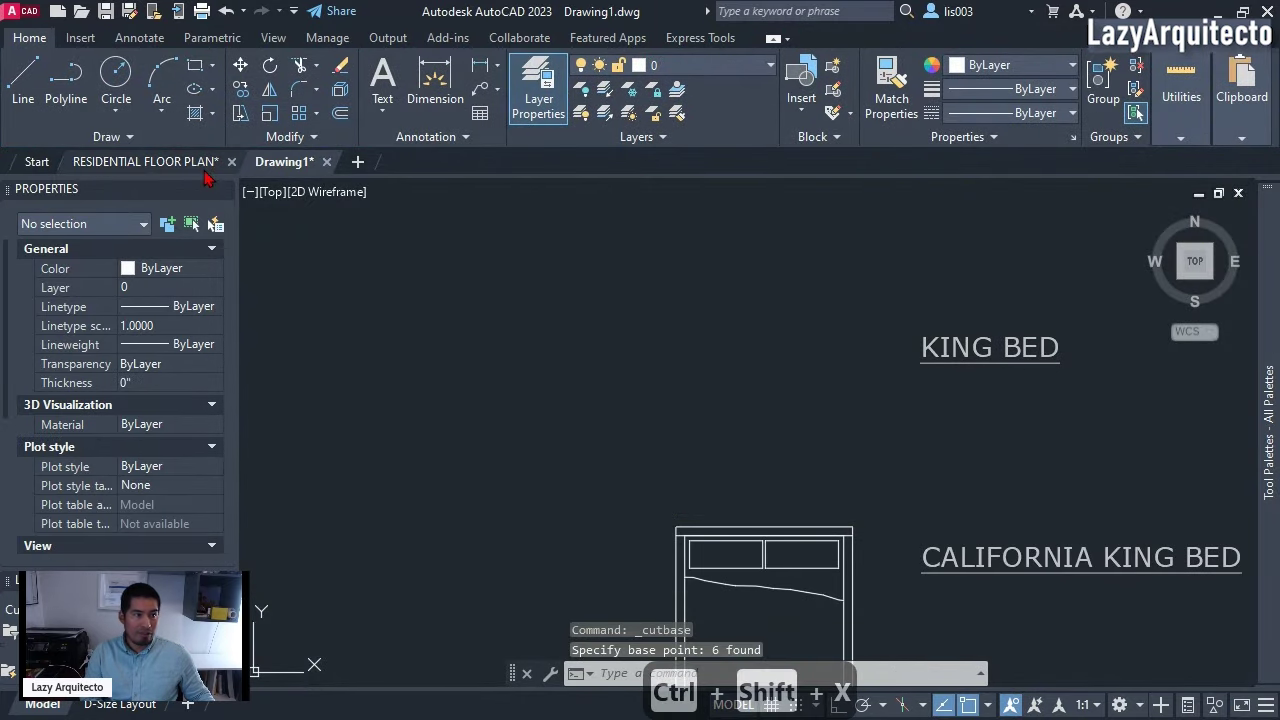
- Paste the king bed into the KING state of the block in RESIDENTIAL FLOOR PLAN at the block's origin
{"action": "key", "text": "ctrl+Tab"}
{"action": "key", "text": "ctrl+v"}
{"action": "left_click", "coordinate": [656, 308]}
- Make CALIFORNIA-KING the current visibility state and hide all the twin bed linework in it
{"action": "left_click", "coordinate": [1145, 88]}
{"action": "left_click", "coordinate": [1143, 214]}
{"action": "left_click", "coordinate": [683, 468]}
{"action": "left_click", "coordinate": [806, 429]}
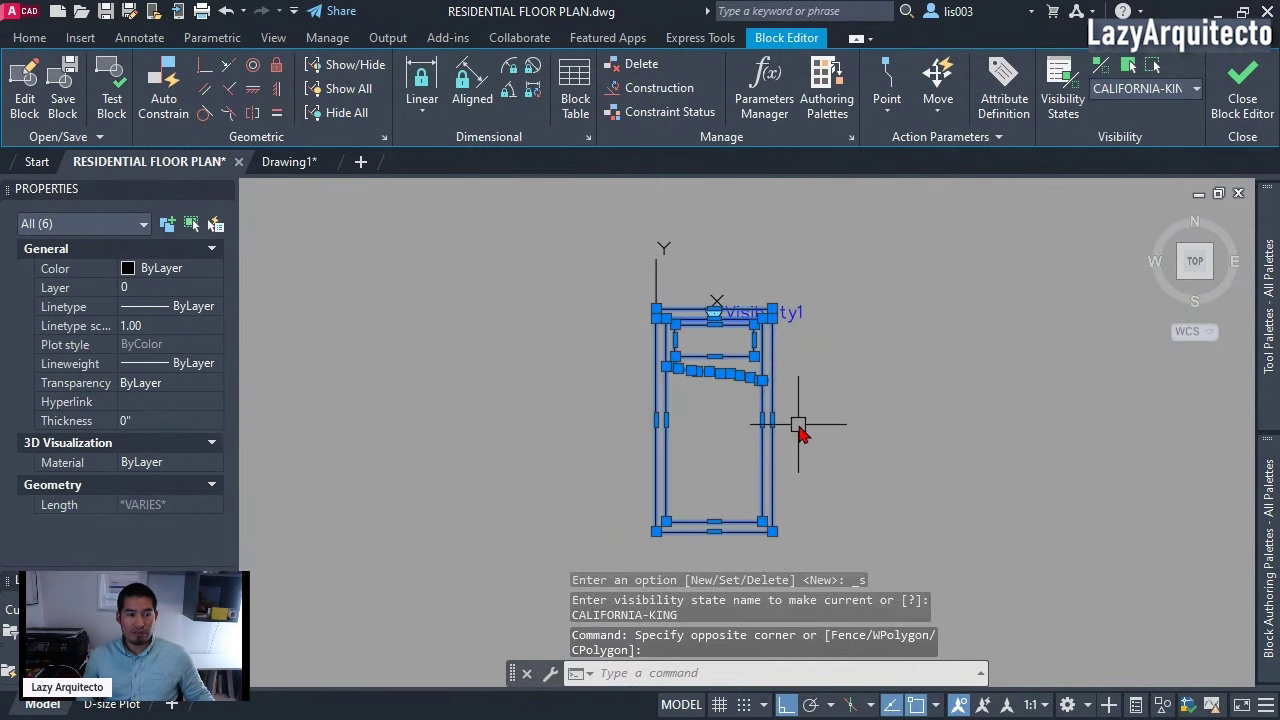
{"action": "left_click", "coordinate": [1152, 66]}
- In Drawing1, cut the California king bed to the clipboard with its upper-left corner as the base point
{"action": "key", "text": "ctrl+Tab"}
{"action": "scroll", "coordinate": [700, 257], "scroll_direction": "up", "scroll_amount": 2}
{"action": "left_click", "coordinate": [766, 394]}
{"action": "left_click", "coordinate": [663, 286]}
{"action": "scroll", "coordinate": [902, 365], "scroll_direction": "up", "scroll_amount": 4}
{"action": "key", "text": "ctrl+shift+x"}
{"action": "key", "text": "Escape"}
{"action": "left_click", "coordinate": [866, 514]}
{"action": "left_click", "coordinate": [606, 274]}
{"action": "key", "text": "ctrl+shift+x"}
{"action": "left_click", "coordinate": [661, 310]}
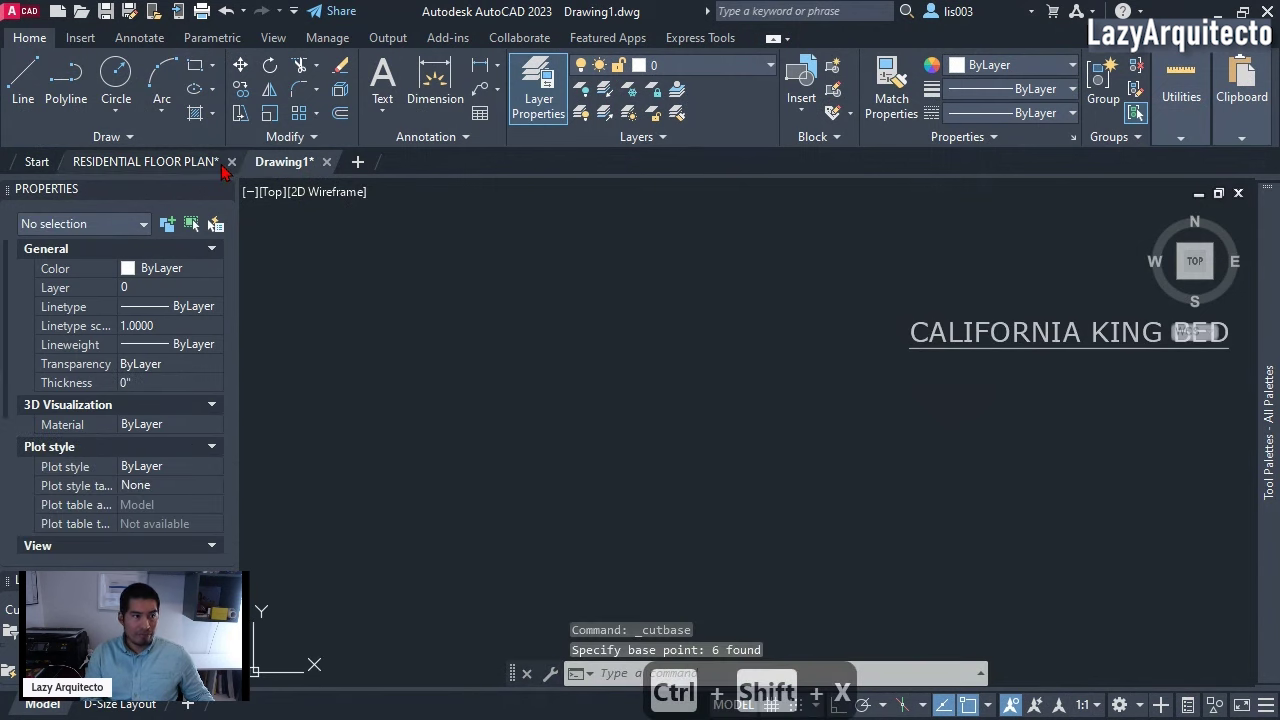
- Paste the California king bed into the CALIFORNIA-KING state of the block in RESIDENTIAL FLOOR PLAN at insertion point 0,0
{"action": "key", "text": "ctrl+Tab"}
{"action": "key", "text": "ctrl+v"}
{"action": "type", "text": "0,0"}
{"action": "key", "text": "Return"}
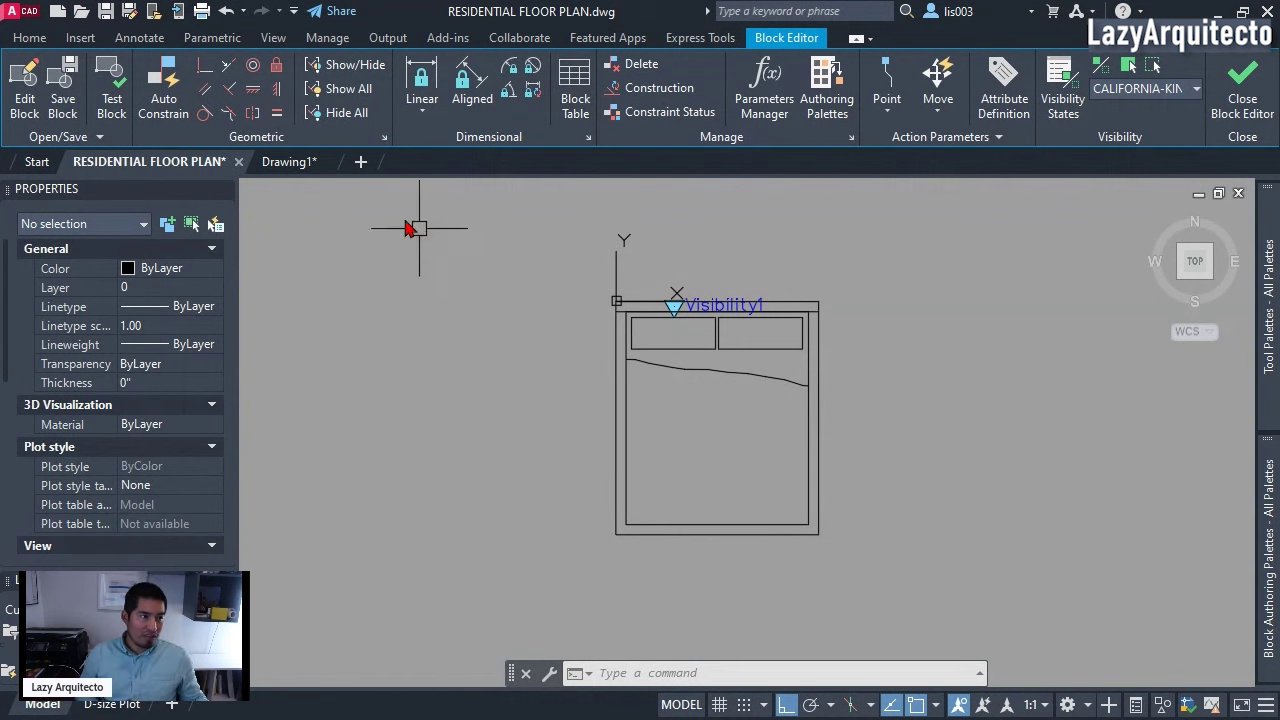
- Test the LAZY-BED block and switch the test bed's visibility state to FULL-DOUBLE
{"action": "left_click", "coordinate": [112, 105]}
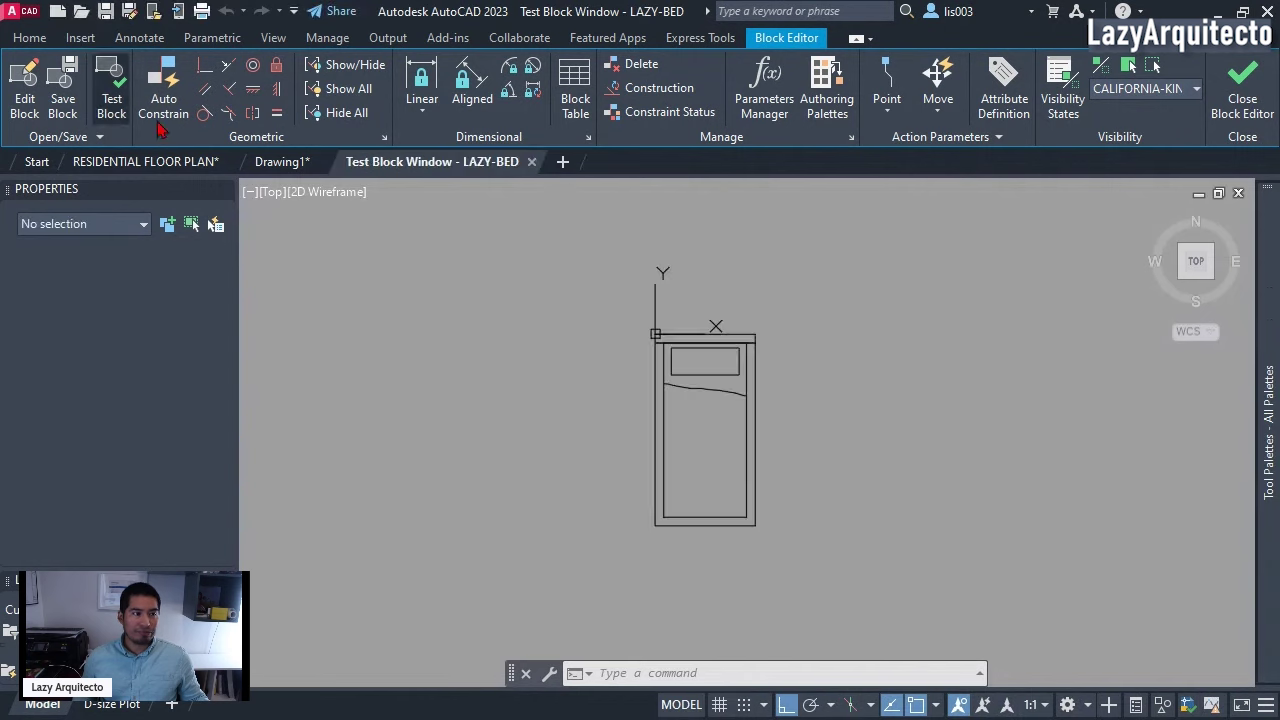
{"action": "left_click", "coordinate": [727, 393]}
{"action": "scroll", "coordinate": [749, 447], "scroll_direction": "up", "scroll_amount": 2}
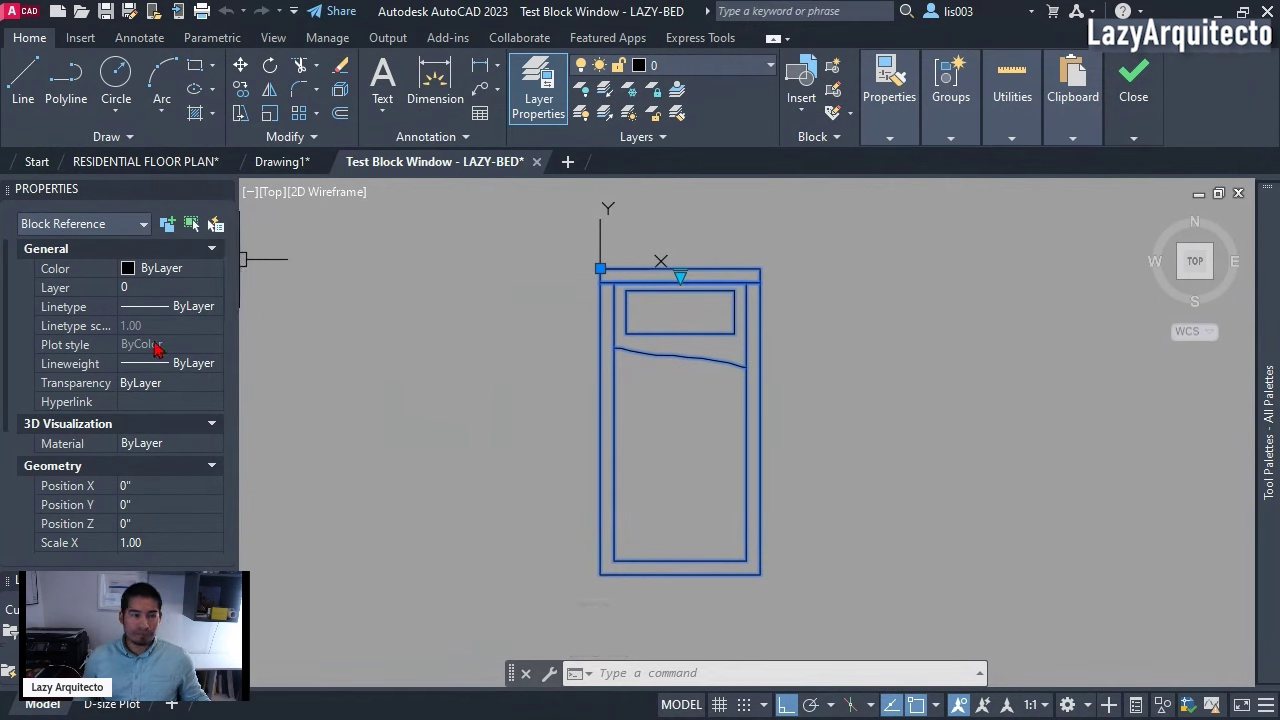
{"action": "scroll", "coordinate": [160, 418], "scroll_direction": "down", "scroll_amount": 3}
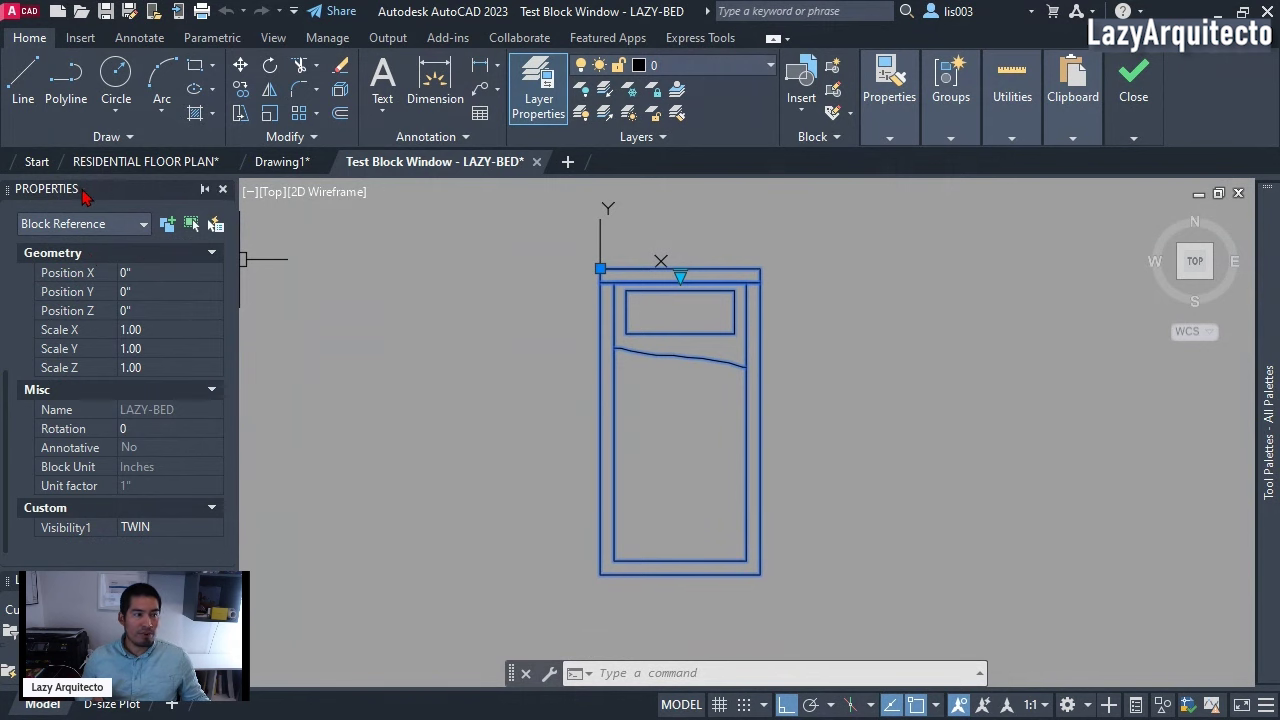
{"action": "left_click", "coordinate": [682, 282]}
{"action": "left_click", "coordinate": [712, 337]}
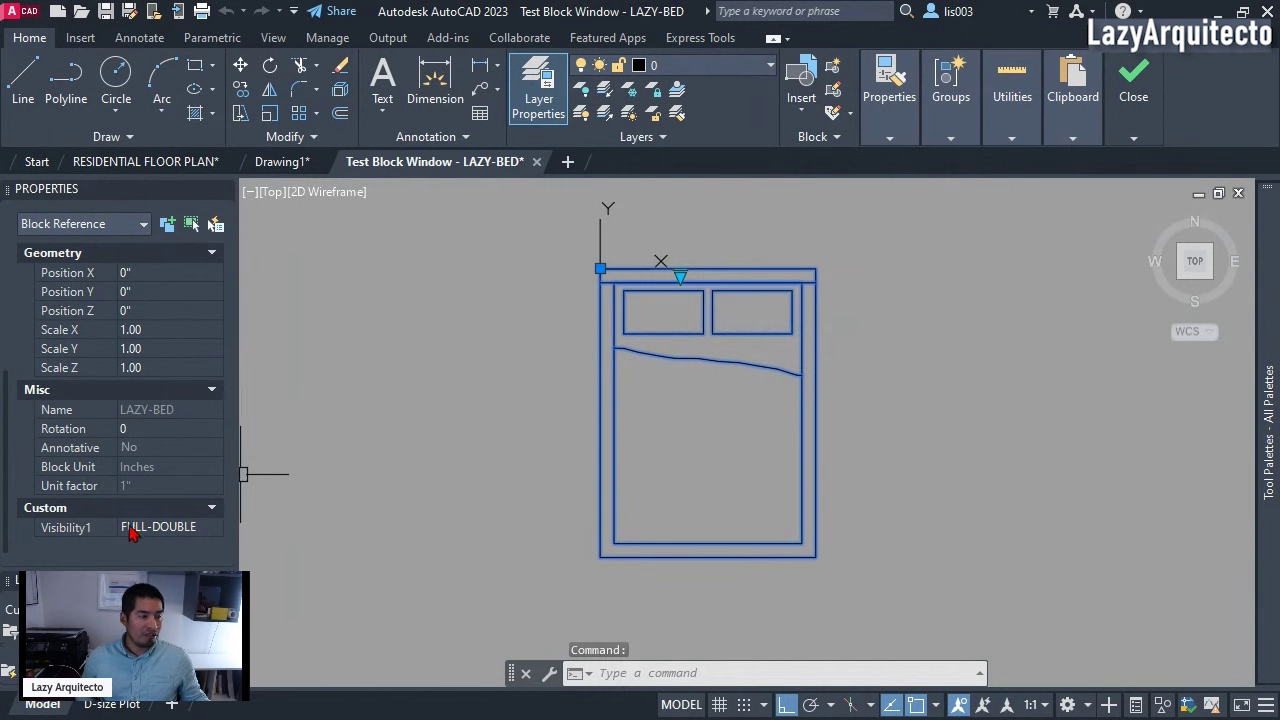
- Switch the test bed's visibility state through QUEEN, KING and CALIFORNIA-KING to check each bed
{"action": "left_click", "coordinate": [680, 279]}
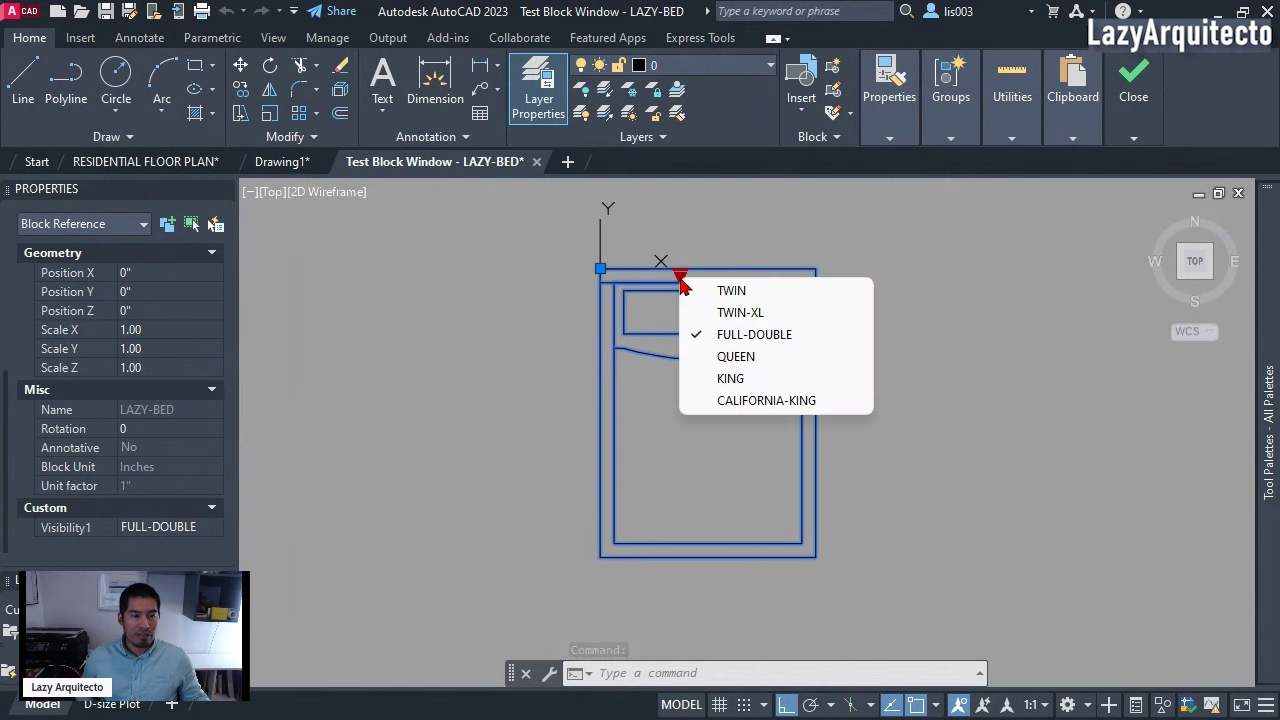
{"action": "left_click", "coordinate": [720, 362]}
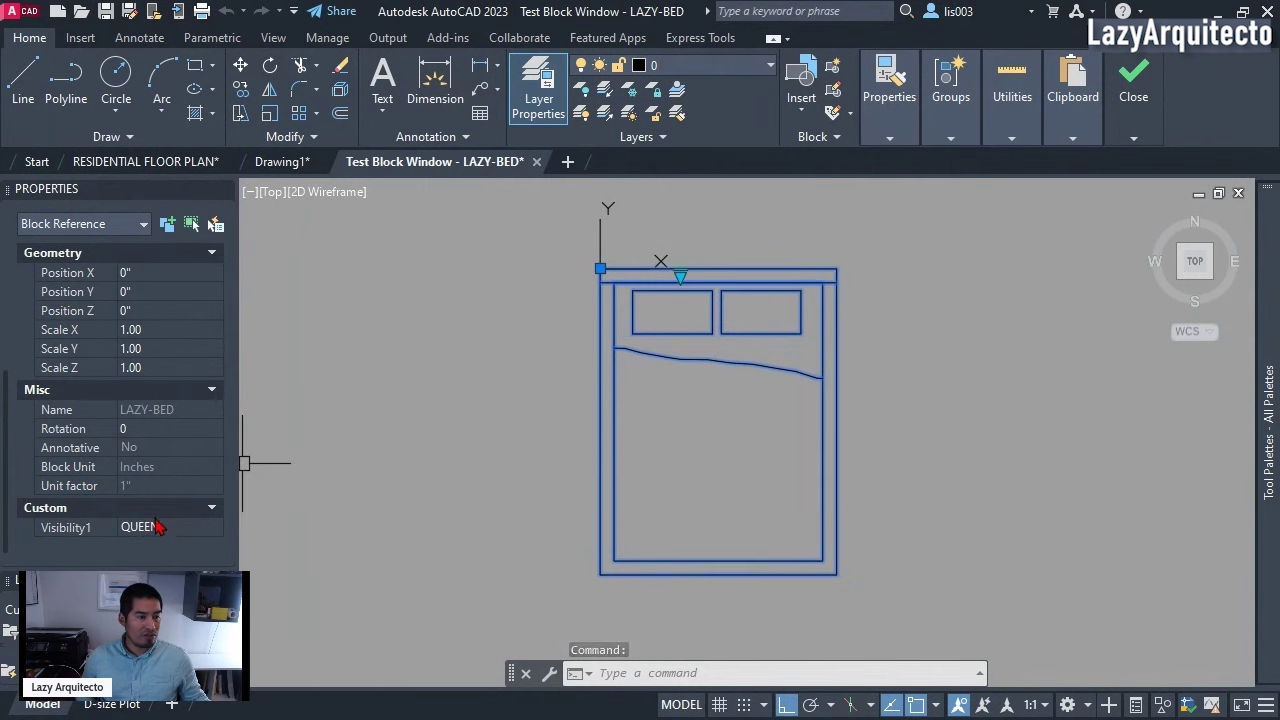
{"action": "left_click", "coordinate": [679, 279]}
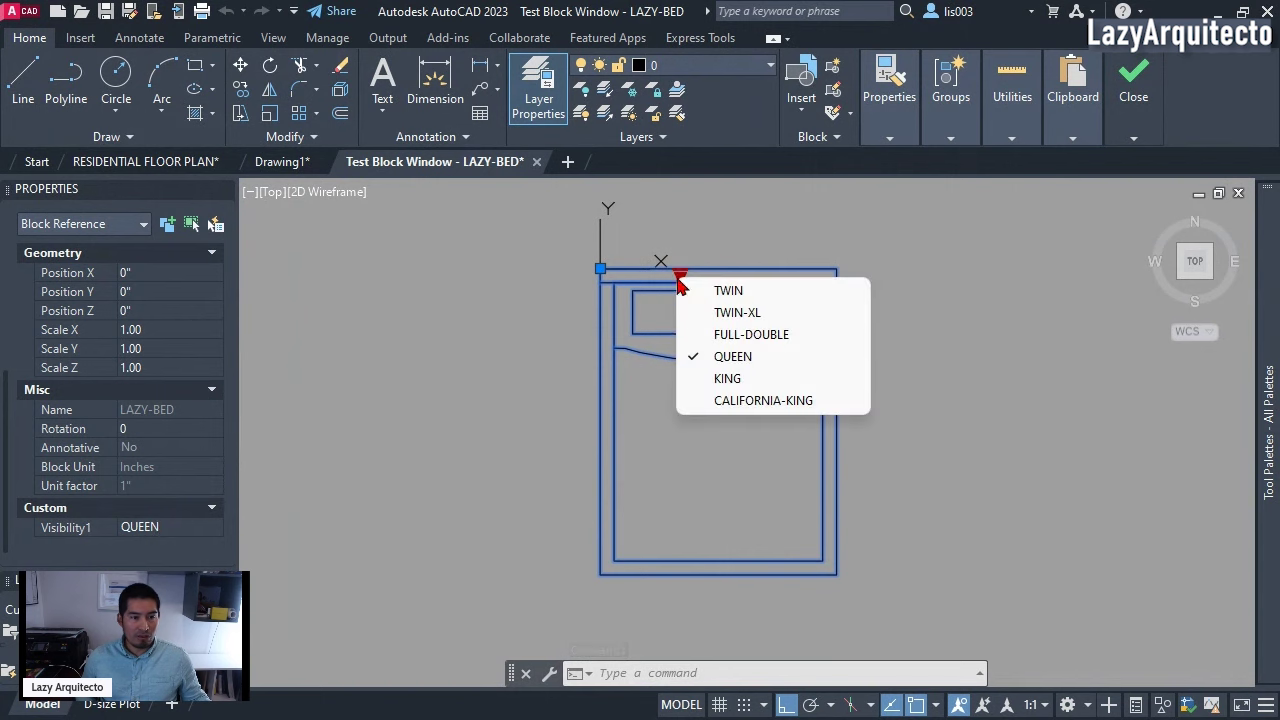
{"action": "left_click", "coordinate": [729, 386]}
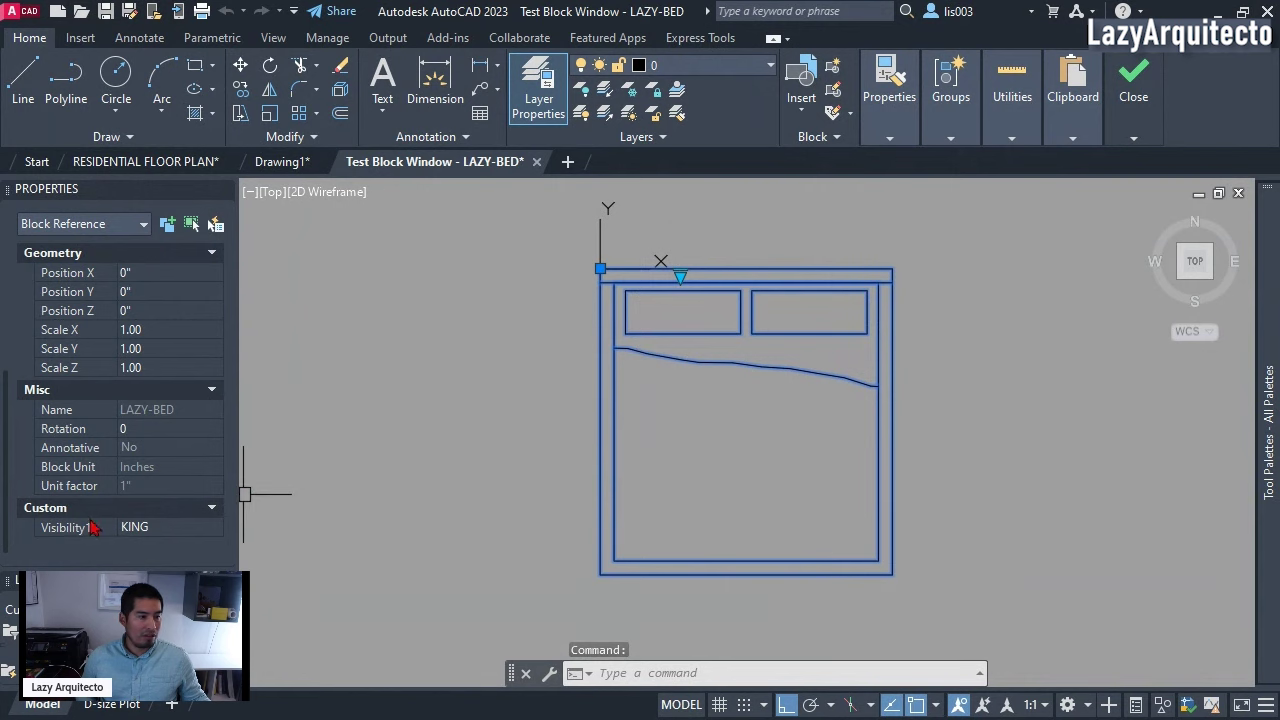
{"action": "left_click", "coordinate": [680, 288]}
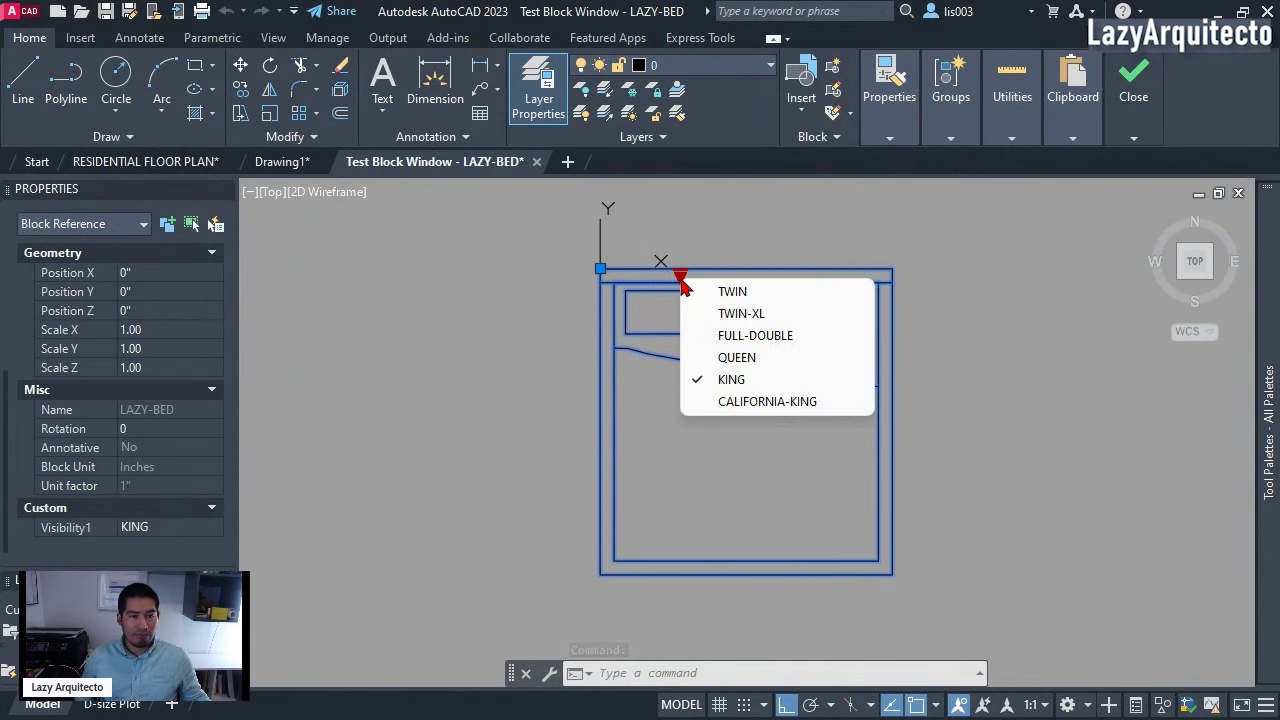
{"action": "left_click", "coordinate": [743, 413]}
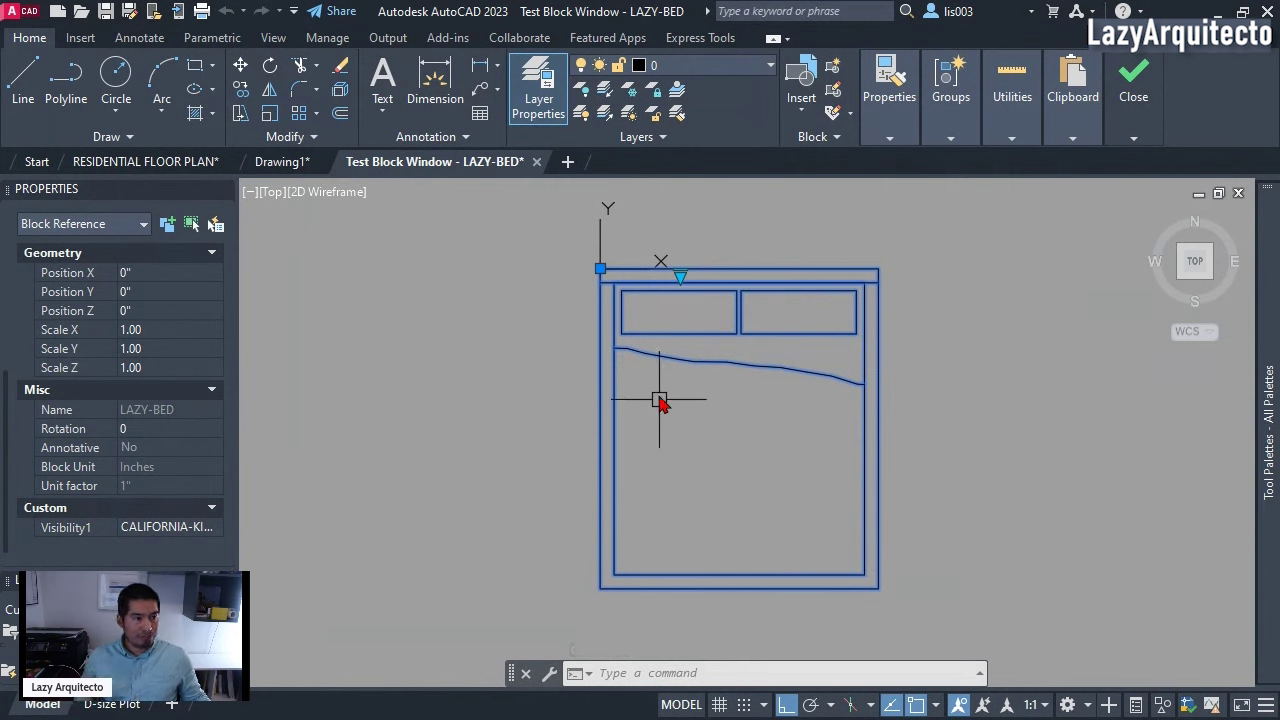
- Close the block test and return to the bed block being edited in RESIDENTIAL FLOOR PLAN
{"action": "left_click", "coordinate": [1137, 118]}
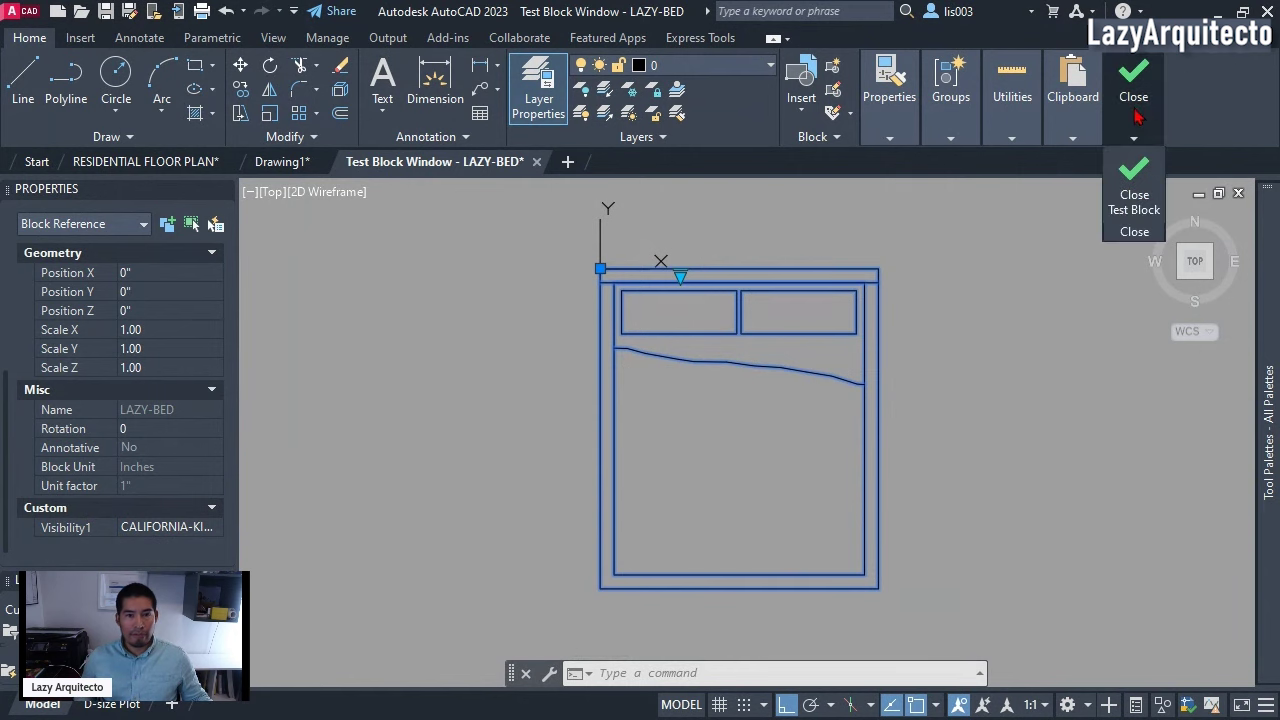
{"action": "left_click", "coordinate": [1126, 192]}
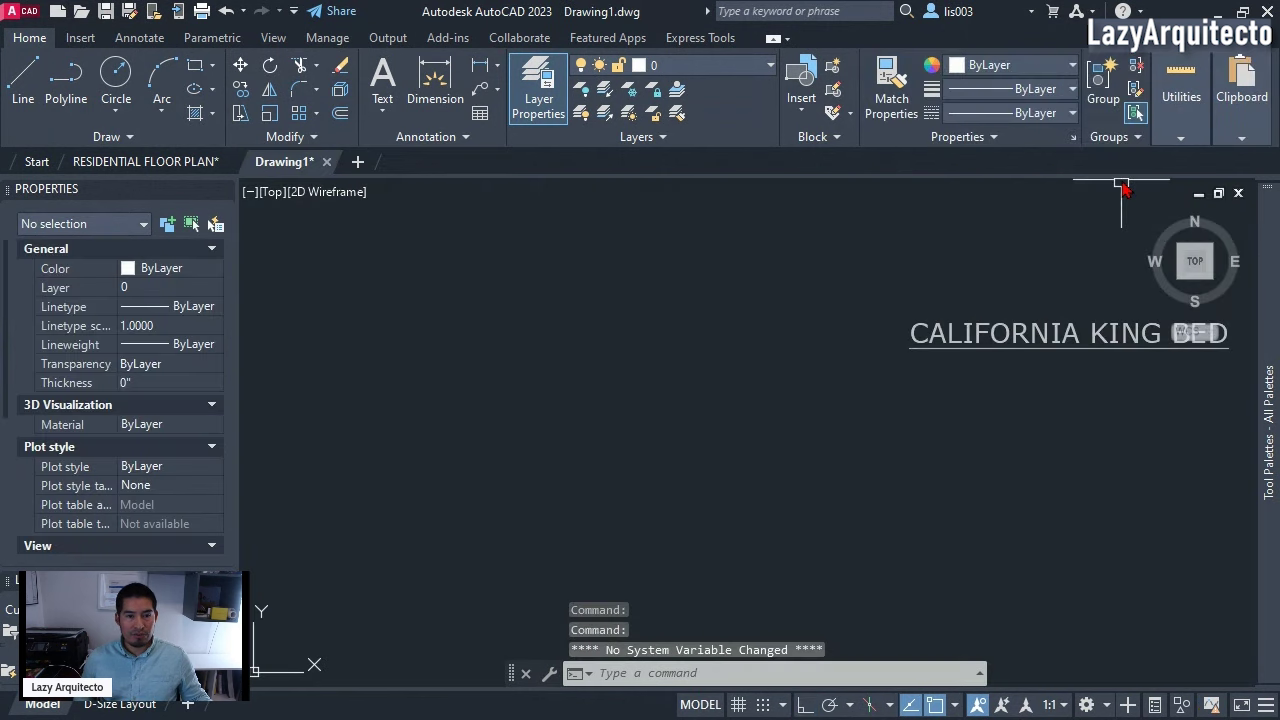
{"action": "left_click", "coordinate": [205, 165]}
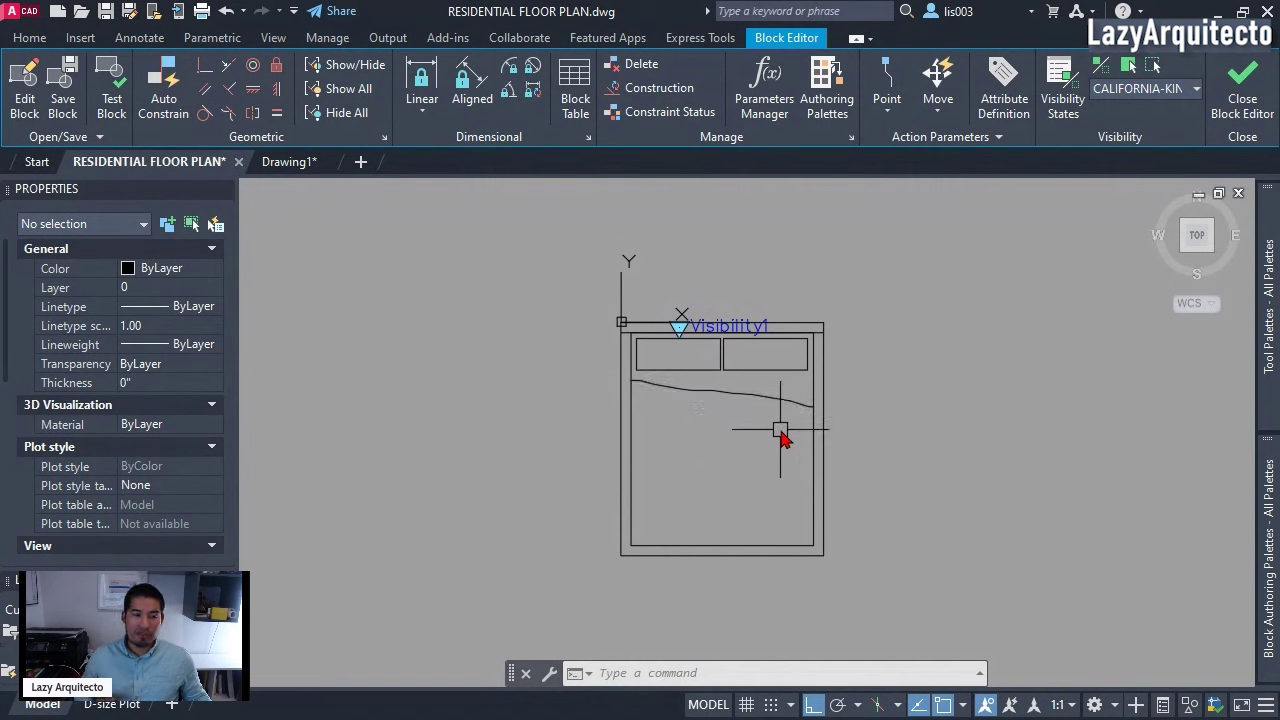
{"action": "scroll", "coordinate": [686, 391], "scroll_direction": "up", "scroll_amount": 2}
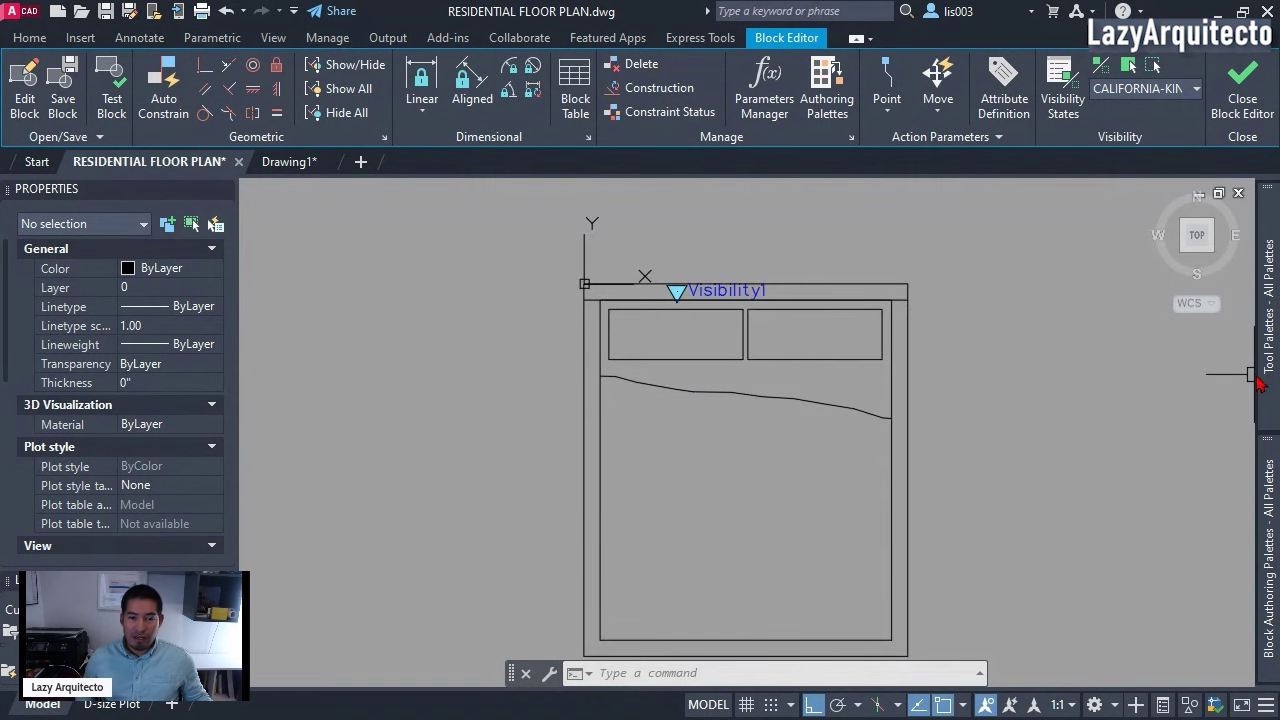
- Add a horizontal perpendicular alignment parameter to the bed block, based at the upper-left corner of the California king bed
{"action": "mouse_move", "coordinate": [1270, 480]}
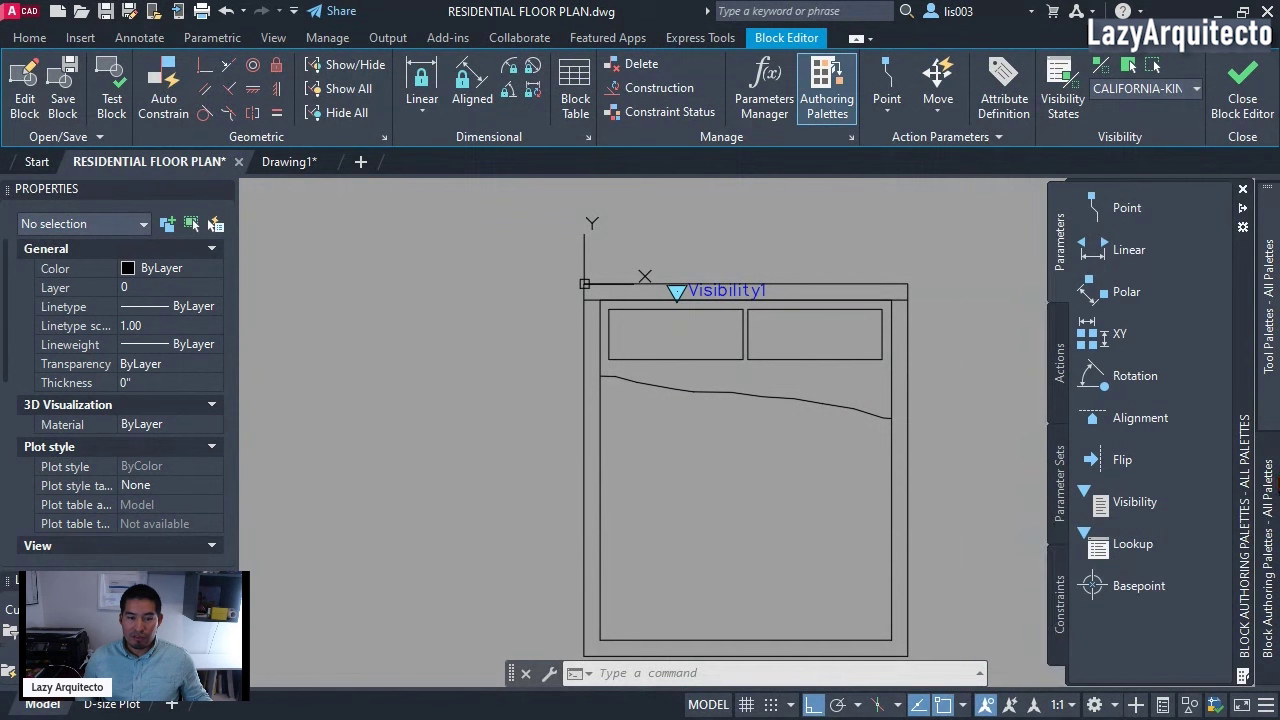
{"action": "left_click", "coordinate": [1117, 424]}
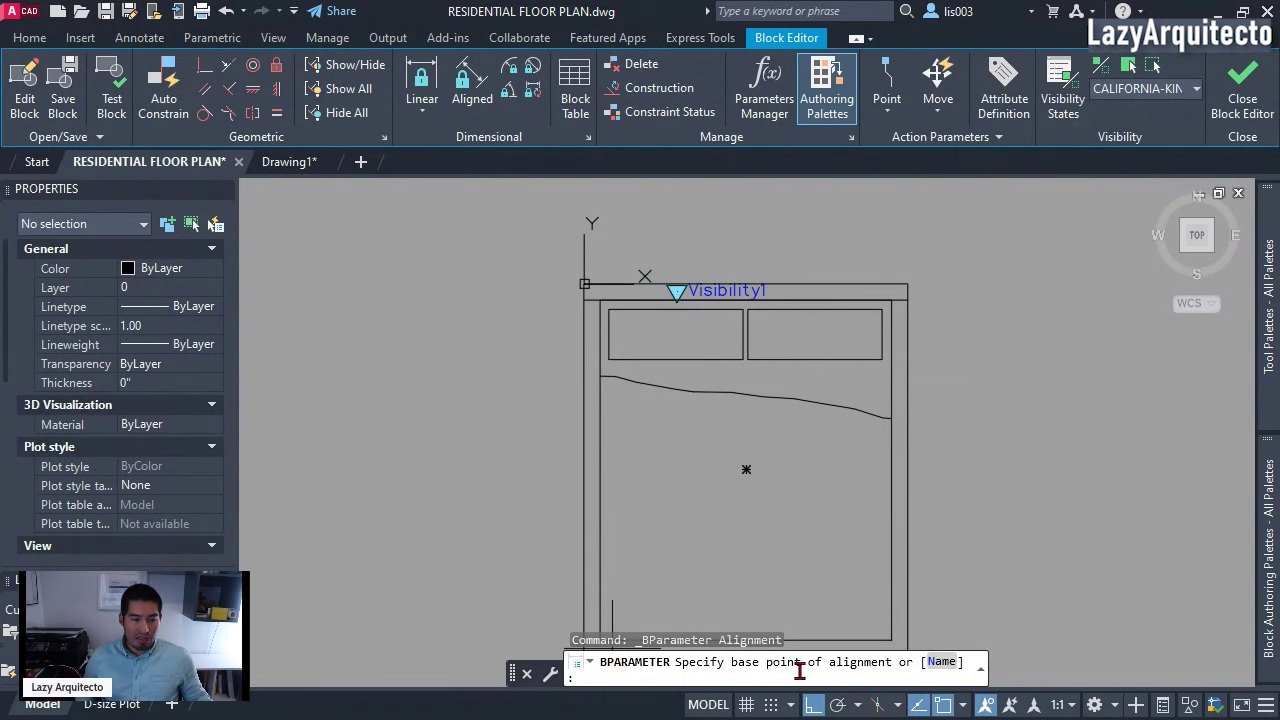
{"action": "left_click", "coordinate": [585, 285]}
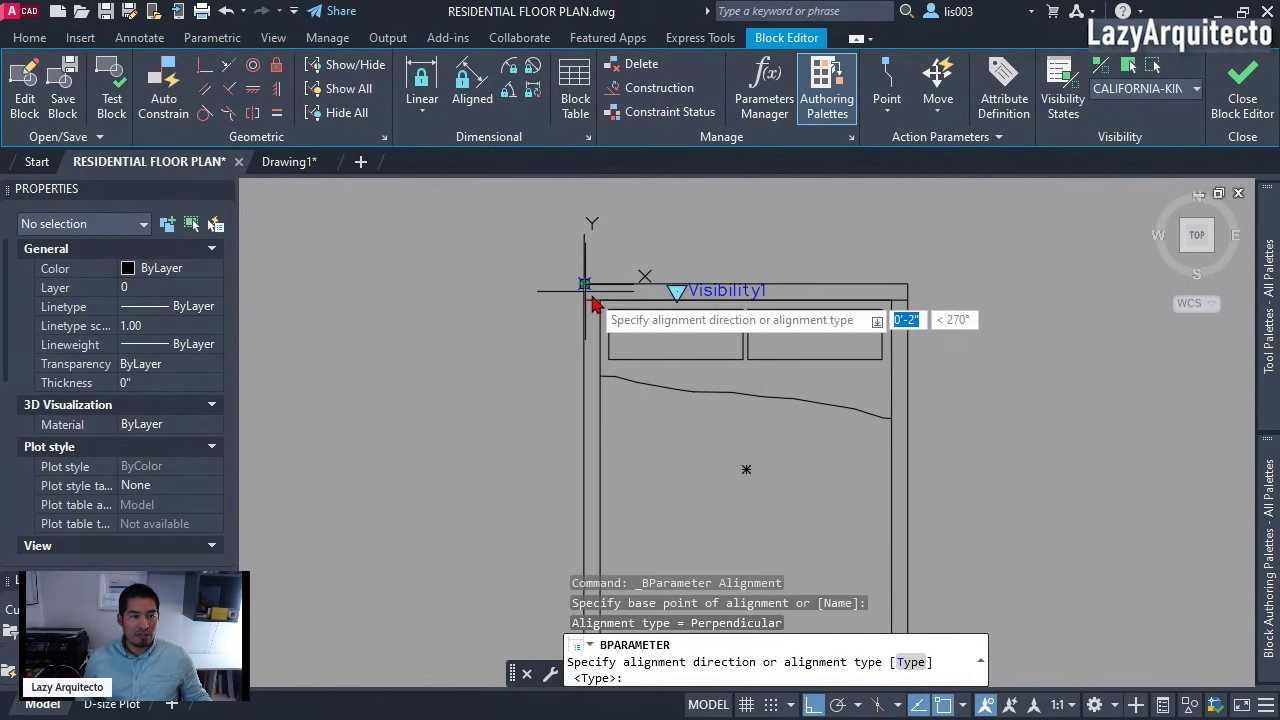
{"action": "left_click", "coordinate": [1008, 310]}
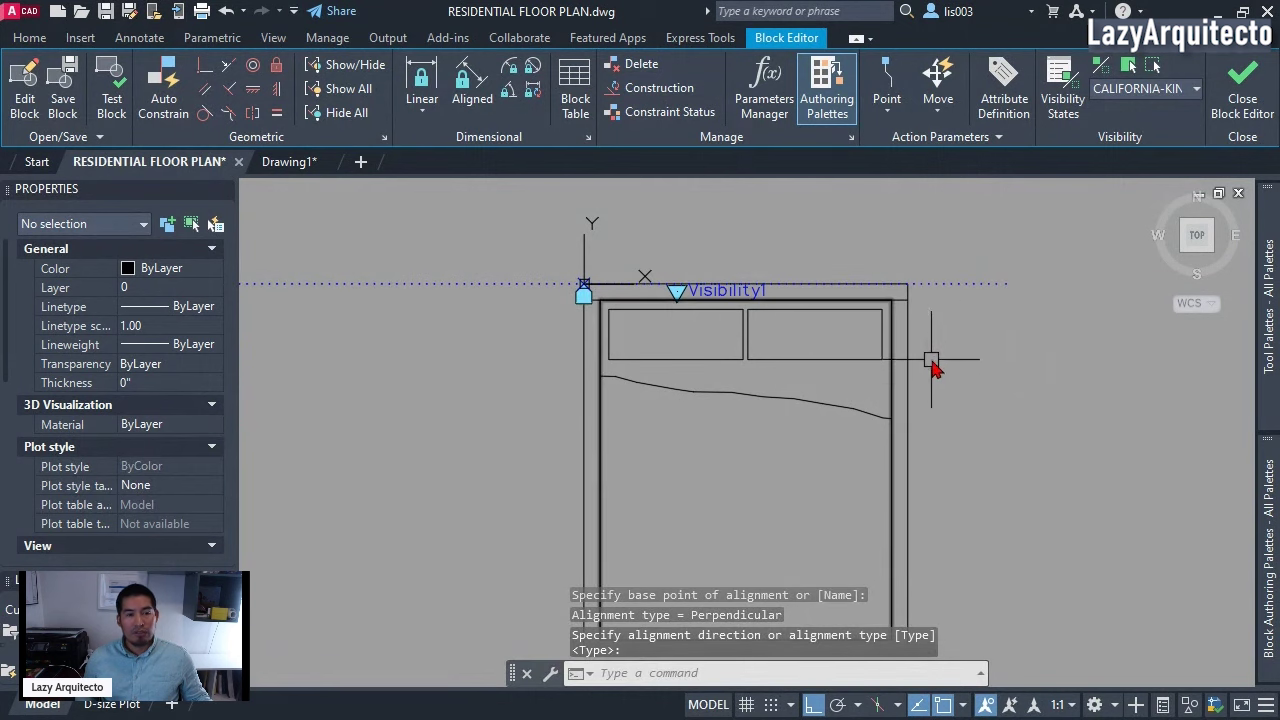
- Switch the block to the TWIN visibility state and back to CALIFORNIA-KING to check the alignment parameter in each
{"action": "scroll", "coordinate": [928, 358], "scroll_direction": "down", "scroll_amount": 2}
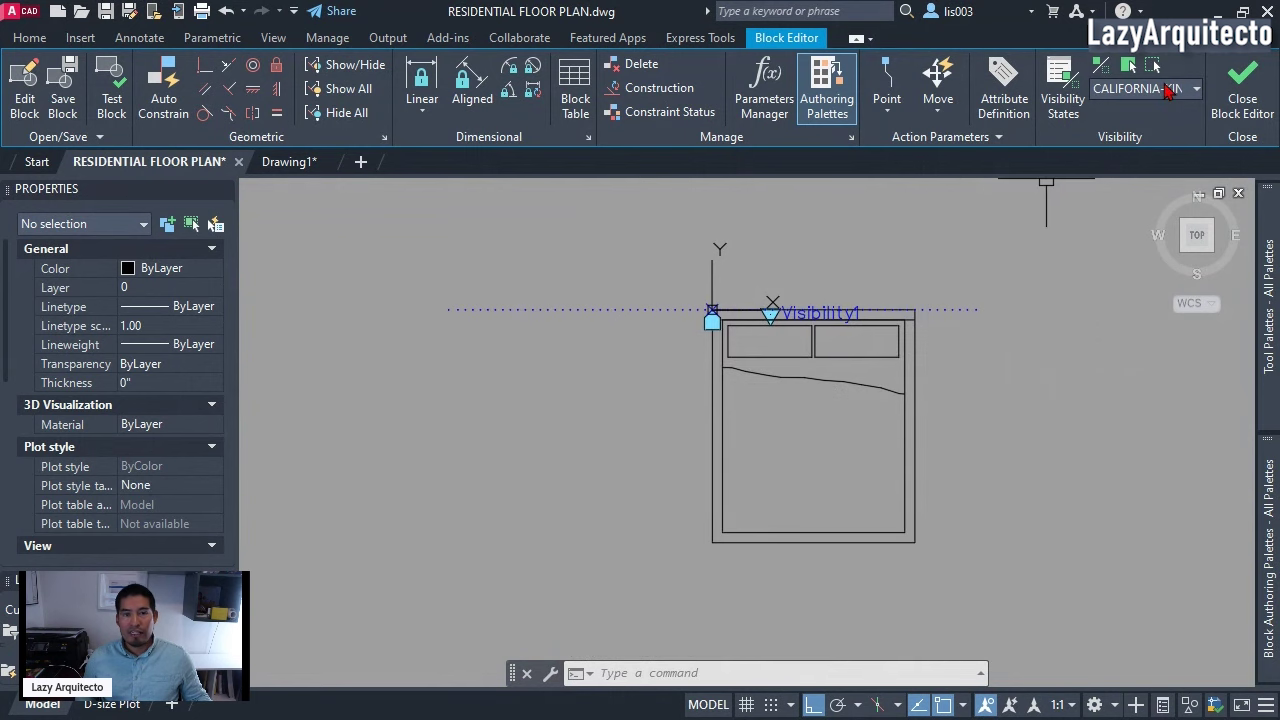
{"action": "left_click", "coordinate": [1154, 92]}
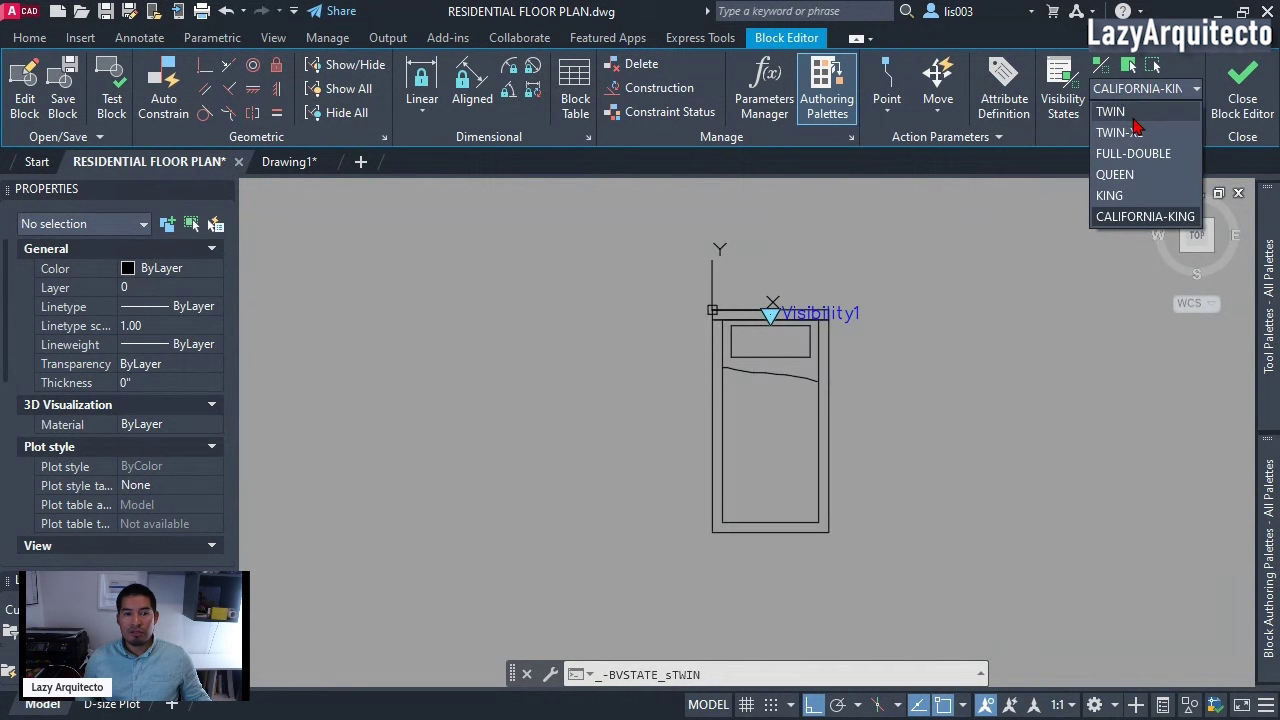
{"action": "left_click", "coordinate": [1130, 113]}
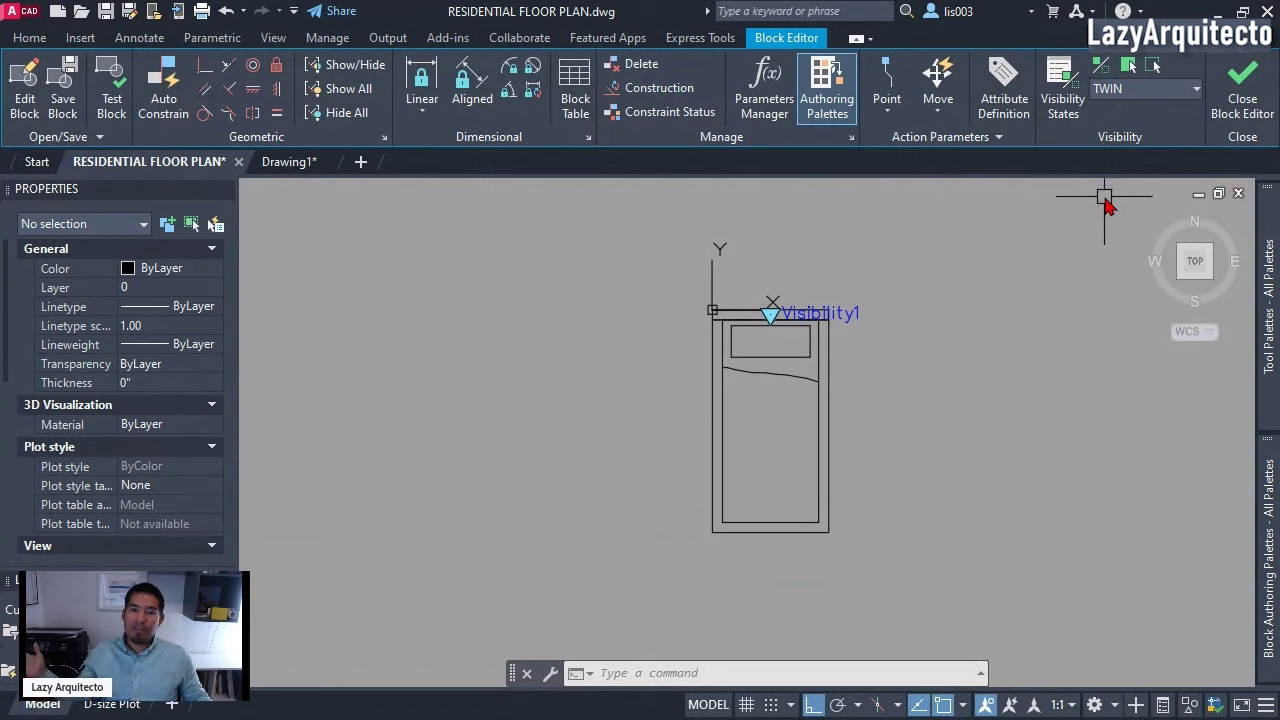
{"action": "left_click", "coordinate": [1158, 91]}
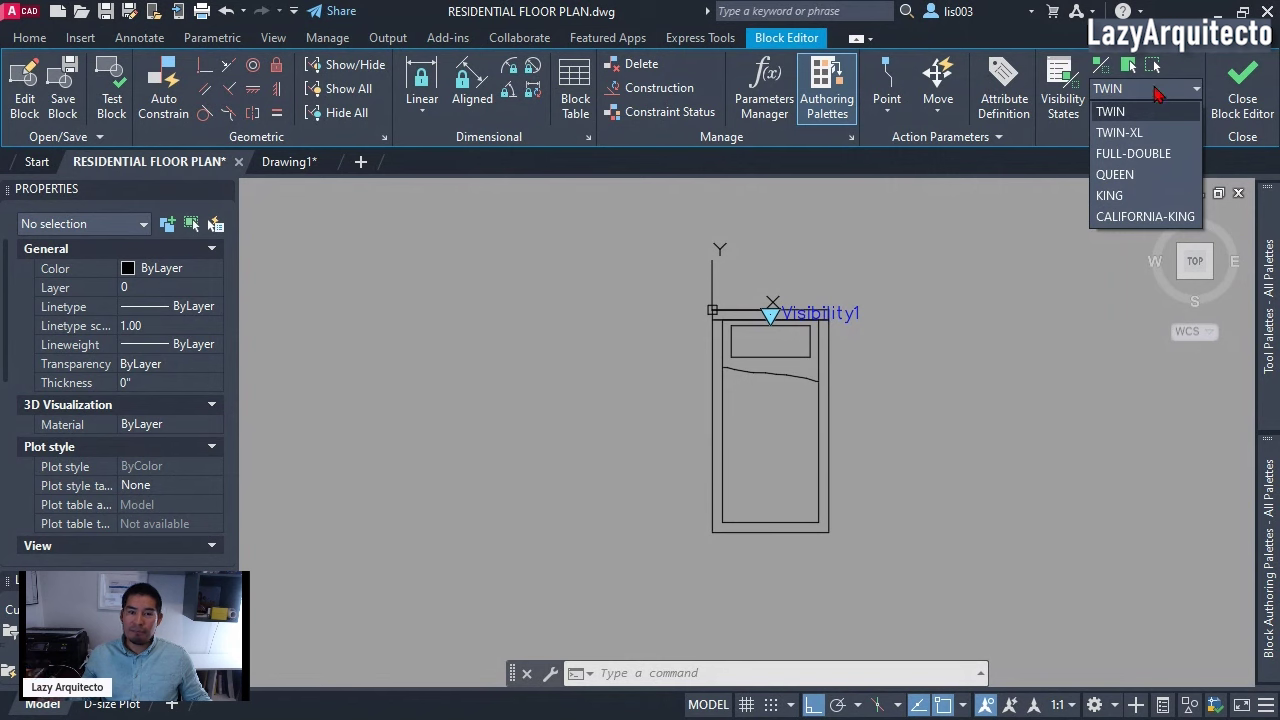
{"action": "left_click", "coordinate": [1132, 218]}
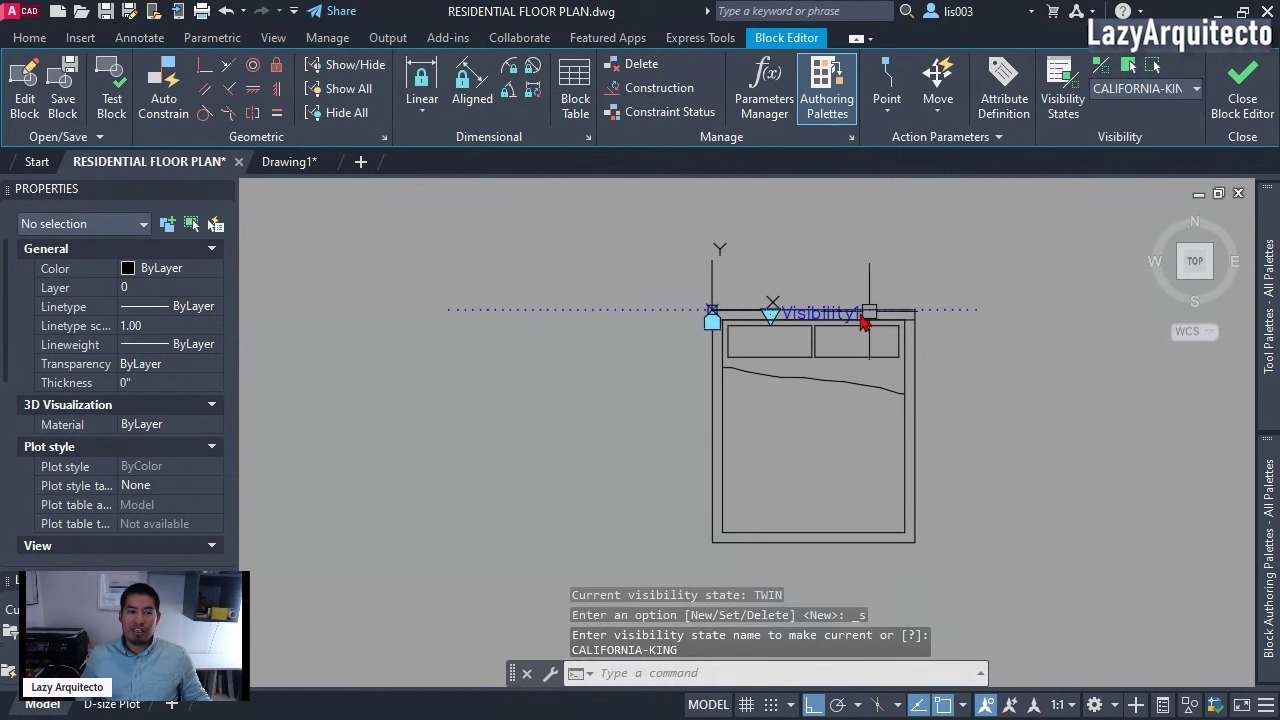
- Show the alignment parameter for all visibility states and switch the block to TWIN to check it
{"action": "left_click", "coordinate": [652, 310]}
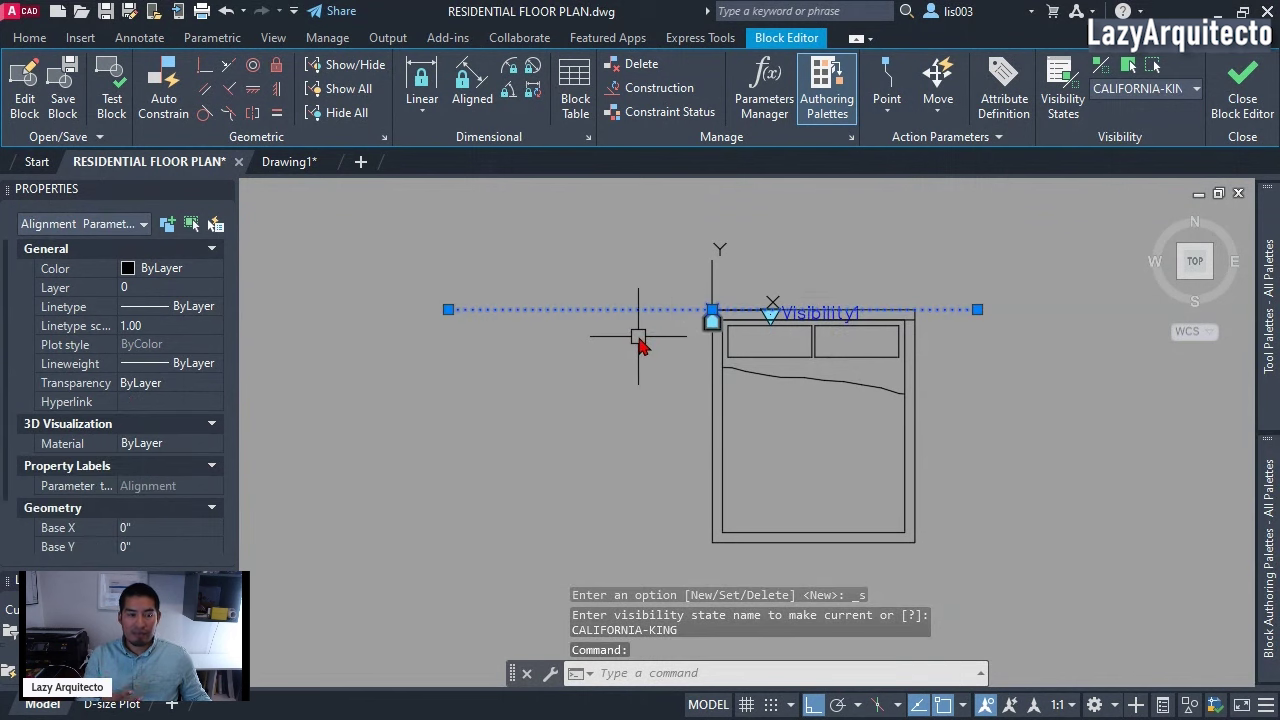
{"action": "right_click", "coordinate": [636, 342]}
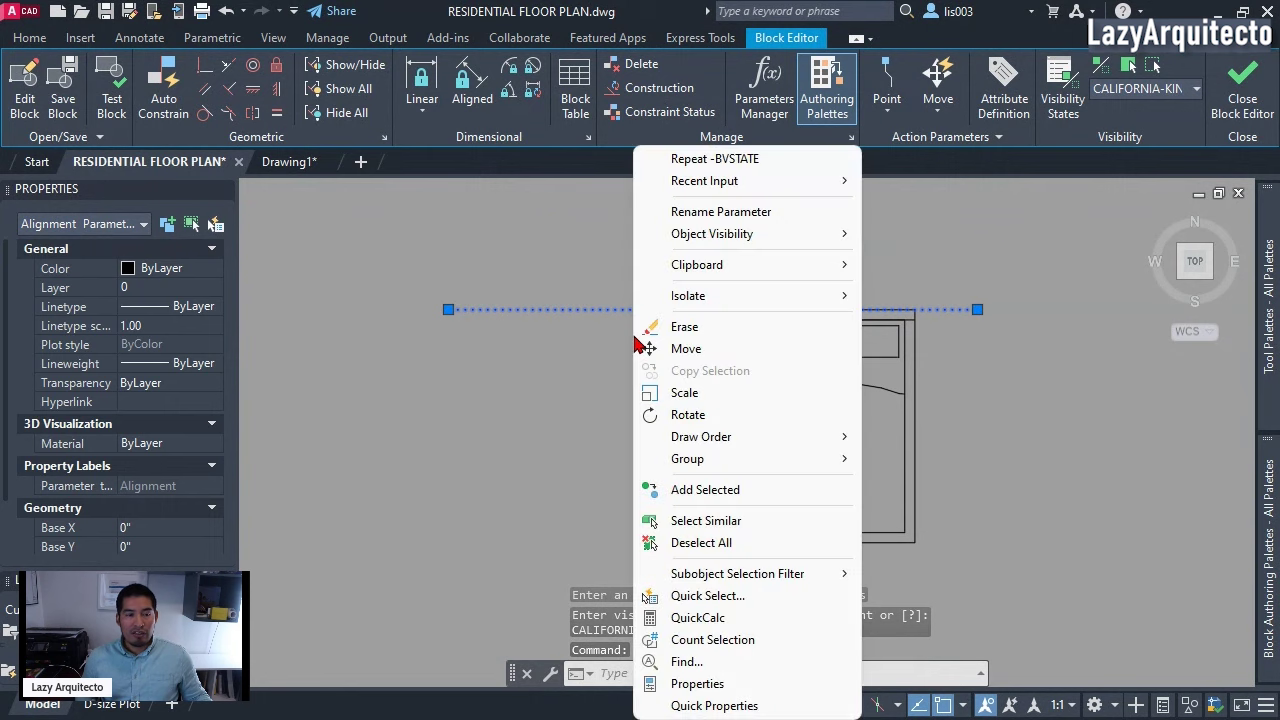
{"action": "mouse_move", "coordinate": [722, 244]}
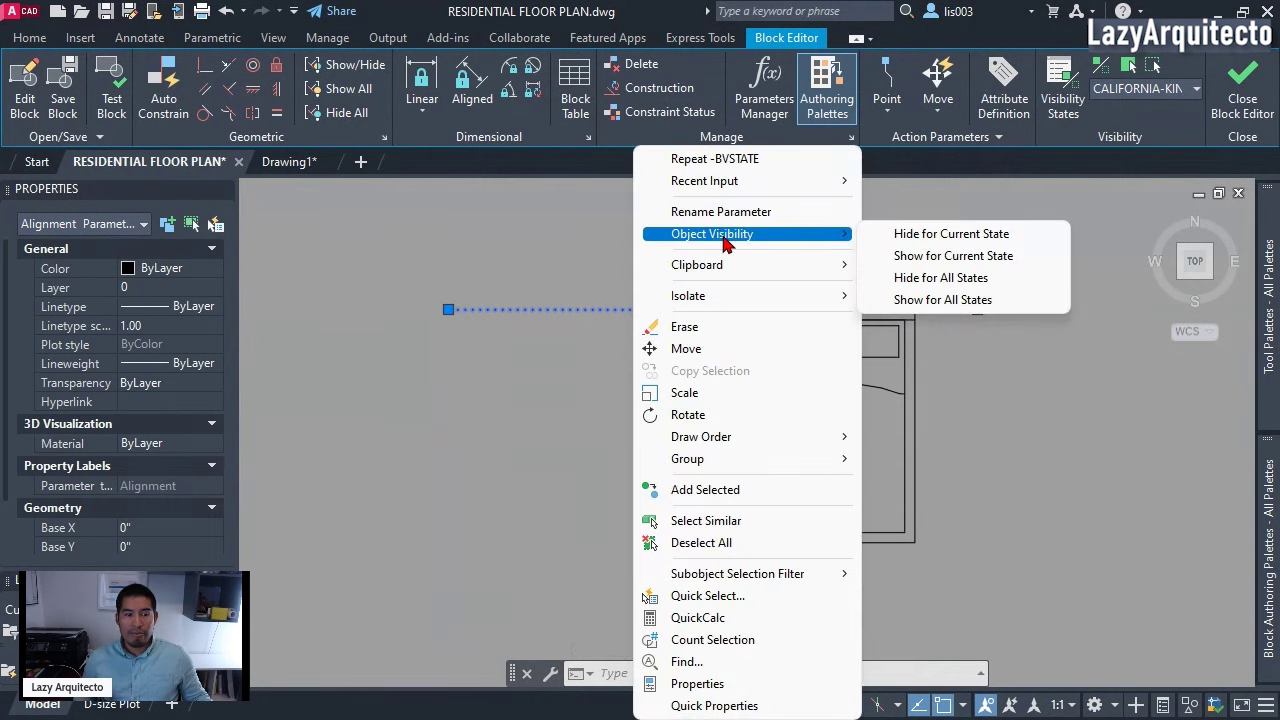
{"action": "left_click", "coordinate": [930, 300]}
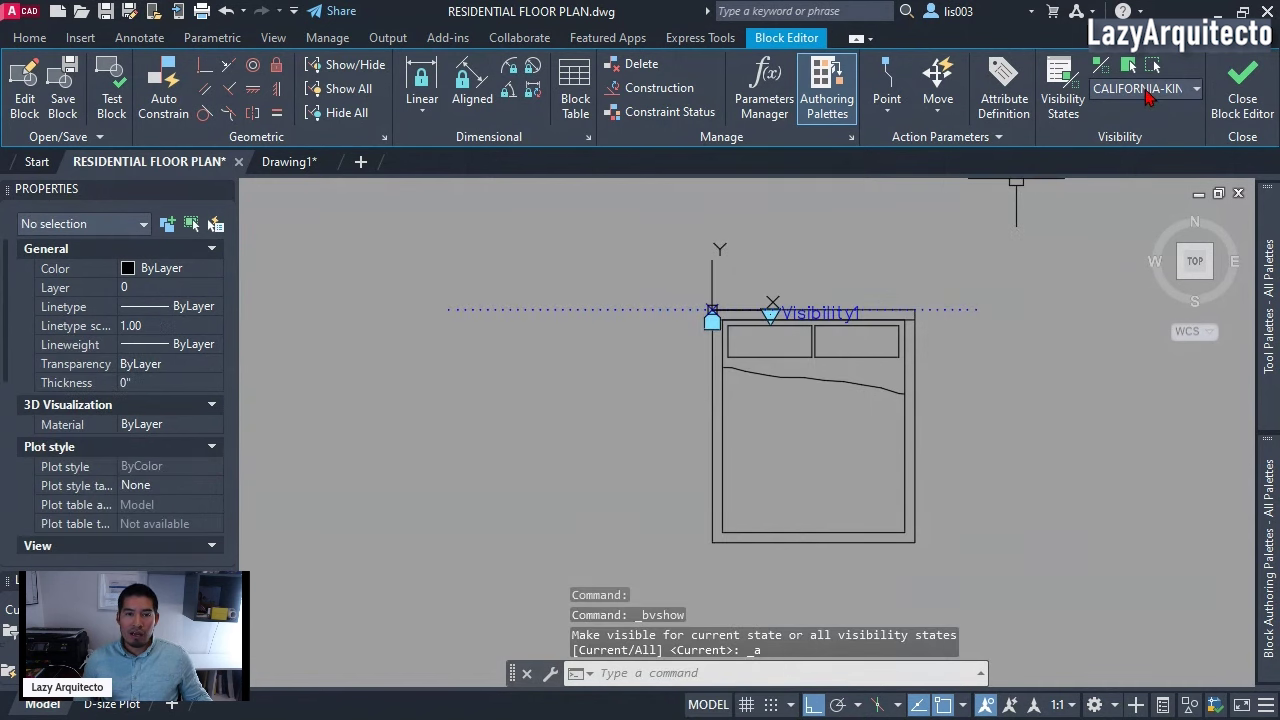
{"action": "left_click", "coordinate": [1148, 91]}
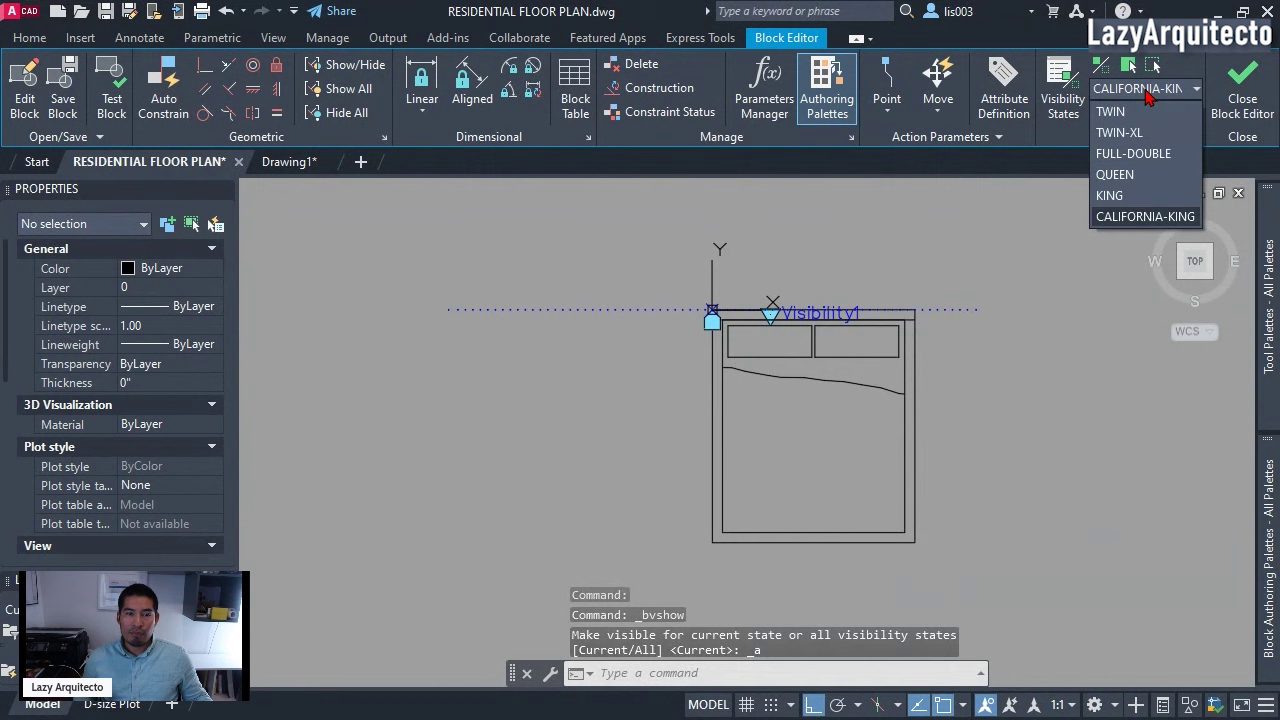
{"action": "left_click", "coordinate": [1126, 115]}
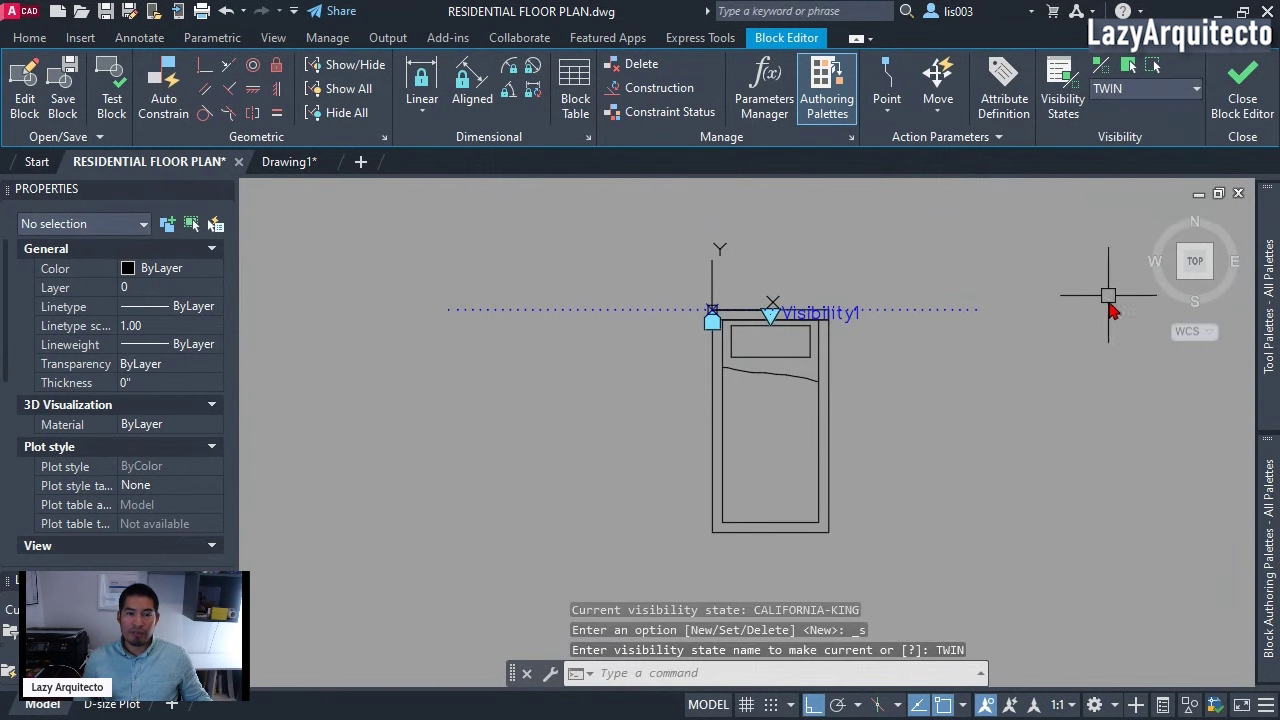
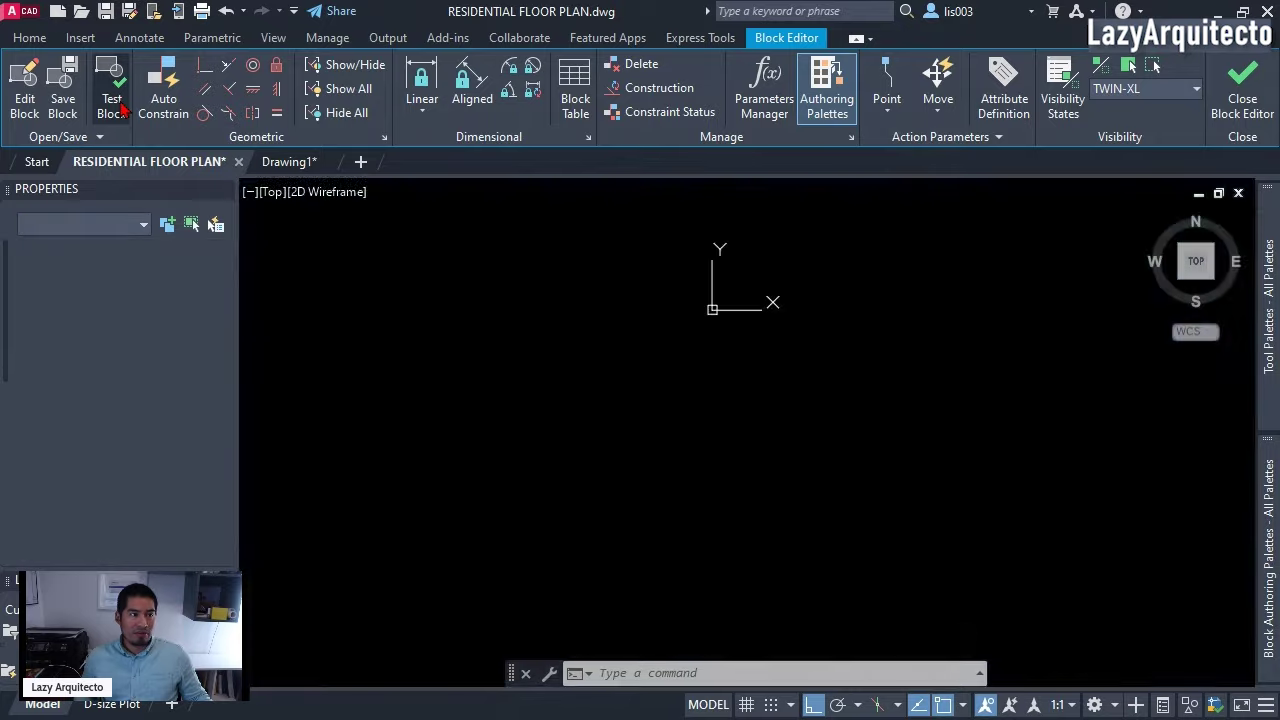
- Draw a room-sized rectangle to the right of the bed in the LAZY-BED block test
{"action": "scroll", "coordinate": [668, 386], "scroll_direction": "down", "scroll_amount": 1}
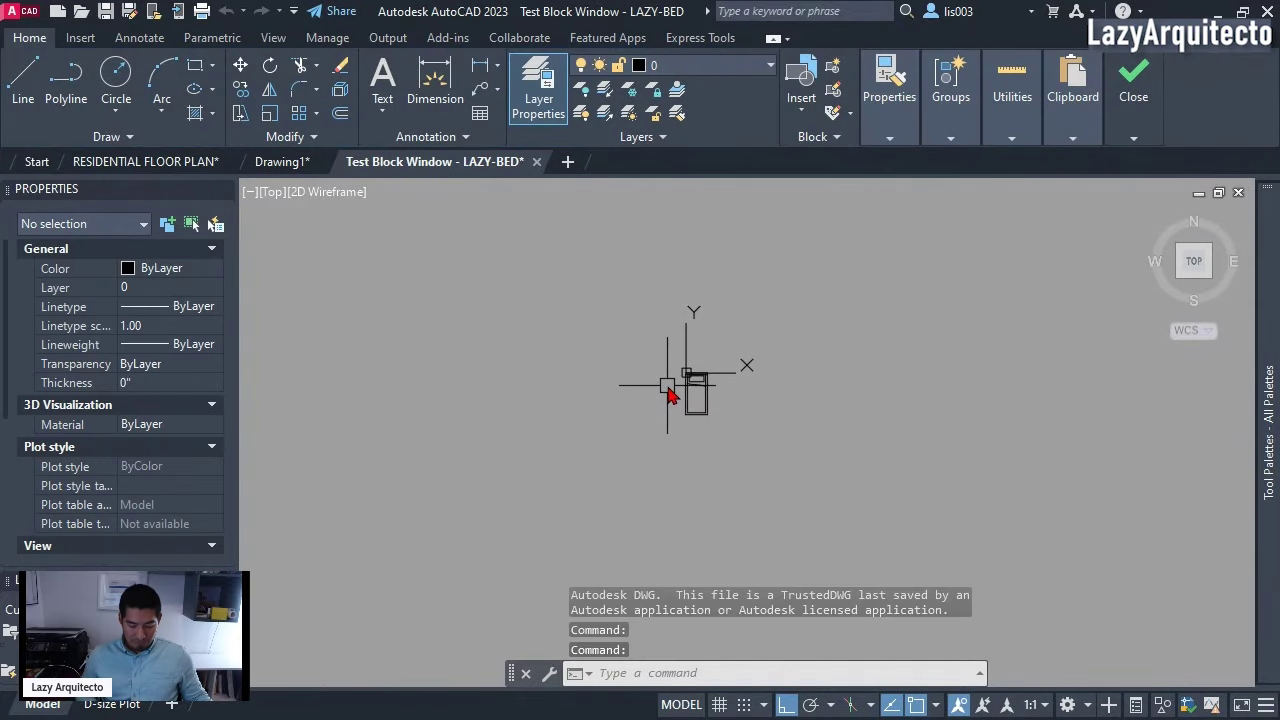
{"action": "type", "text": "REC"}
{"action": "key", "text": "Return"}
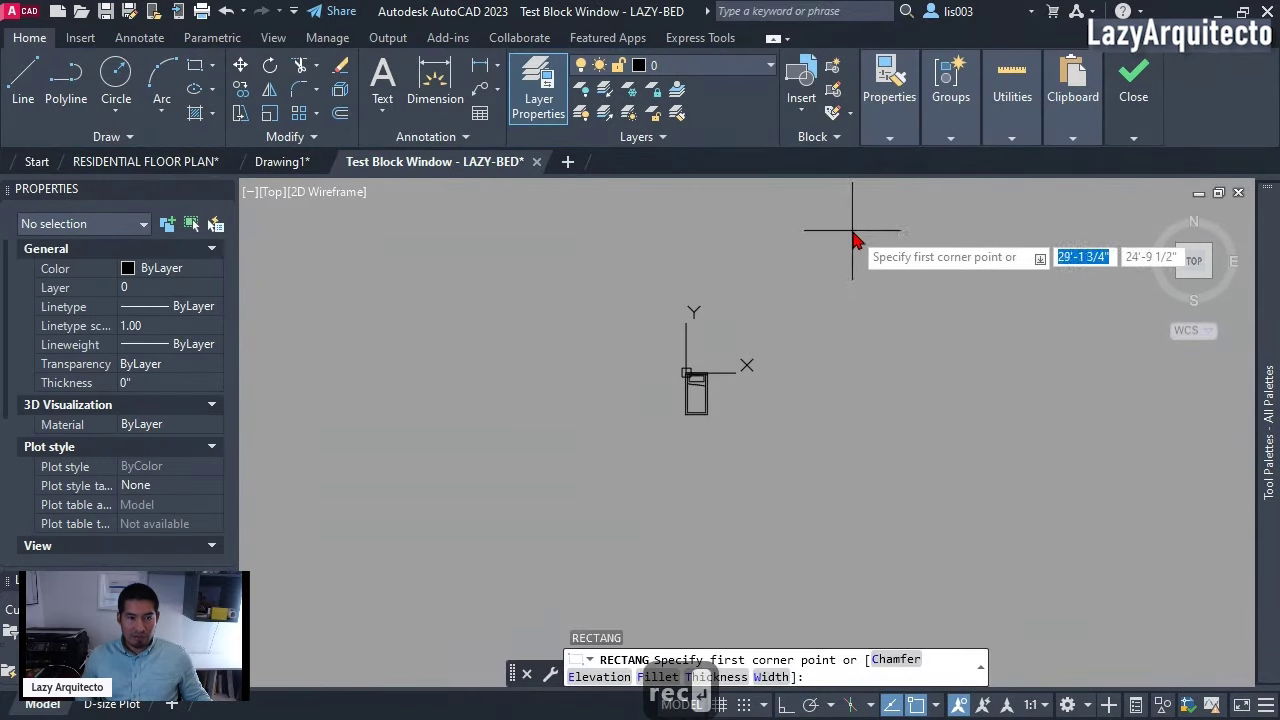
{"action": "left_click", "coordinate": [760, 267]}
{"action": "left_click", "coordinate": [974, 440]}
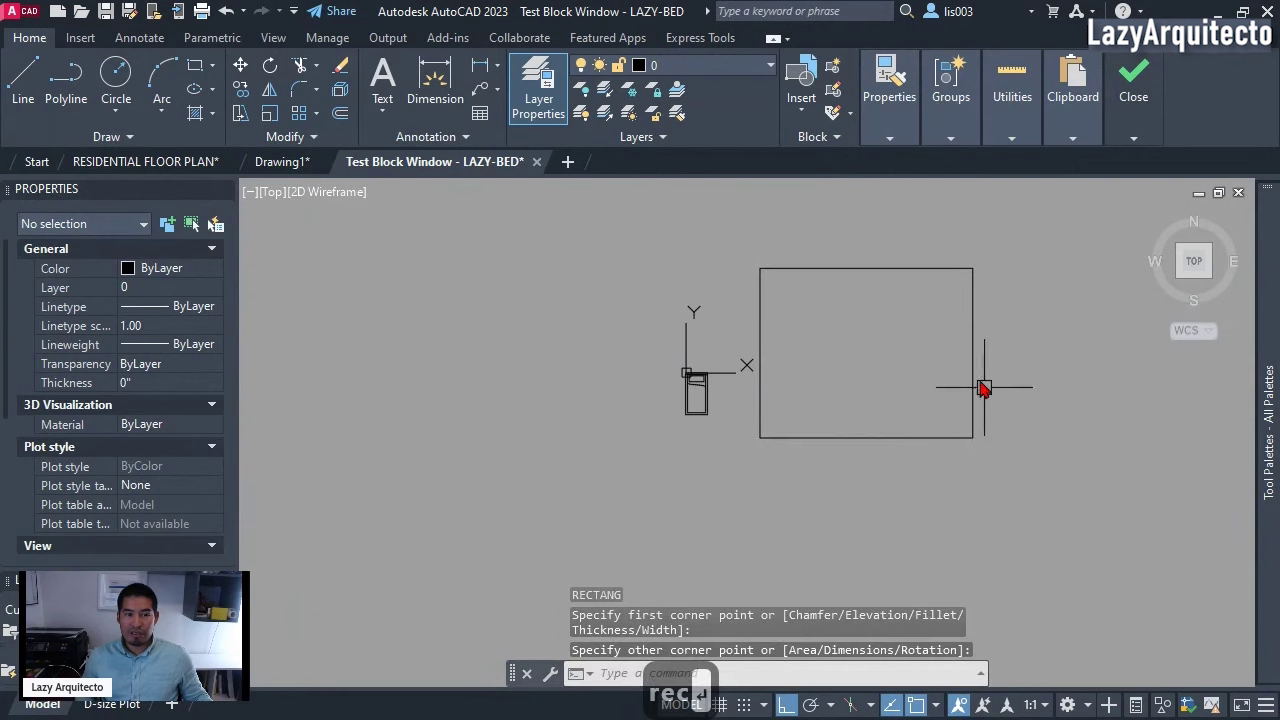
- Turn Ortho off and align the bed to the rectangle's left edge by its alignment grip, at about X 13'-0 1/2", Y 8'-4 1/2"
{"action": "left_click", "coordinate": [718, 407]}
{"action": "scroll", "coordinate": [700, 392], "scroll_direction": "up", "scroll_amount": 3}
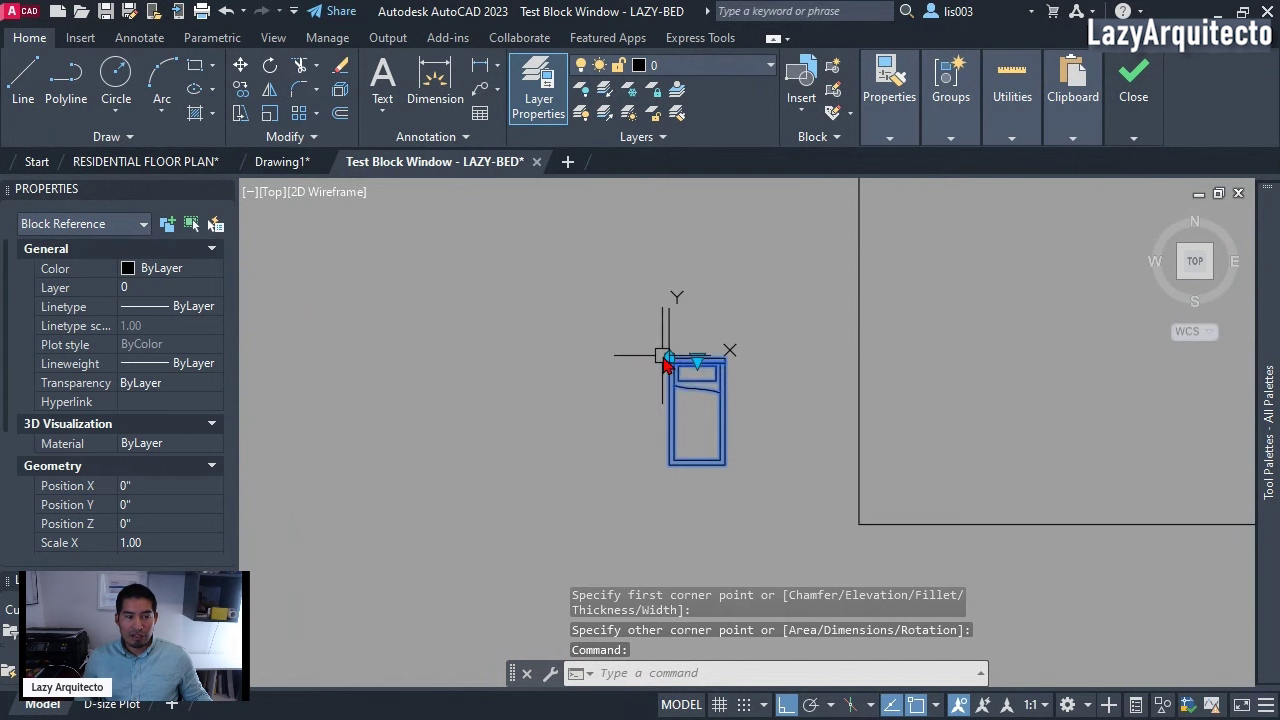
{"action": "left_click", "coordinate": [665, 357]}
{"action": "scroll", "coordinate": [729, 401], "scroll_direction": "down", "scroll_amount": 2}
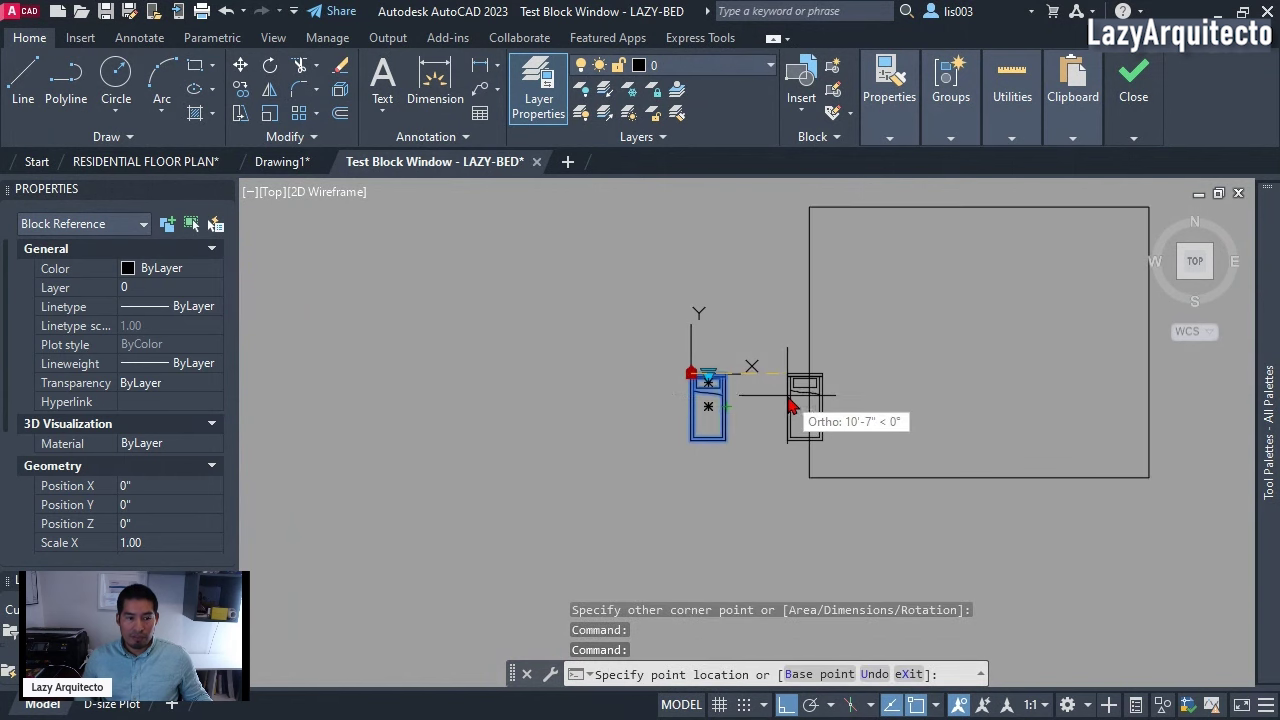
{"action": "key", "text": "F8"}
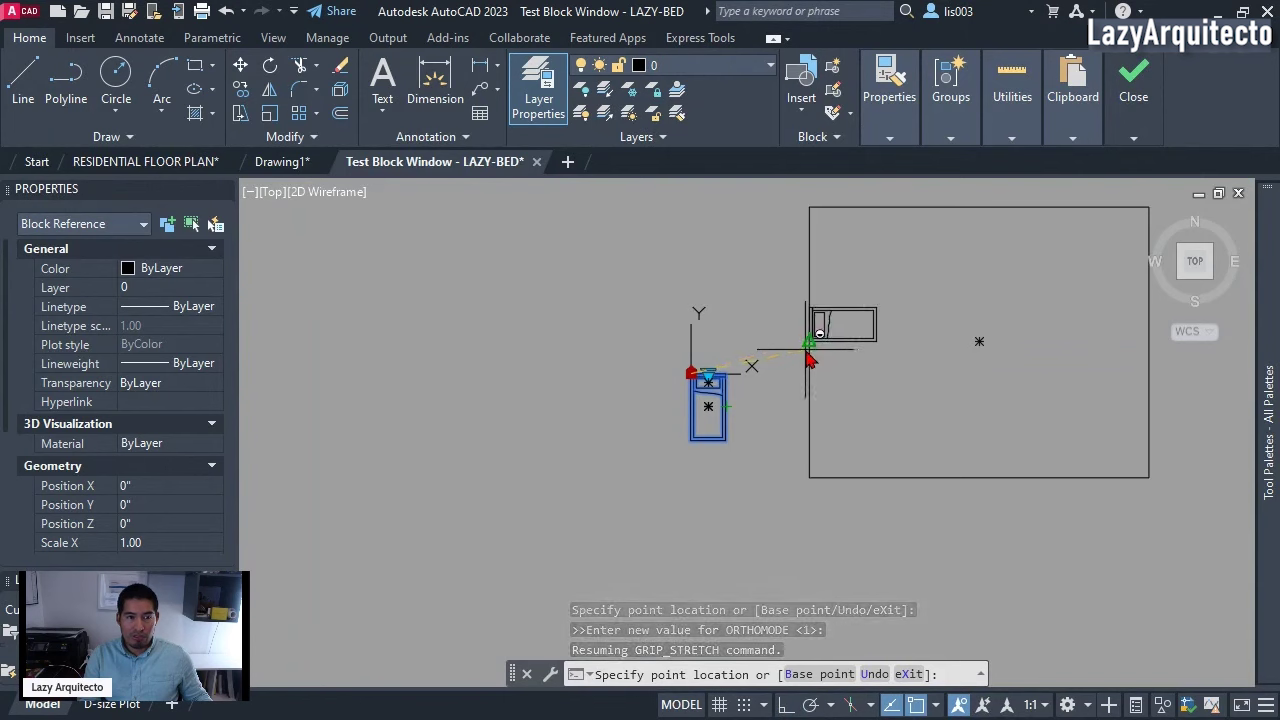
{"action": "scroll", "coordinate": [829, 305], "scroll_direction": "up", "scroll_amount": 2}
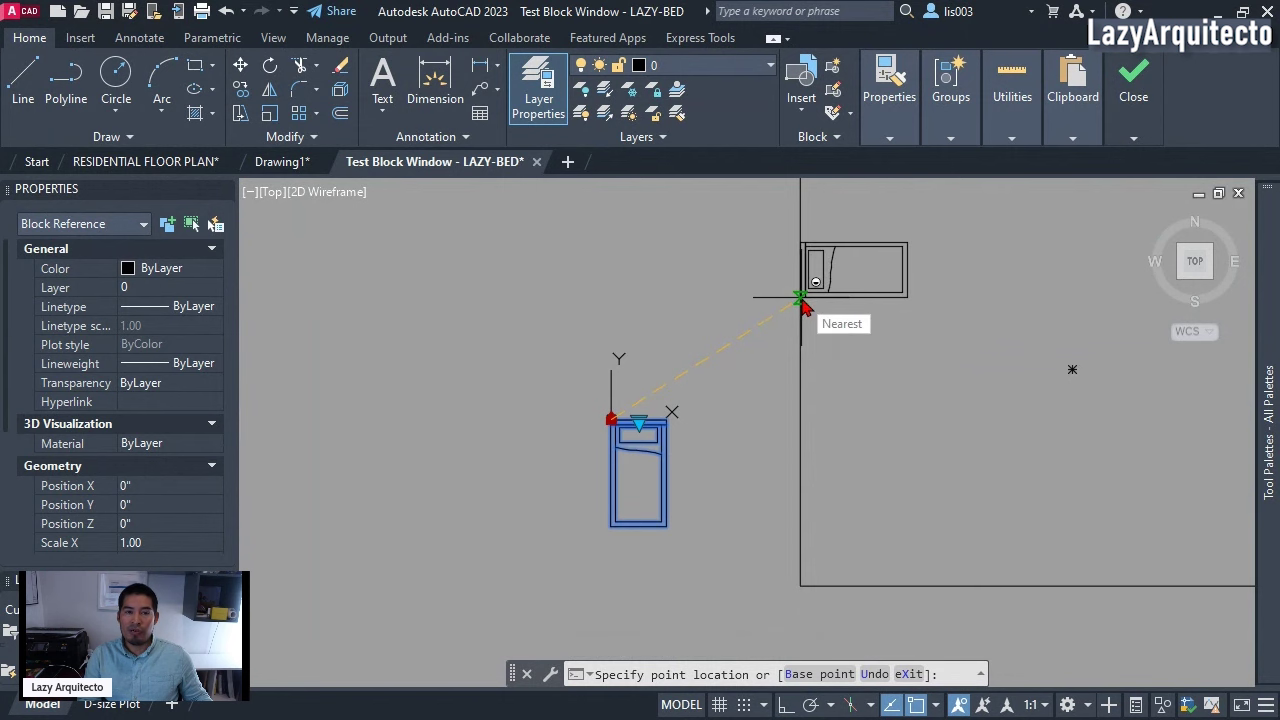
{"action": "left_click", "coordinate": [801, 298]}
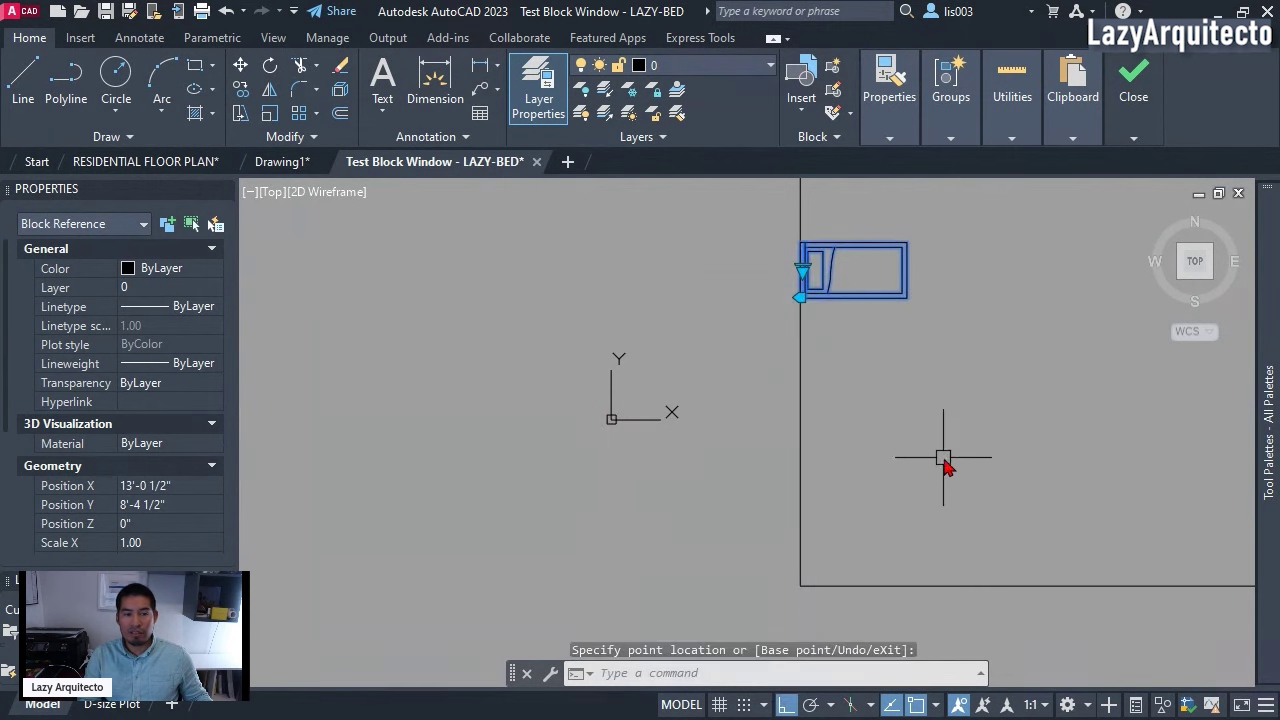
{"action": "scroll", "coordinate": [857, 467], "scroll_direction": "down", "scroll_amount": 2}
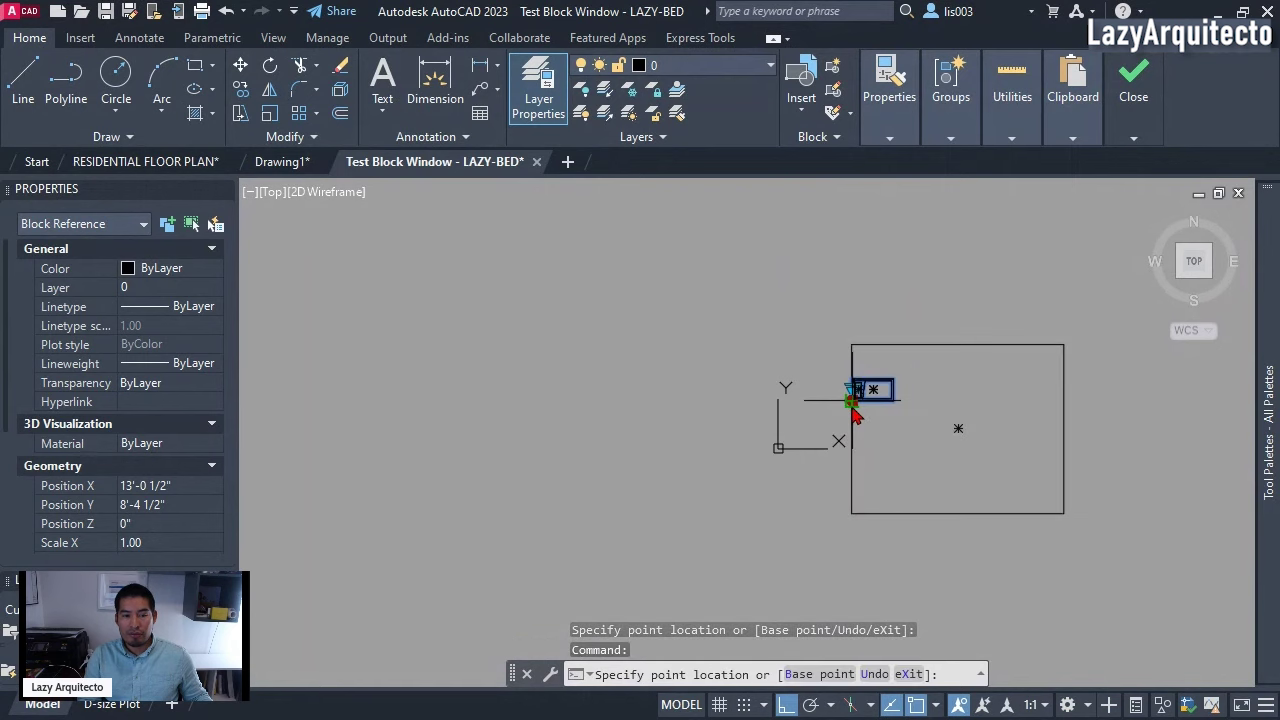
{"action": "key", "text": "F8"}
{"action": "scroll", "coordinate": [1024, 371], "scroll_direction": "up", "scroll_amount": 4}
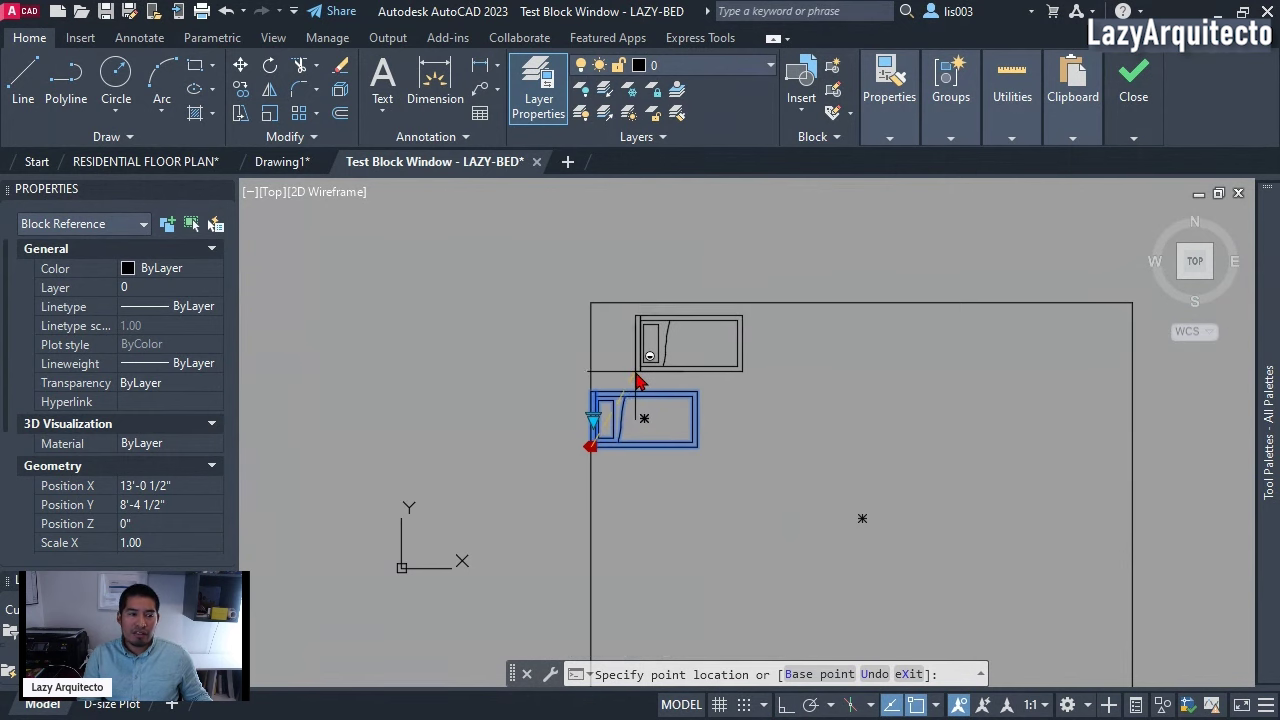
{"action": "key", "text": "Escape"}
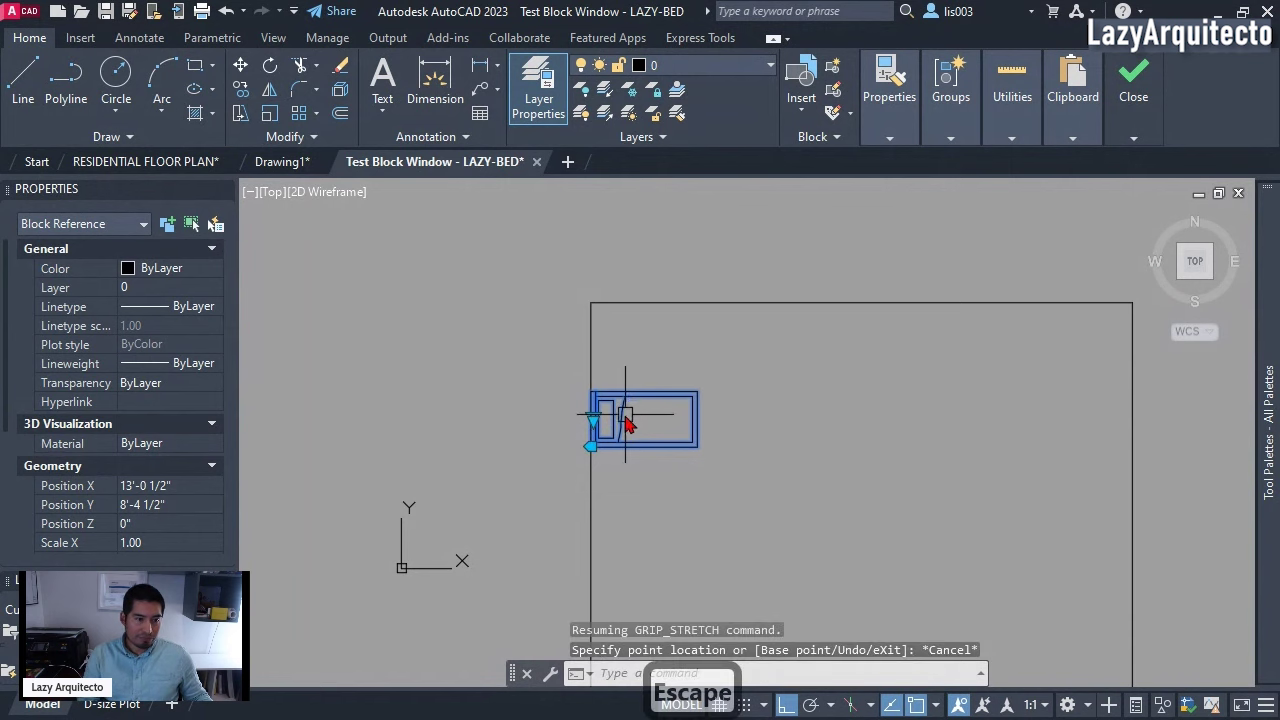
- Switch the test bed to QUEEN and realign it higher on the rectangle's left edge with Ortho off, at about Y 11'-2 1/2"
{"action": "left_click", "coordinate": [593, 418]}
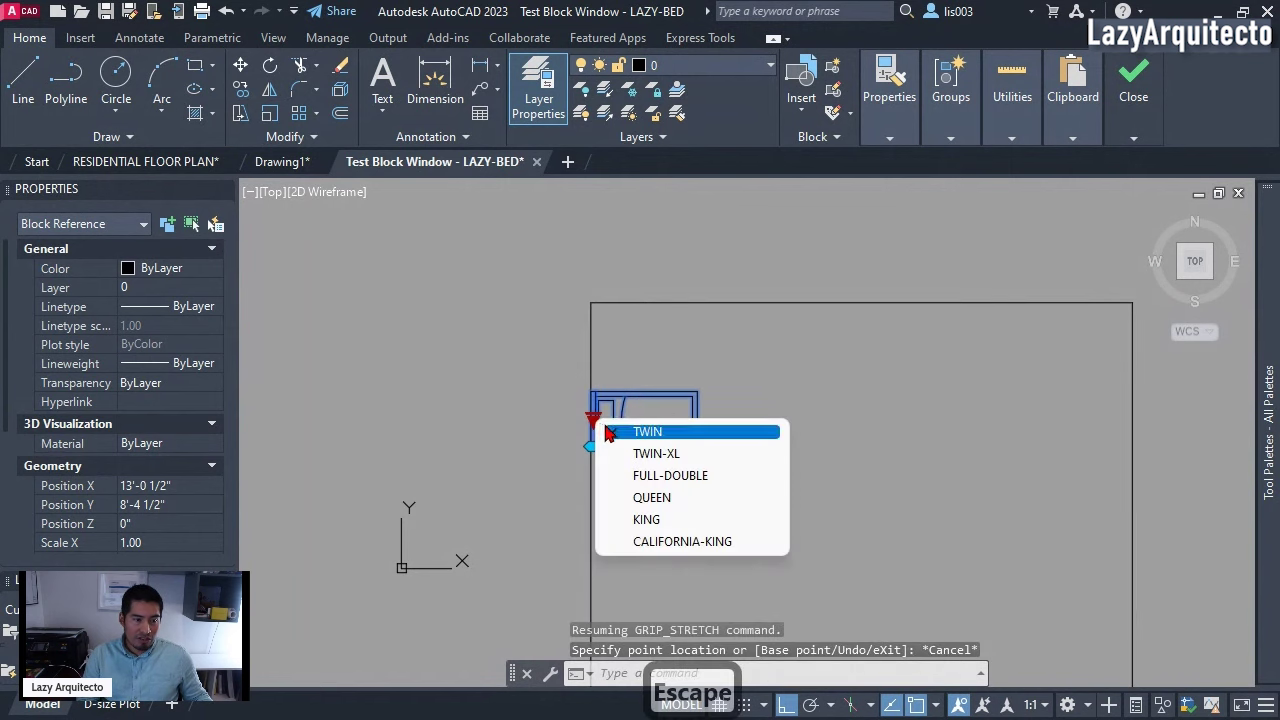
{"action": "left_click", "coordinate": [667, 498]}
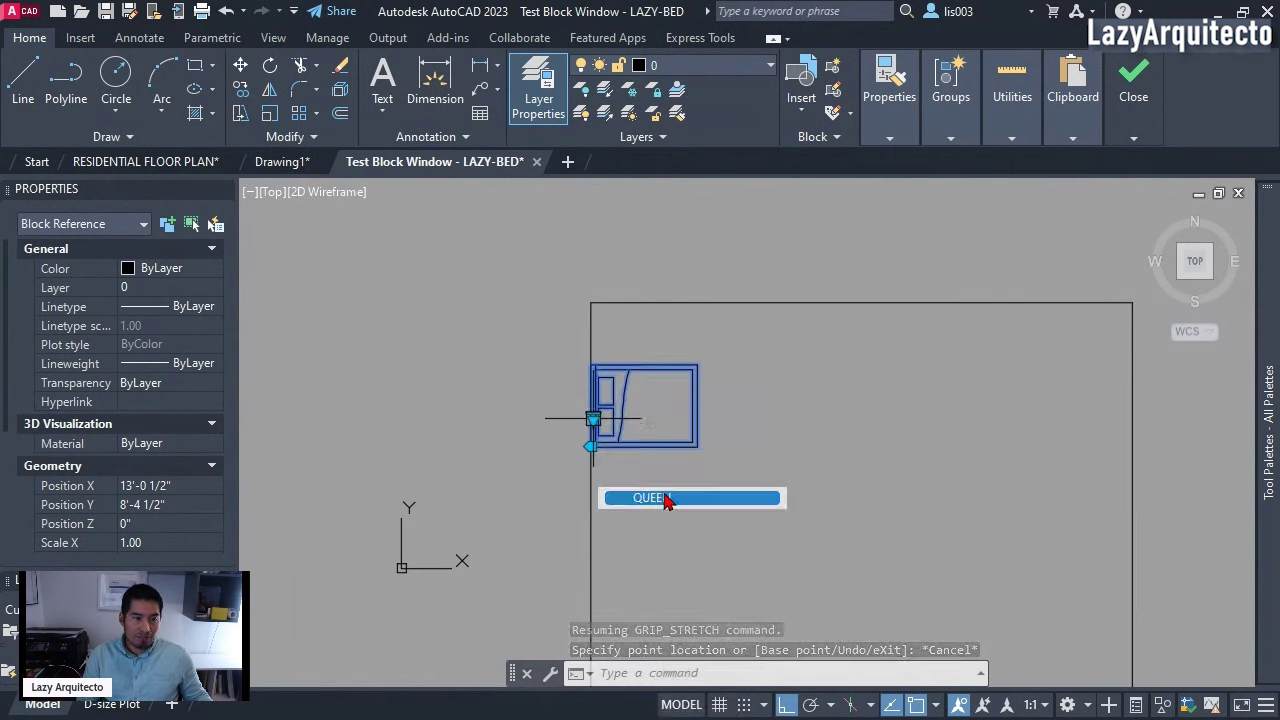
{"action": "left_click", "coordinate": [591, 447]}
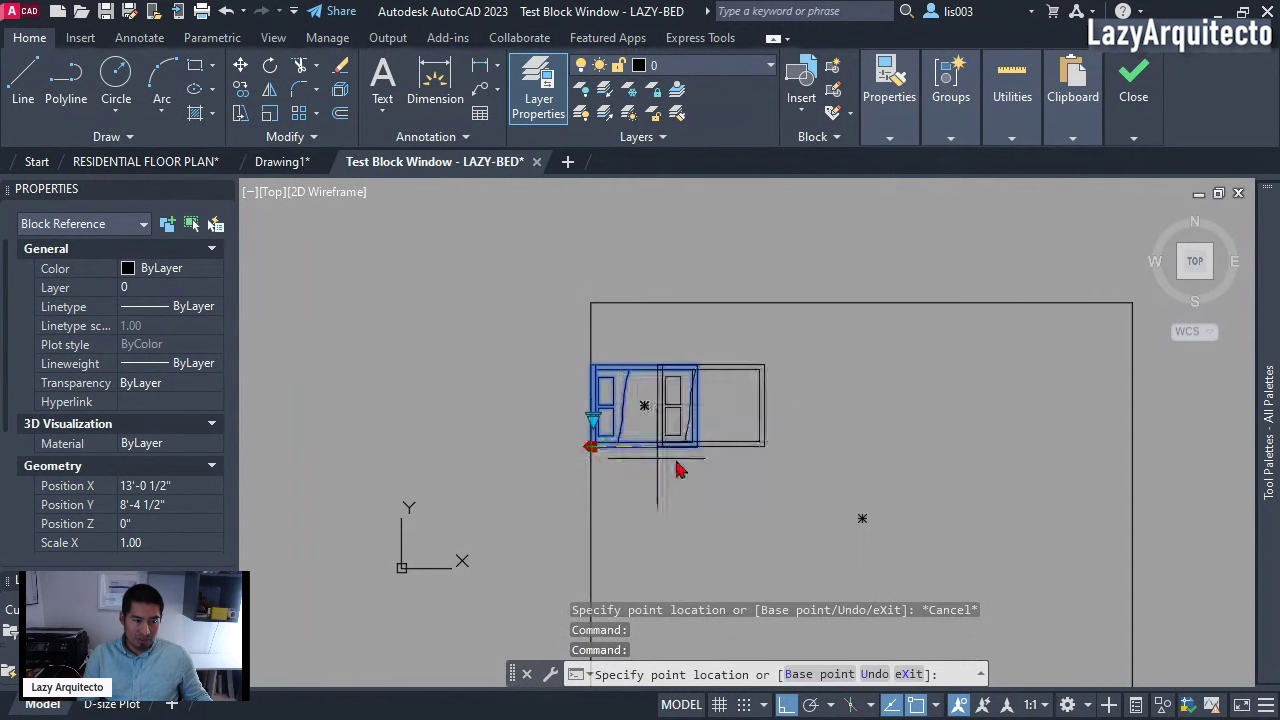
{"action": "key", "text": "F8"}
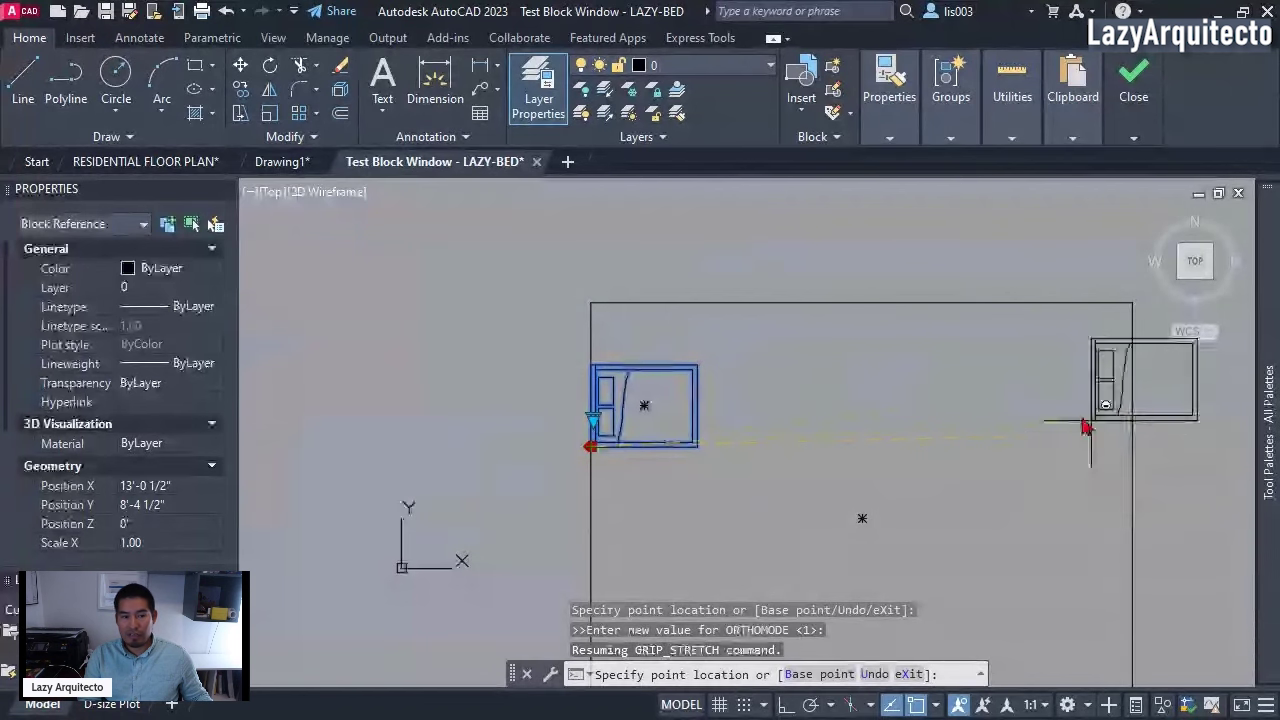
{"action": "scroll", "coordinate": [623, 355], "scroll_direction": "up", "scroll_amount": 4}
{"action": "key", "text": "F8"}
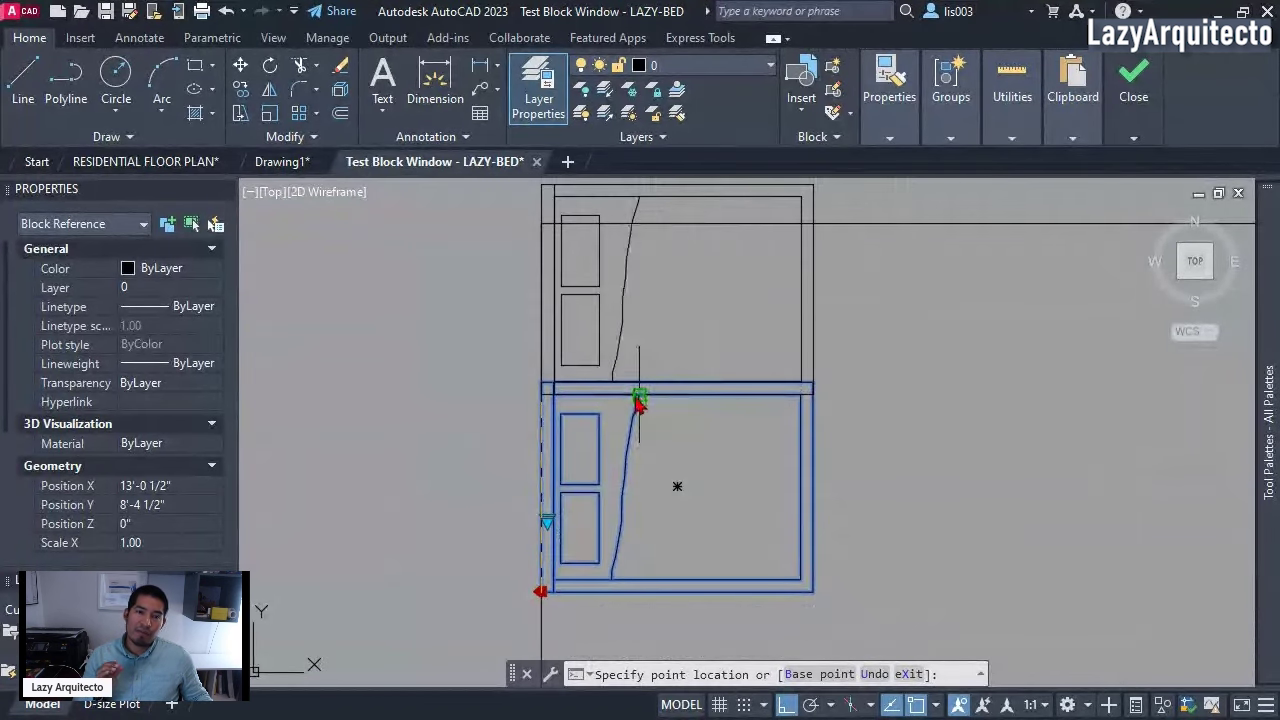
{"action": "scroll", "coordinate": [634, 436], "scroll_direction": "down", "scroll_amount": 2}
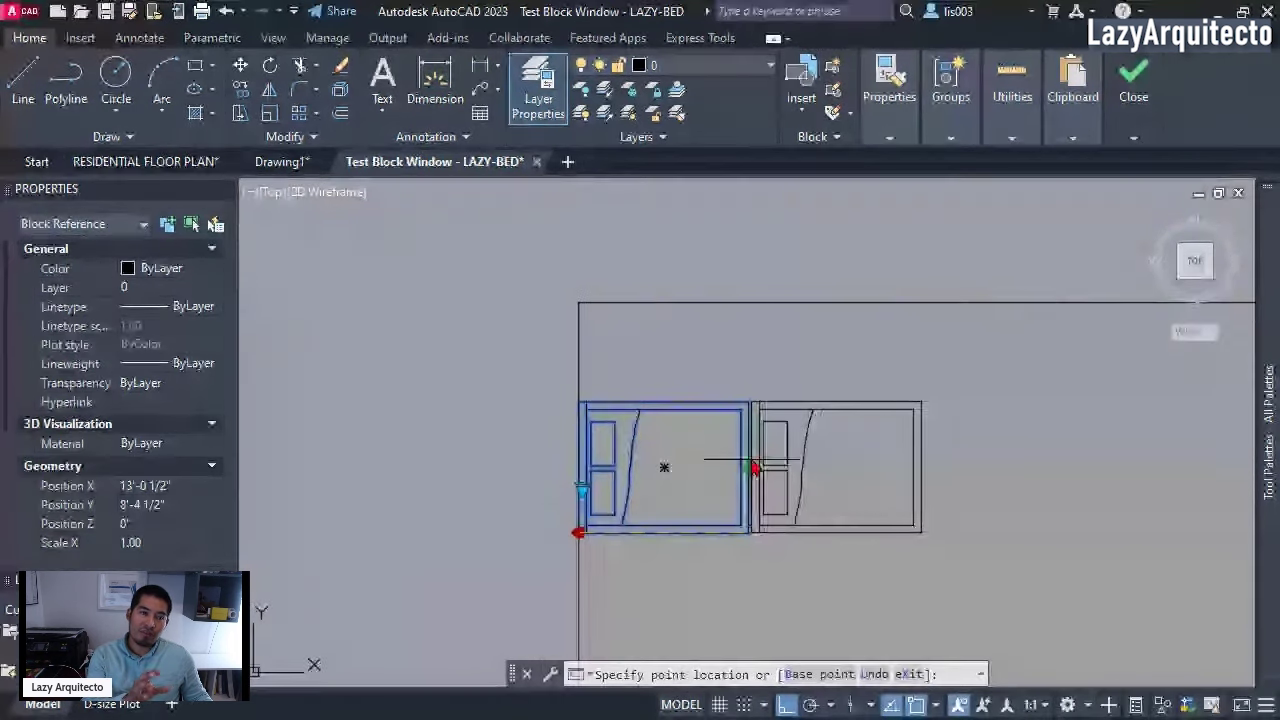
{"action": "key", "text": "F8"}
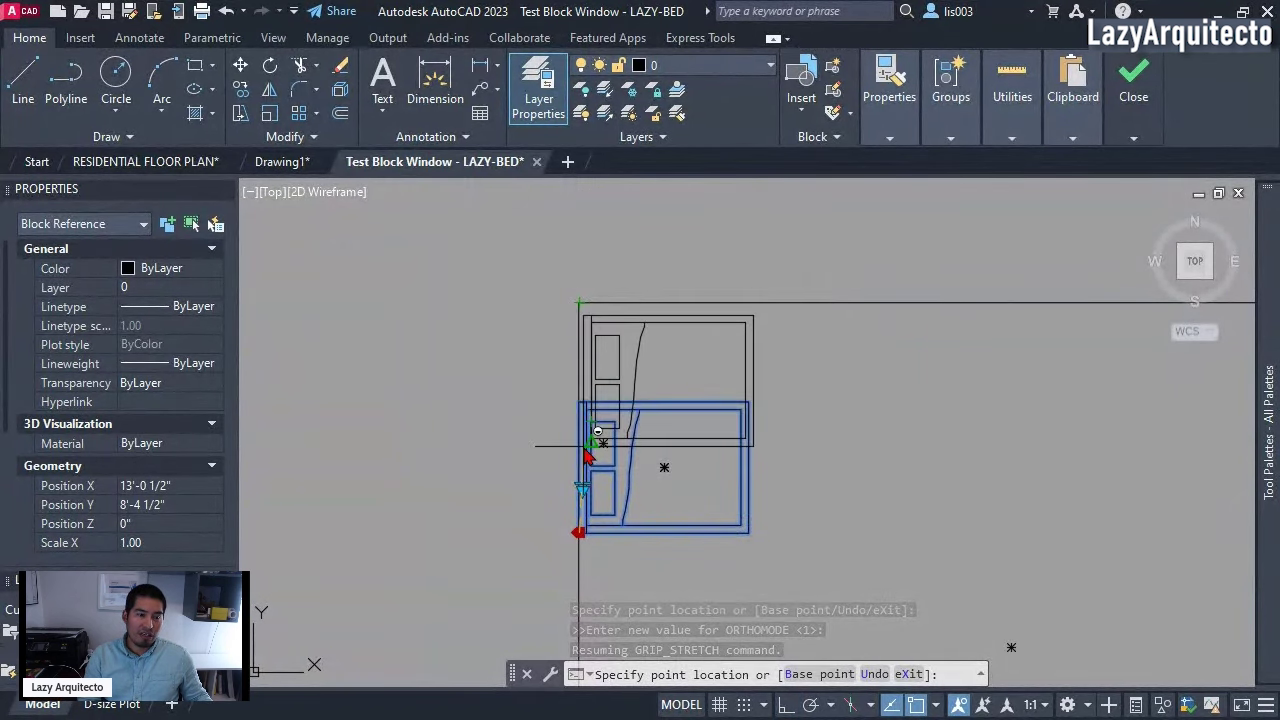
{"action": "left_click", "coordinate": [583, 404]}
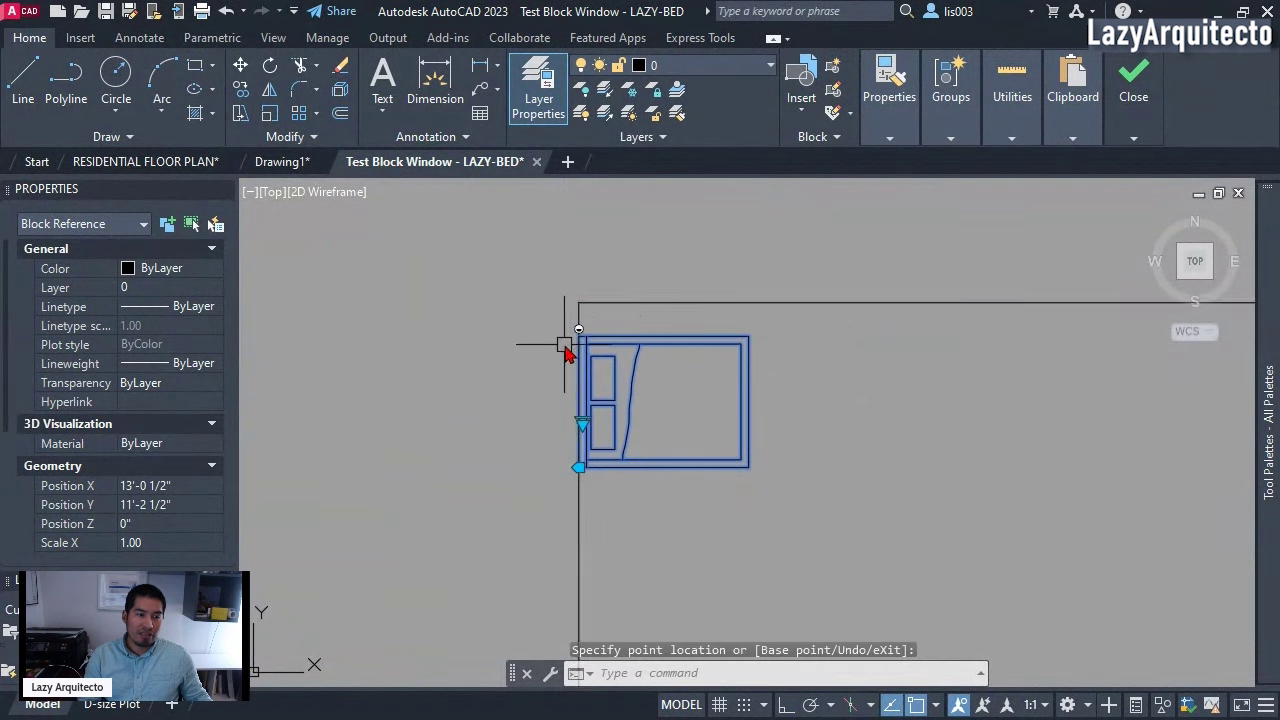
- Move the QUEEN bed up with Ortho on so its upper-left corner meets the rectangle's upper-left corner, at about Y 12'-7 3/4"
{"action": "key", "text": "F8"}
{"action": "type", "text": "M"}
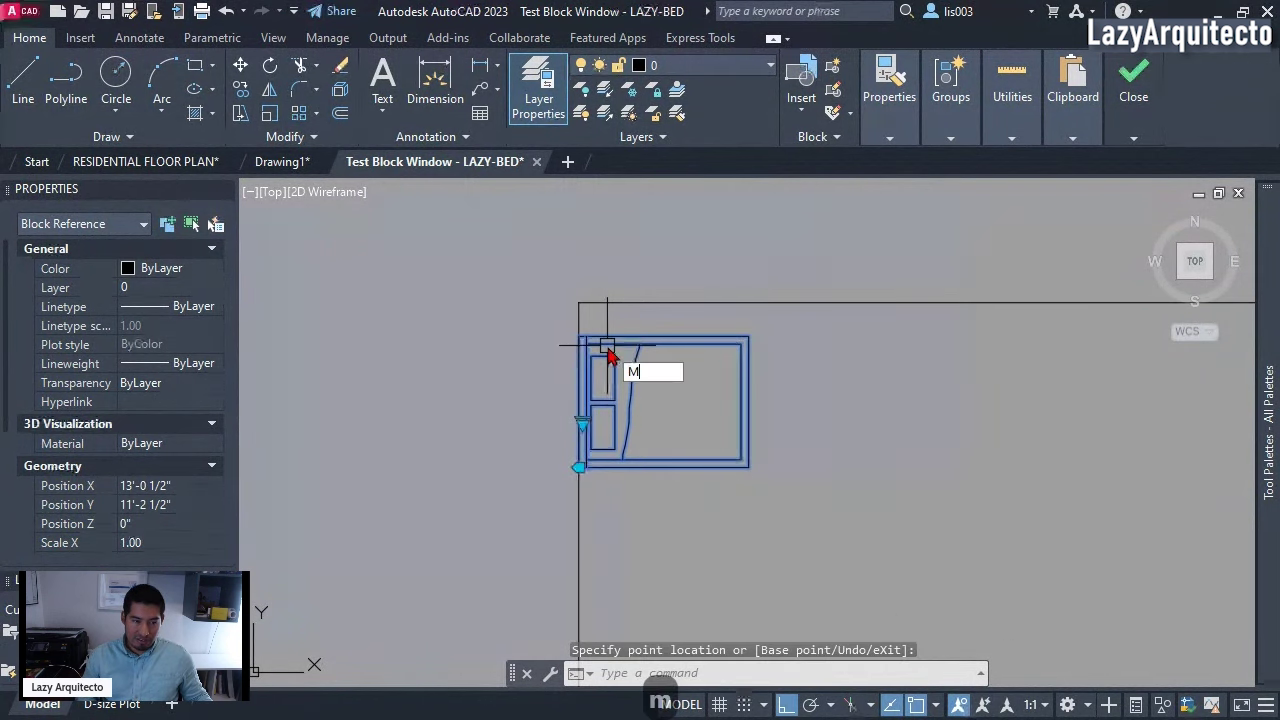
{"action": "key", "text": "Return"}
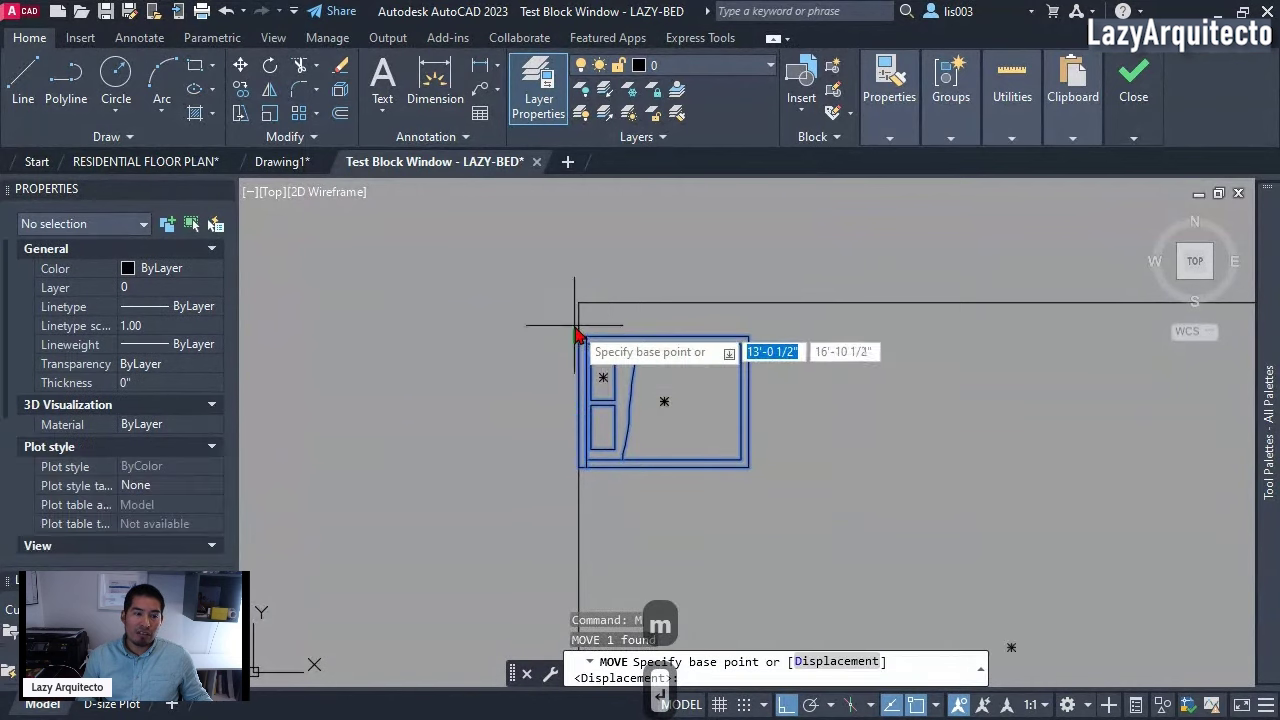
{"action": "scroll", "coordinate": [586, 352], "scroll_direction": "up", "scroll_amount": 4}
{"action": "left_click", "coordinate": [586, 352]}
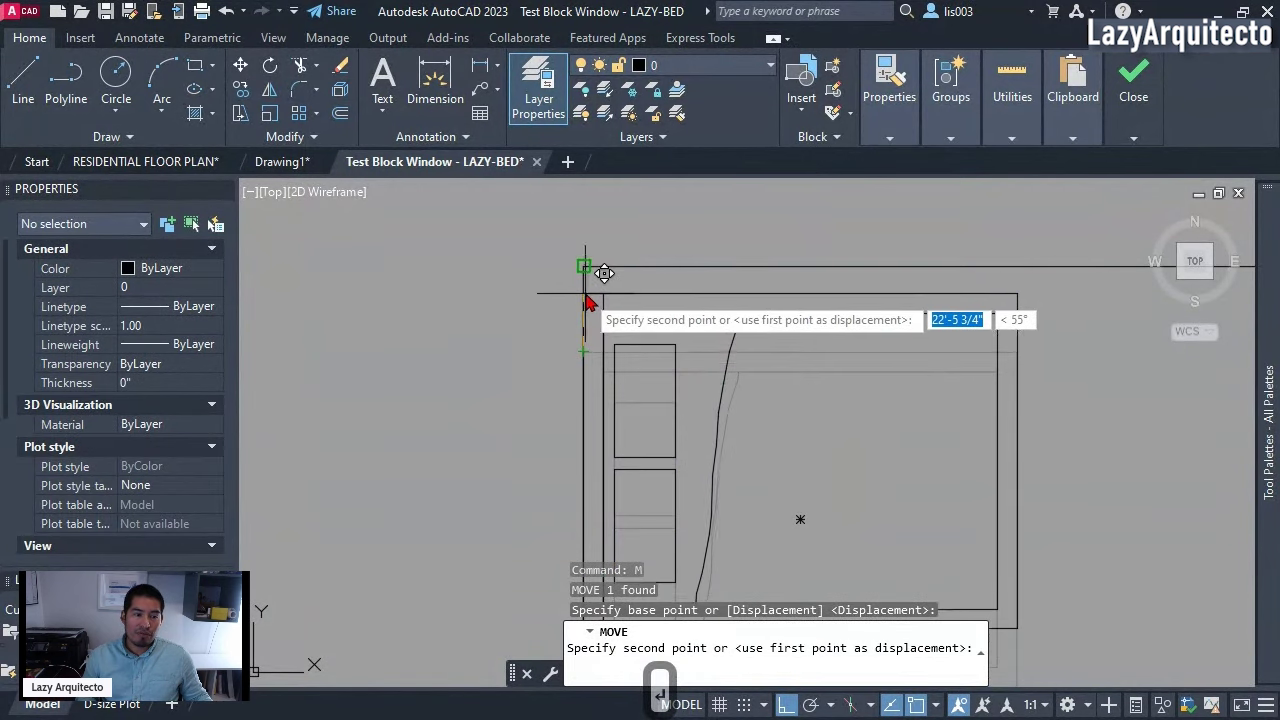
{"action": "left_click", "coordinate": [586, 276]}
{"action": "scroll", "coordinate": [630, 340], "scroll_direction": "down", "scroll_amount": 4}
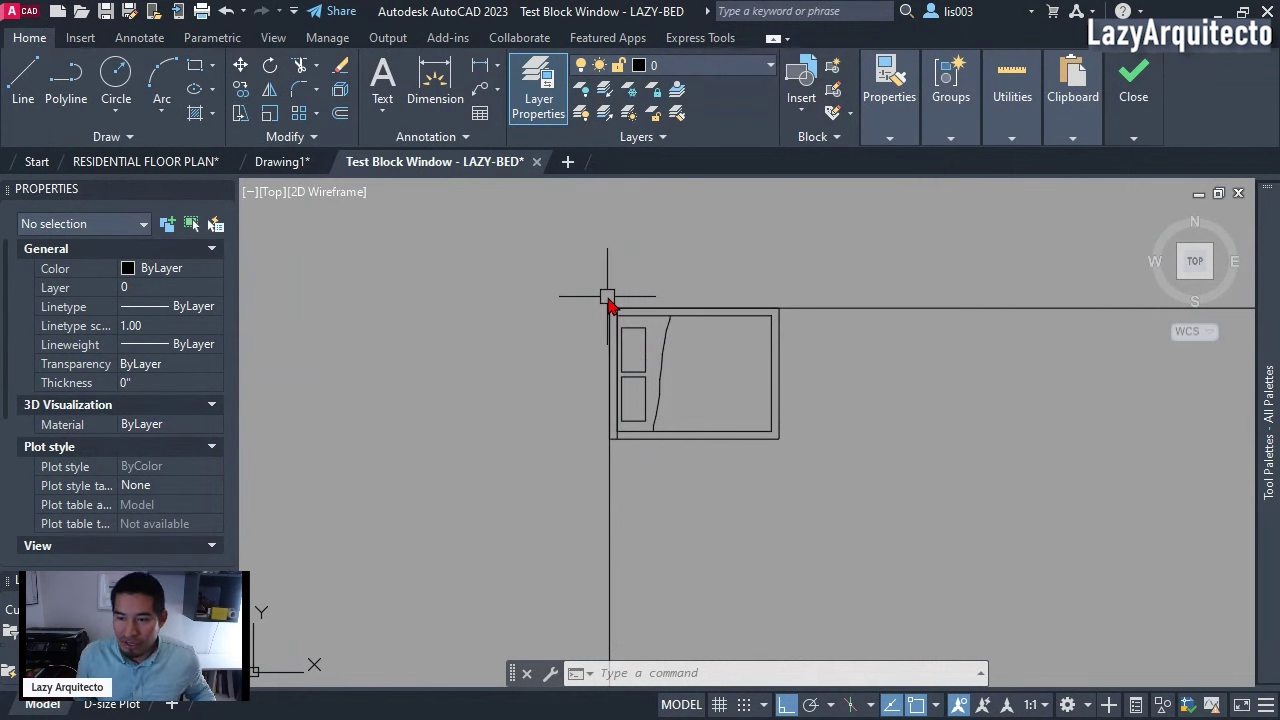
{"action": "left_click", "coordinate": [672, 318]}
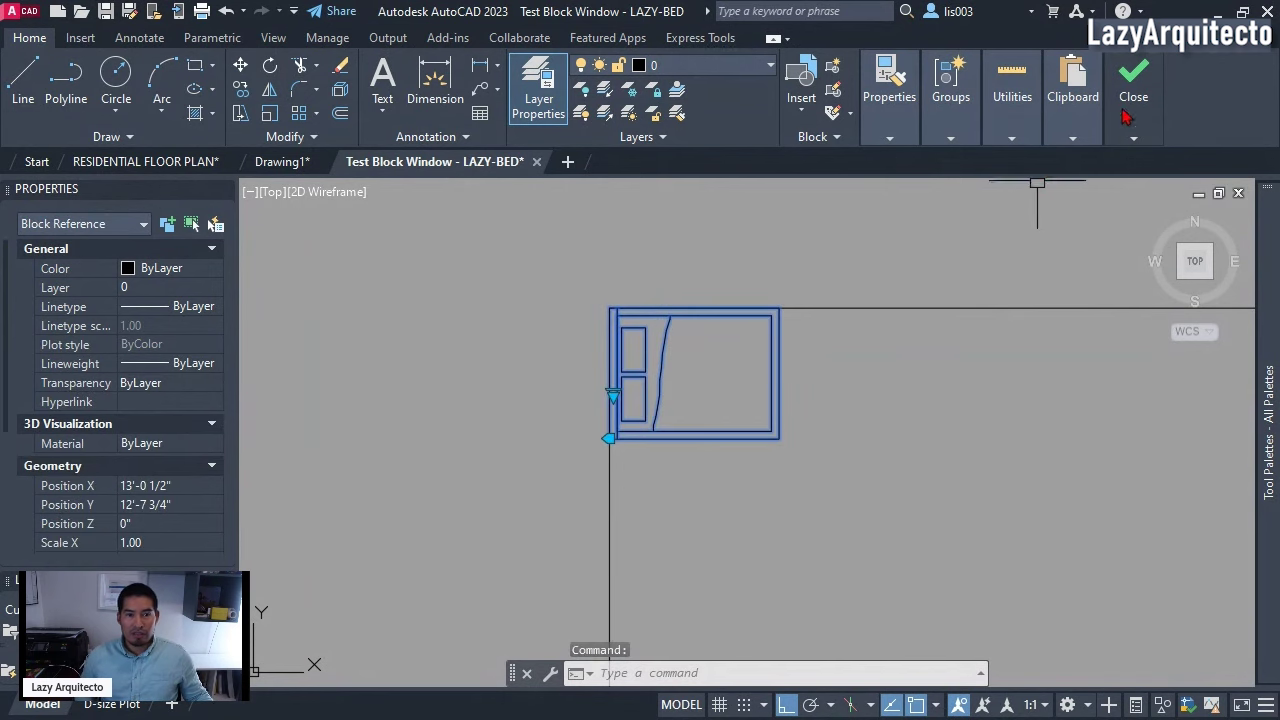
- Close the LAZY-BED test block and return to the block definition in the RESIDENTIAL FLOOR PLAN drawing
{"action": "left_click", "coordinate": [1133, 137]}
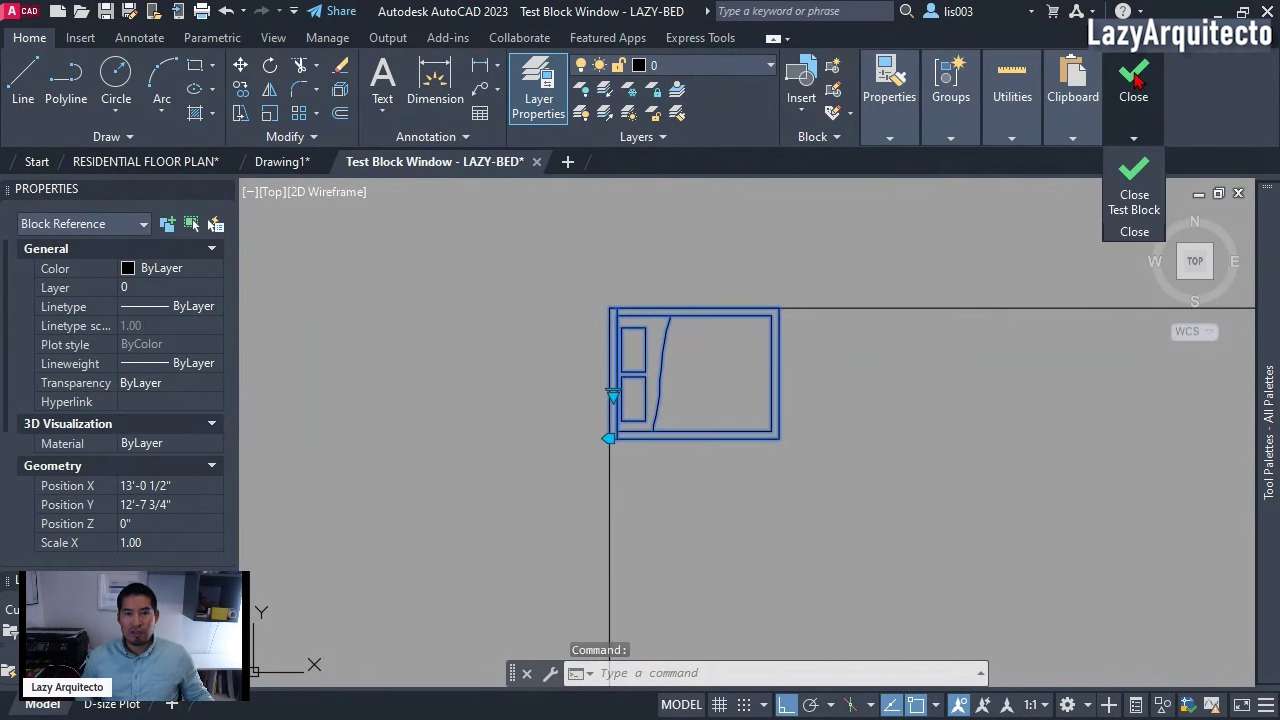
{"action": "left_click", "coordinate": [1134, 208]}
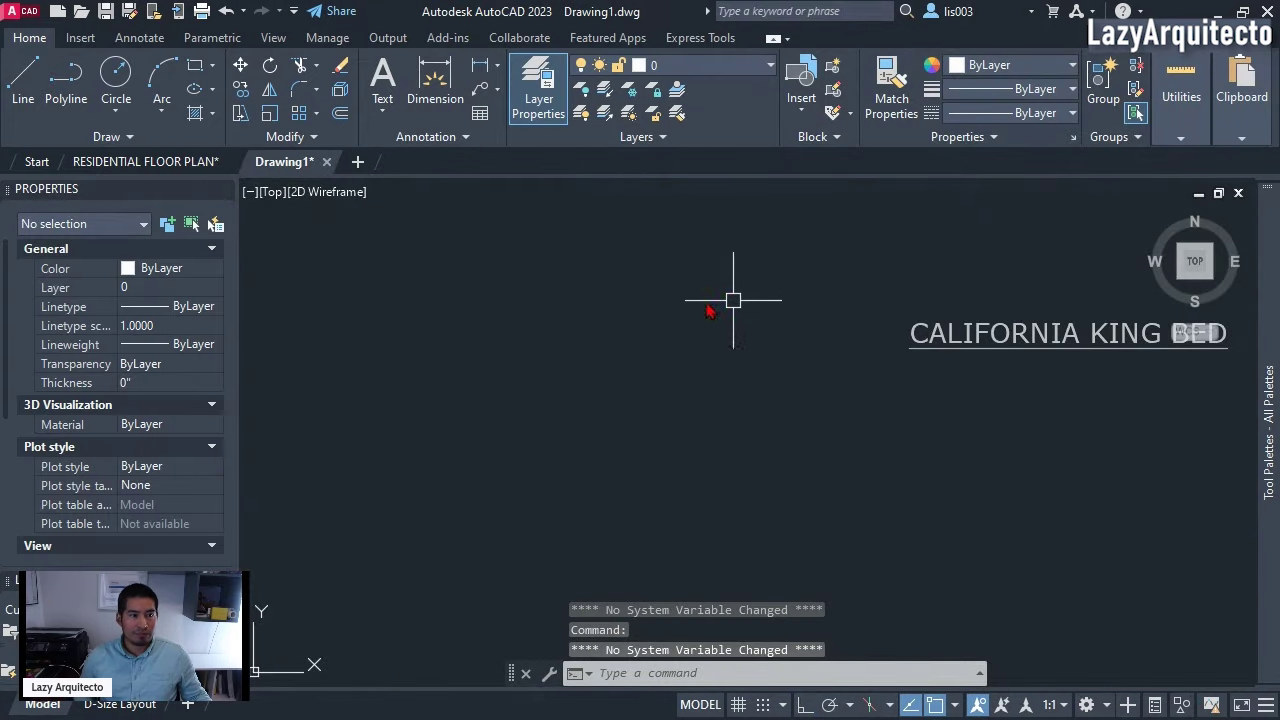
{"action": "left_click", "coordinate": [180, 165]}
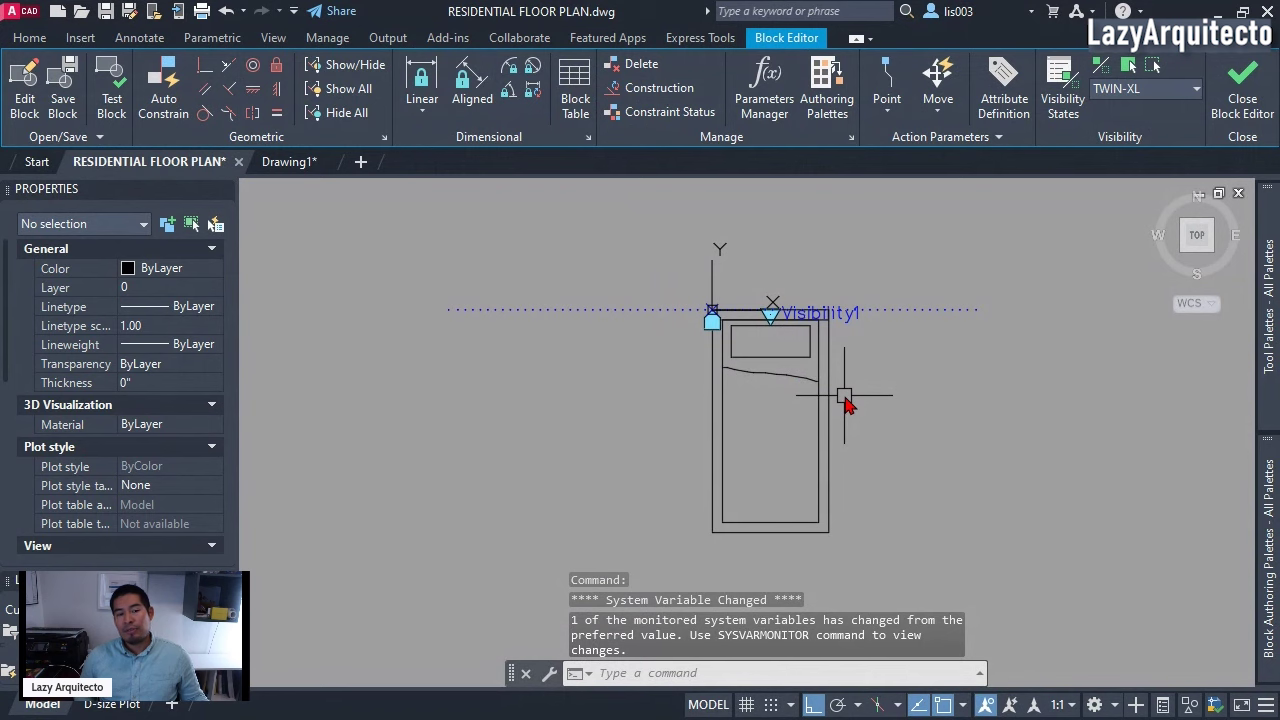
- Add a horizontal perpendicular-type alignment parameter at the upper-right corner of the TWIN-XL bed
{"action": "scroll", "coordinate": [818, 351], "scroll_direction": "up", "scroll_amount": 2}
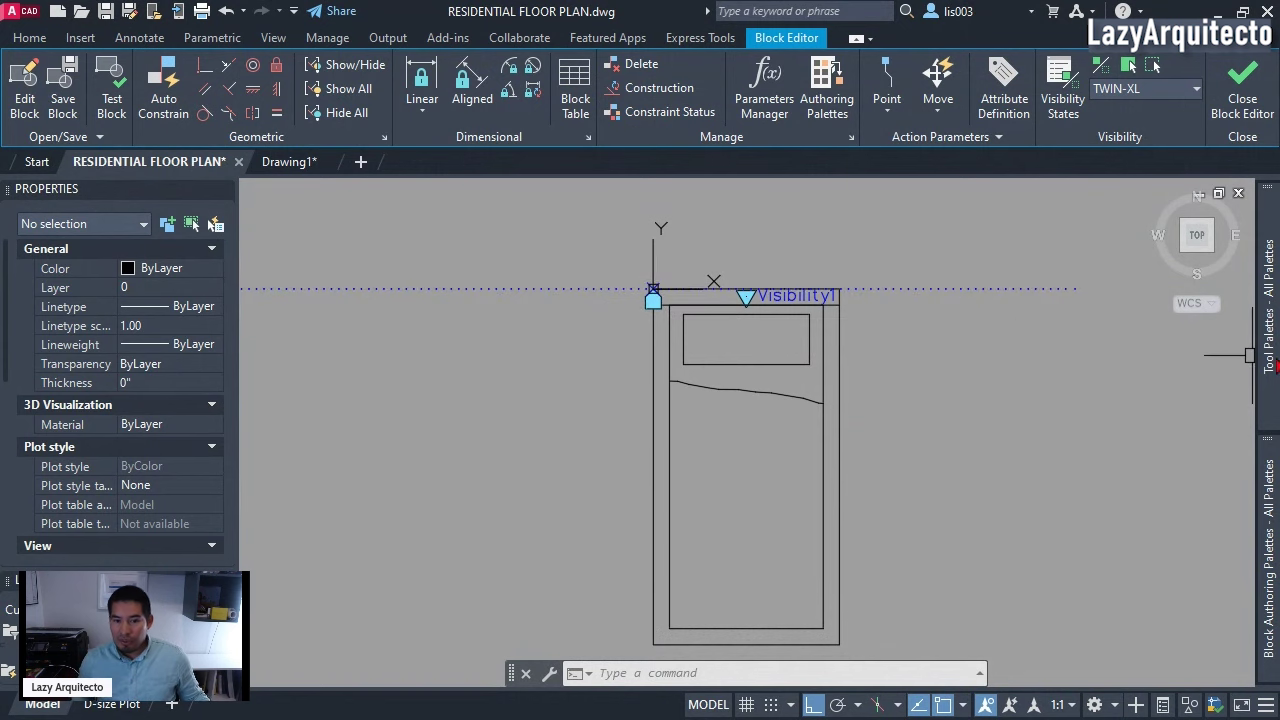
{"action": "mouse_move", "coordinate": [1272, 359]}
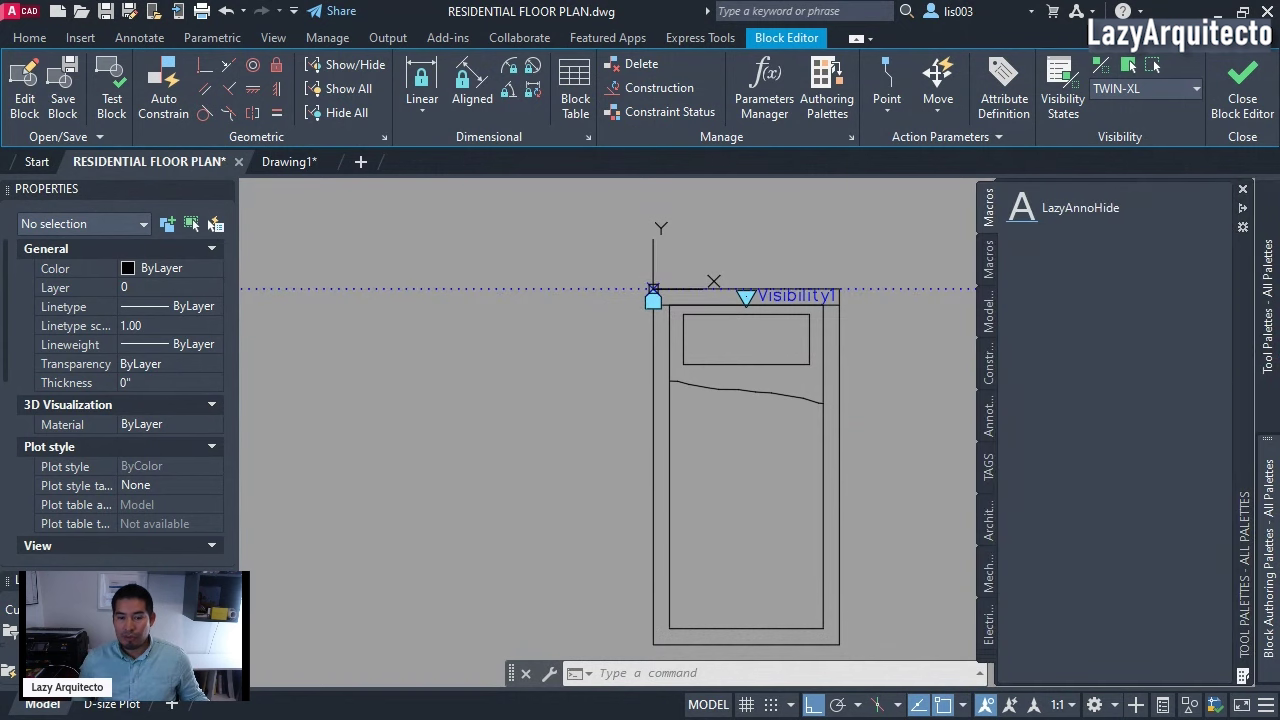
{"action": "mouse_move", "coordinate": [1267, 636]}
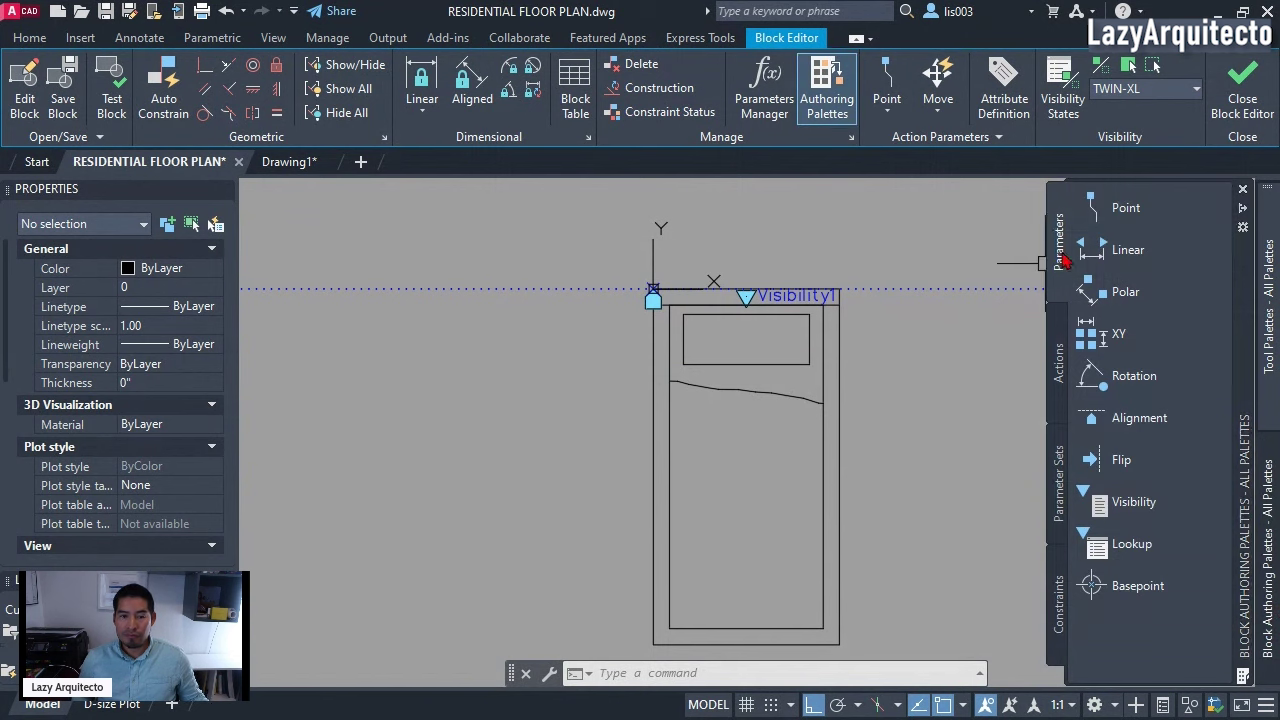
{"action": "left_click", "coordinate": [1141, 420]}
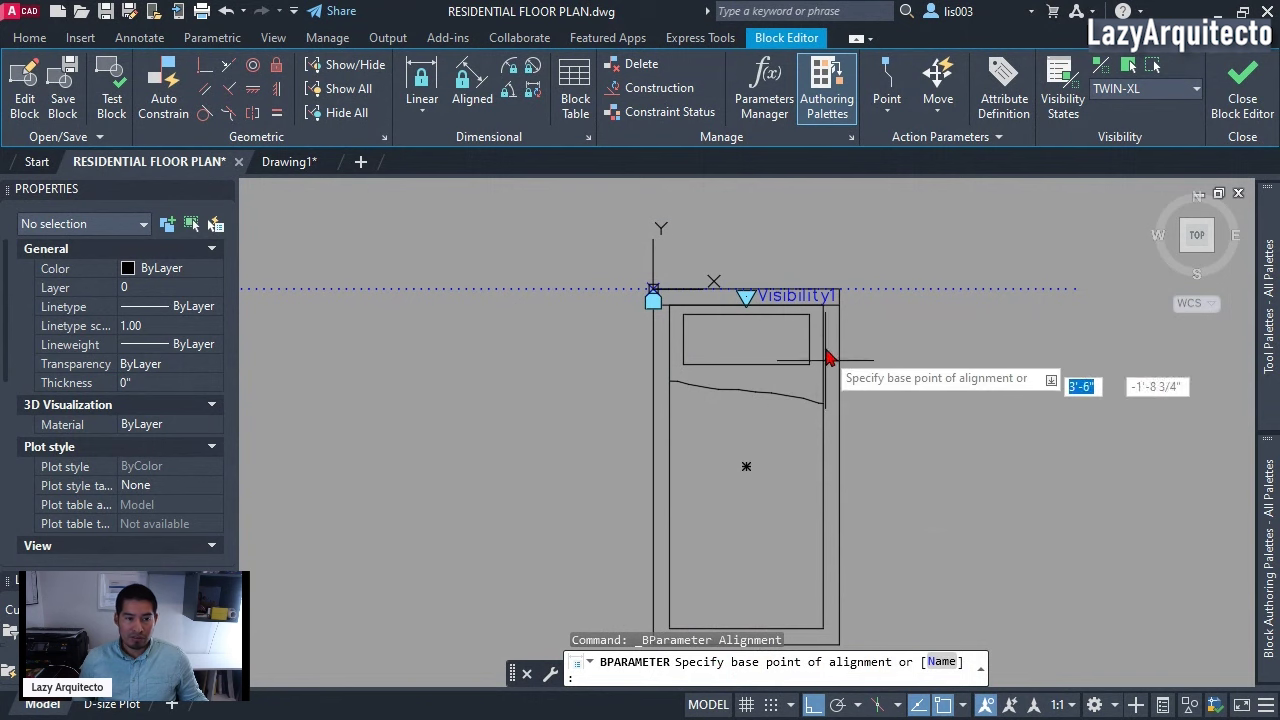
{"action": "left_click", "coordinate": [840, 297]}
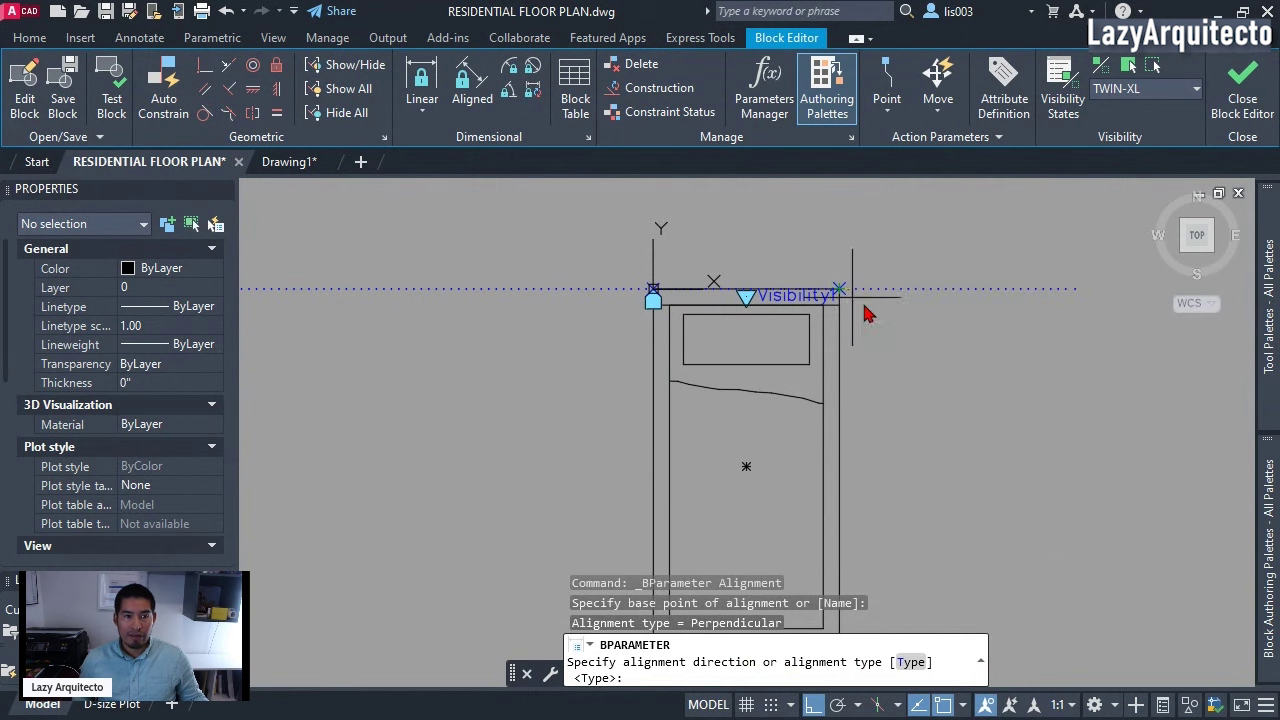
{"action": "left_click", "coordinate": [1116, 340]}
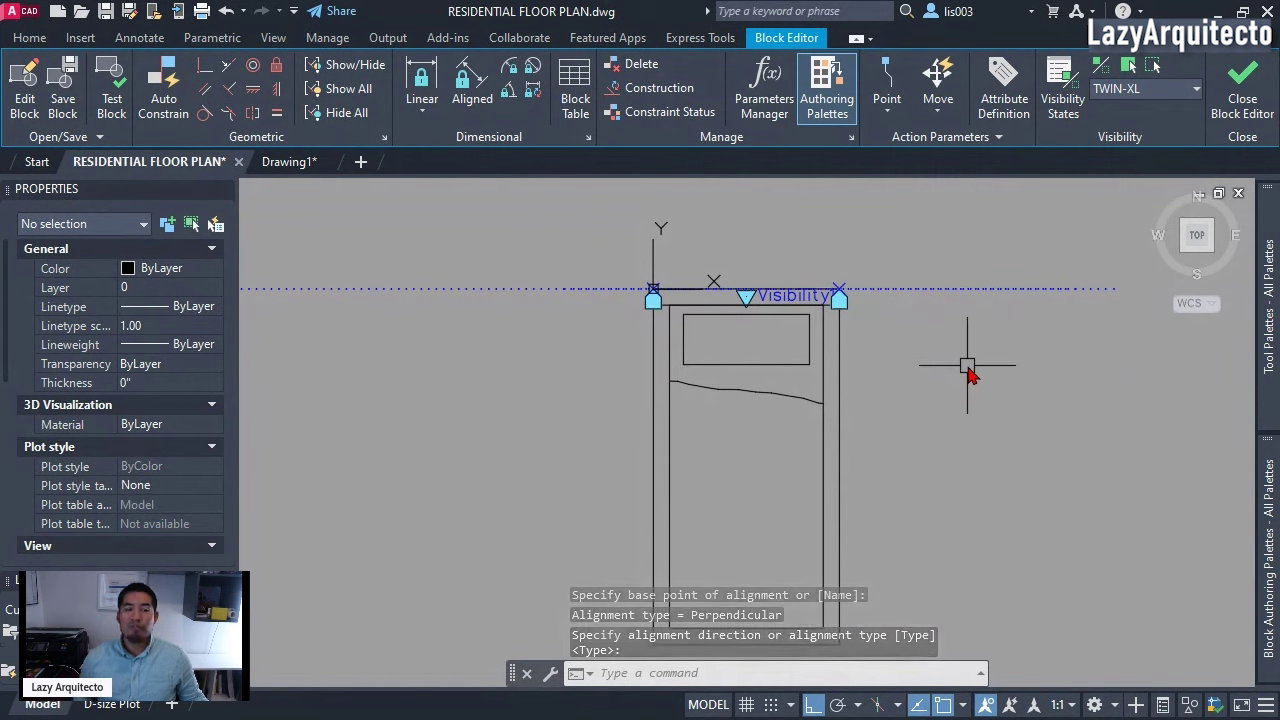
- Switch to the TWIN and QUEEN visibility states and examine the alignment parameters along the headboards
{"action": "left_click", "coordinate": [1115, 92]}
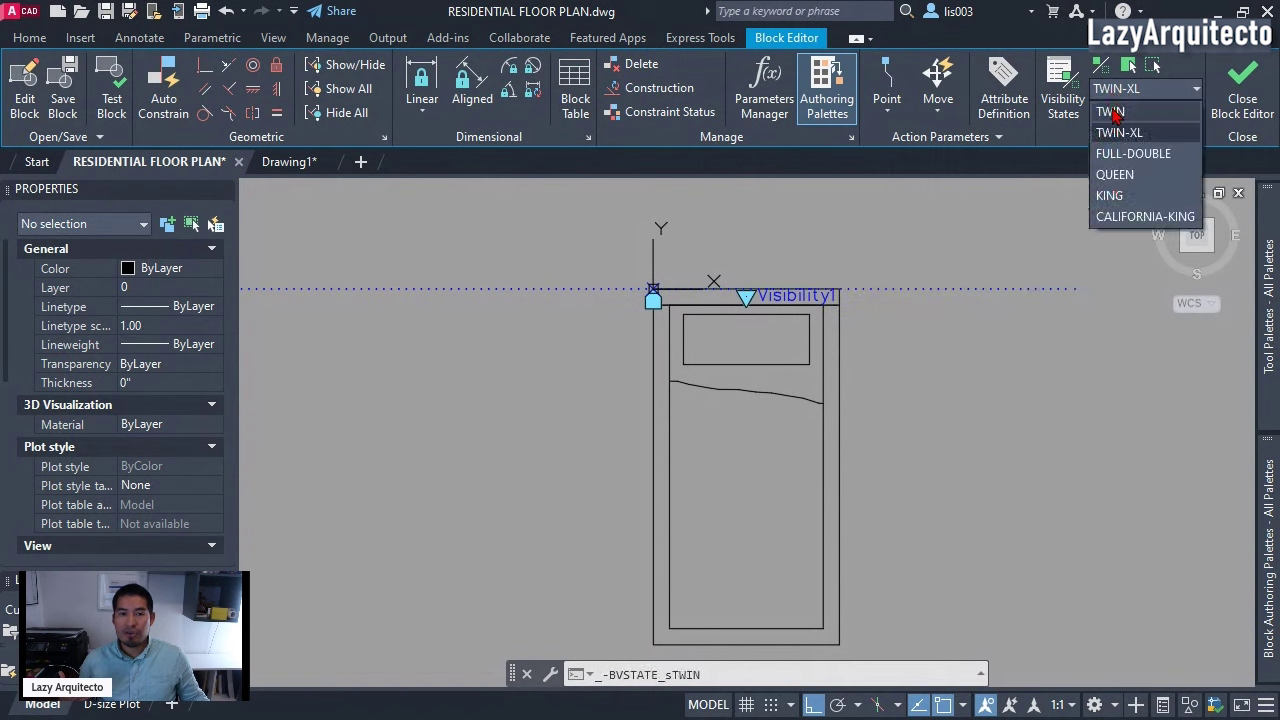
{"action": "left_click", "coordinate": [1112, 112]}
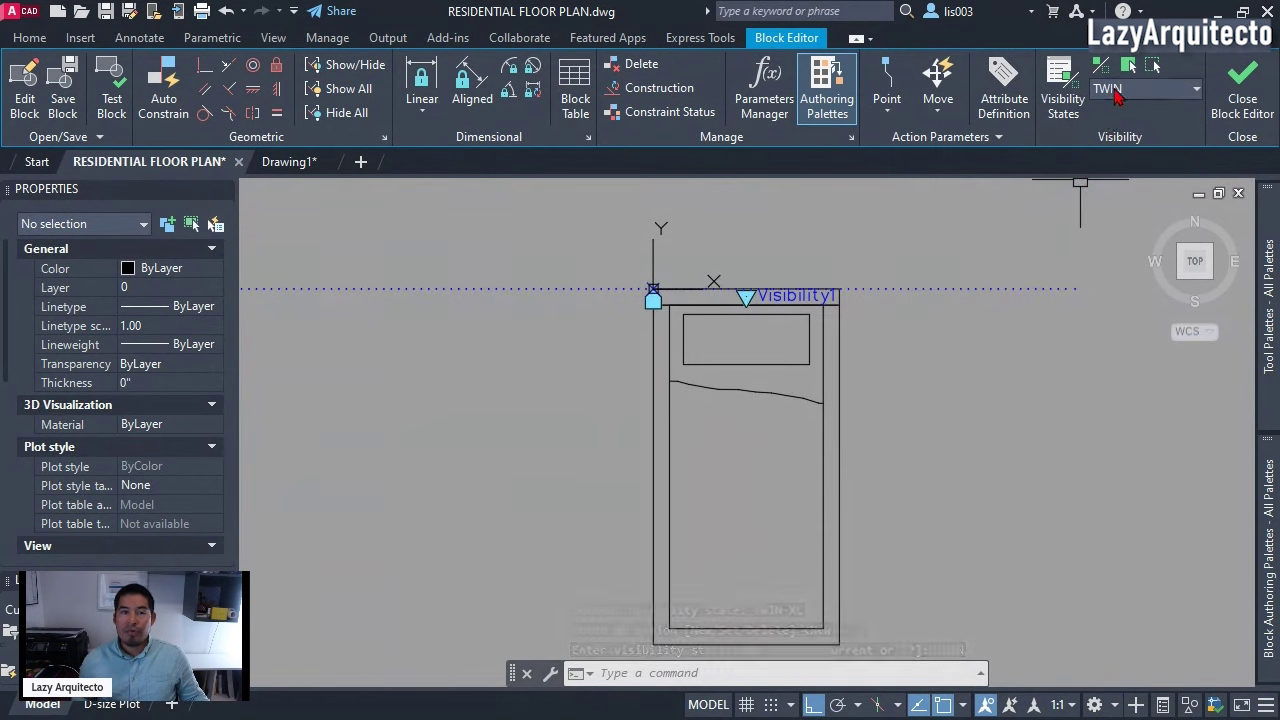
{"action": "left_click", "coordinate": [1118, 92]}
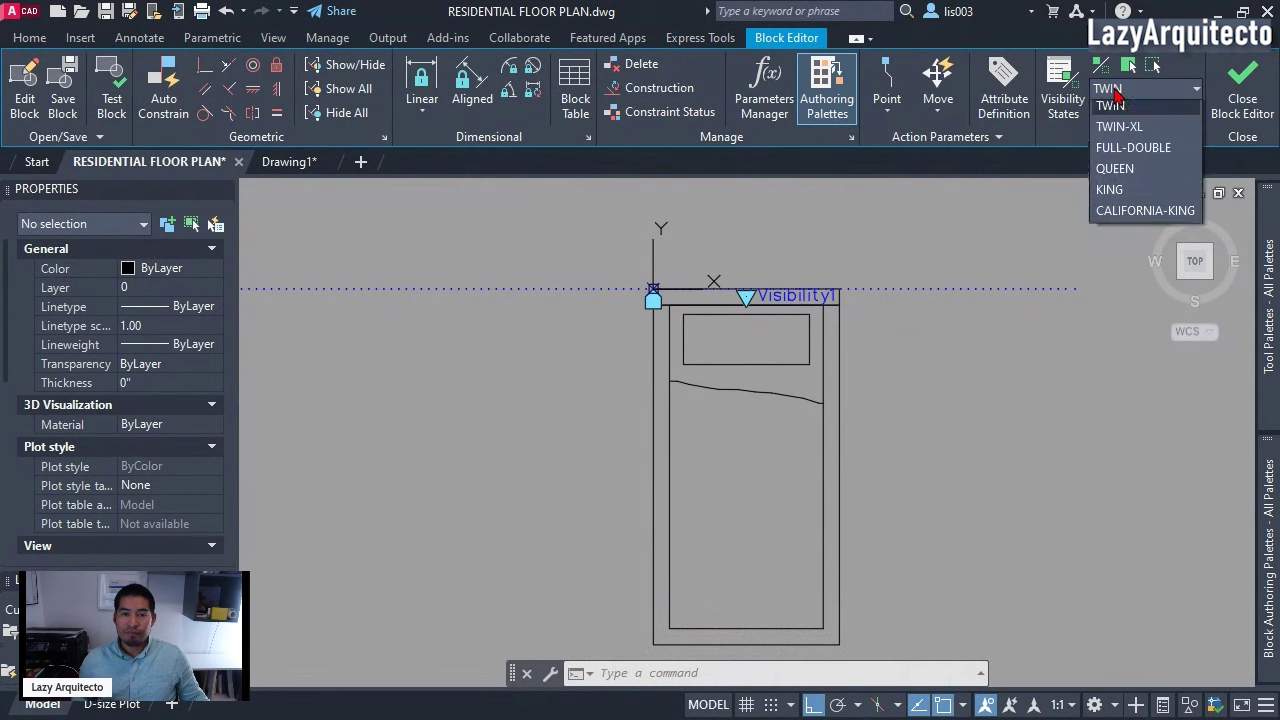
{"action": "left_click", "coordinate": [1116, 176]}
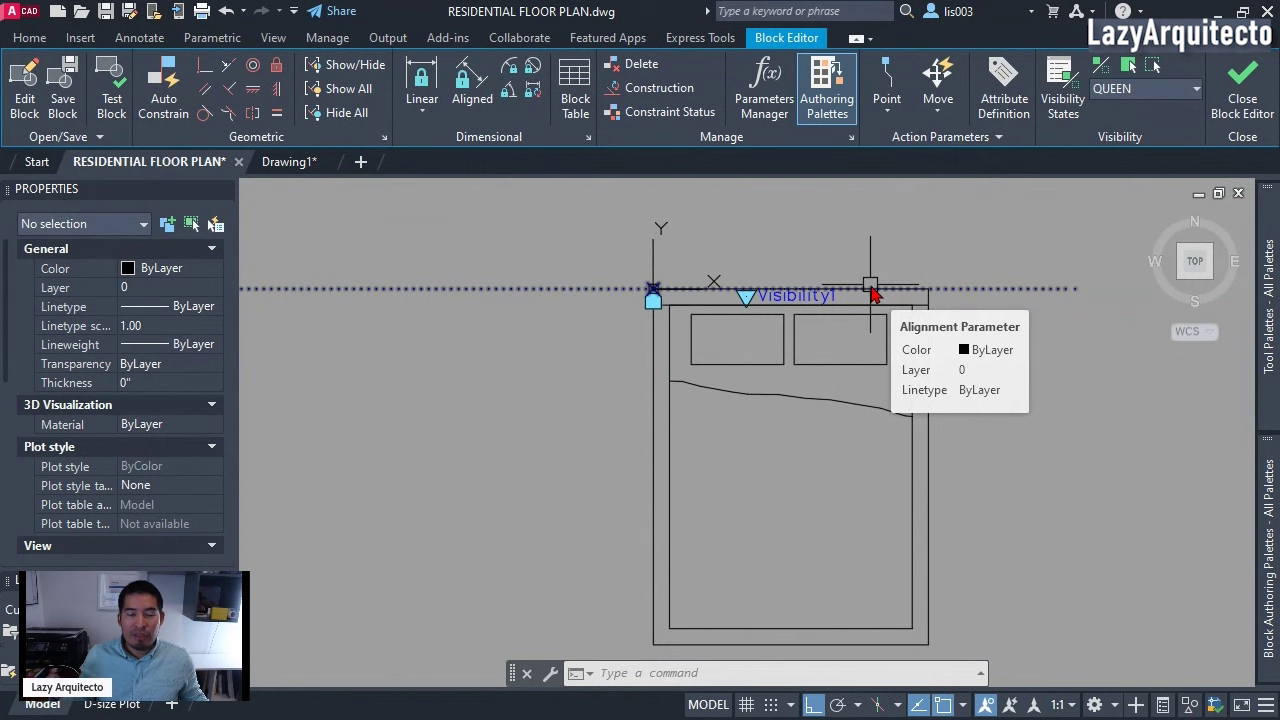
{"action": "scroll", "coordinate": [840, 290], "scroll_direction": "up", "scroll_amount": 4}
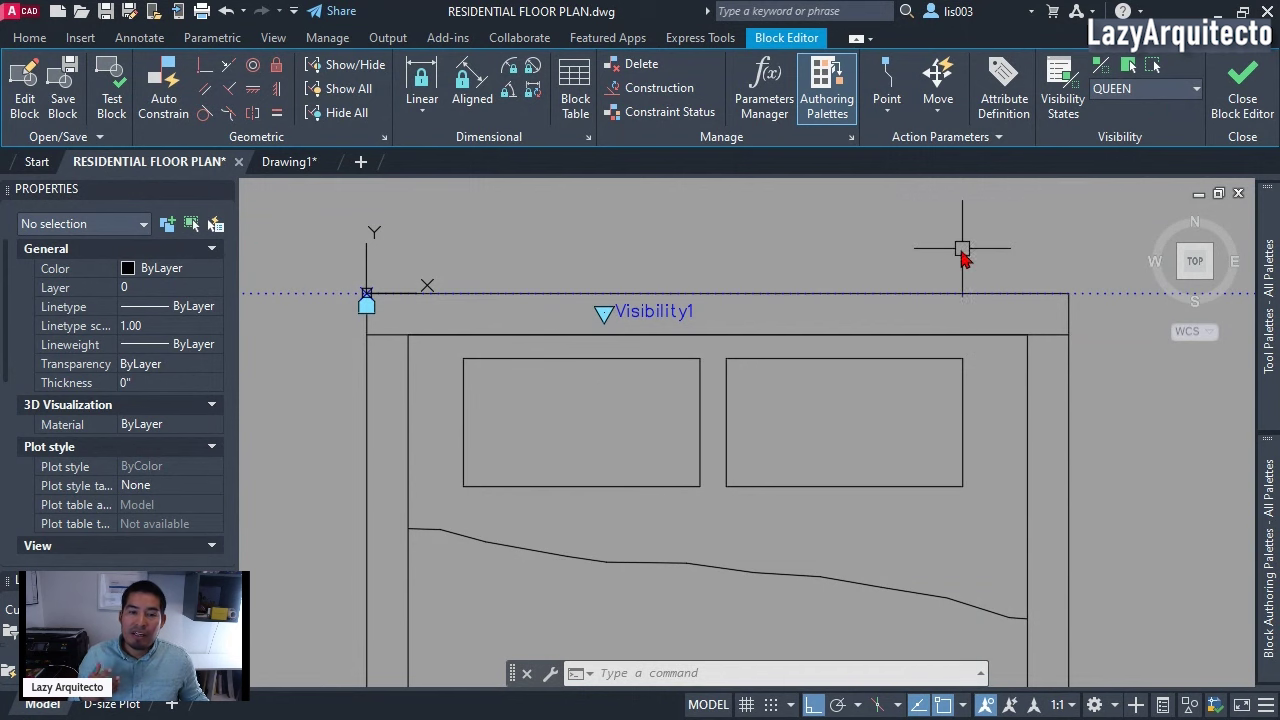
{"action": "scroll", "coordinate": [800, 350], "scroll_direction": "down", "scroll_amount": 4}
- Make TWIN the current visibility state and add a horizontal alignment parameter at the bed's upper-right corner
{"action": "left_click", "coordinate": [1152, 90]}
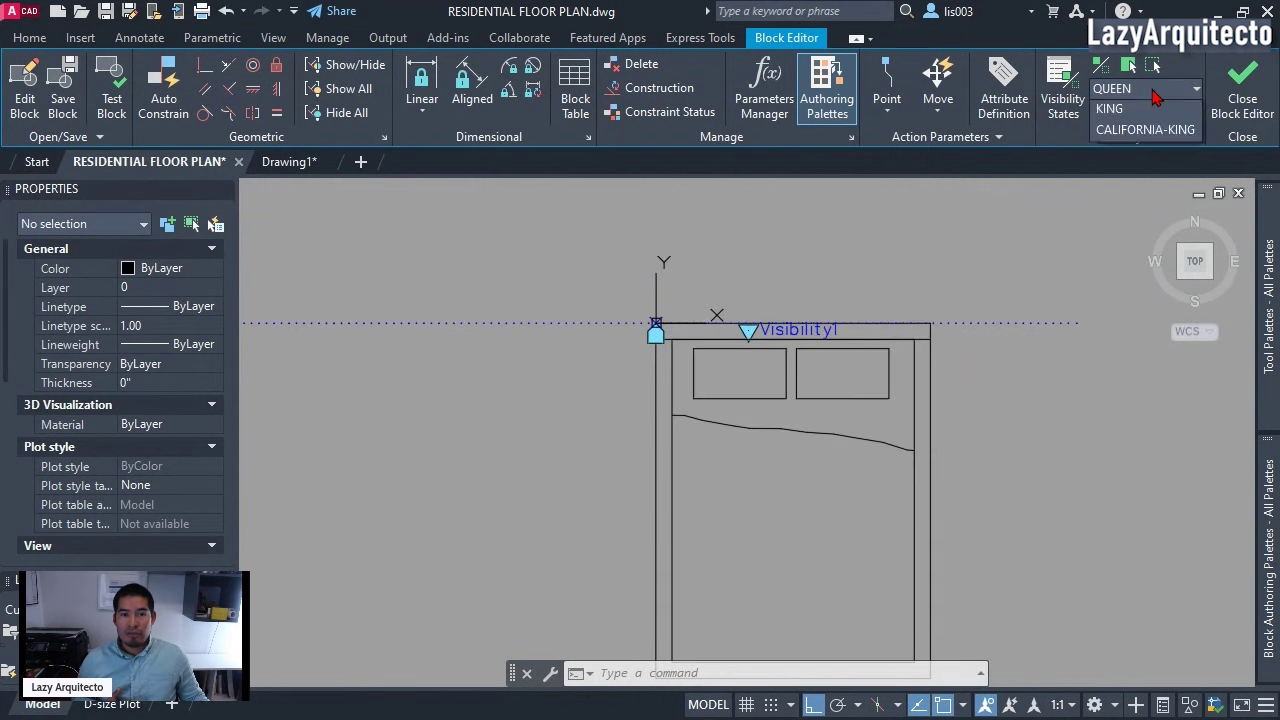
{"action": "left_click", "coordinate": [1150, 110]}
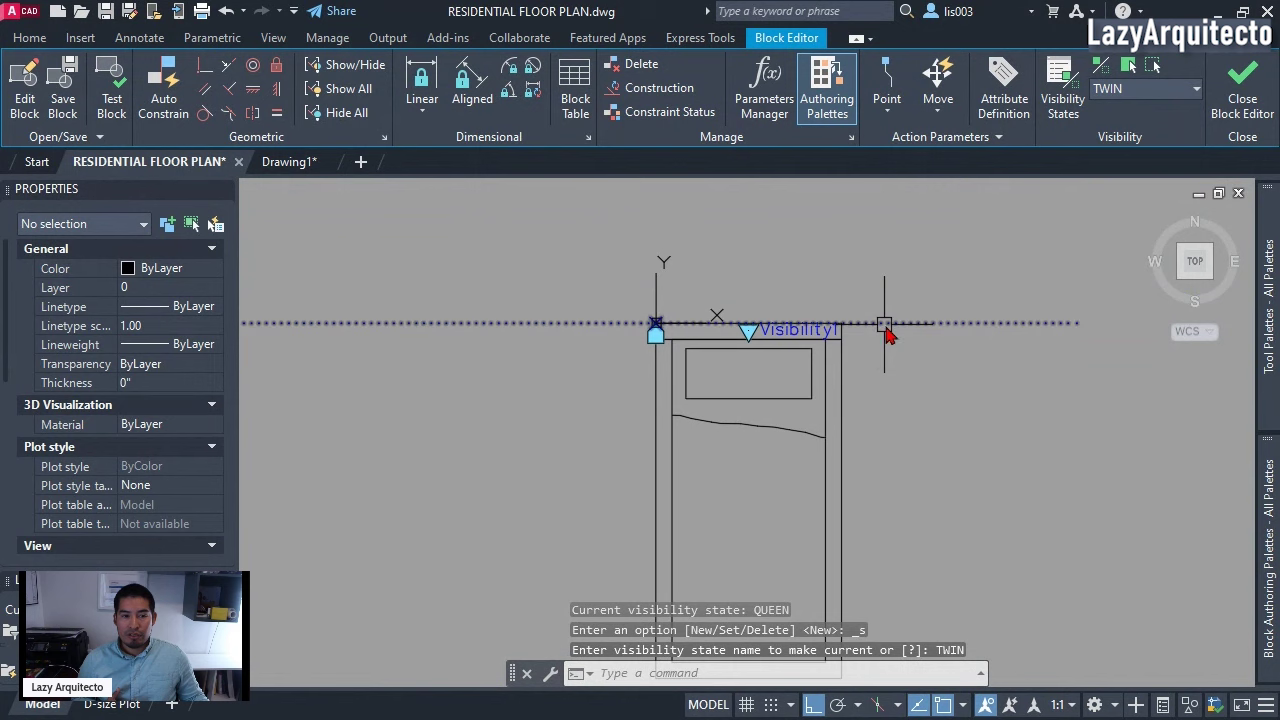
{"action": "mouse_move", "coordinate": [1266, 480]}
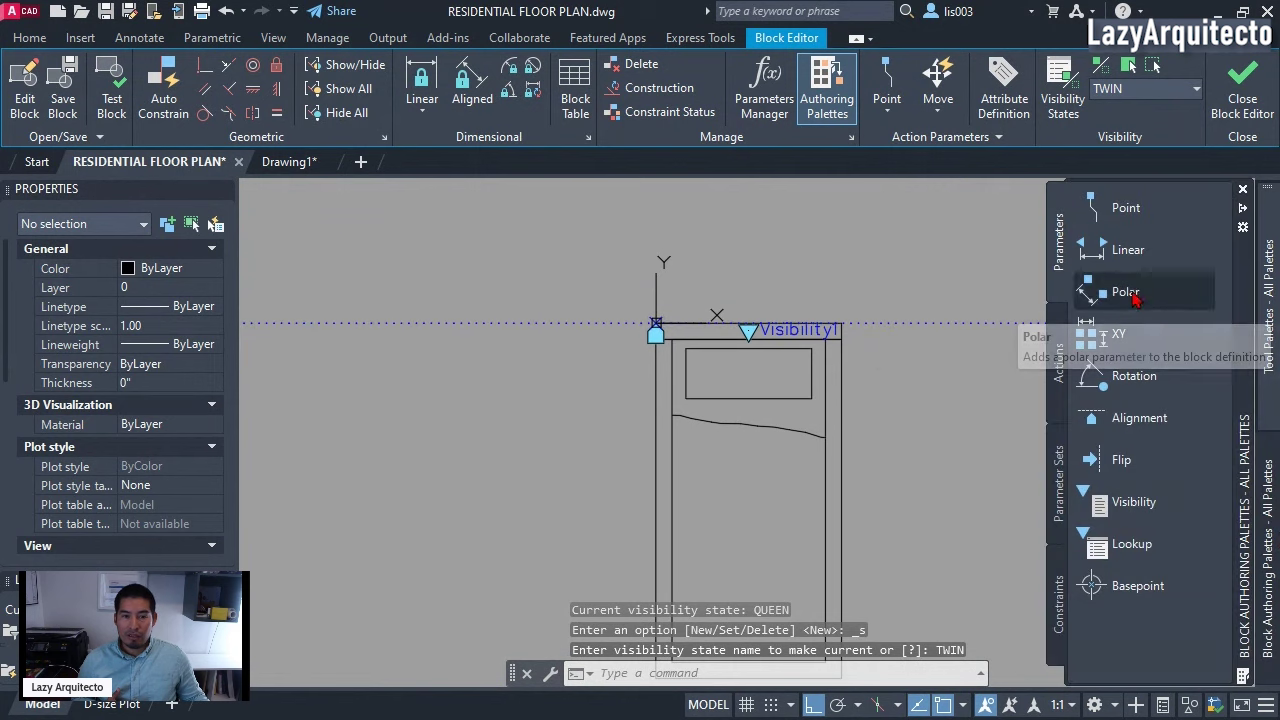
{"action": "left_click", "coordinate": [1144, 420]}
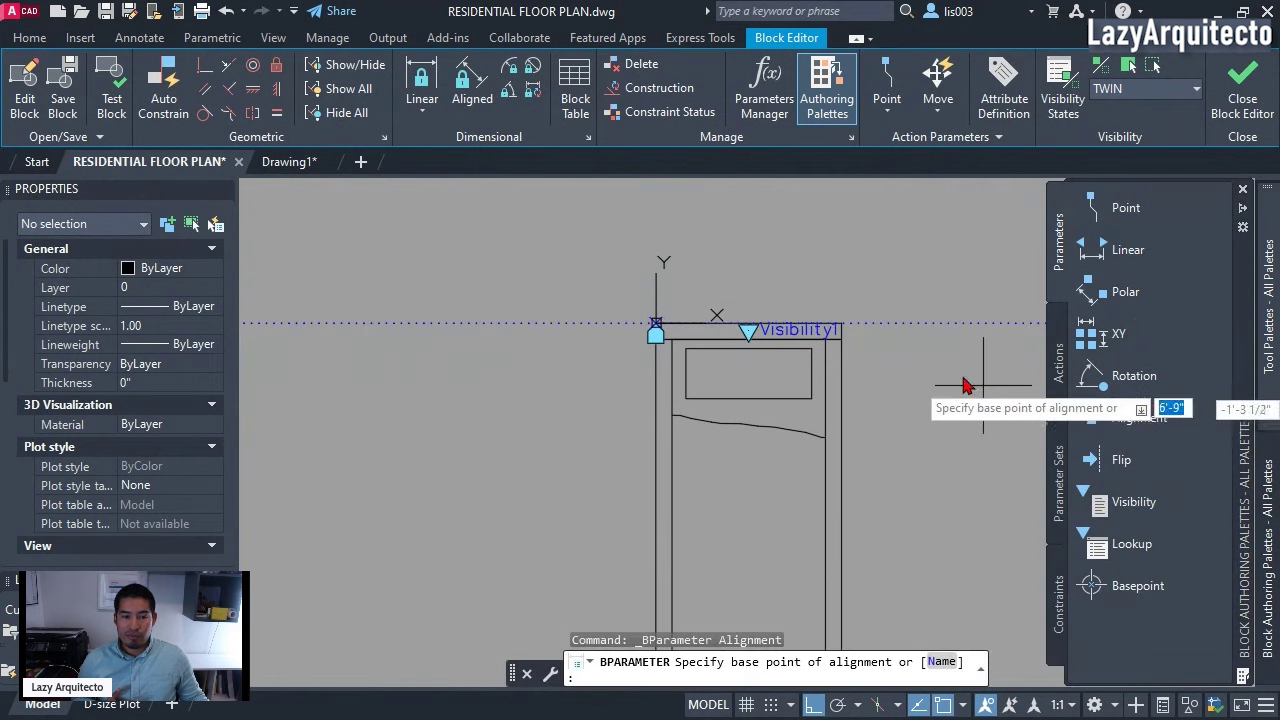
{"action": "left_click", "coordinate": [842, 327]}
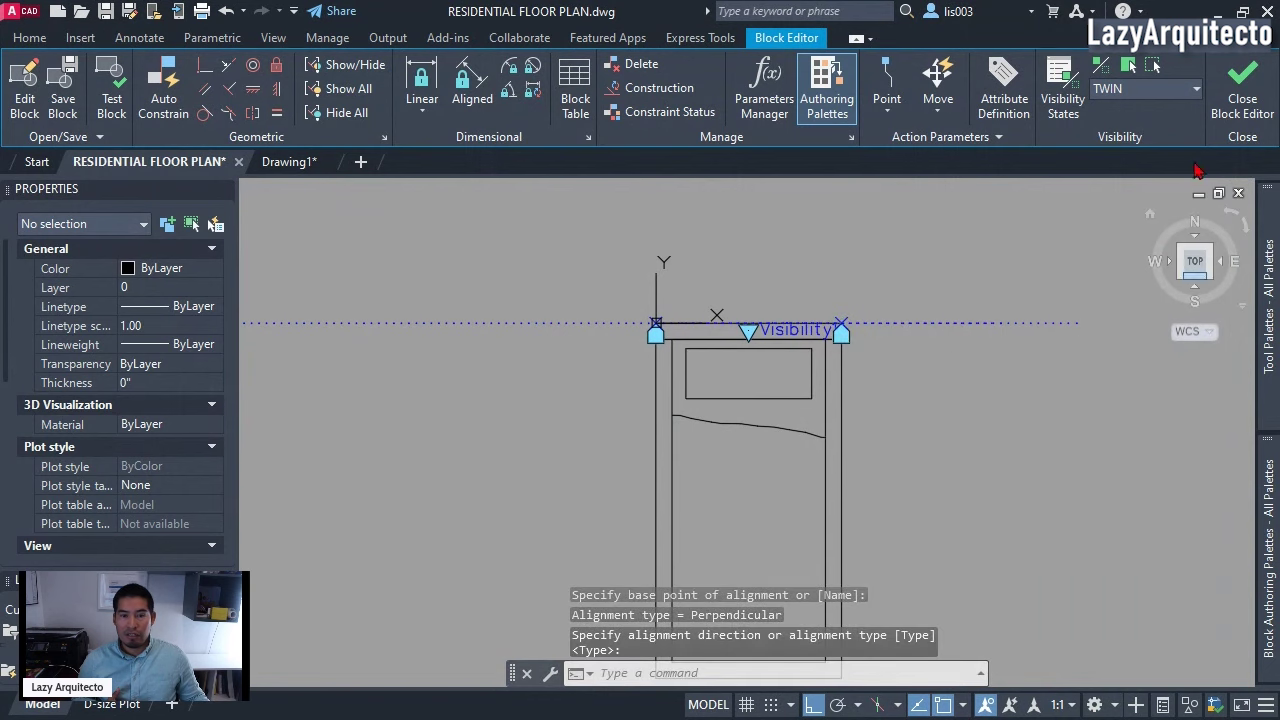
- Check the TWIN-XL state, switch to FULL-DOUBLE and add a horizontal alignment parameter at that bed's upper-right corner
{"action": "left_click", "coordinate": [1160, 90]}
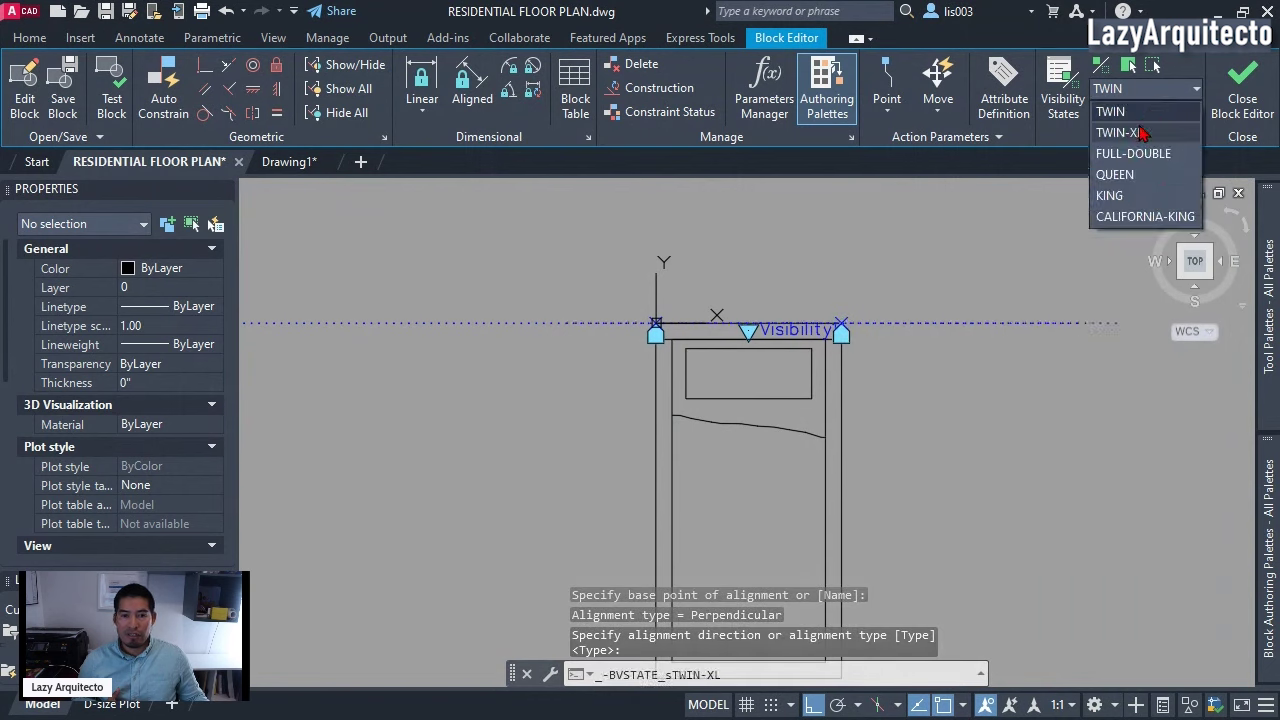
{"action": "left_click", "coordinate": [1142, 129]}
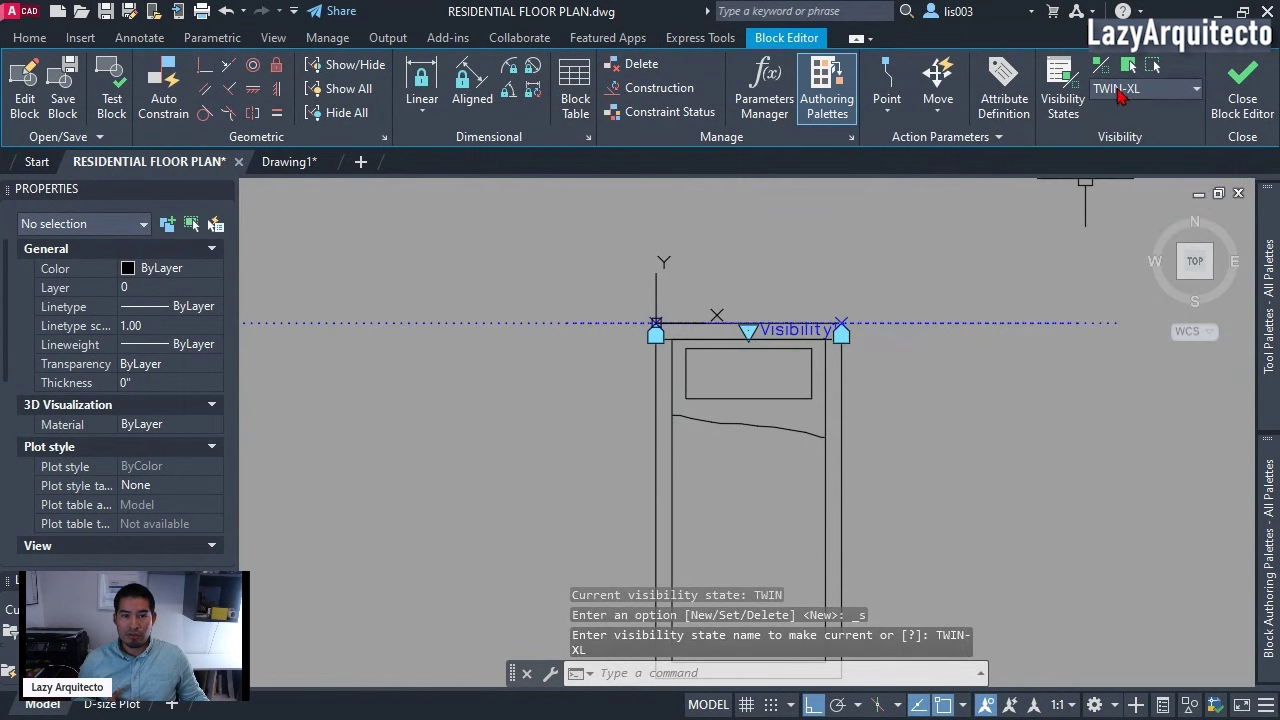
{"action": "left_click", "coordinate": [1120, 90]}
{"action": "left_click", "coordinate": [1130, 151]}
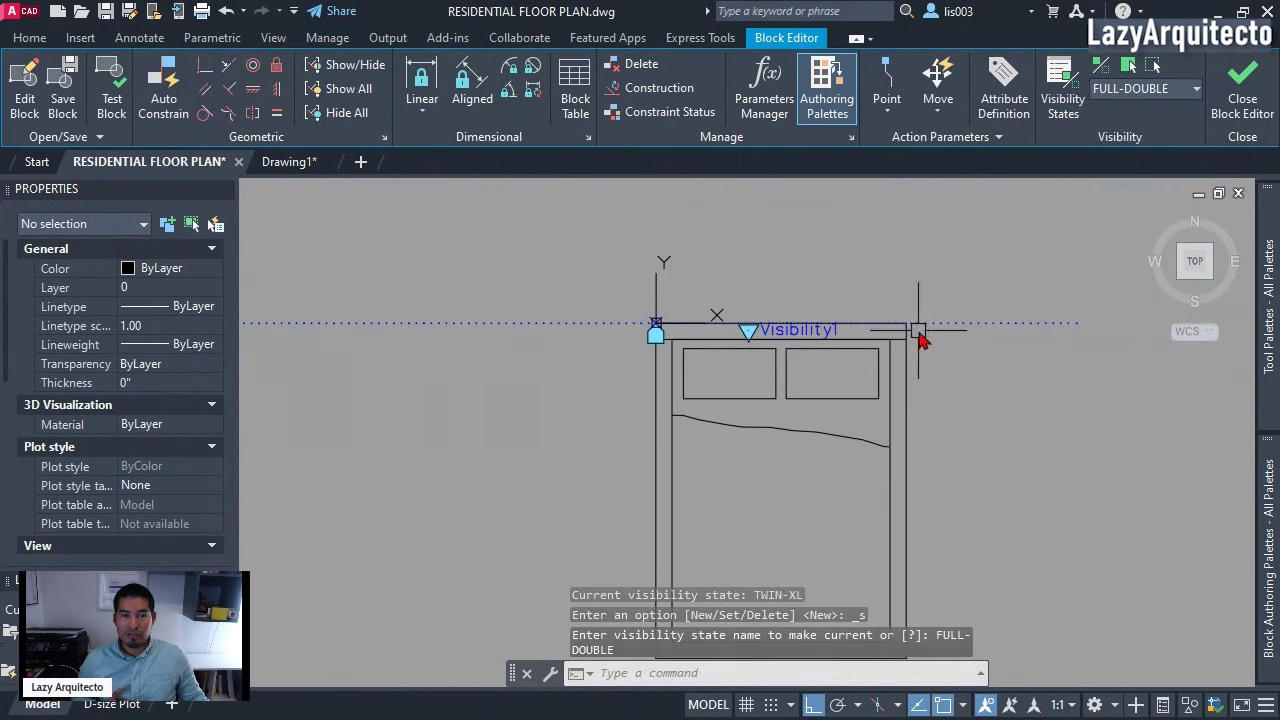
{"action": "mouse_move", "coordinate": [1268, 540]}
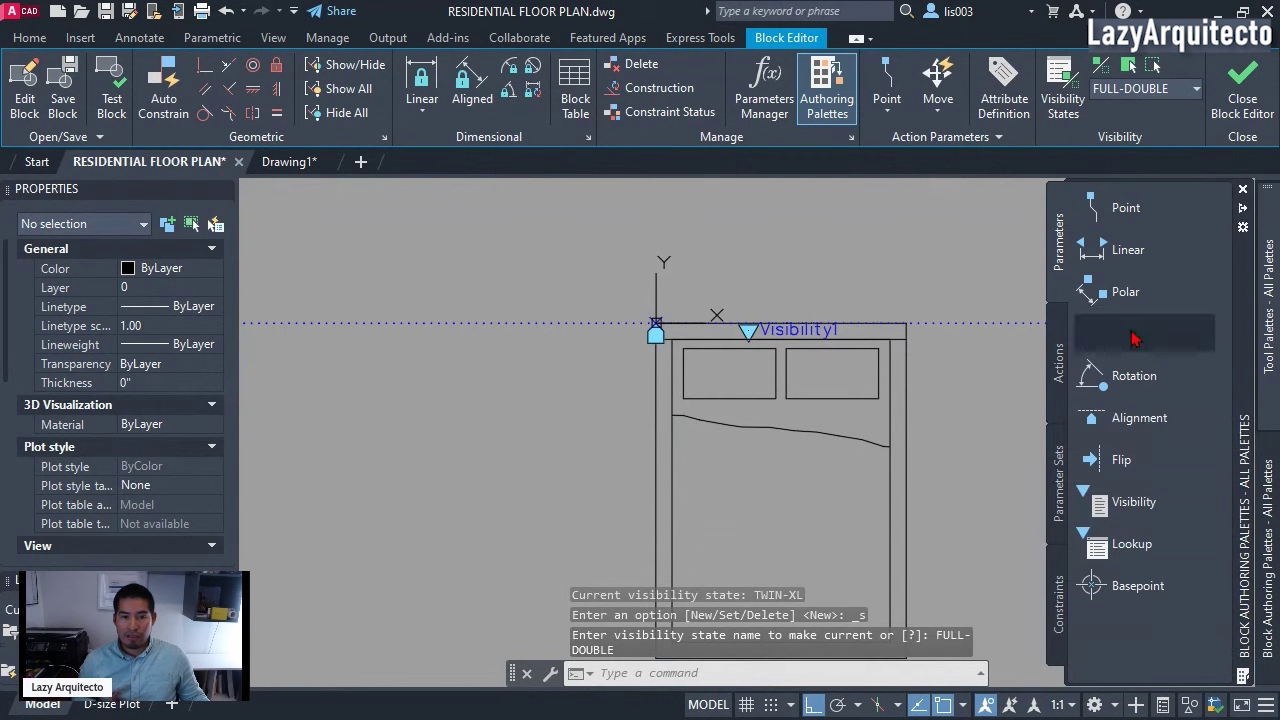
{"action": "left_click", "coordinate": [905, 323]}
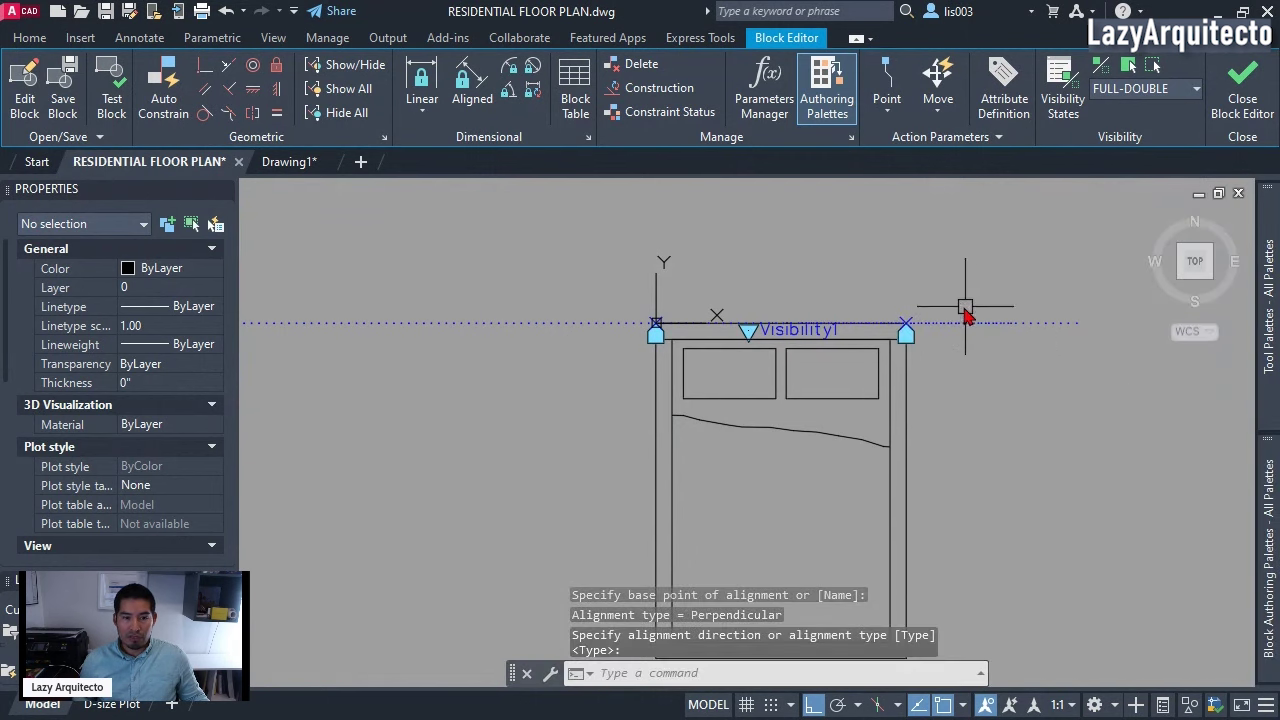
- Add a horizontal alignment parameter at the bed's upper-right corner in both the QUEEN and KING visibility states
{"action": "left_click", "coordinate": [1150, 88]}
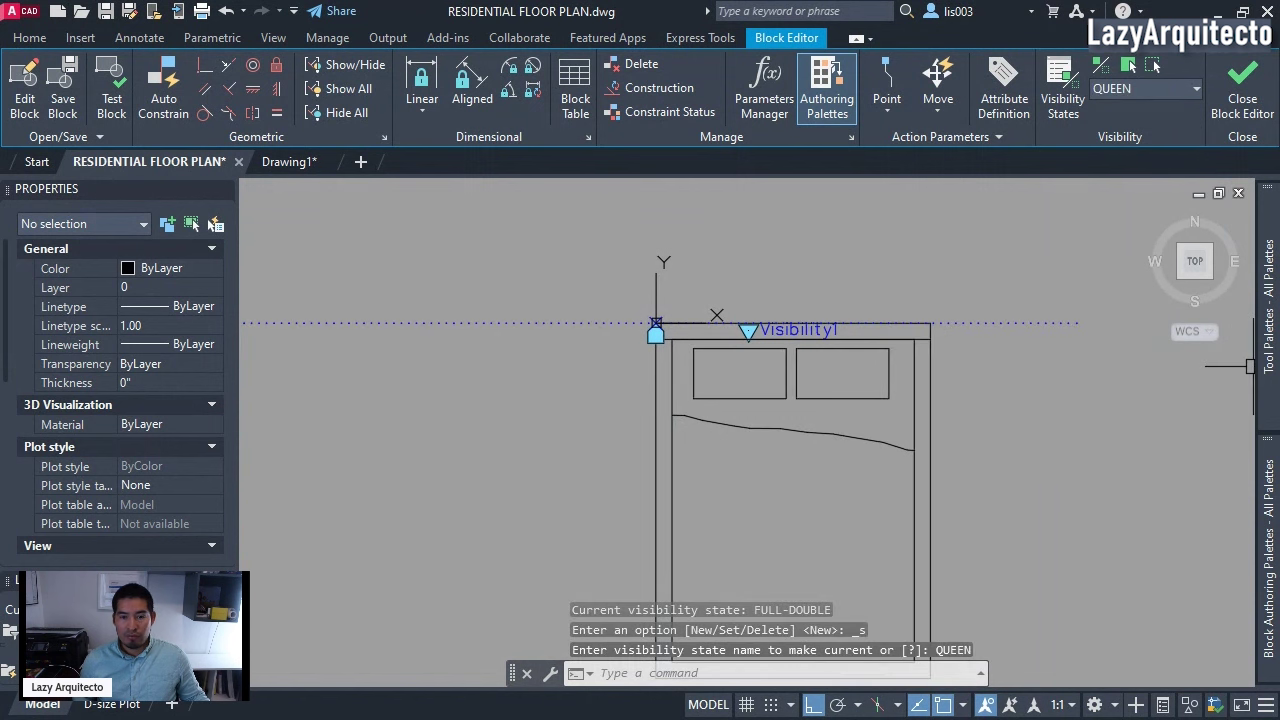
{"action": "left_click", "coordinate": [1150, 88]}
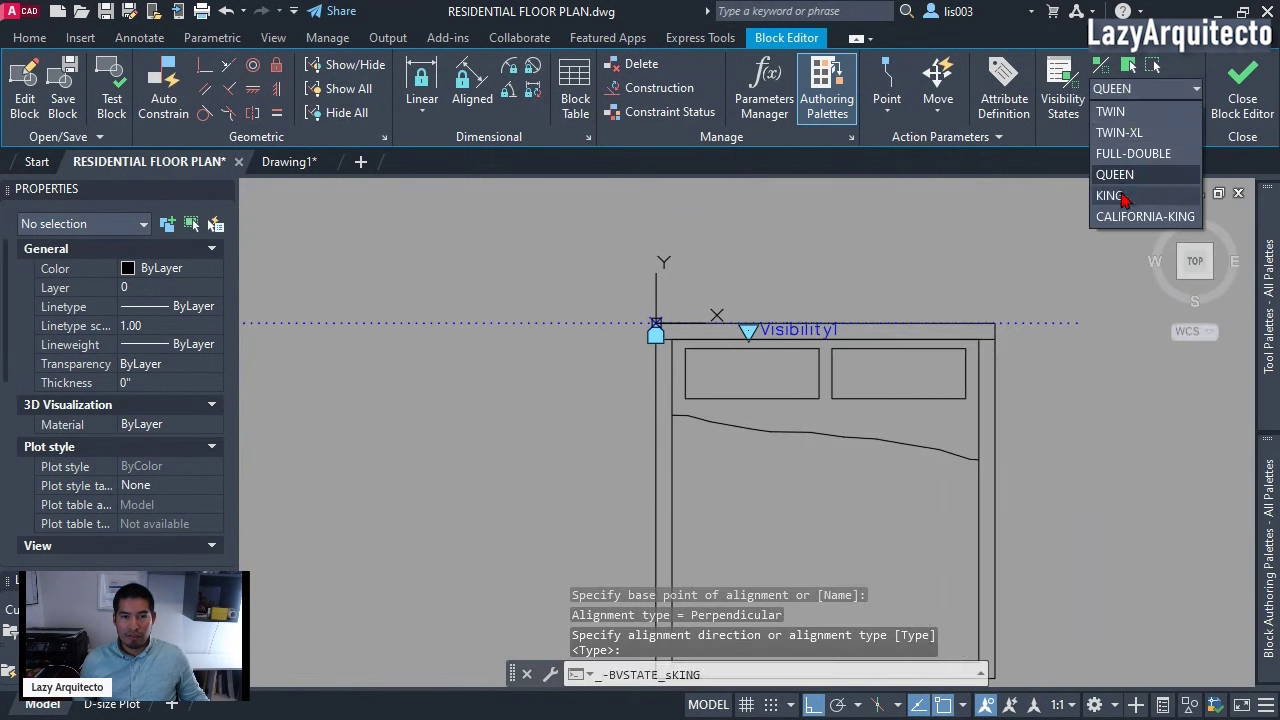
{"action": "left_click", "coordinate": [1125, 194]}
{"action": "mouse_move", "coordinate": [1268, 500]}
{"action": "left_click", "coordinate": [1143, 417]}
{"action": "left_click", "coordinate": [993, 334]}
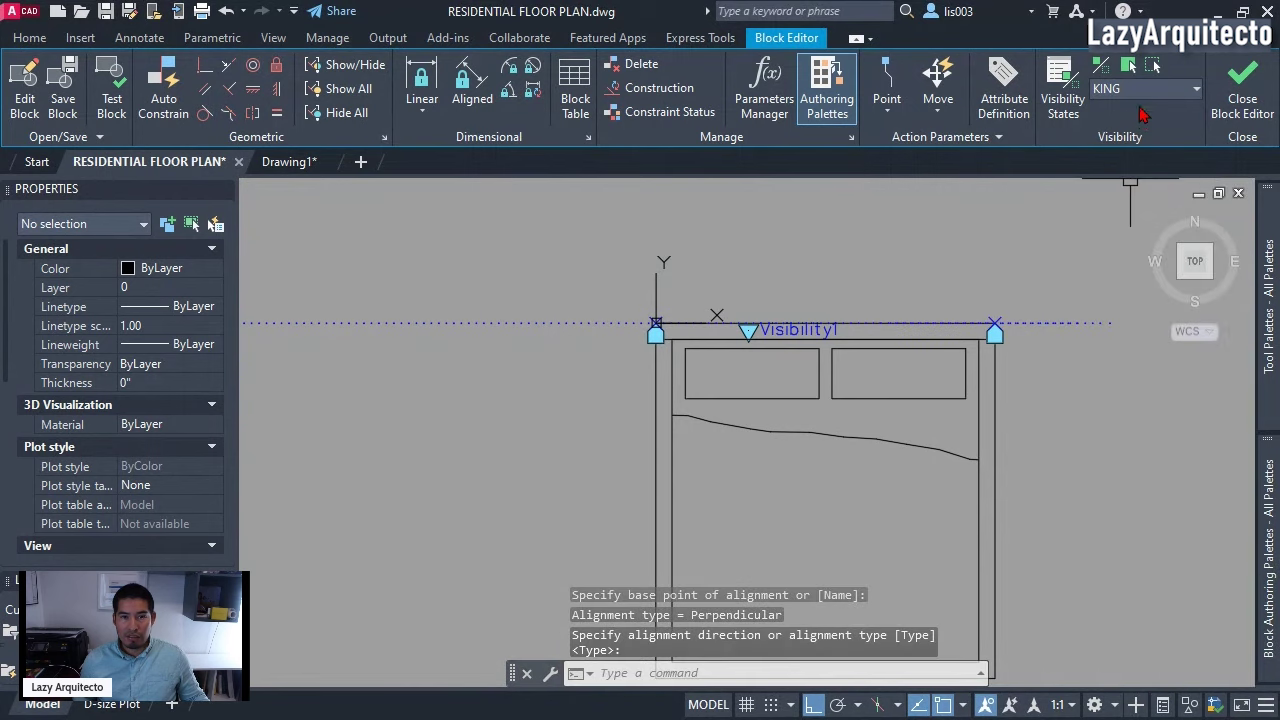
- Switch to the CALIFORNIA-KING visibility state and add a horizontal alignment parameter at the bed's upper-right corner
{"action": "left_click", "coordinate": [1150, 88]}
{"action": "left_click", "coordinate": [1150, 215]}
{"action": "mouse_move", "coordinate": [1266, 560]}
{"action": "left_click", "coordinate": [1145, 417]}
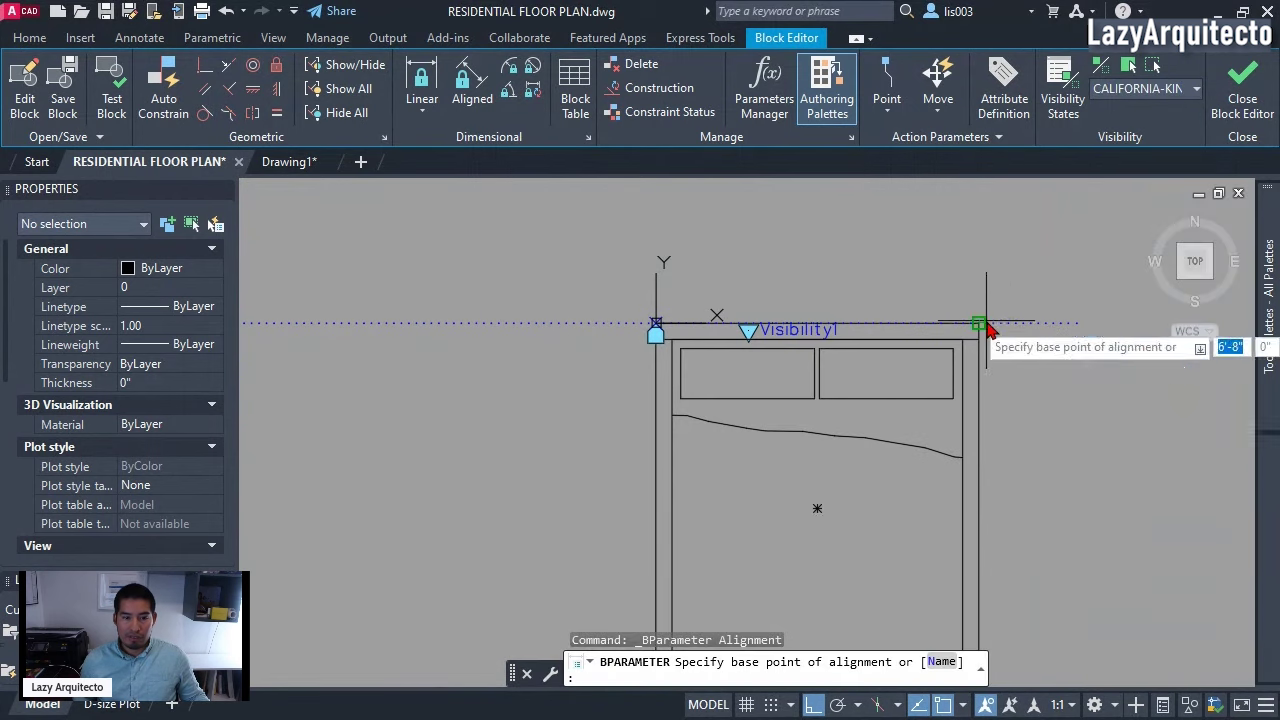
{"action": "left_click", "coordinate": [986, 331]}
- Close the Block Editor and save the changes to the LAZY-BED block
{"action": "scroll", "coordinate": [857, 455], "scroll_direction": "down", "scroll_amount": 2}
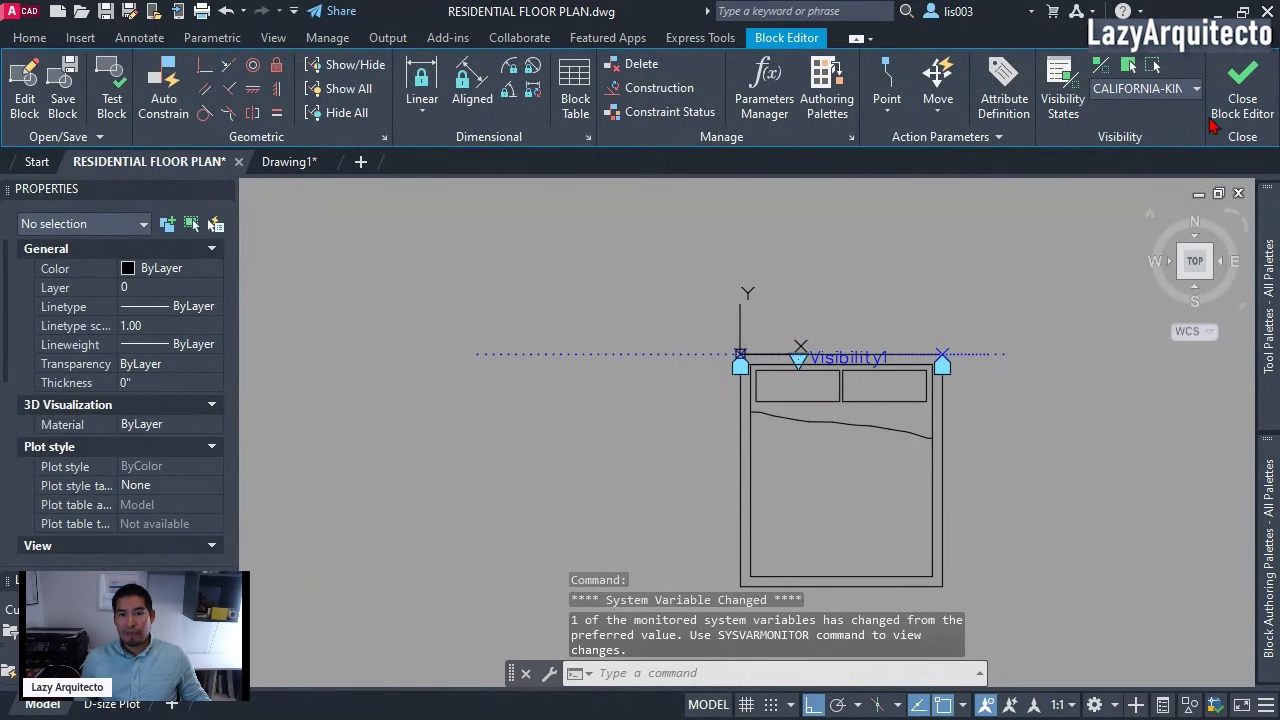
{"action": "left_click", "coordinate": [1256, 96]}
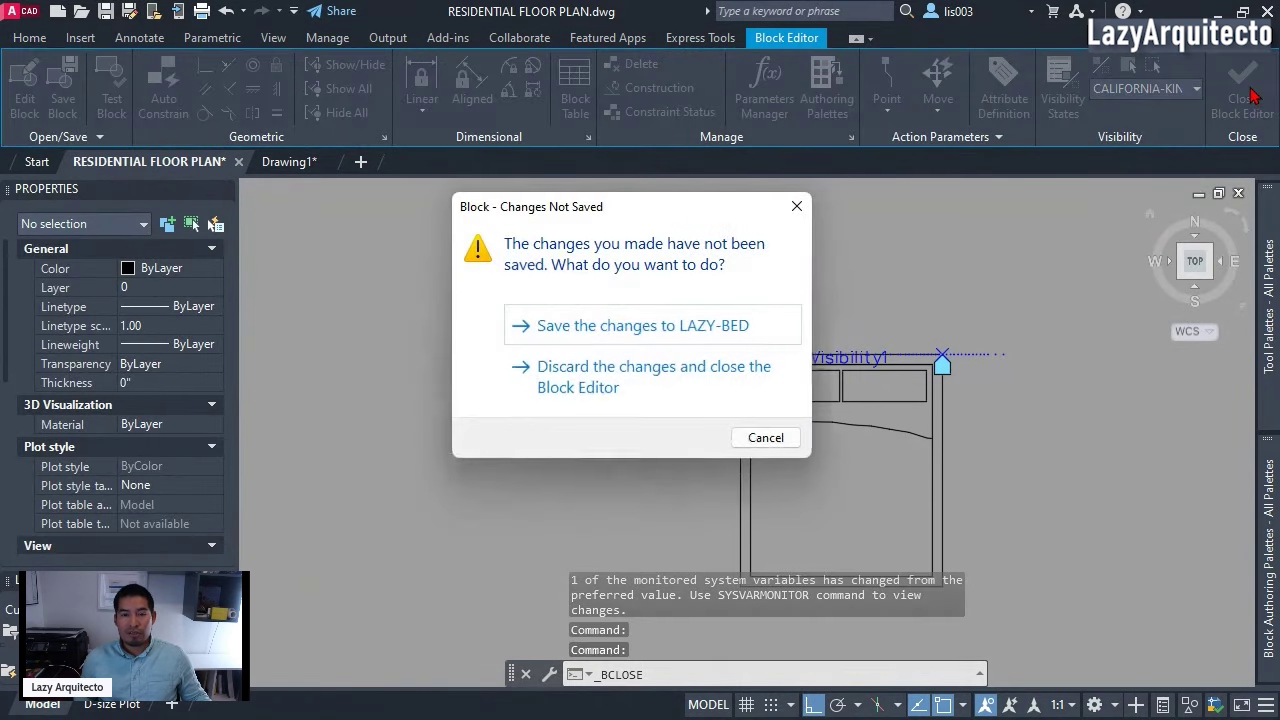
{"action": "left_click", "coordinate": [678, 326]}
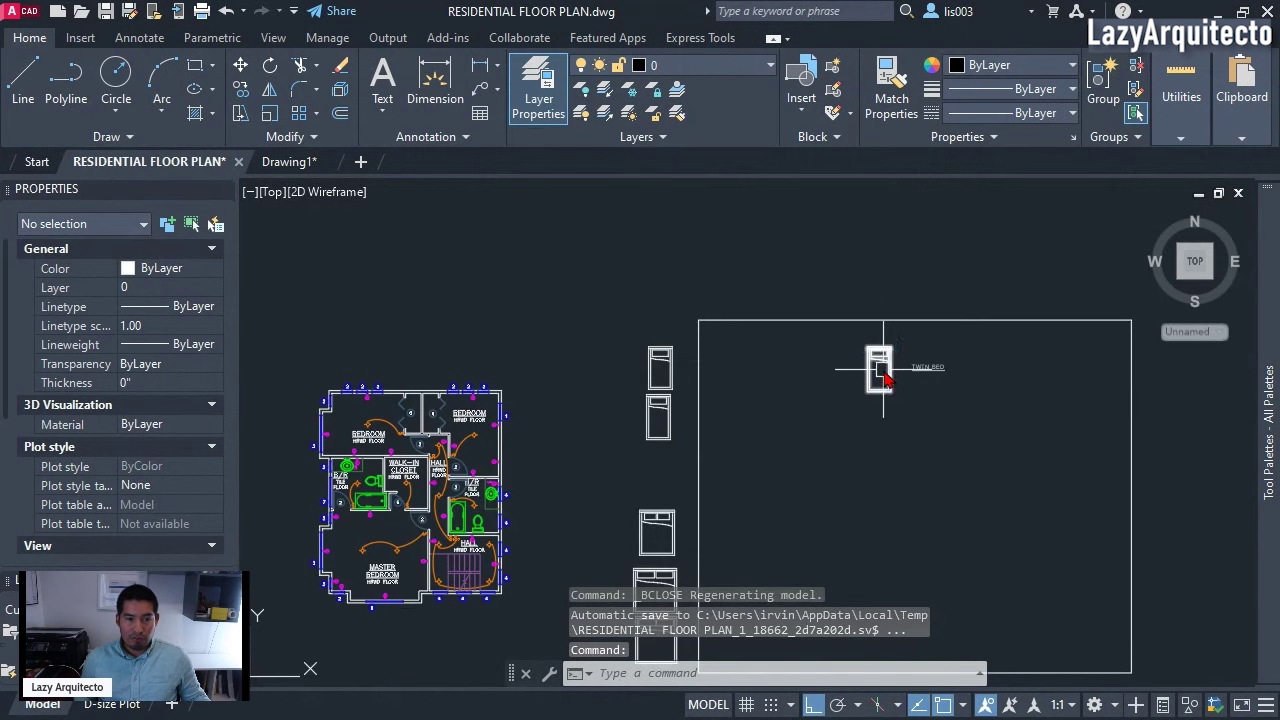
{"action": "left_click", "coordinate": [880, 370]}
{"action": "key", "text": "Escape"}
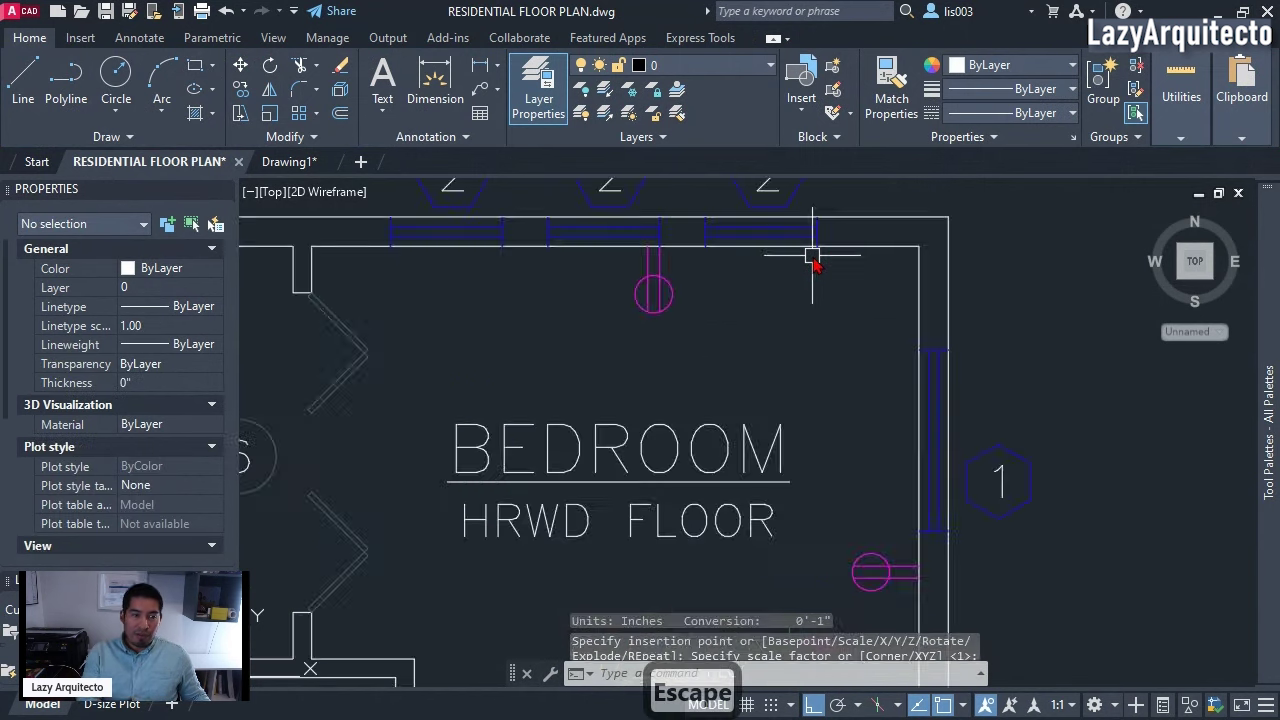
{"action": "scroll", "coordinate": [777, 286], "scroll_direction": "down", "scroll_amount": 4}
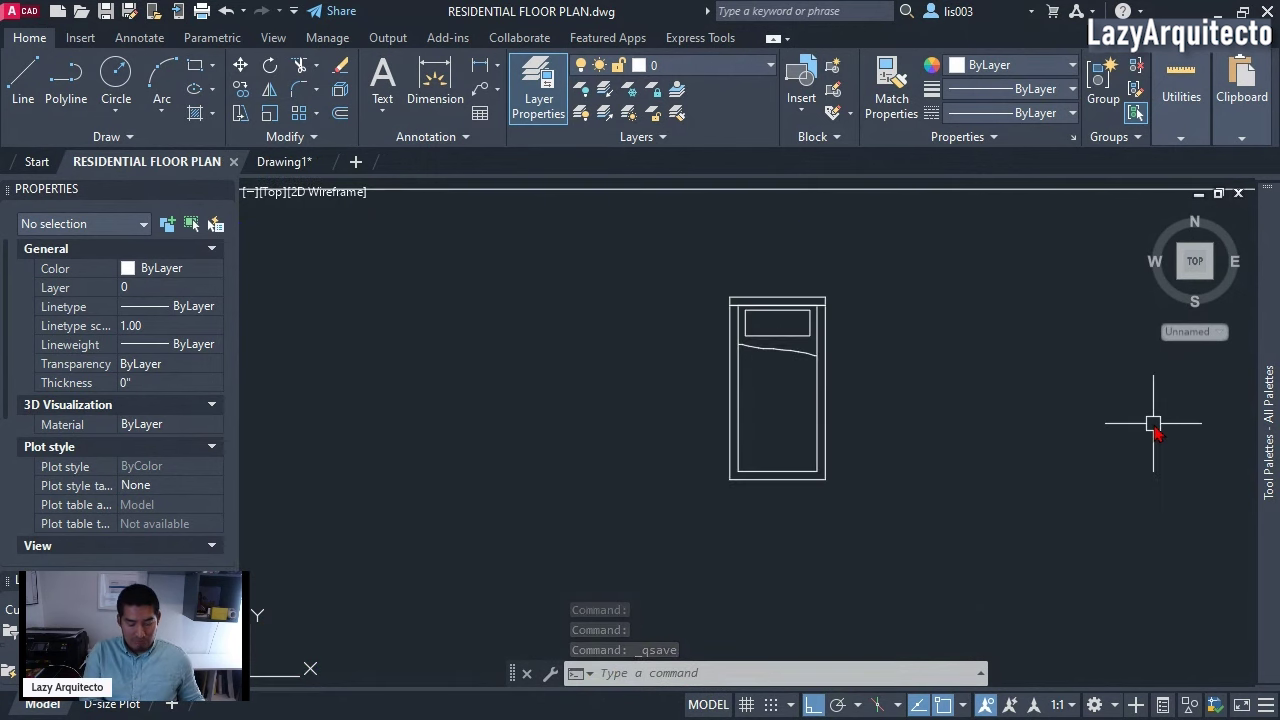
- Toggle the tool palettes off and on again and add a new empty palette
{"action": "key", "text": "ctrl+3"}
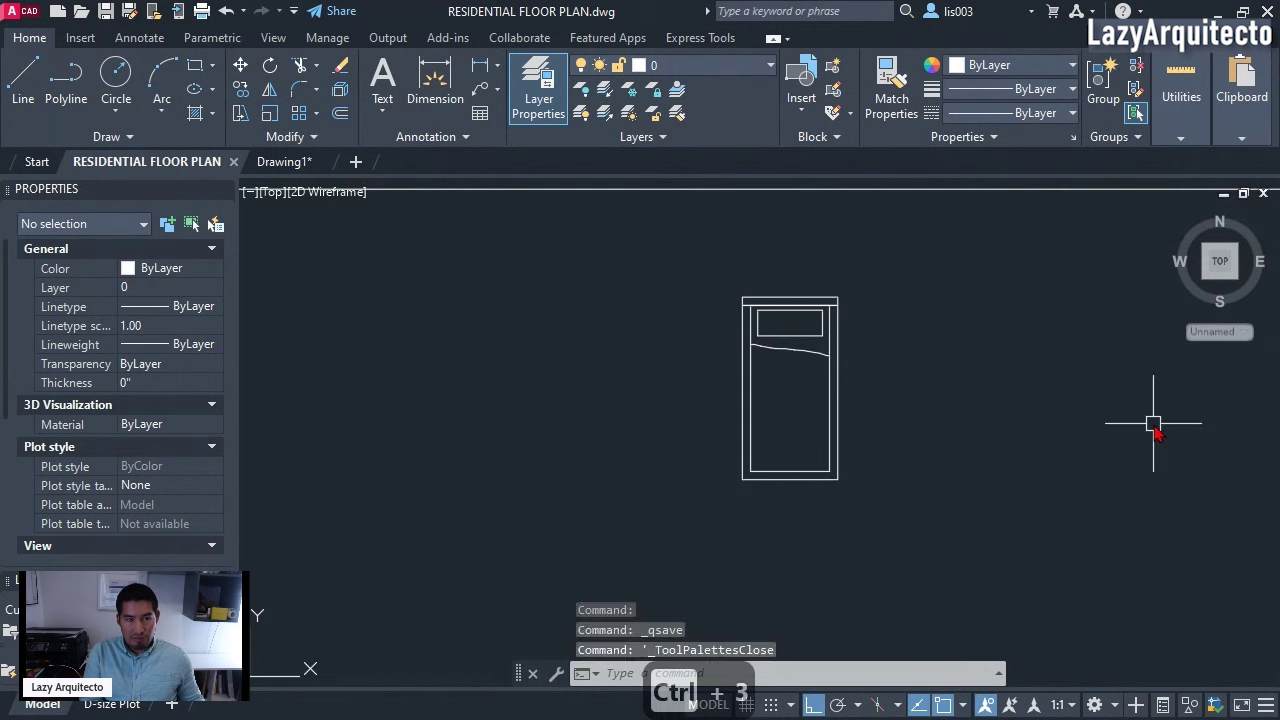
{"action": "key", "text": "ctrl+3"}
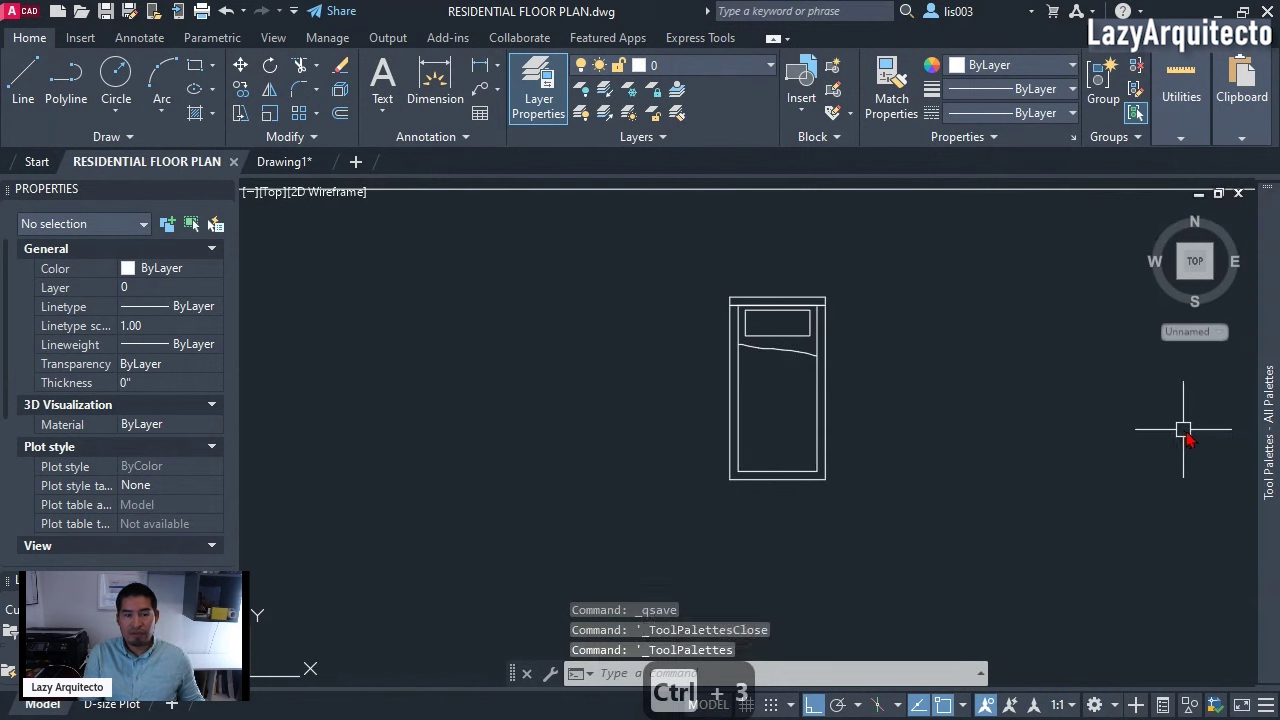
{"action": "mouse_move", "coordinate": [1269, 389]}
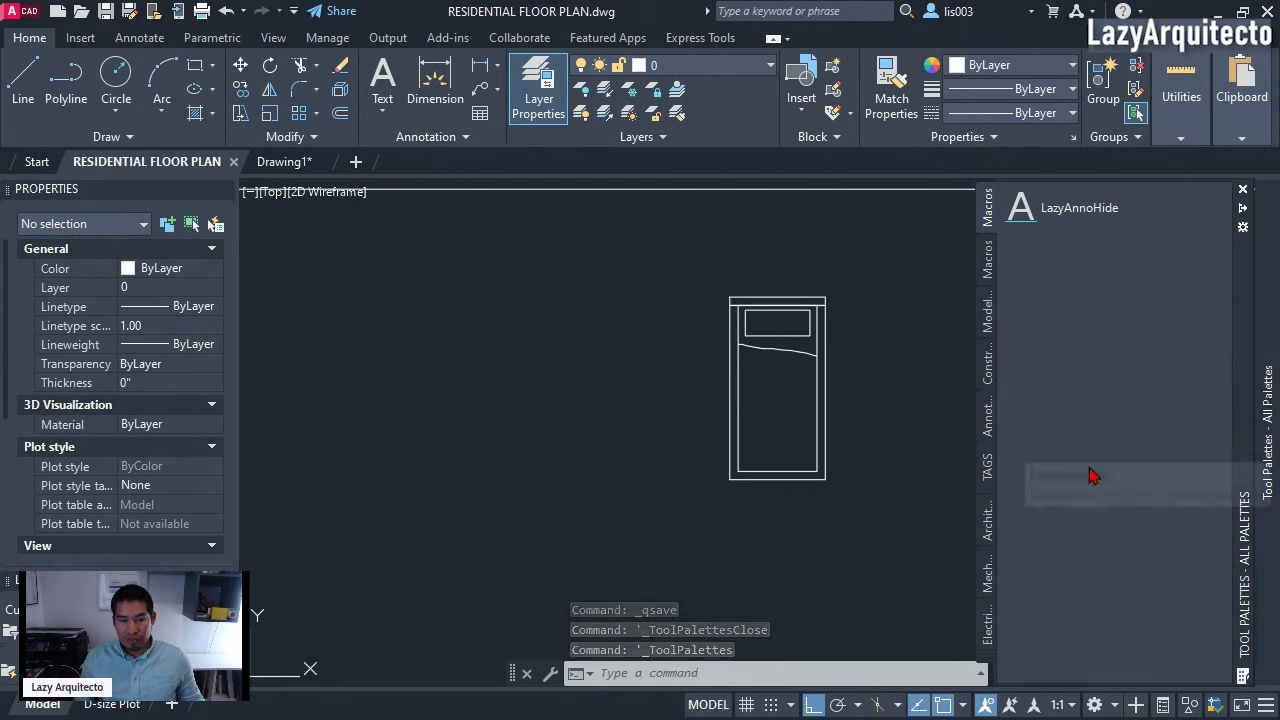
{"action": "right_click", "coordinate": [1097, 558]}
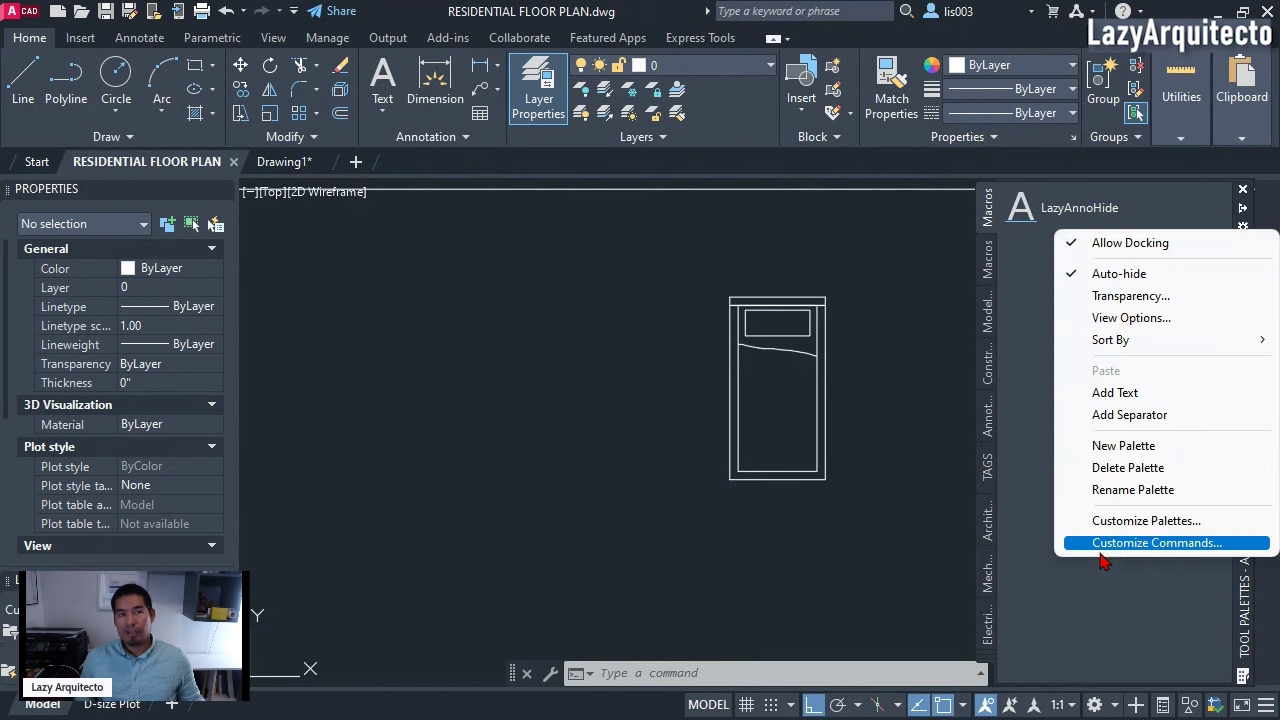
{"action": "left_click", "coordinate": [1123, 446]}
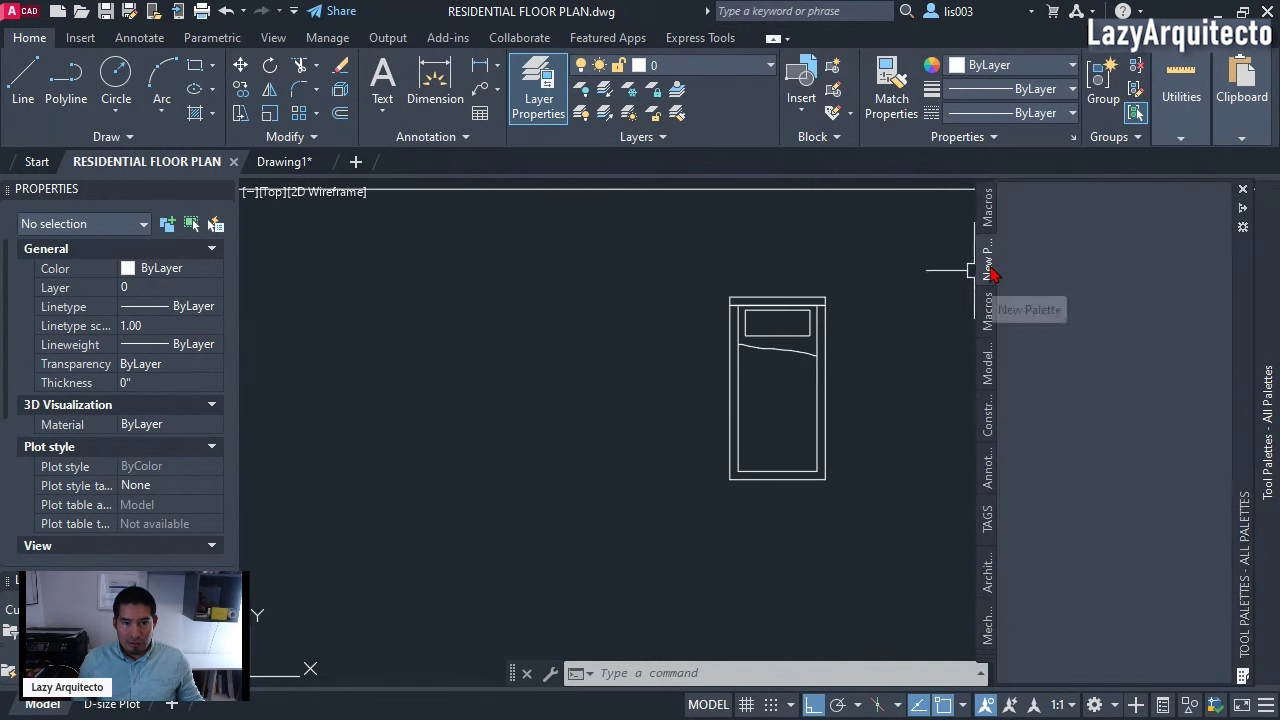
- Rename the new tool palette as MY BLOCKS
{"action": "left_click", "coordinate": [987, 262]}
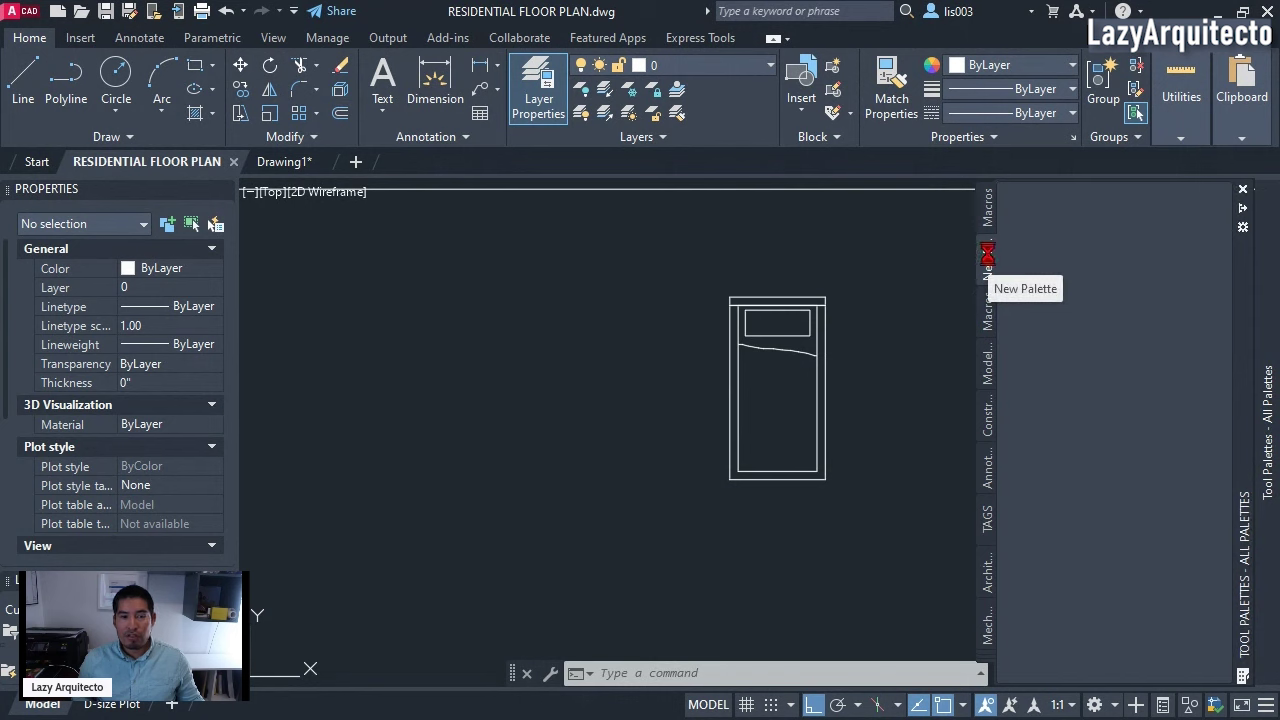
{"action": "right_click", "coordinate": [989, 259]}
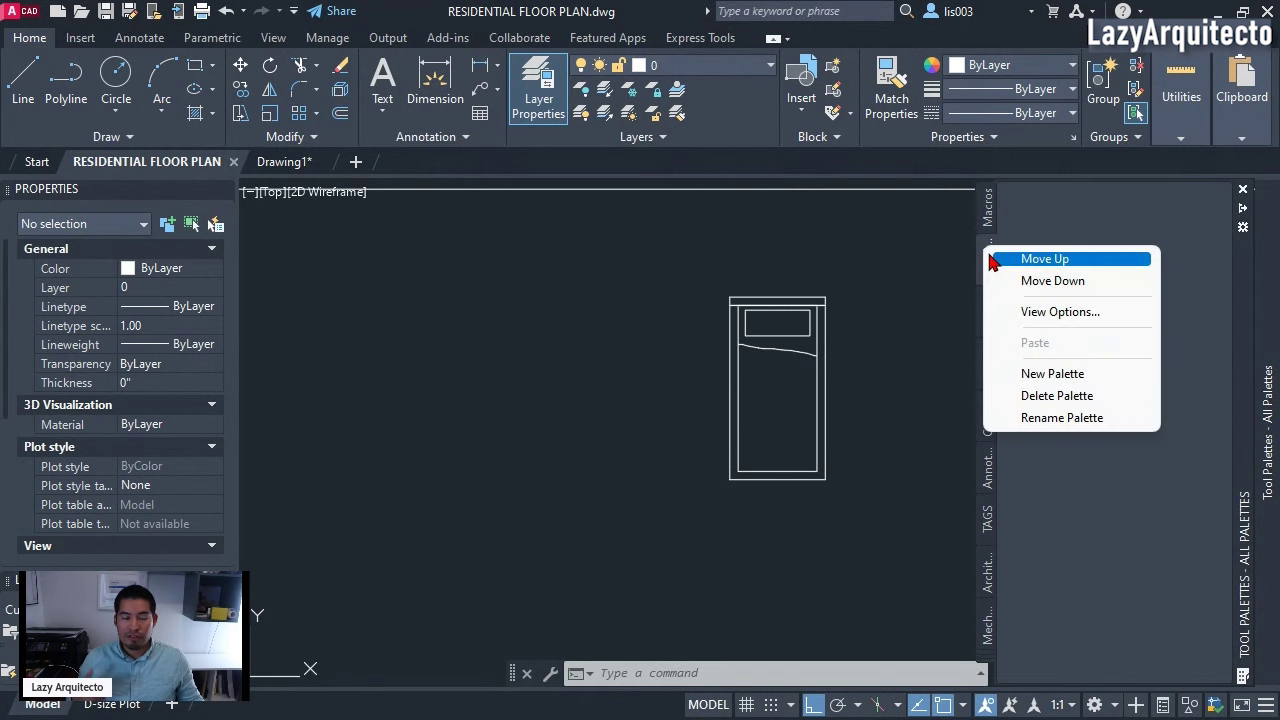
{"action": "left_click", "coordinate": [1055, 420]}
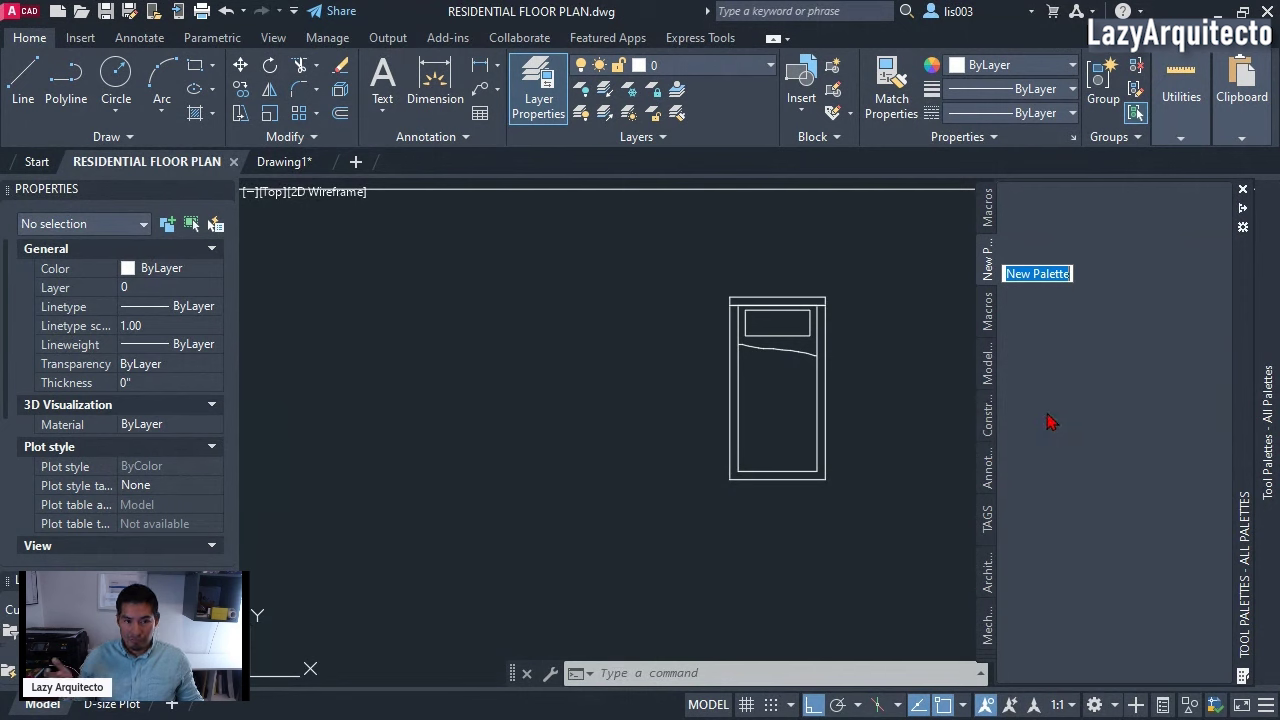
{"action": "type", "text": "MY BLOOCK"}
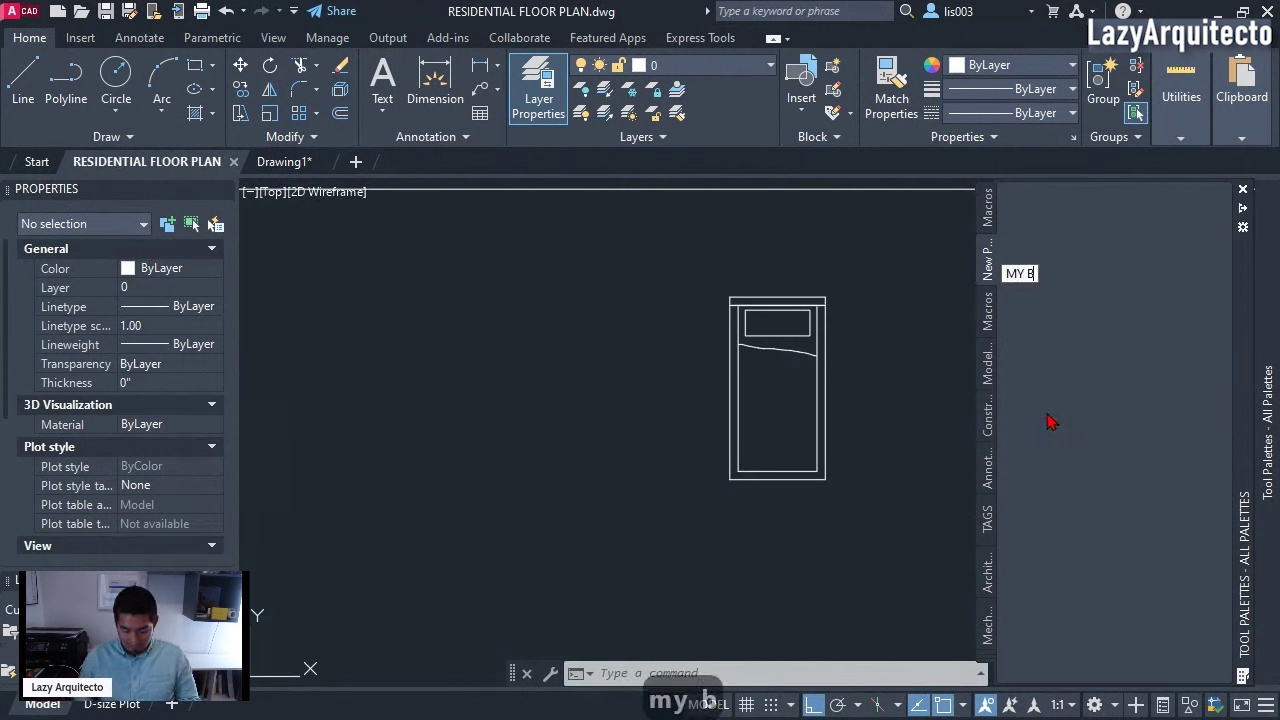
{"action": "key", "text": "BackSpace"}
{"action": "key", "text": "BackSpace"}
{"action": "key", "text": "BackSpace"}
{"action": "type", "text": "C"}
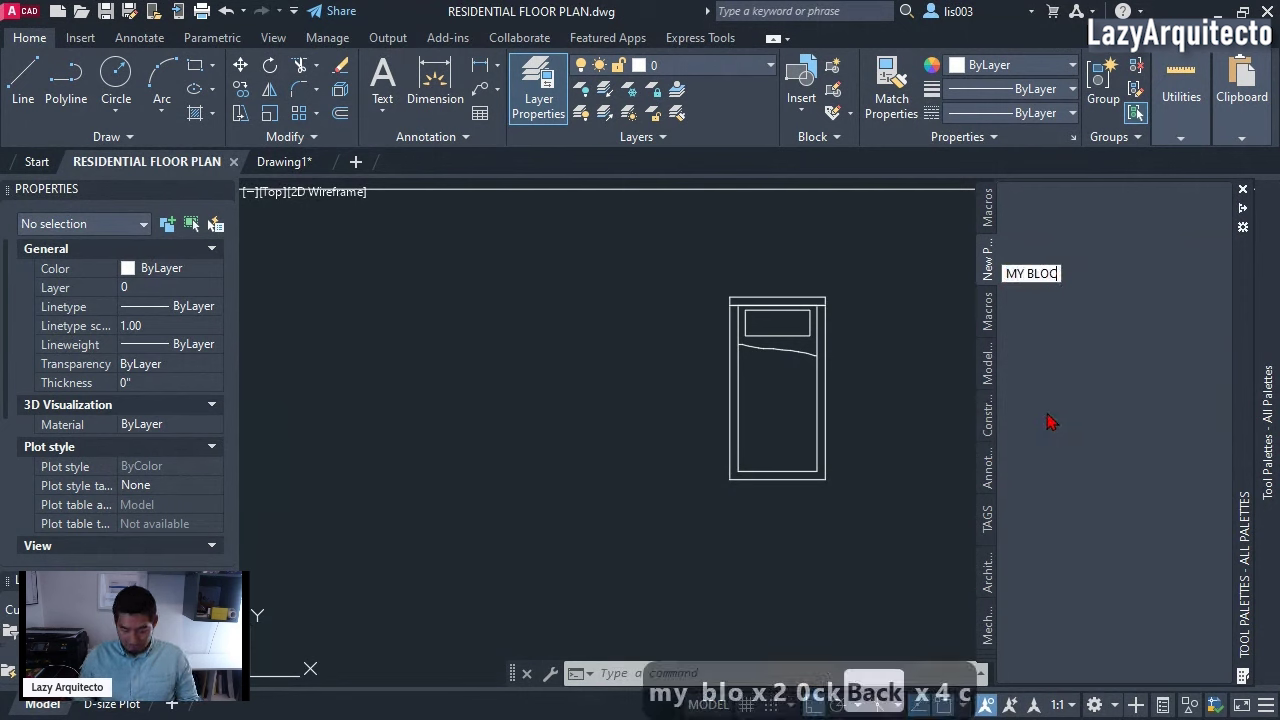
{"action": "type", "text": "KS"}
{"action": "key", "text": "Return"}
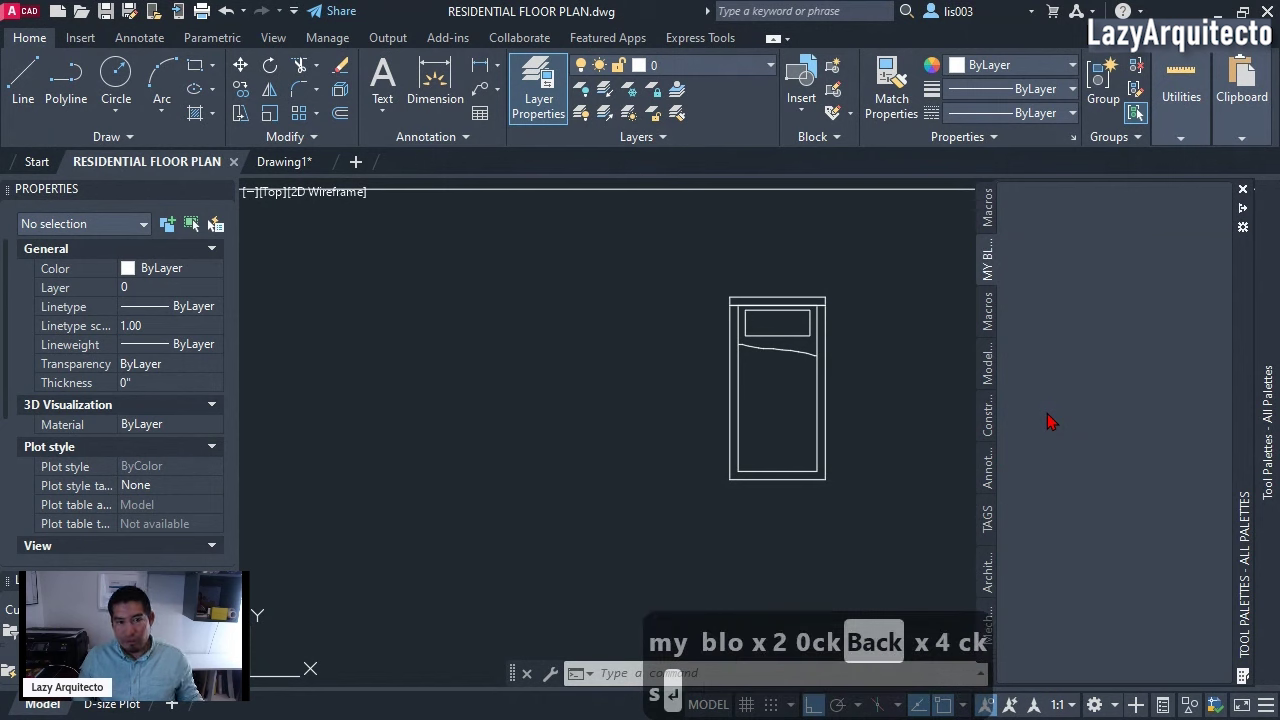
- Add the bed block from the drawing to the MY BLOCKS palette and rename its tool as TWIN
{"action": "left_click", "coordinate": [820, 347]}
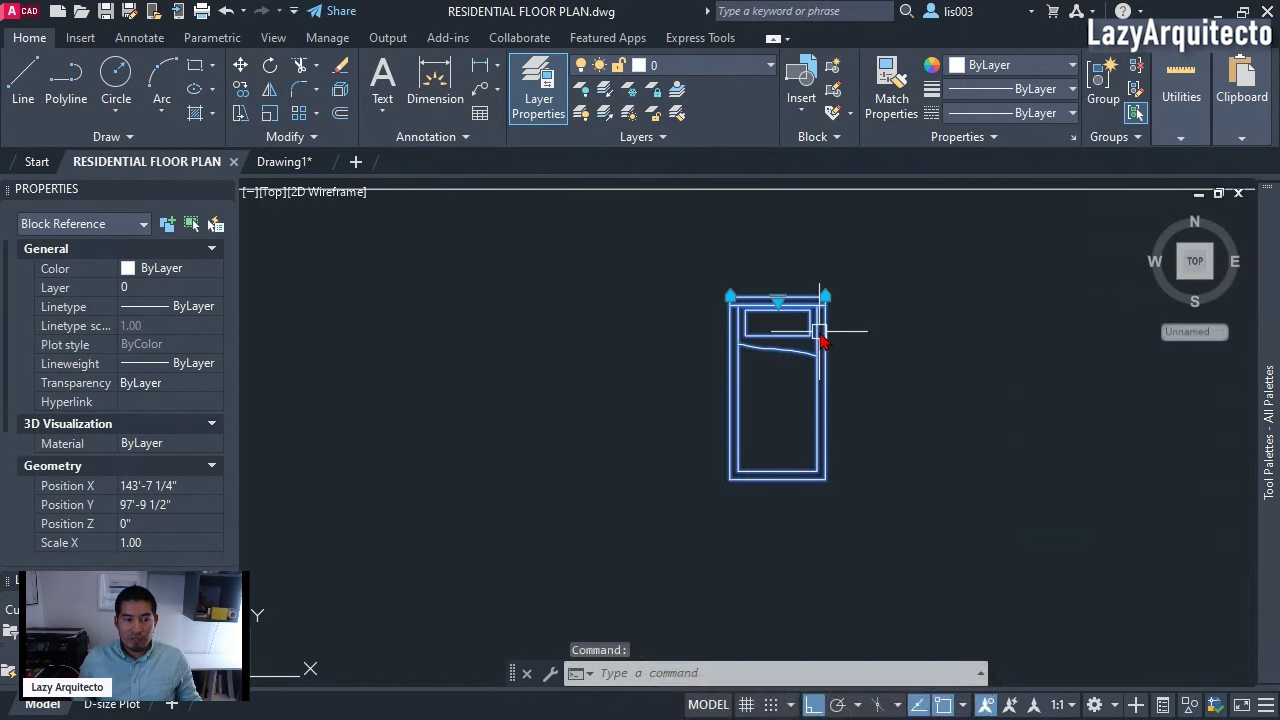
{"action": "left_click_drag", "start_coordinate": [820, 340], "coordinate": [1070, 267]}
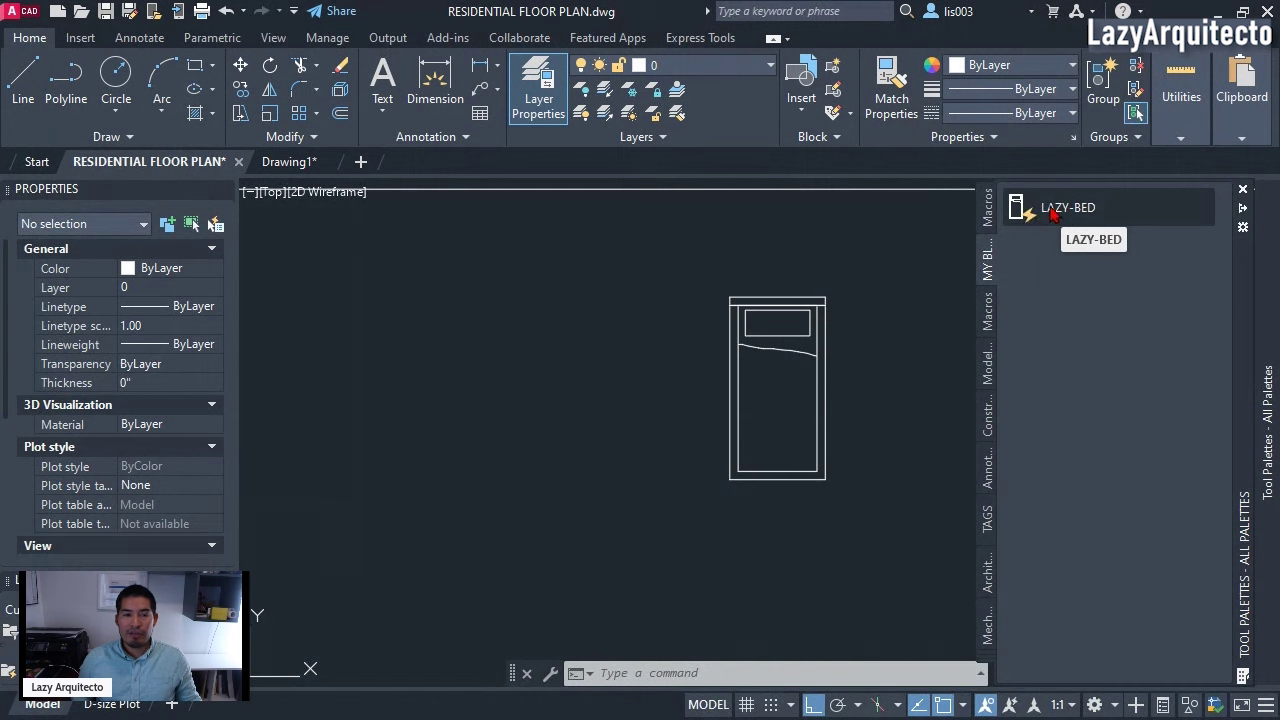
{"action": "right_click", "coordinate": [1056, 208]}
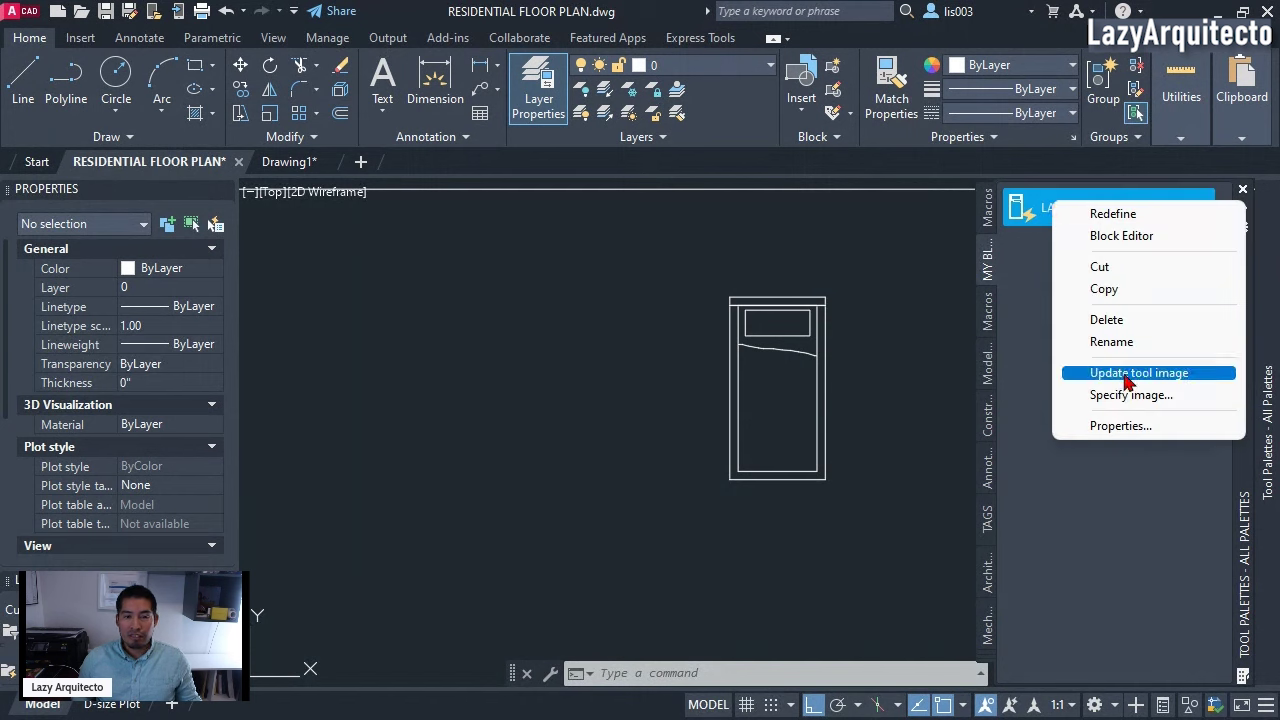
{"action": "left_click", "coordinate": [1115, 345]}
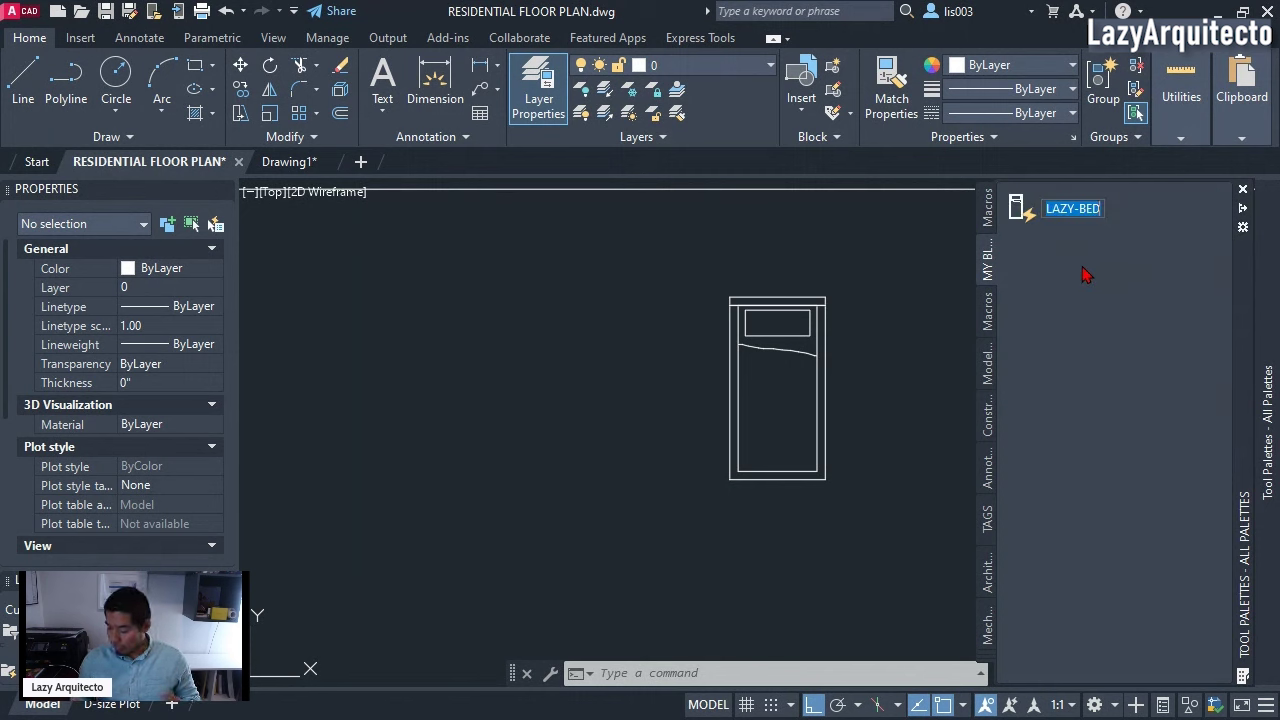
{"action": "type", "text": "TWI"}
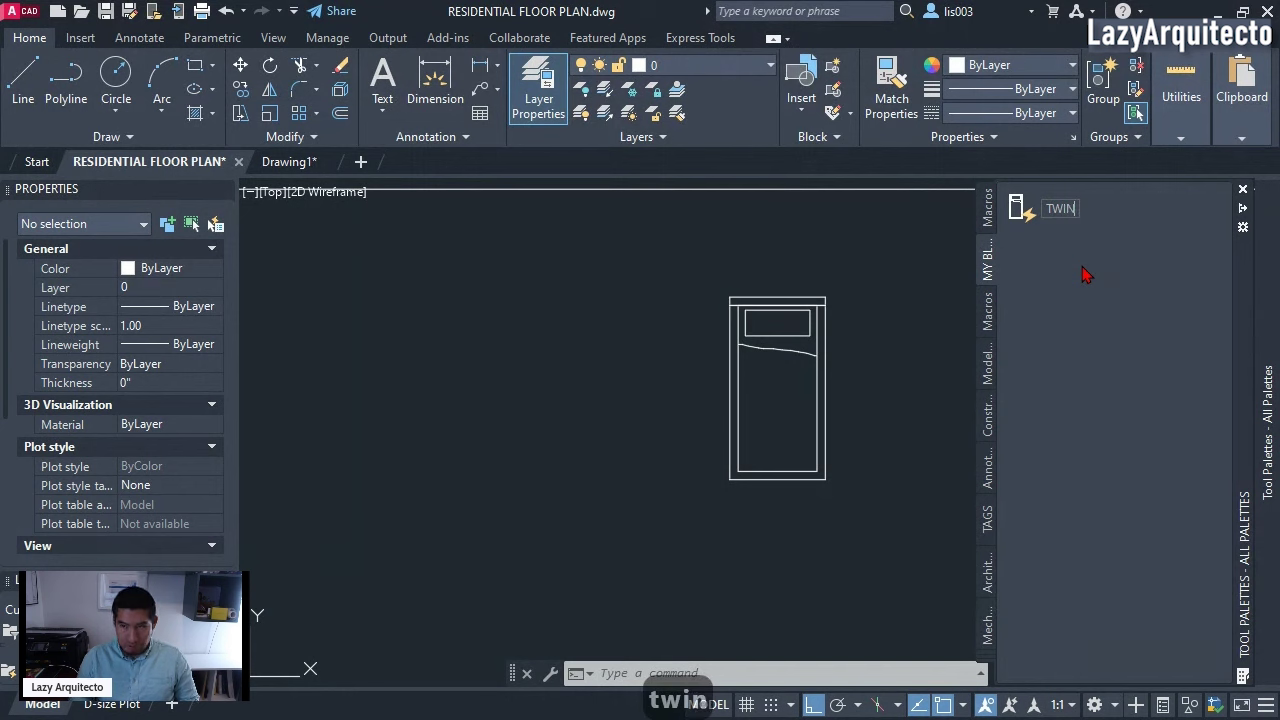
{"action": "type", "text": "N"}
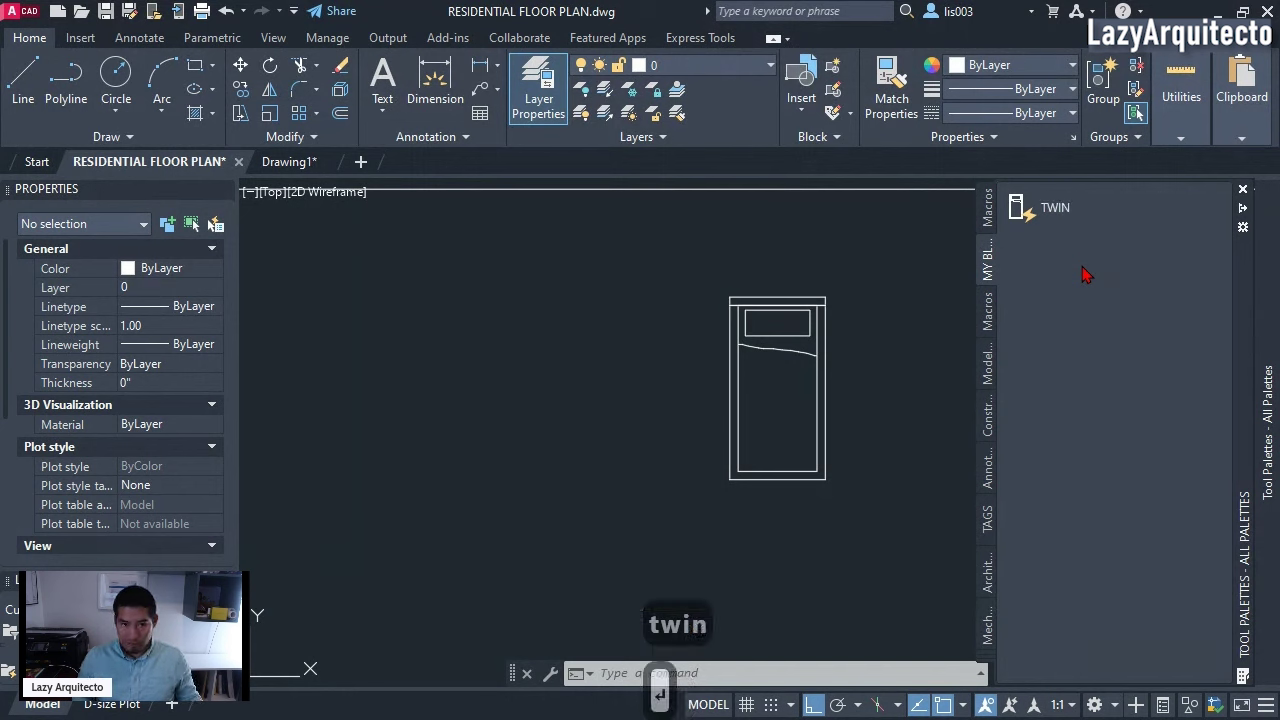
{"action": "key", "text": "Return"}
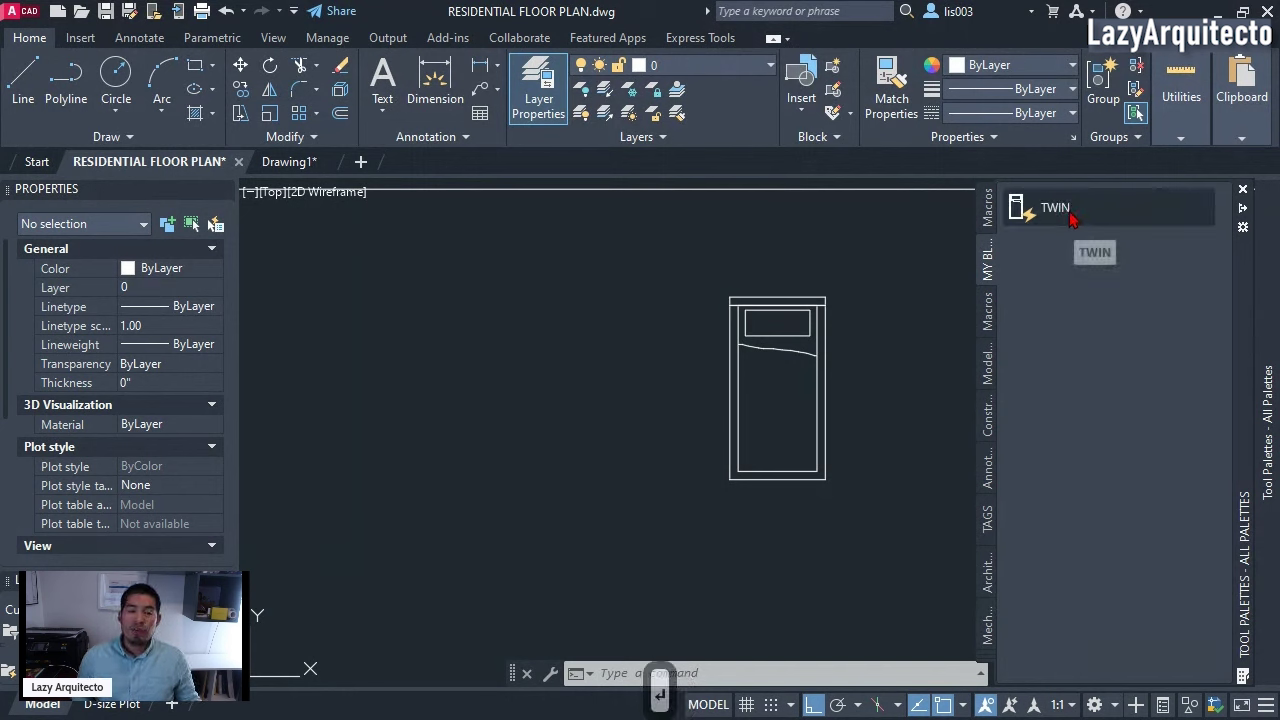
- Copy the TWIN tool and paste it five times into the MY BLOCKS palette
{"action": "right_click", "coordinate": [1070, 218]}
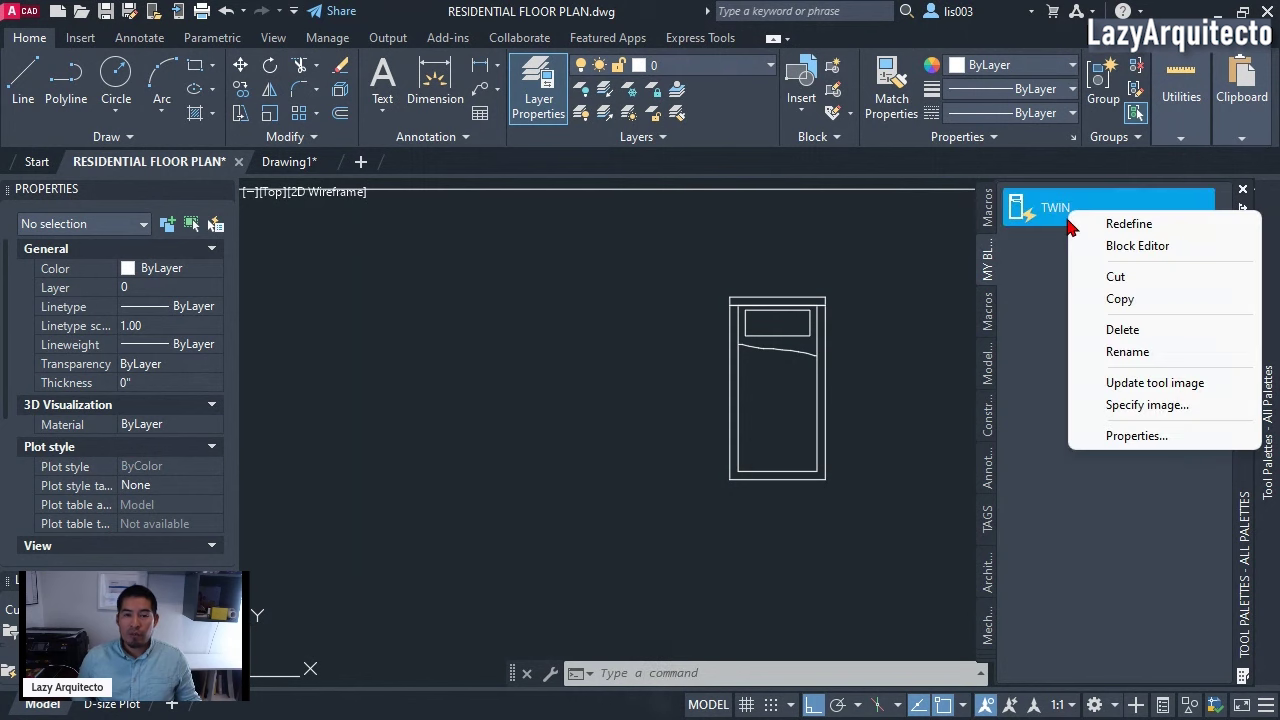
{"action": "left_click", "coordinate": [1125, 299]}
{"action": "right_click", "coordinate": [1100, 313]}
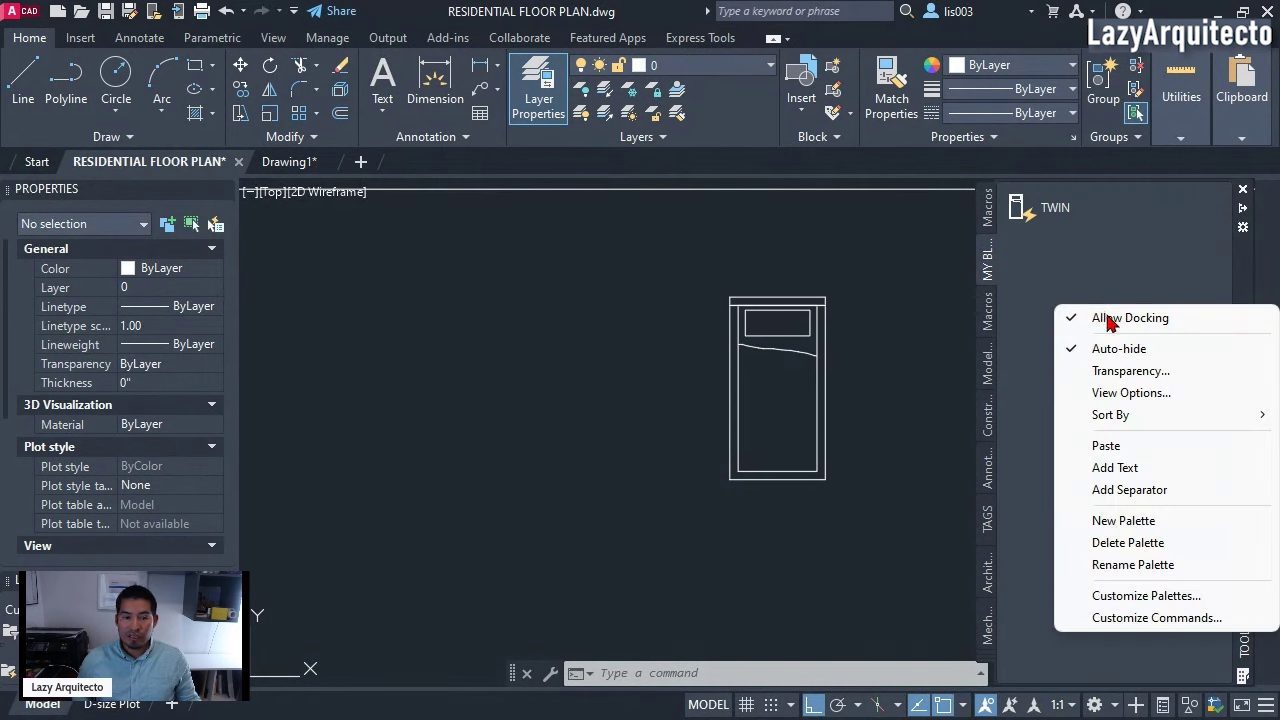
{"action": "left_click", "coordinate": [1134, 446]}
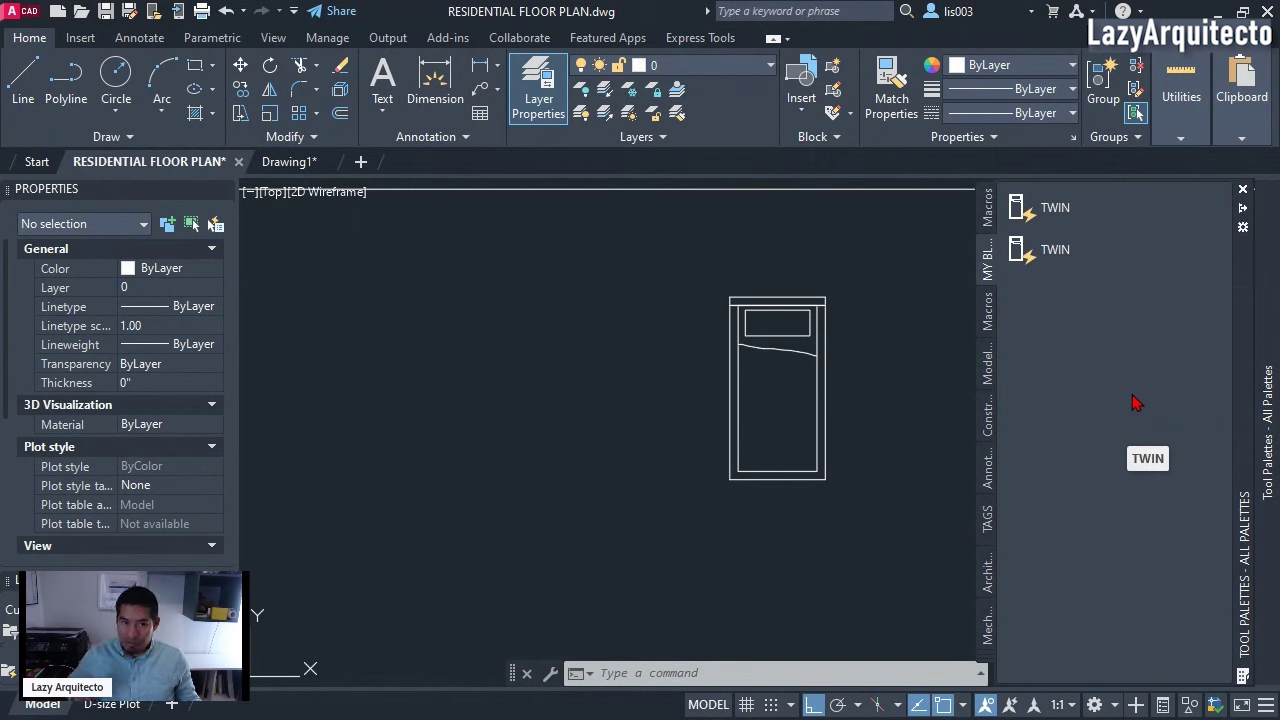
{"action": "right_click", "coordinate": [1100, 306]}
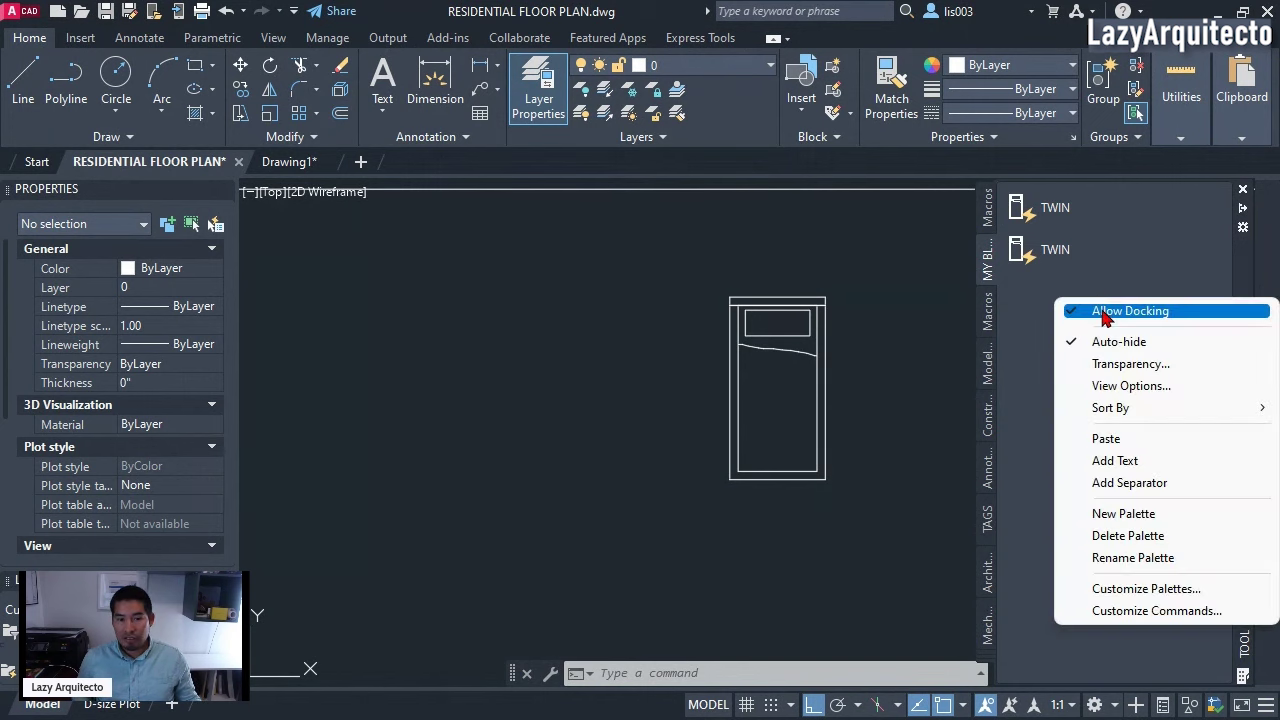
{"action": "left_click", "coordinate": [1143, 437]}
{"action": "right_click", "coordinate": [1143, 438]}
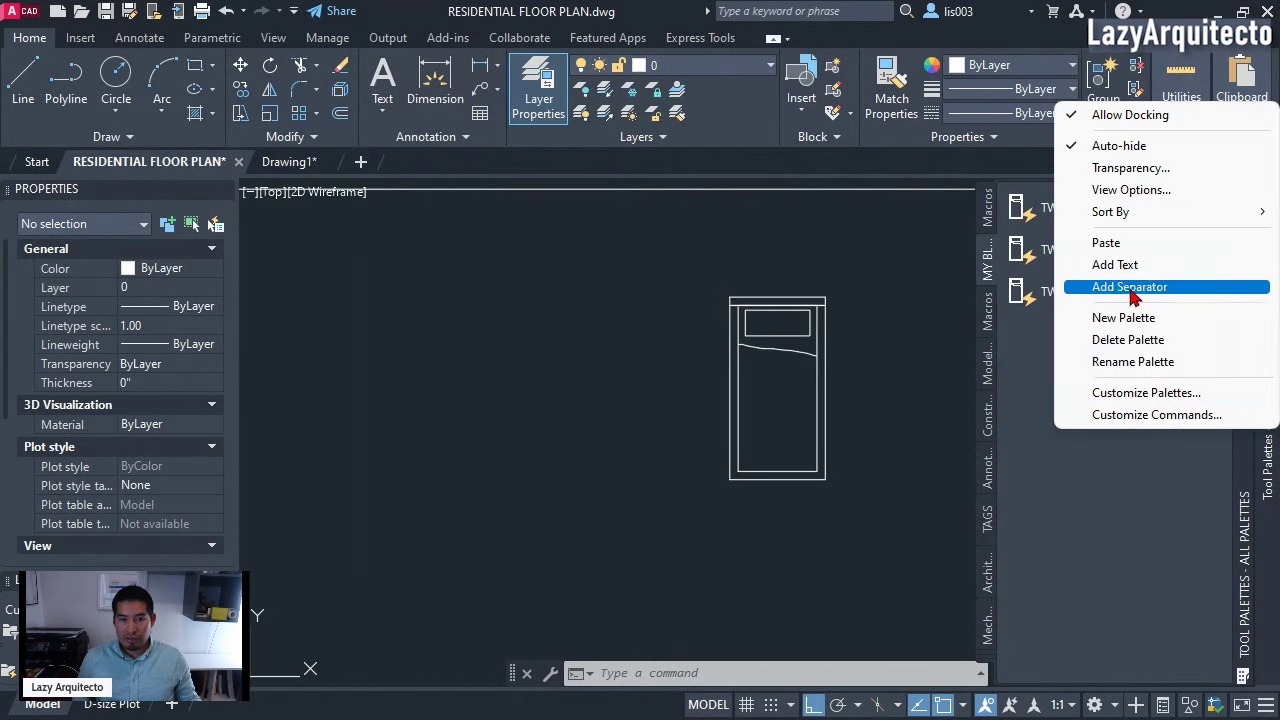
{"action": "left_click", "coordinate": [1105, 243]}
{"action": "right_click", "coordinate": [1128, 419]}
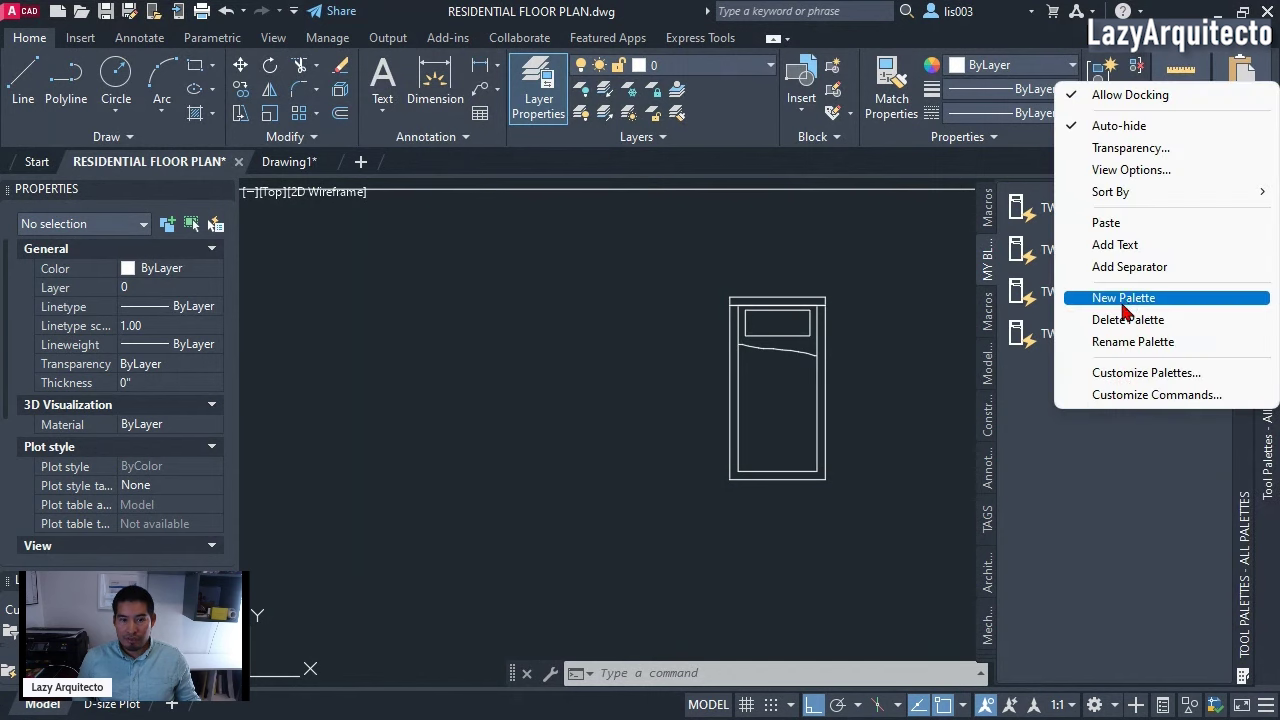
{"action": "left_click", "coordinate": [1125, 222]}
{"action": "right_click", "coordinate": [1117, 478]}
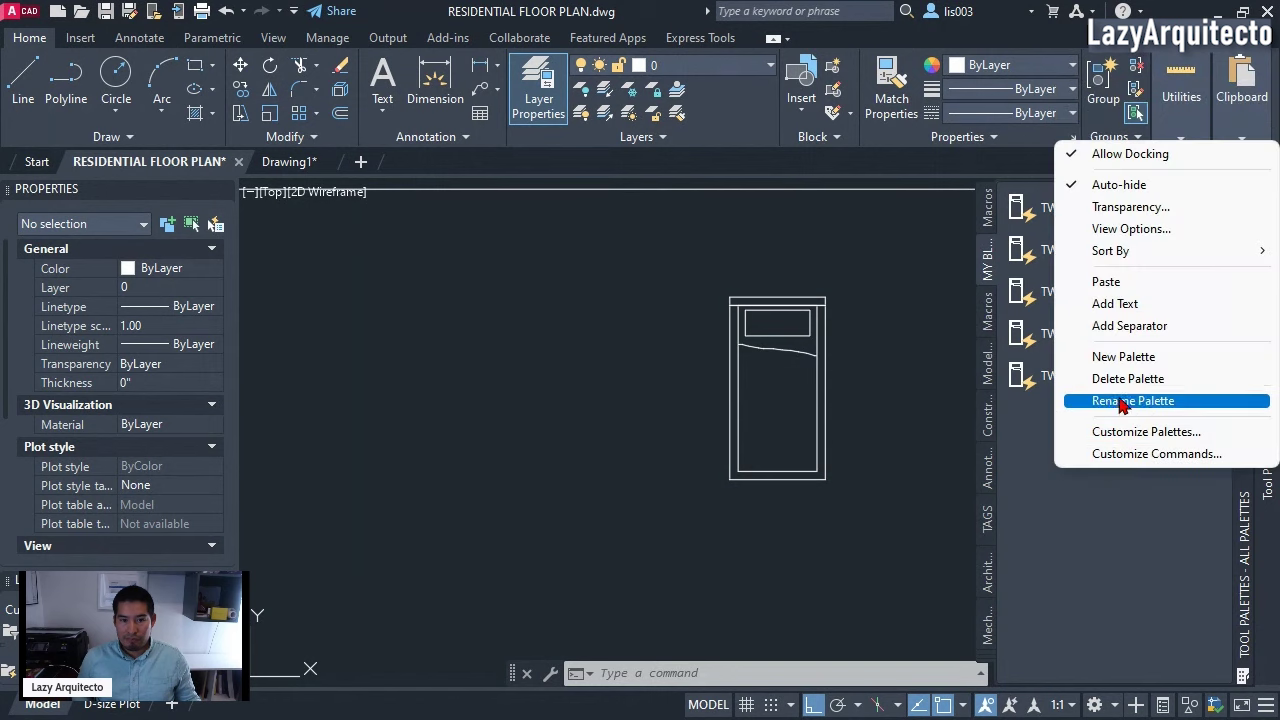
{"action": "left_click", "coordinate": [1118, 282]}
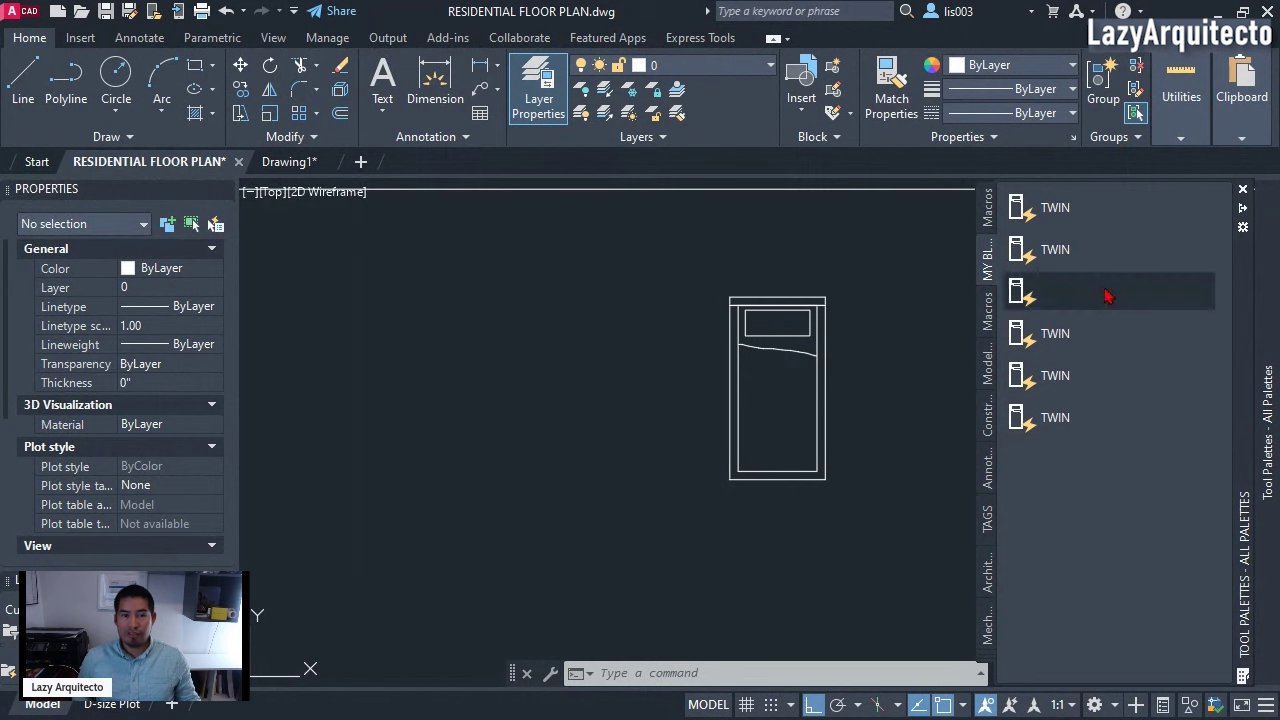
- Rename the second tool on the MY BLOCKS palette as TWIN-XL and set its Visibility1 property to TWIN-XL
{"action": "right_click", "coordinate": [1062, 256]}
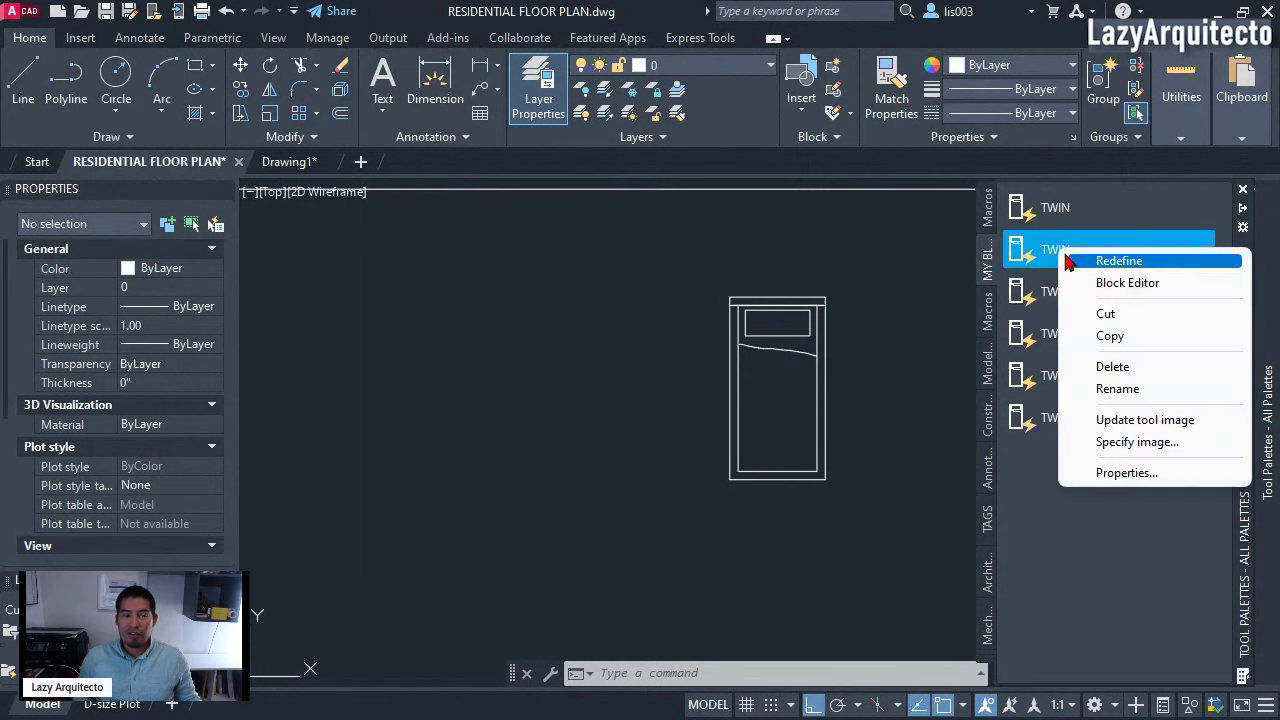
{"action": "left_click", "coordinate": [1130, 474]}
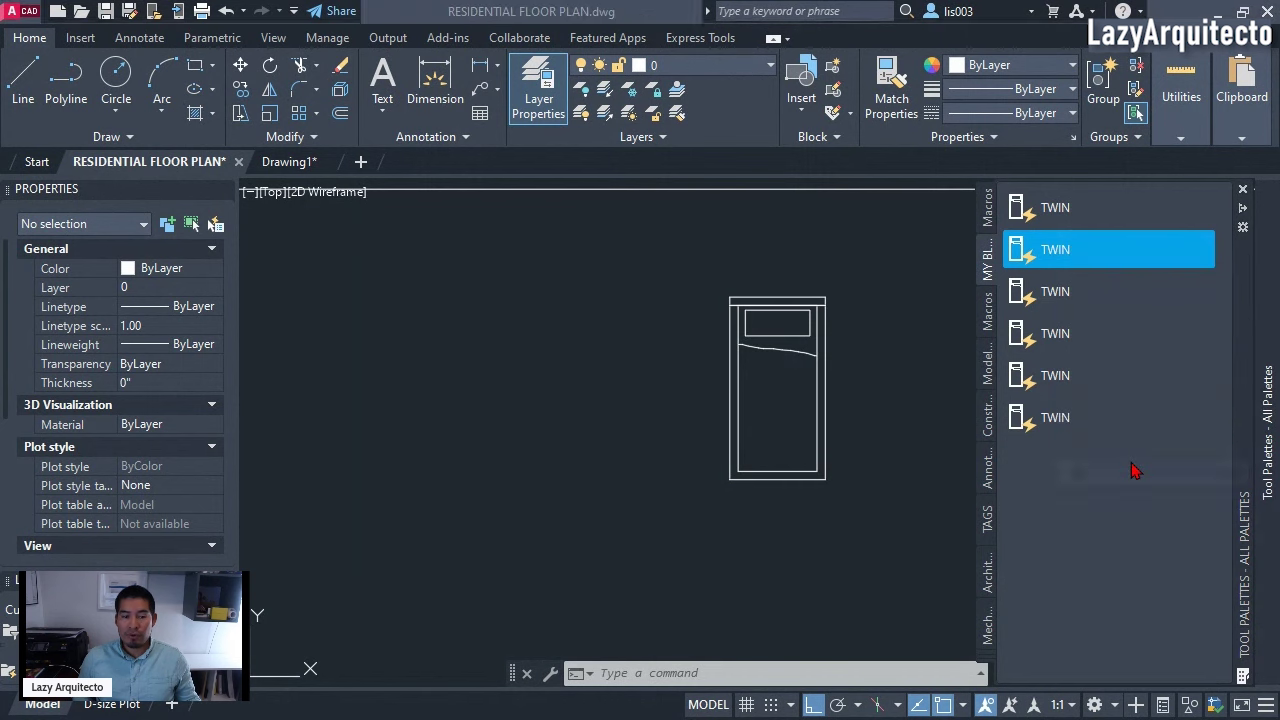
{"action": "left_click_drag", "start_coordinate": [1117, 251], "coordinate": [855, 227]}
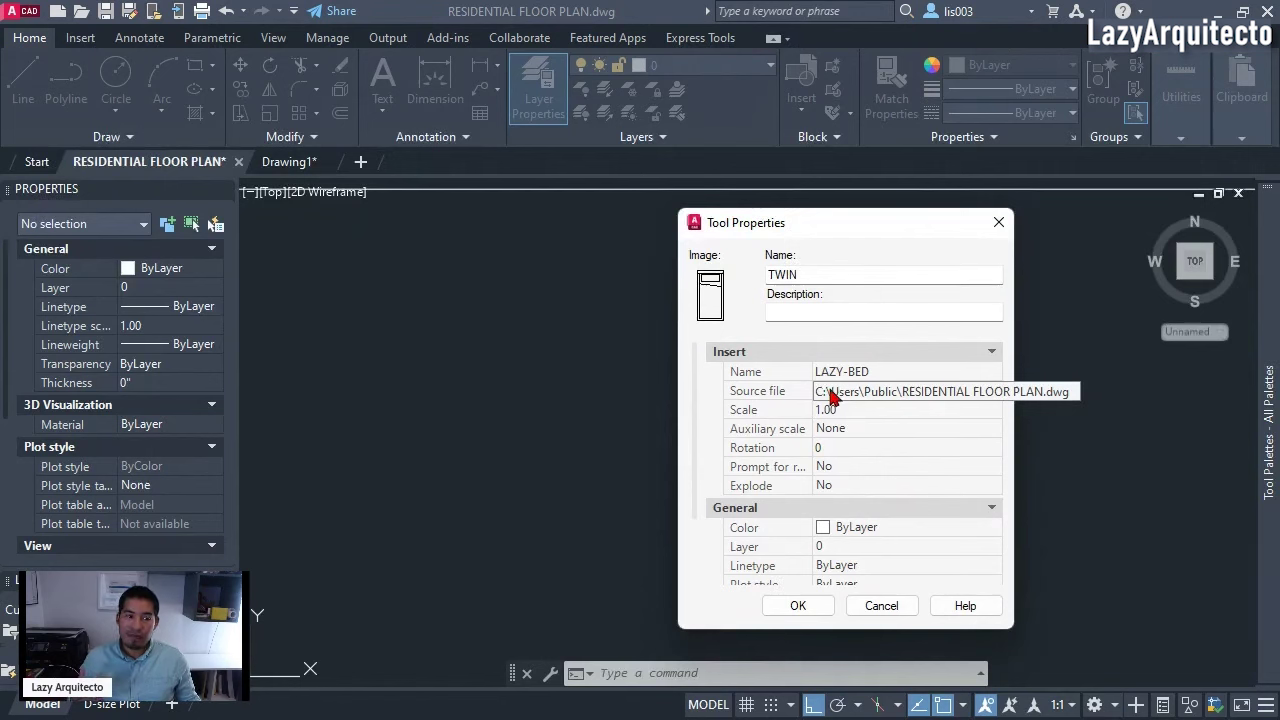
{"action": "scroll", "coordinate": [811, 451], "scroll_direction": "down", "scroll_amount": 3}
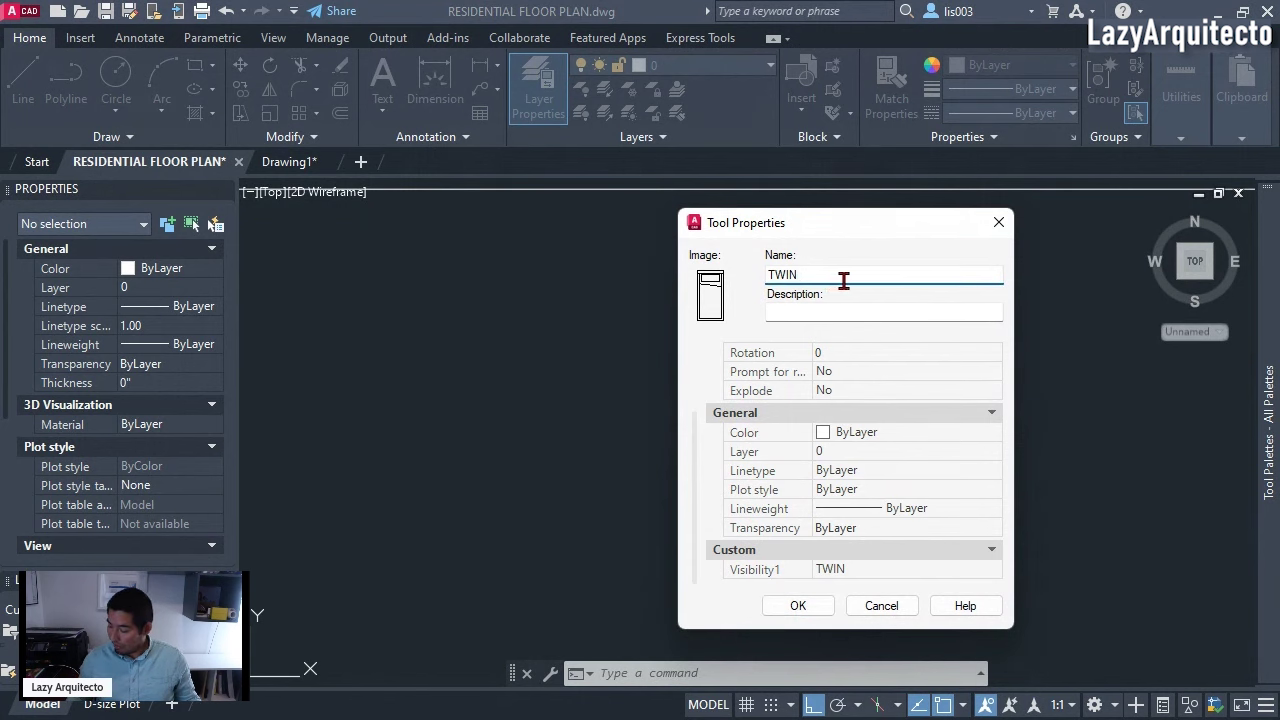
{"action": "type", "text": "-XL"}
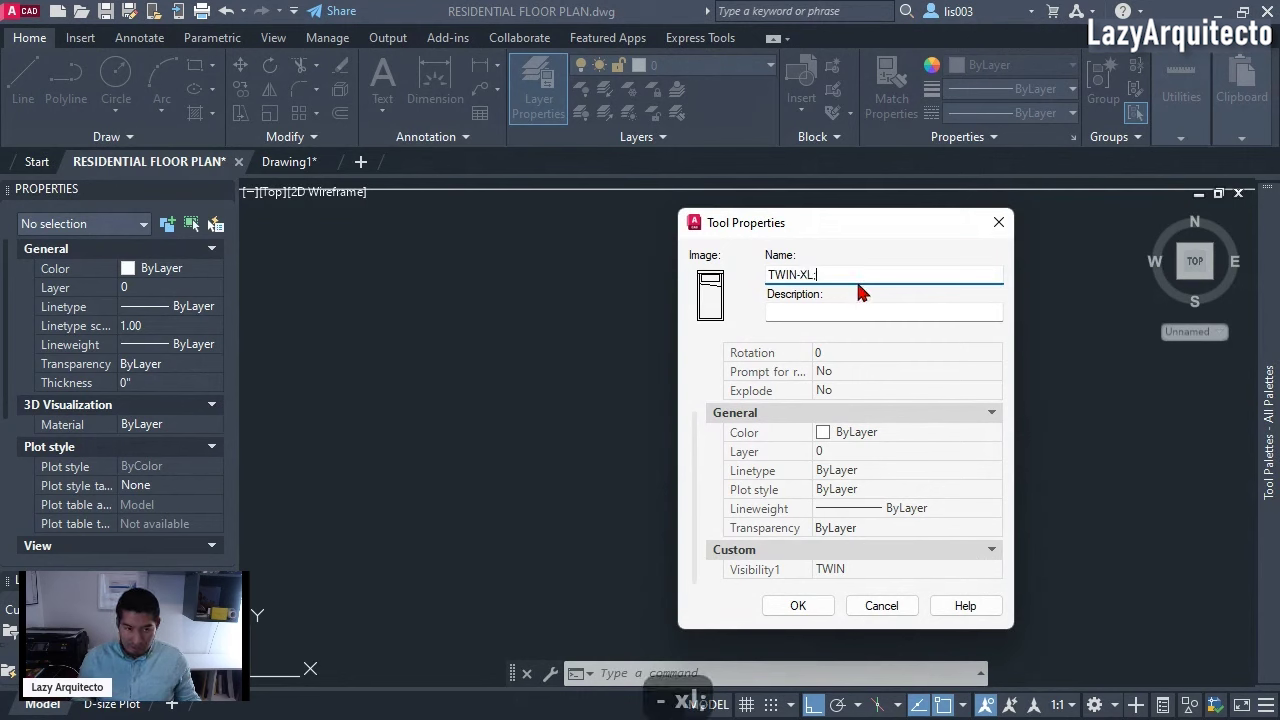
{"action": "type", "text": ":"}
{"action": "key", "text": "BackSpace"}
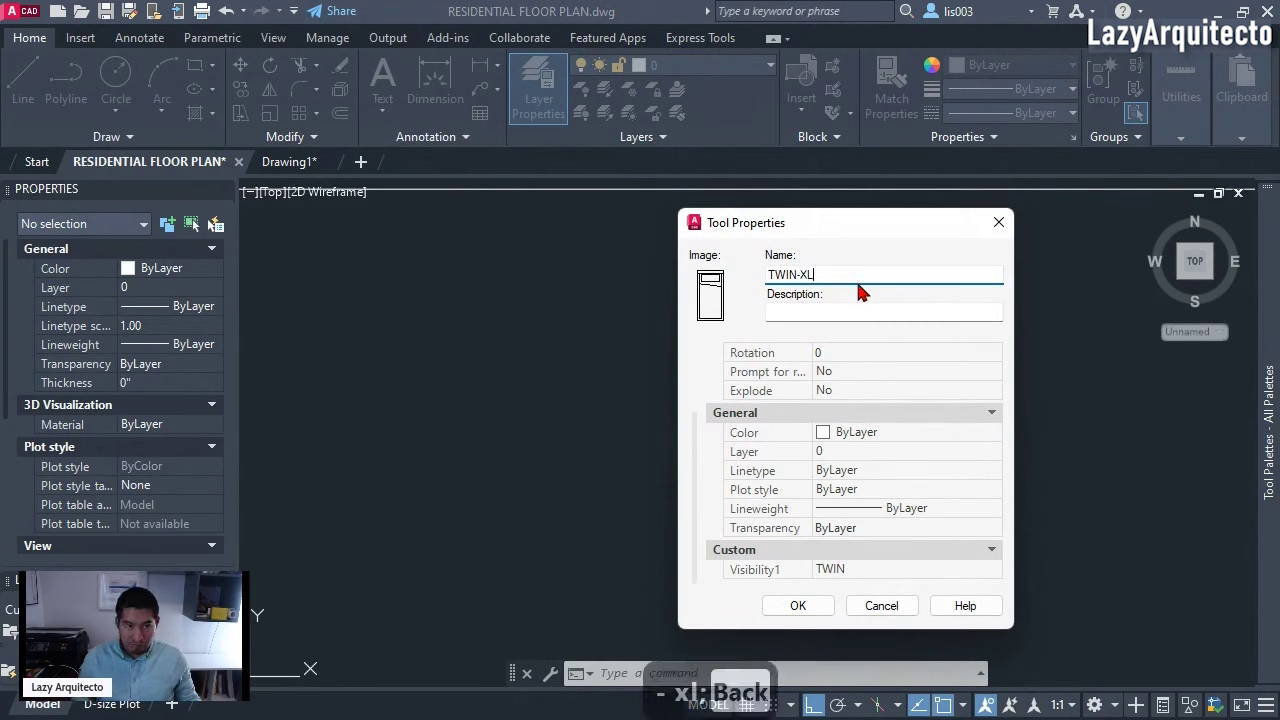
{"action": "left_click", "coordinate": [866, 576]}
{"action": "left_click", "coordinate": [867, 569]}
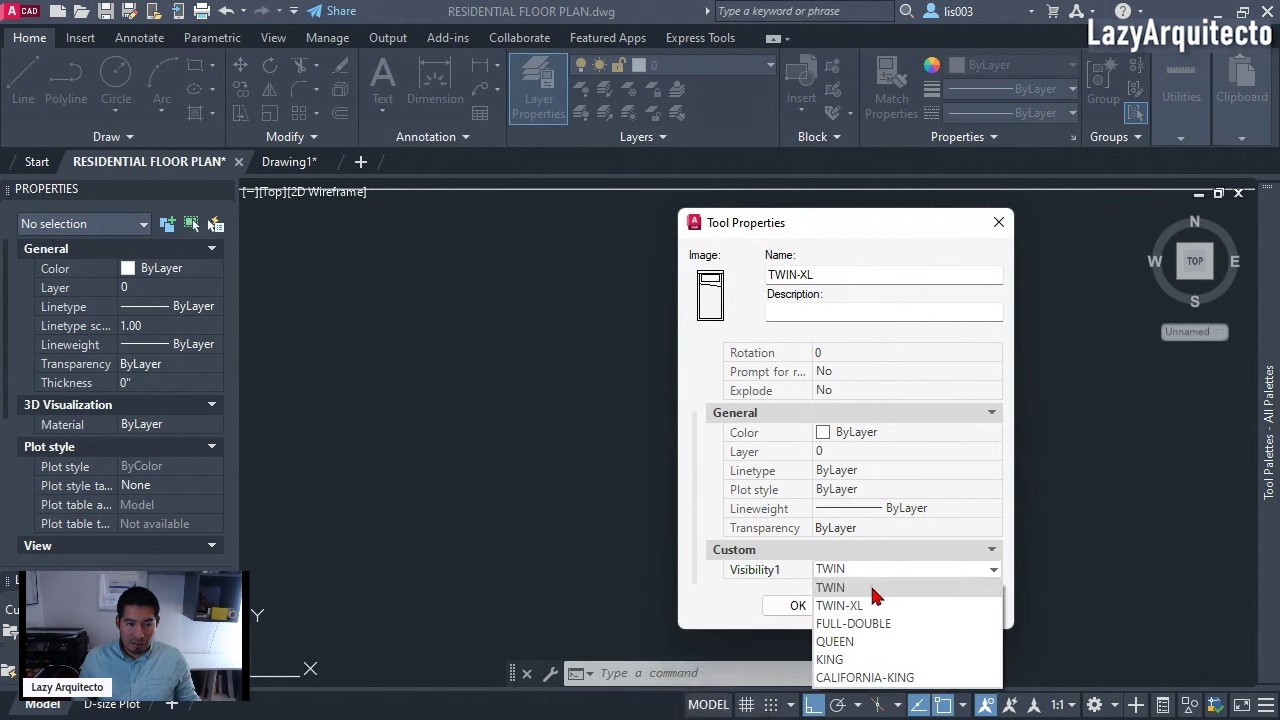
{"action": "left_click", "coordinate": [873, 607]}
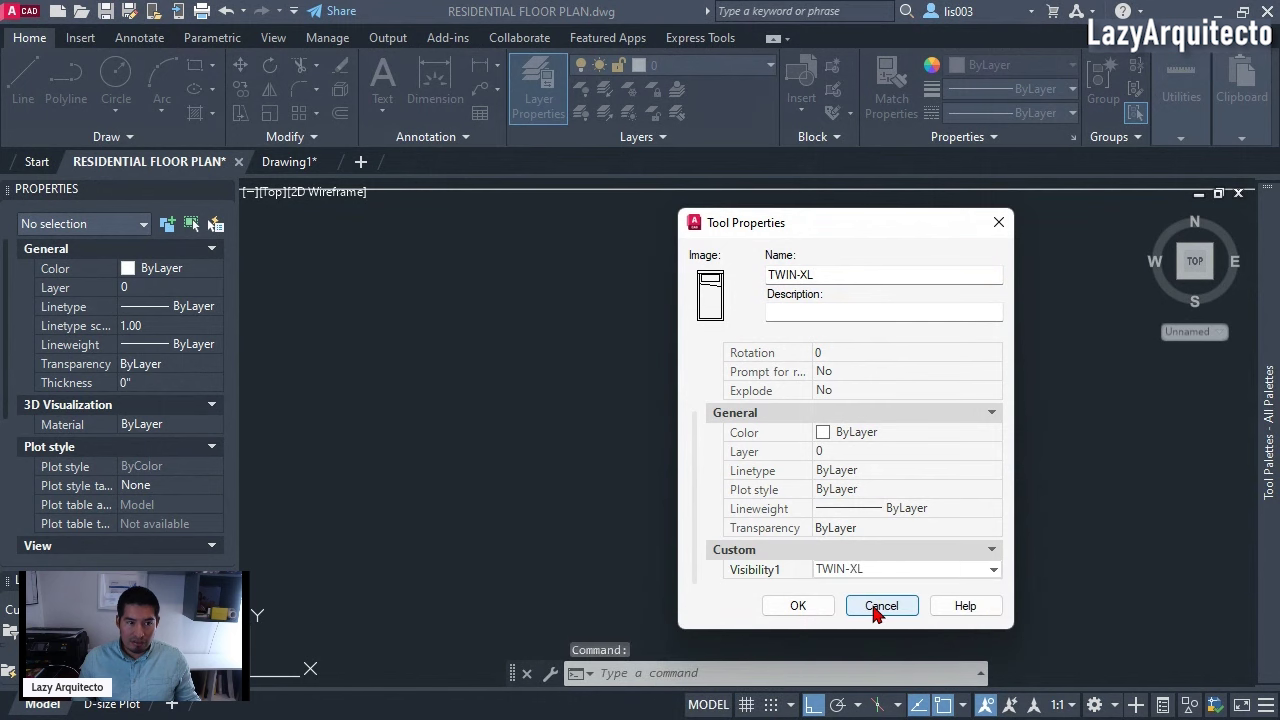
{"action": "left_click", "coordinate": [812, 612]}
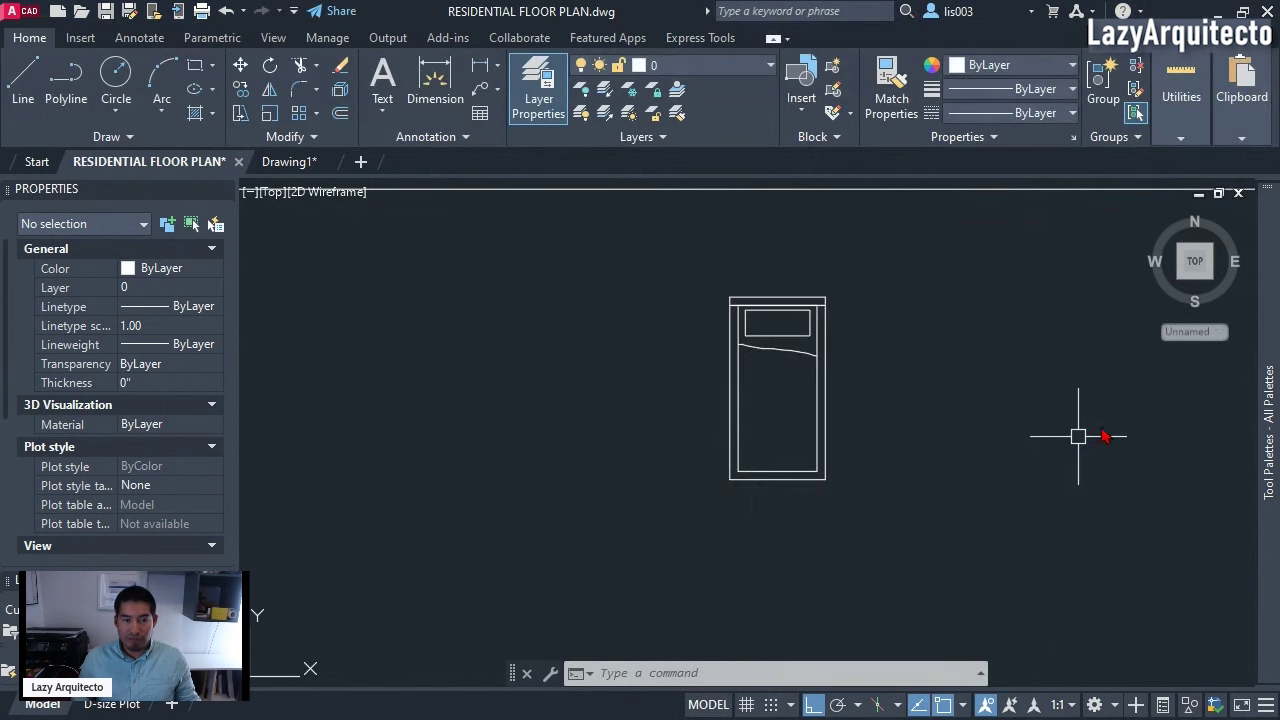
- Rename the third palette tool as FULL-DOUBLE and set its Visibility1 property to FULL-DOUBLE
{"action": "mouse_move", "coordinate": [1272, 344]}
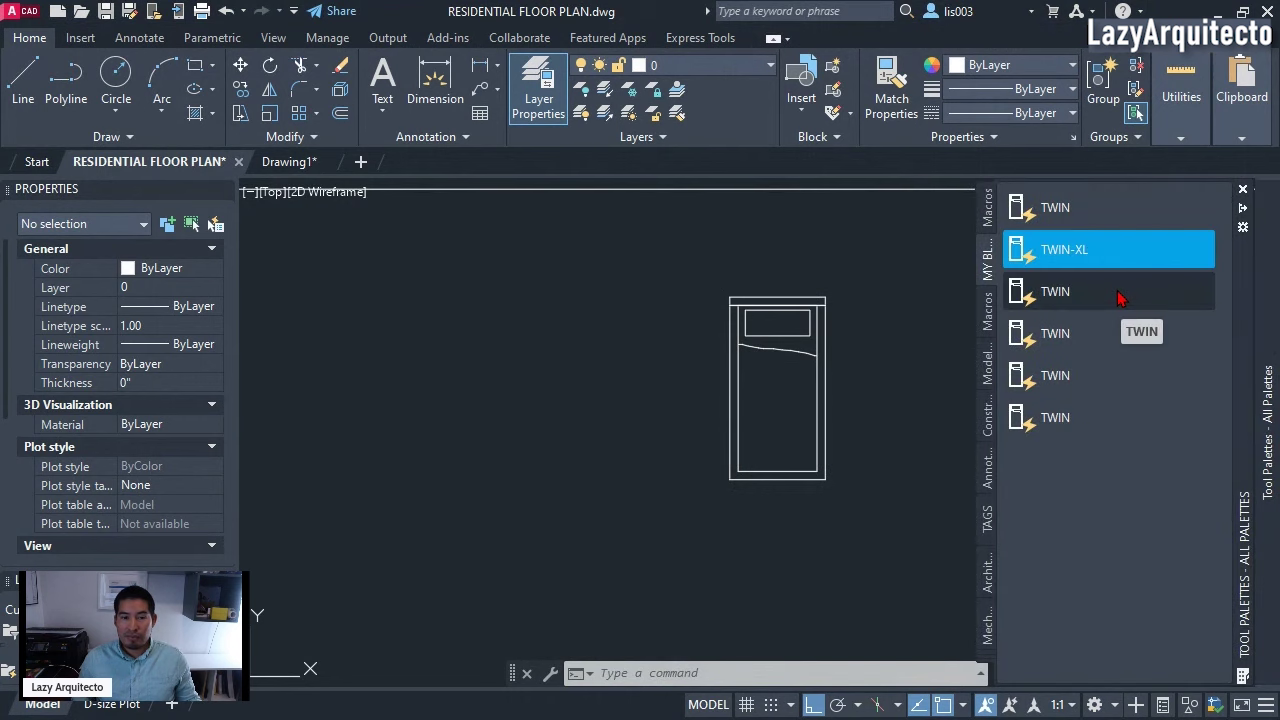
{"action": "right_click", "coordinate": [1120, 290]}
{"action": "left_click", "coordinate": [1134, 517]}
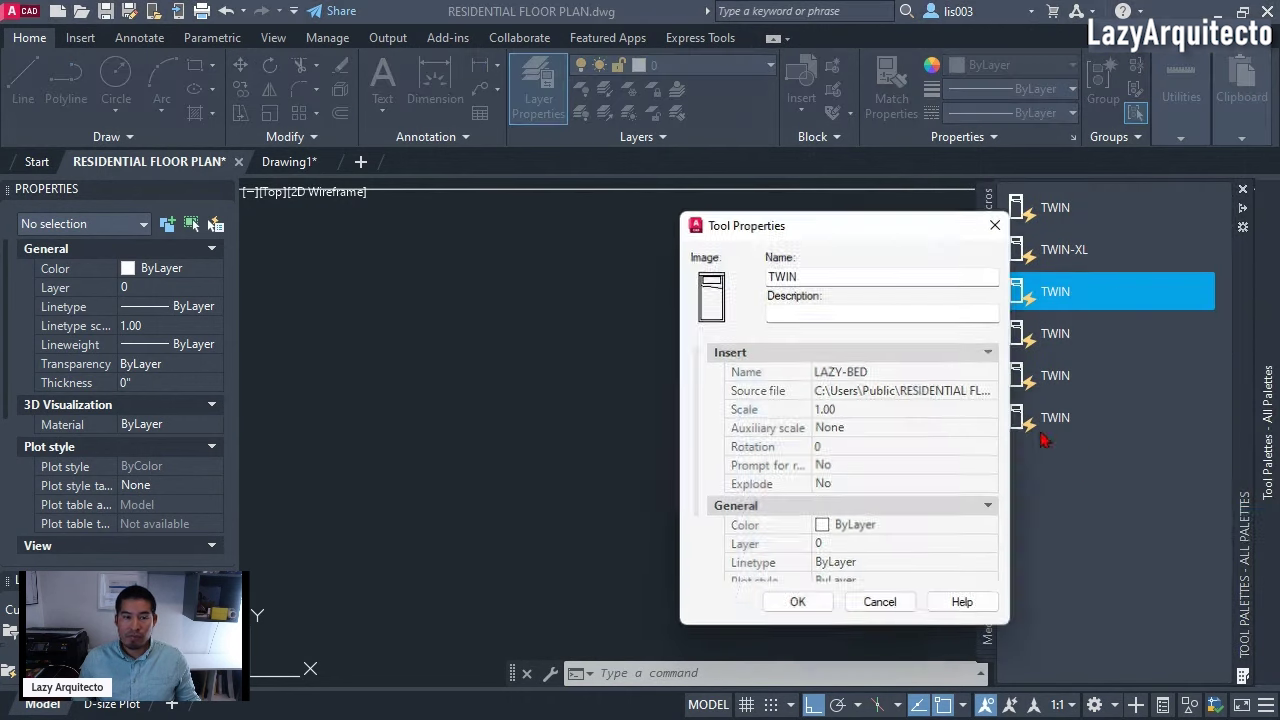
{"action": "double_click", "coordinate": [873, 279]}
{"action": "type", "text": "FULL-DOUBLE"}
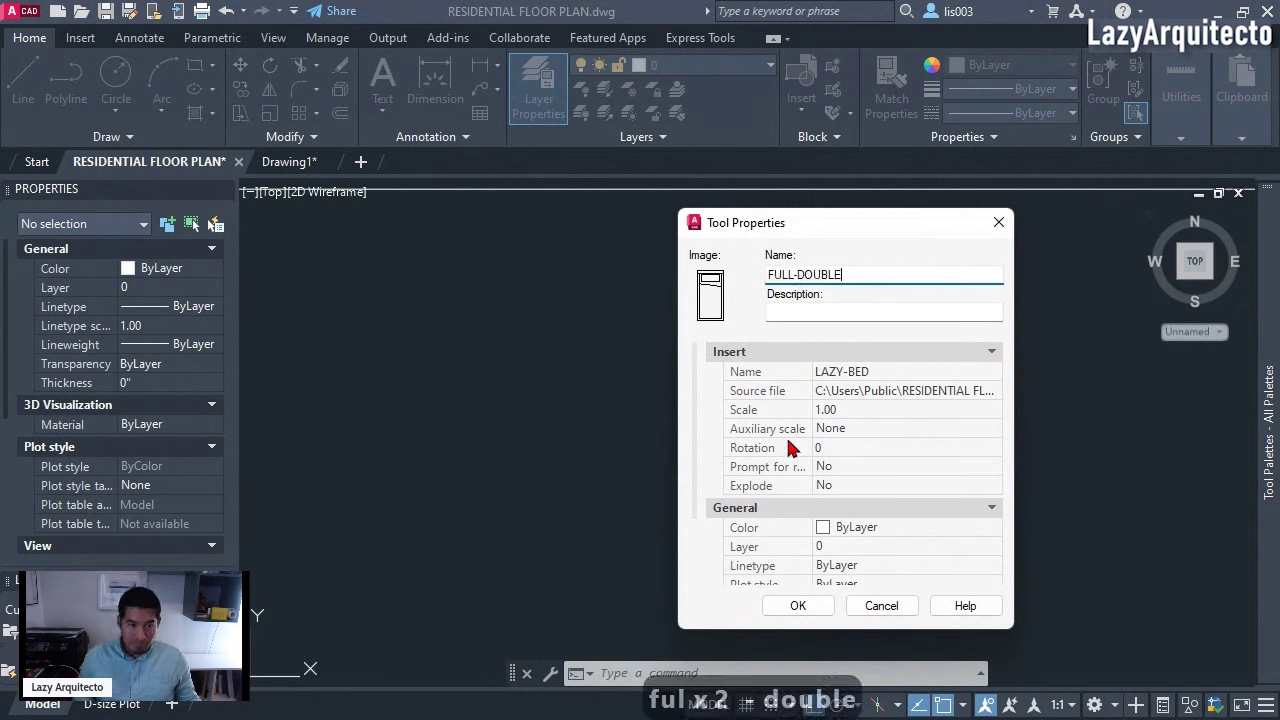
{"action": "scroll", "coordinate": [790, 448], "scroll_direction": "down", "scroll_amount": 3}
{"action": "left_click", "coordinate": [877, 569]}
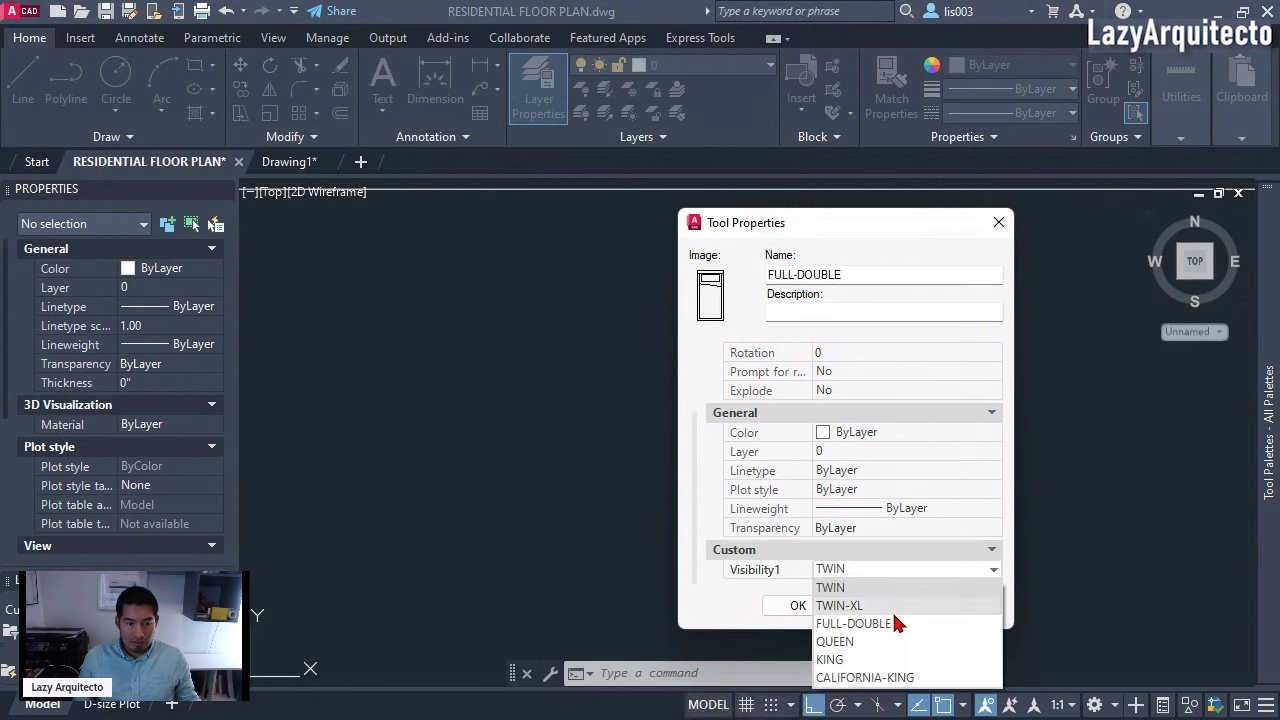
{"action": "left_click", "coordinate": [892, 620]}
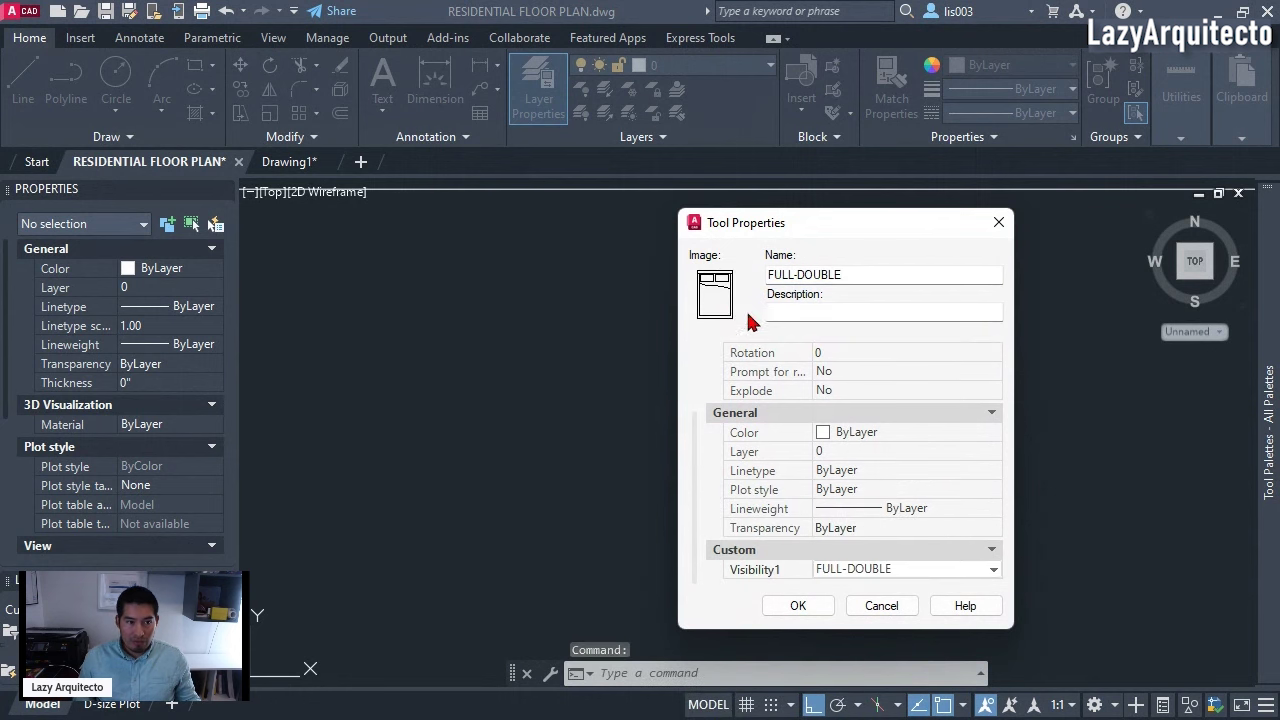
{"action": "left_click", "coordinate": [820, 606]}
- Rename the fourth palette tool as QUEEN and set its Visibility1 property to QUEEN
{"action": "mouse_move", "coordinate": [1268, 430]}
{"action": "right_click", "coordinate": [1130, 336]}
{"action": "left_click", "coordinate": [1128, 558]}
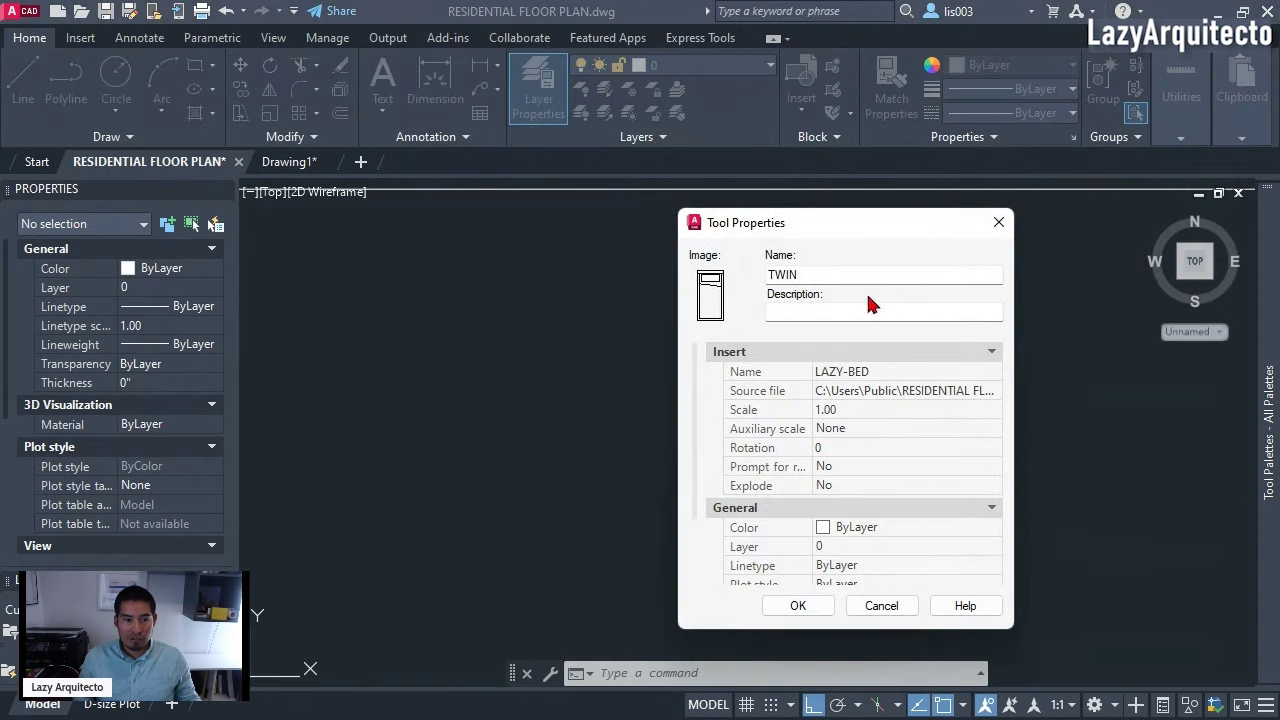
{"action": "double_click", "coordinate": [790, 275]}
{"action": "type", "text": "QUEEN"}
{"action": "scroll", "coordinate": [866, 560], "scroll_direction": "down", "scroll_amount": 5}
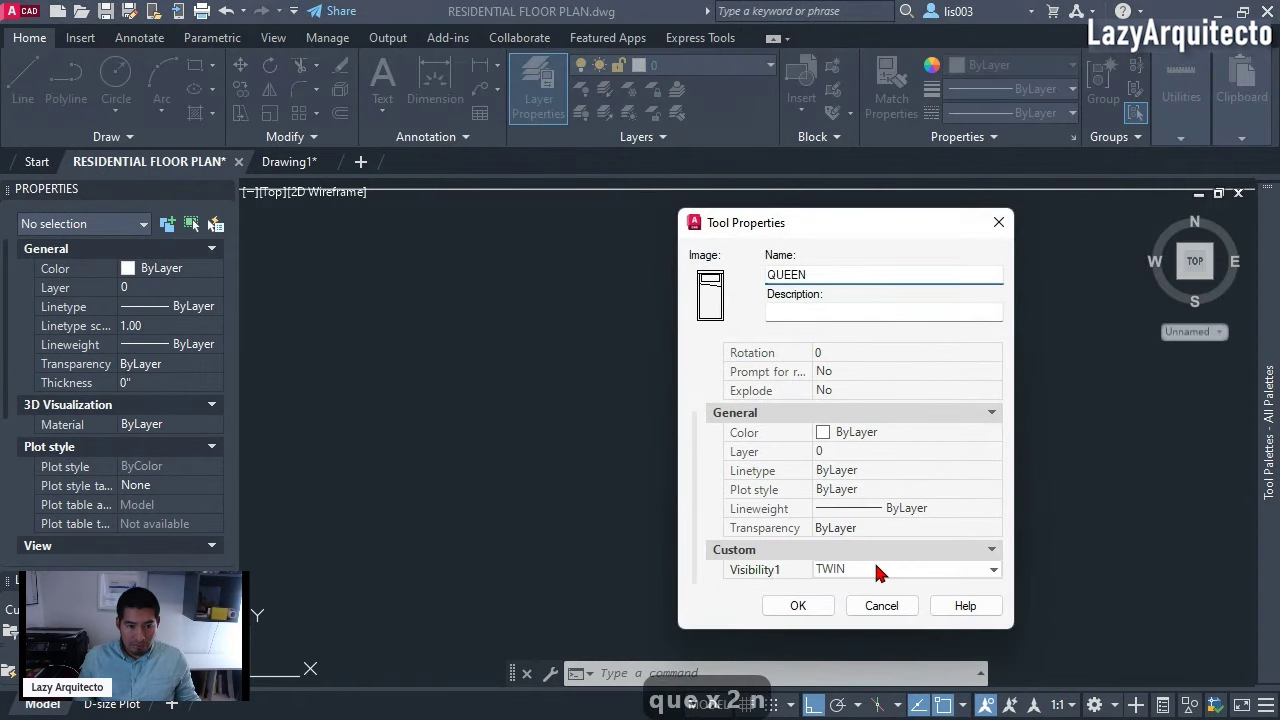
{"action": "left_click", "coordinate": [874, 571]}
{"action": "left_click", "coordinate": [886, 646]}
{"action": "left_click", "coordinate": [798, 606]}
- Rename the fifth palette tool as KING and set its Visibility1 property to KING
{"action": "mouse_move", "coordinate": [1266, 420]}
{"action": "right_click", "coordinate": [1120, 383]}
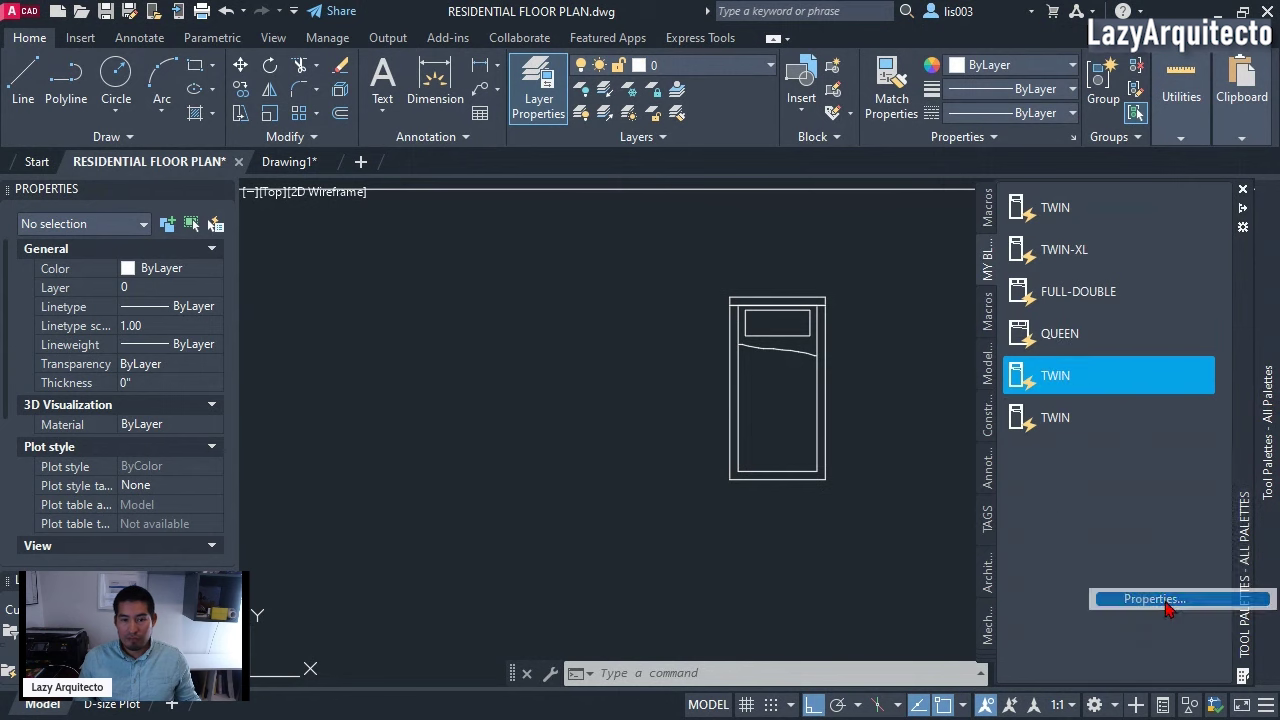
{"action": "left_click", "coordinate": [1140, 517]}
{"action": "double_click", "coordinate": [785, 275]}
{"action": "type", "text": "KING"}
{"action": "scroll", "coordinate": [860, 520], "scroll_direction": "down", "scroll_amount": 5}
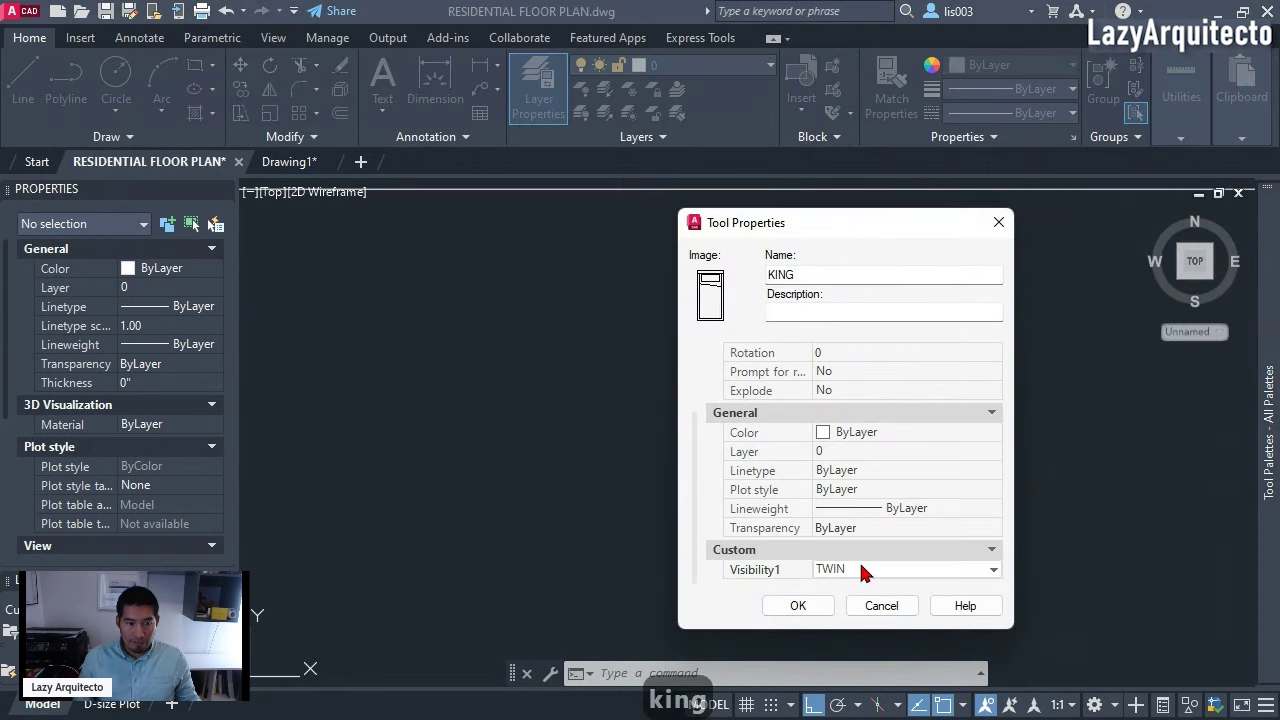
{"action": "left_click", "coordinate": [866, 571]}
{"action": "left_click", "coordinate": [875, 658]}
{"action": "left_click", "coordinate": [798, 606]}
- Rename the last palette tool as CALIFORNIA-KING and set its Visibility1 property to CALIFORNIA-KING
{"action": "mouse_move", "coordinate": [1255, 450]}
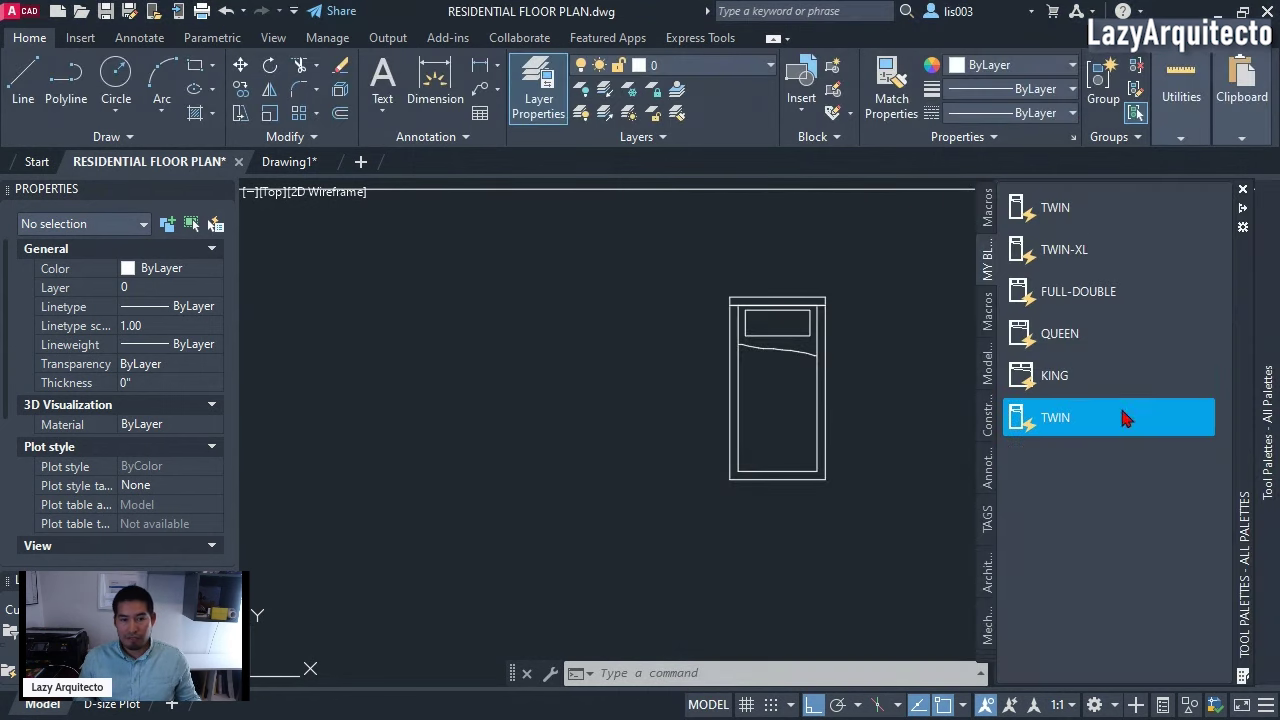
{"action": "right_click", "coordinate": [1129, 414]}
{"action": "left_click", "coordinate": [1083, 631]}
{"action": "double_click", "coordinate": [782, 275]}
{"action": "type", "text": "C"}
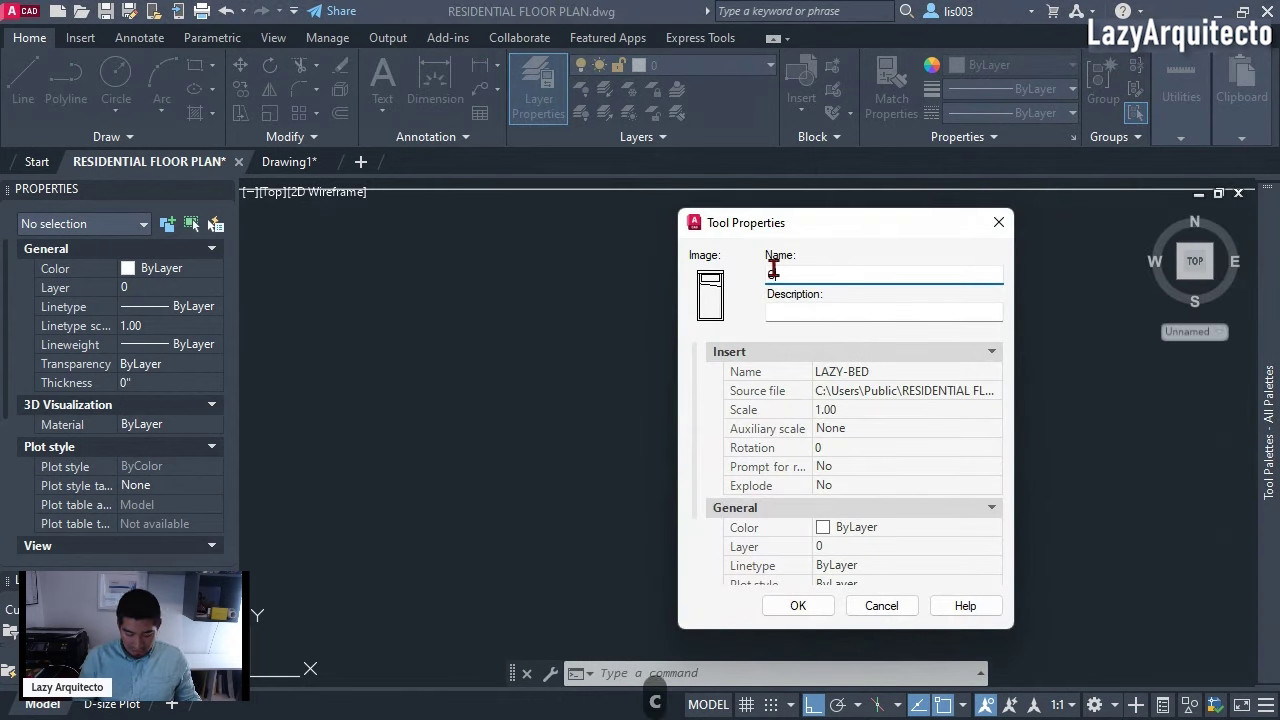
{"action": "type", "text": "ALIFORNIA-KING"}
{"action": "scroll", "coordinate": [849, 531], "scroll_direction": "down", "scroll_amount": 5}
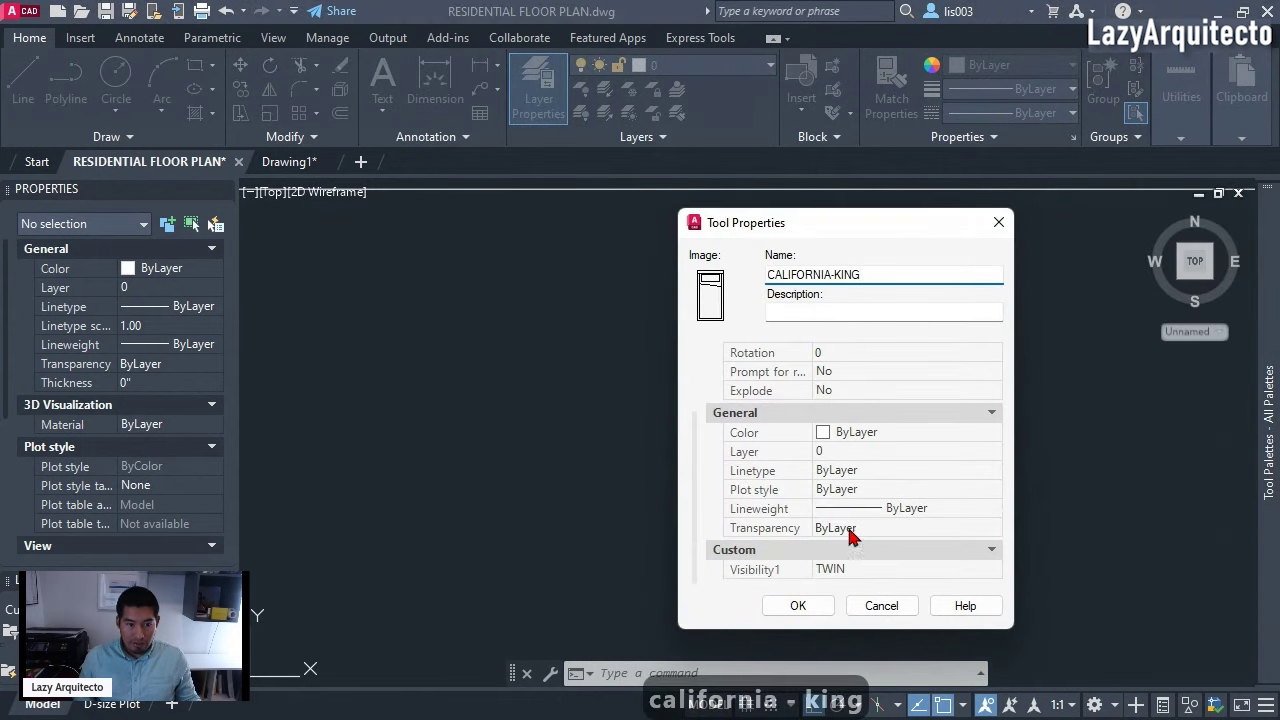
{"action": "left_click", "coordinate": [866, 569]}
{"action": "left_click", "coordinate": [830, 680]}
{"action": "key", "text": "Return"}
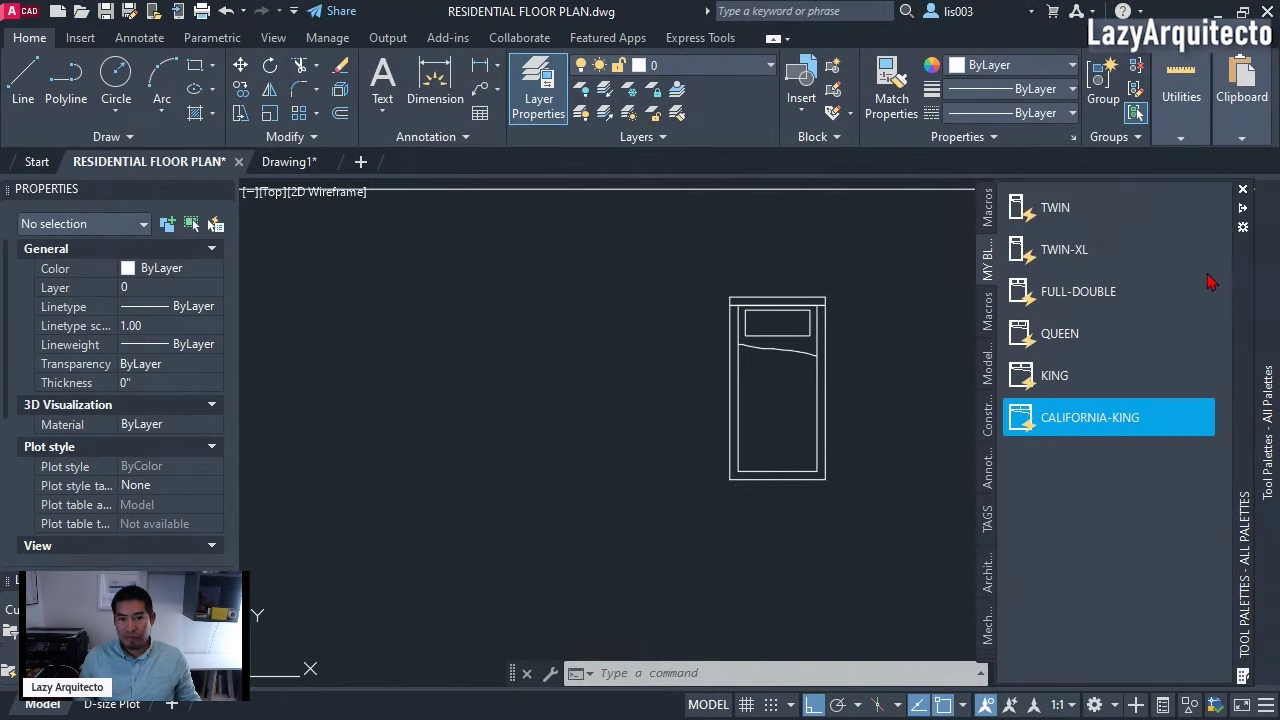
{"action": "left_click", "coordinate": [1057, 423]}
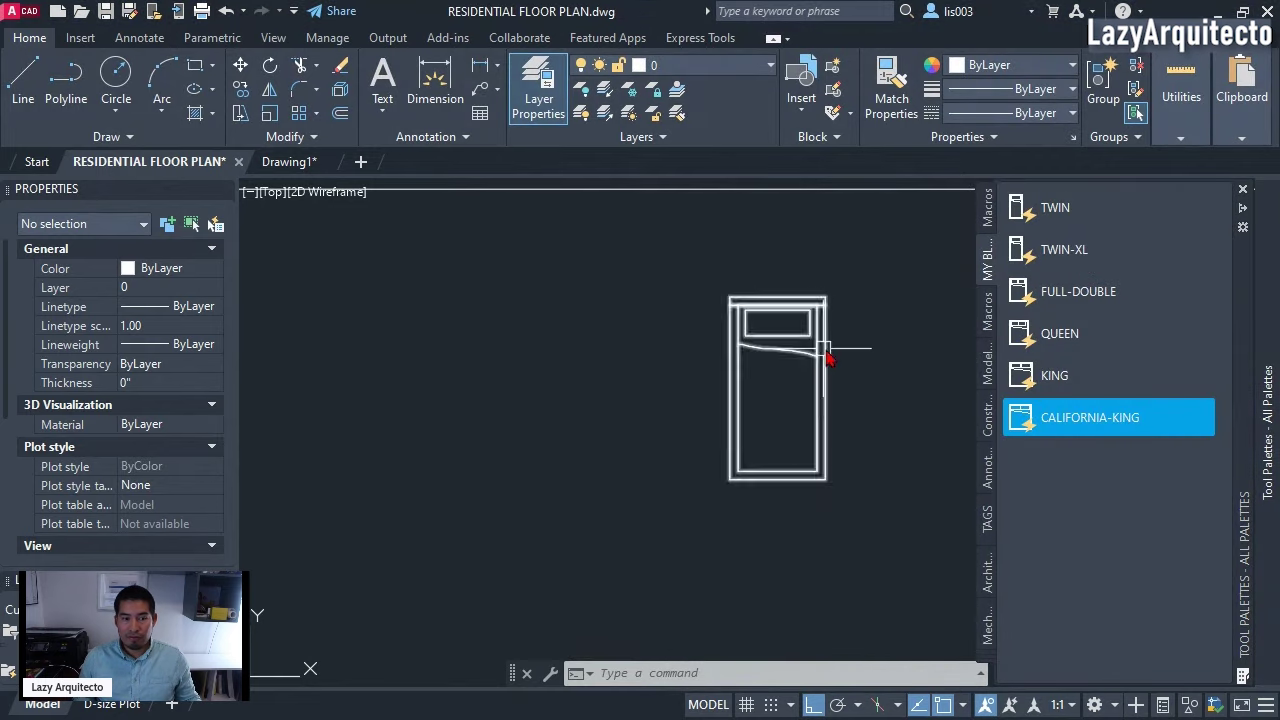
- Insert the TWIN bed by the right end of its headboard at the upper-right inside corner of the right-hand bedroom
{"action": "scroll", "coordinate": [900, 380], "scroll_direction": "down", "scroll_amount": 5}
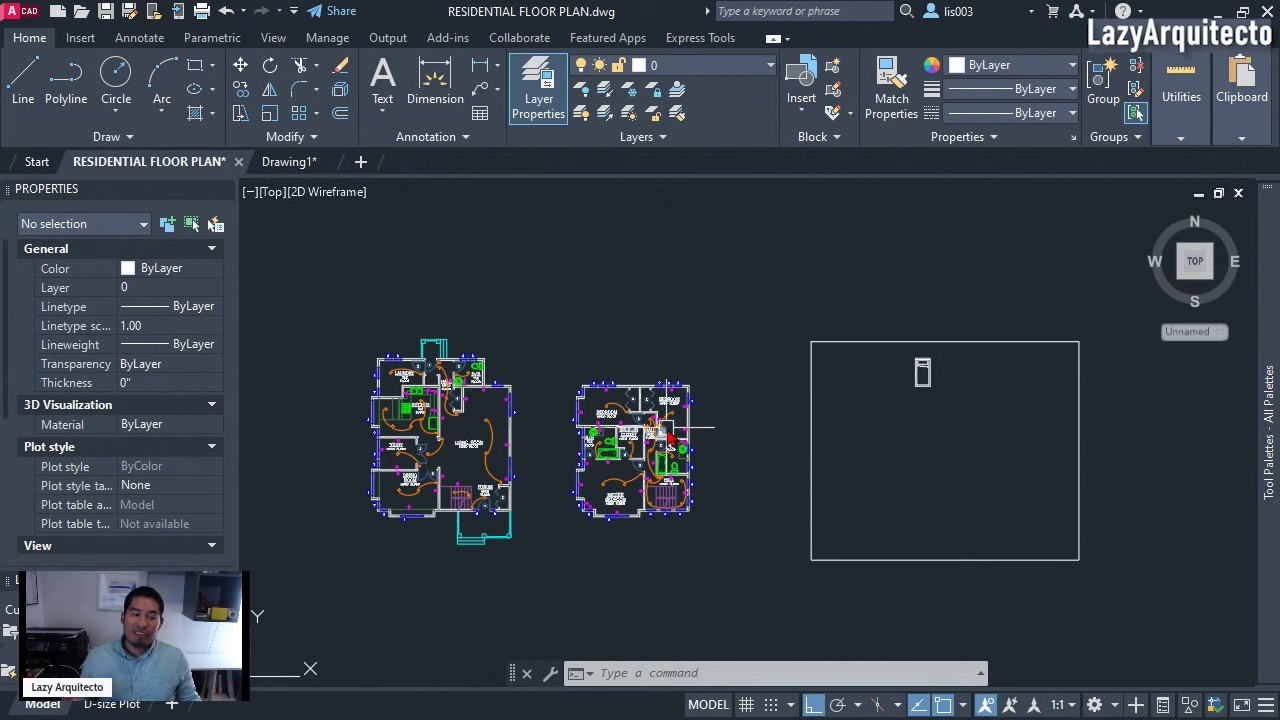
{"action": "scroll", "coordinate": [665, 405], "scroll_direction": "up", "scroll_amount": 8}
{"action": "mouse_move", "coordinate": [1270, 425]}
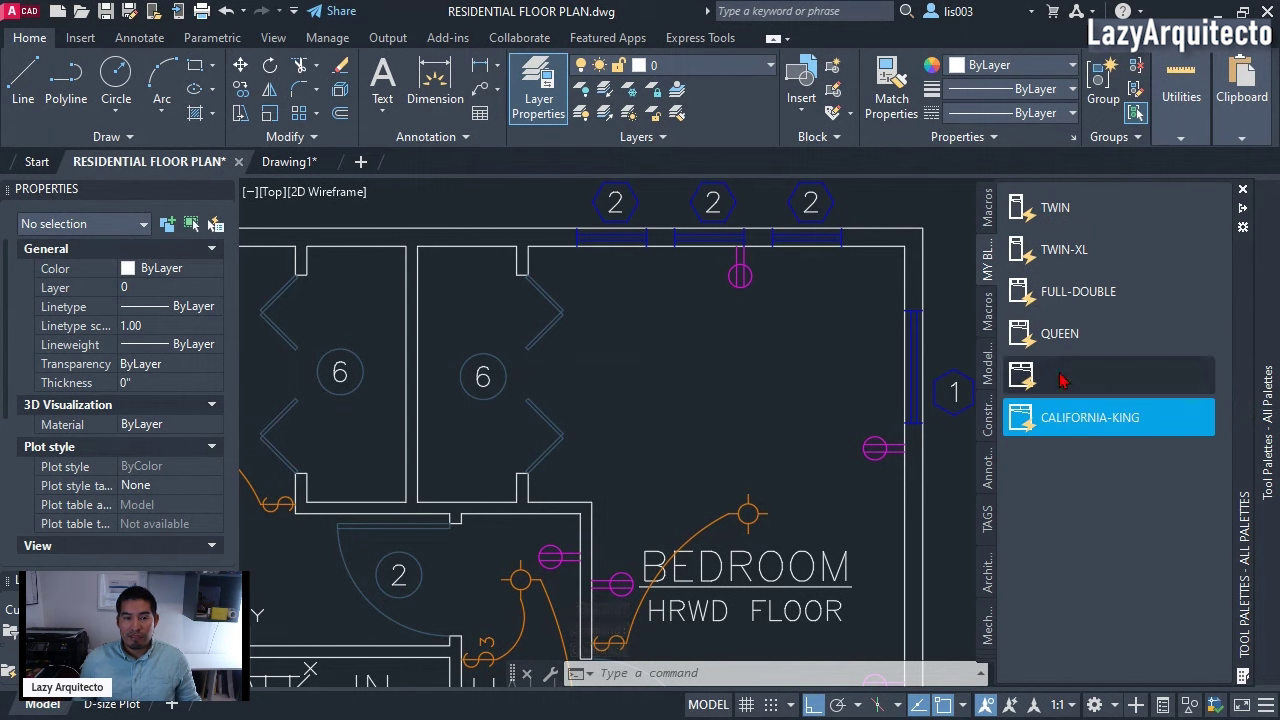
{"action": "left_click", "coordinate": [1058, 211]}
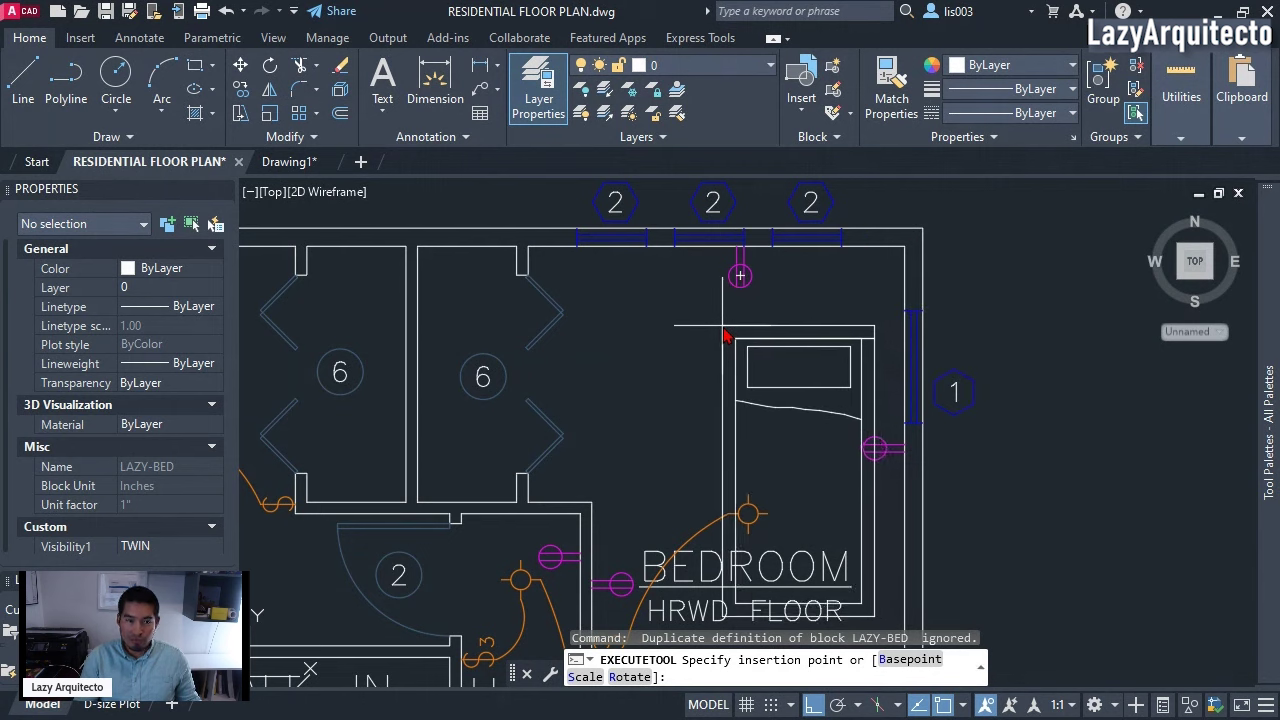
{"action": "key", "text": "ctrl"}
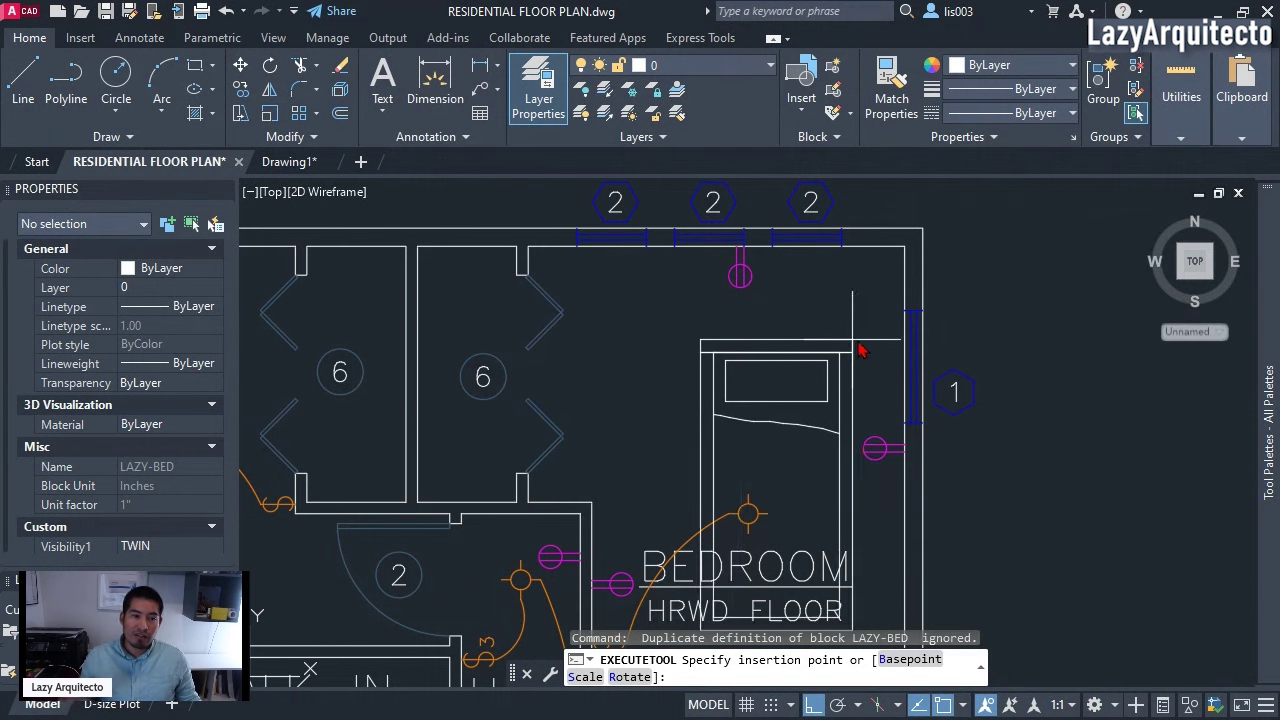
{"action": "scroll", "coordinate": [893, 275], "scroll_direction": "up", "scroll_amount": 2}
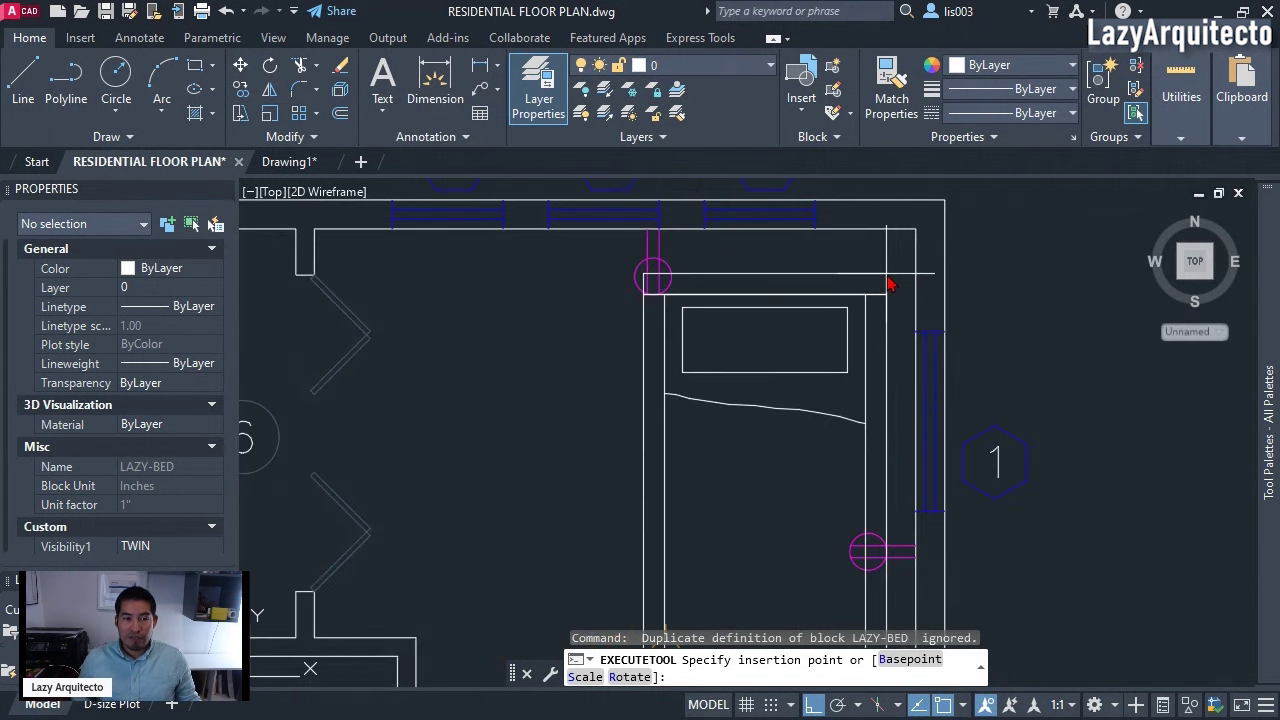
{"action": "left_click", "coordinate": [916, 231]}
{"action": "scroll", "coordinate": [914, 236], "scroll_direction": "down", "scroll_amount": 4}
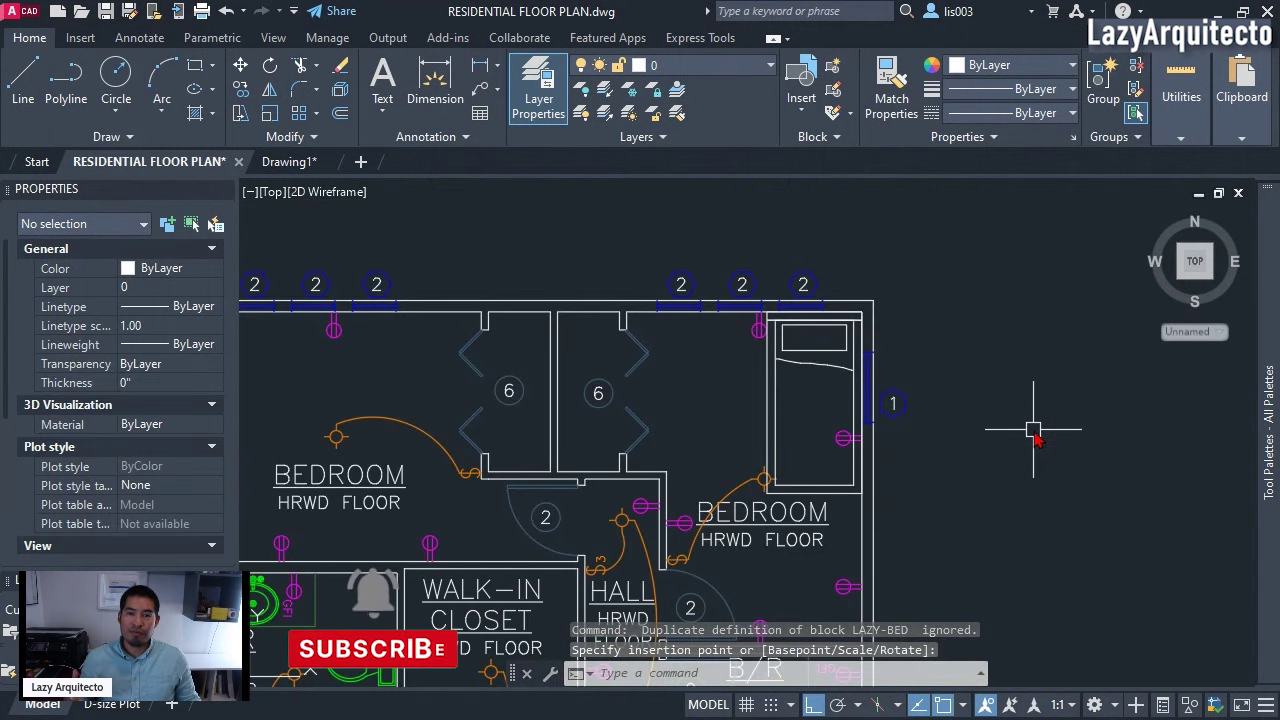
- Insert the FULL-DOUBLE bed in the lower-left inside corner of the left-hand bedroom, with its headboard against the left wall
{"action": "scroll", "coordinate": [829, 386], "scroll_direction": "down", "scroll_amount": 2}
{"action": "scroll", "coordinate": [400, 470], "scroll_direction": "up", "scroll_amount": 2}
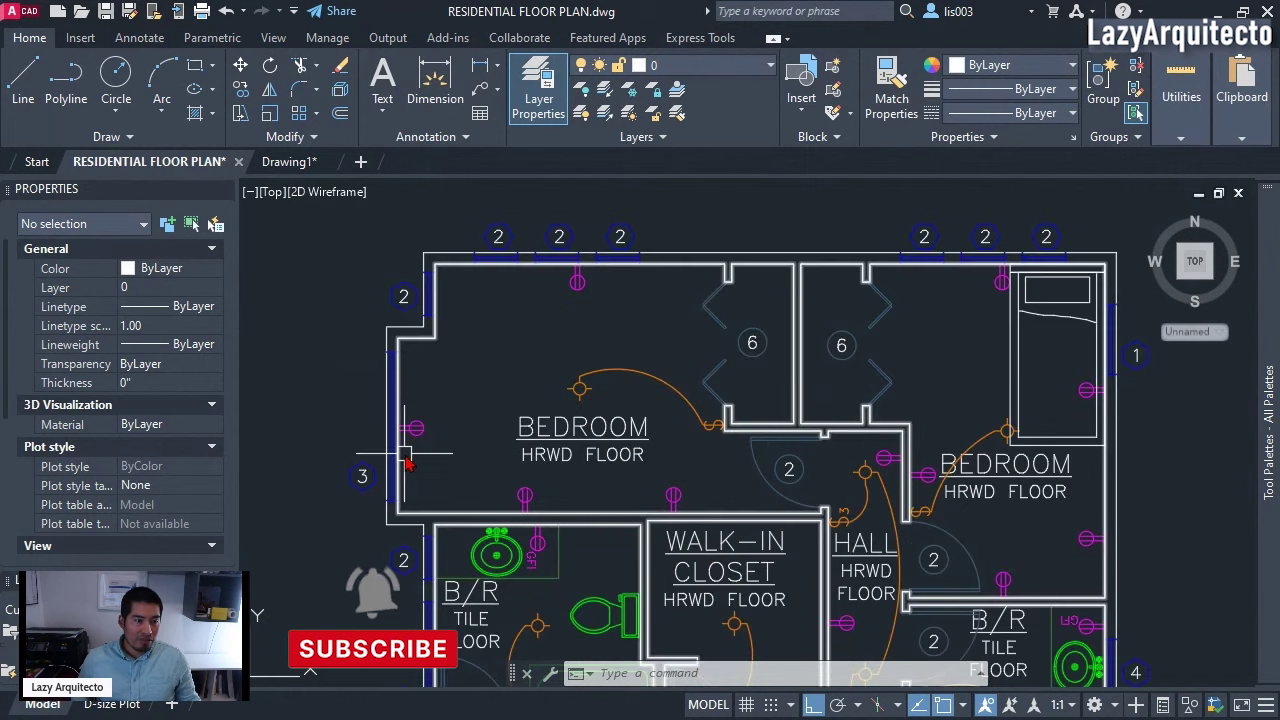
{"action": "scroll", "coordinate": [405, 460], "scroll_direction": "up", "scroll_amount": 2}
{"action": "scroll", "coordinate": [543, 457], "scroll_direction": "down", "scroll_amount": 2}
{"action": "mouse_move", "coordinate": [1272, 432]}
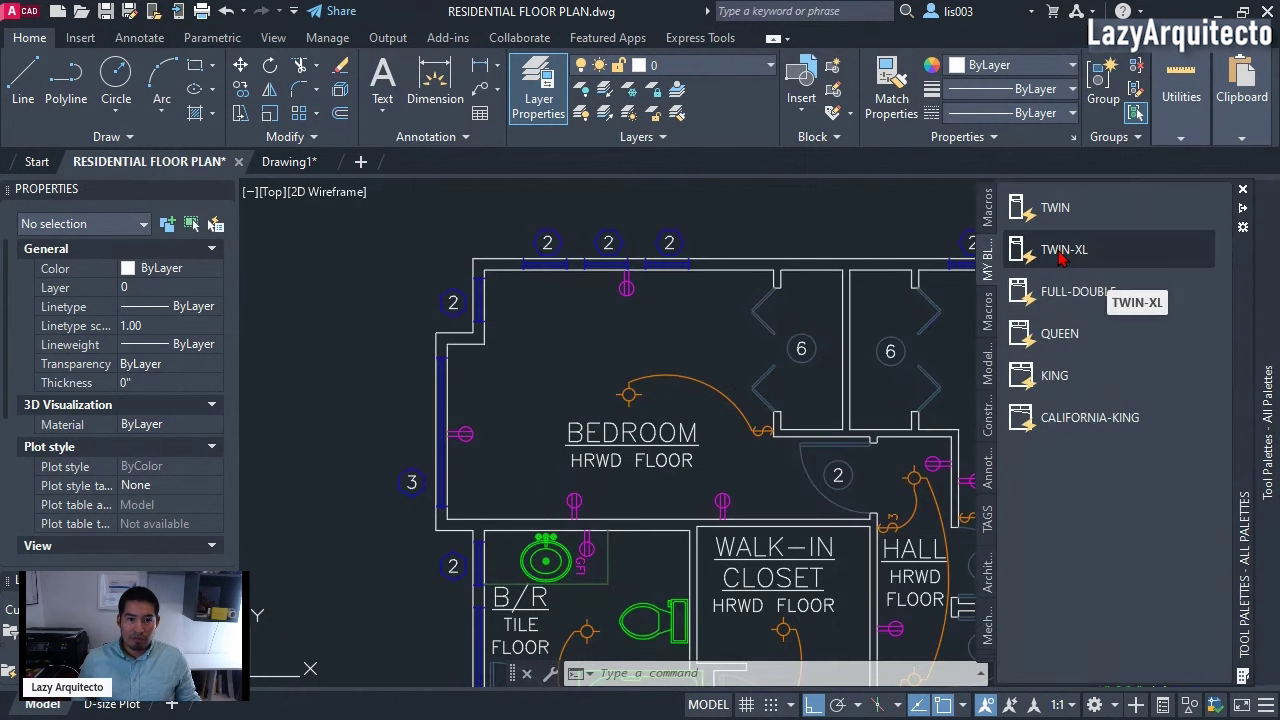
{"action": "left_click", "coordinate": [1048, 291]}
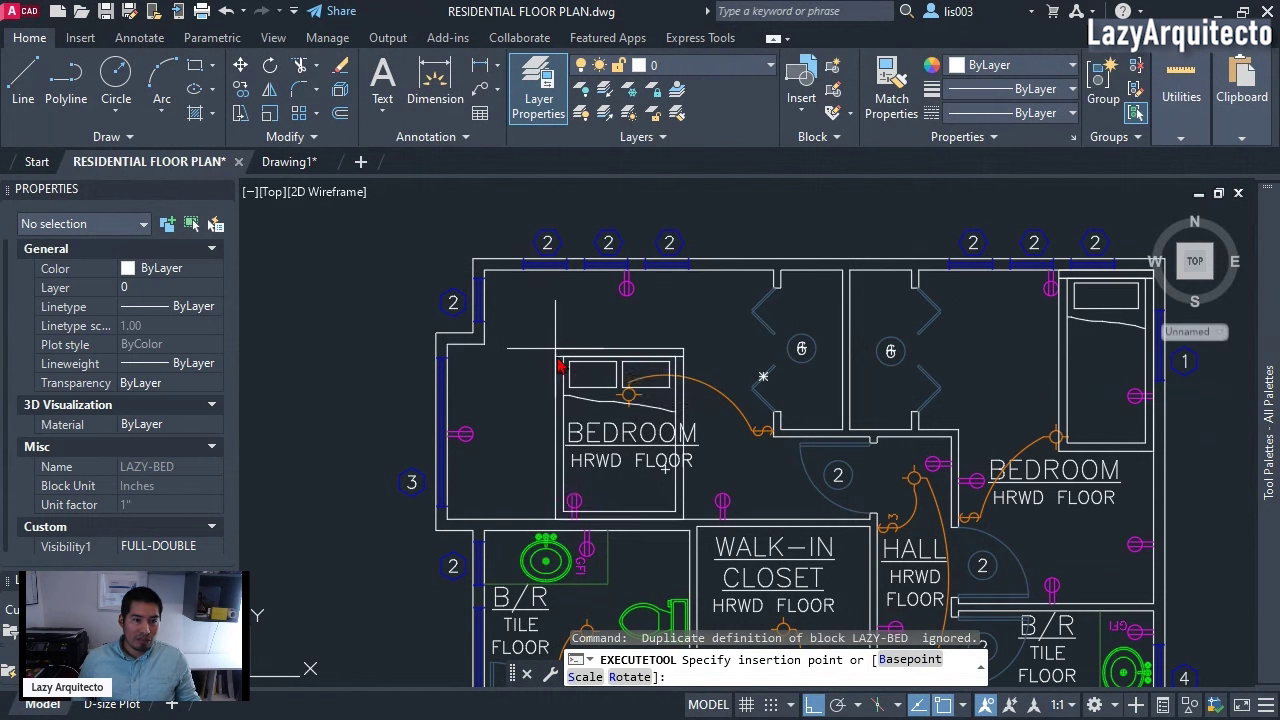
{"action": "scroll", "coordinate": [485, 490], "scroll_direction": "up", "scroll_amount": 2}
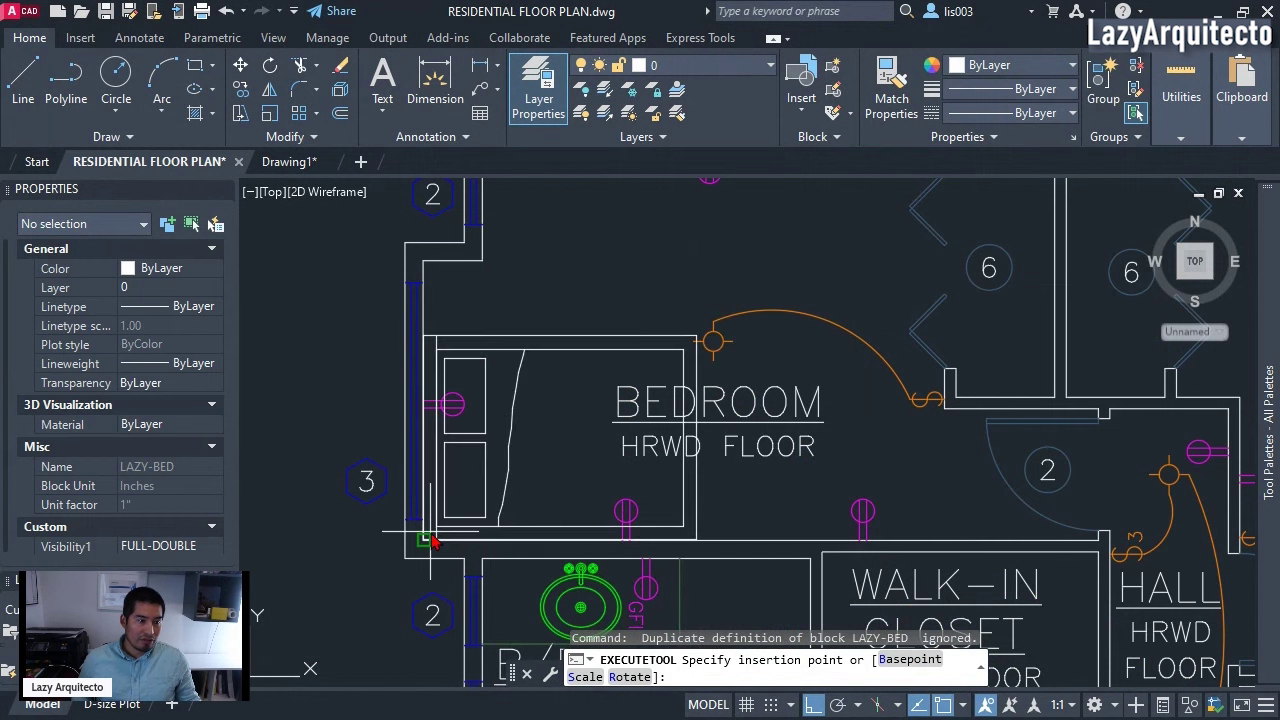
{"action": "scroll", "coordinate": [437, 539], "scroll_direction": "up", "scroll_amount": 2}
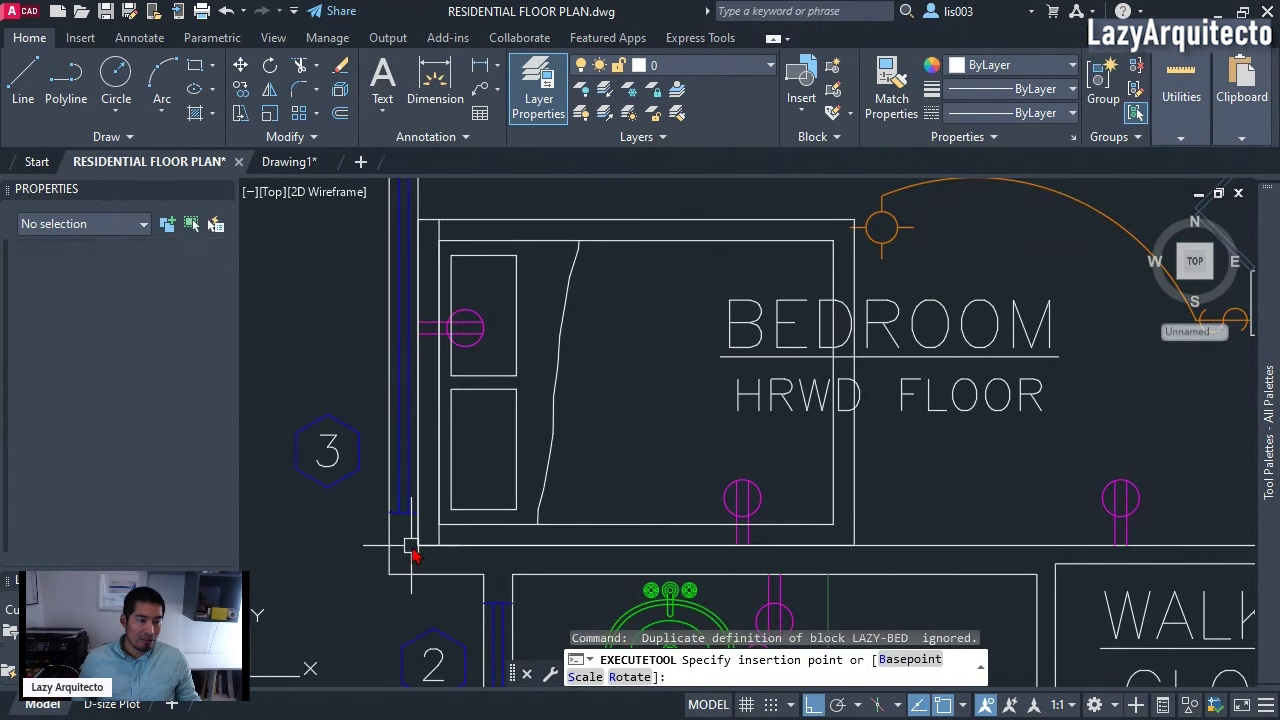
{"action": "left_click", "coordinate": [412, 550]}
{"action": "scroll", "coordinate": [489, 400], "scroll_direction": "down", "scroll_amount": 4}
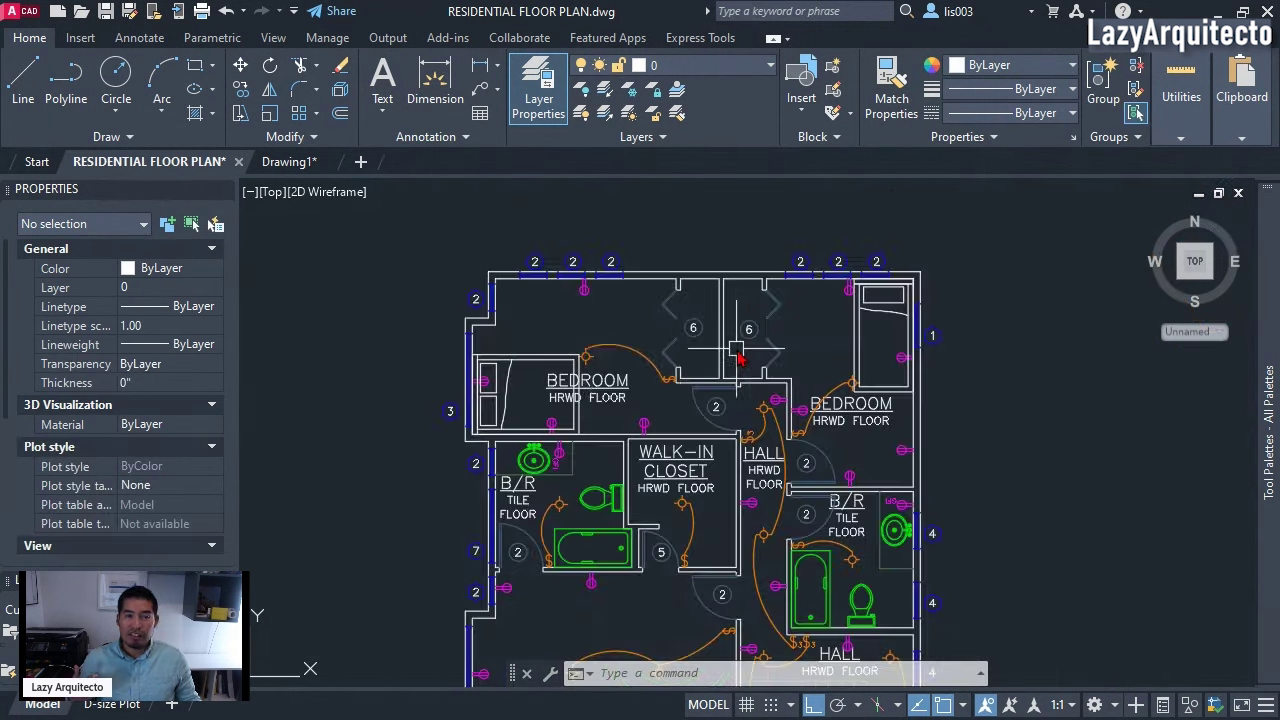
- Switch the bed placed in the left-hand bedroom to the TWIN visibility state
{"action": "left_click", "coordinate": [540, 365]}
{"action": "scroll", "coordinate": [485, 398], "scroll_direction": "up", "scroll_amount": 3}
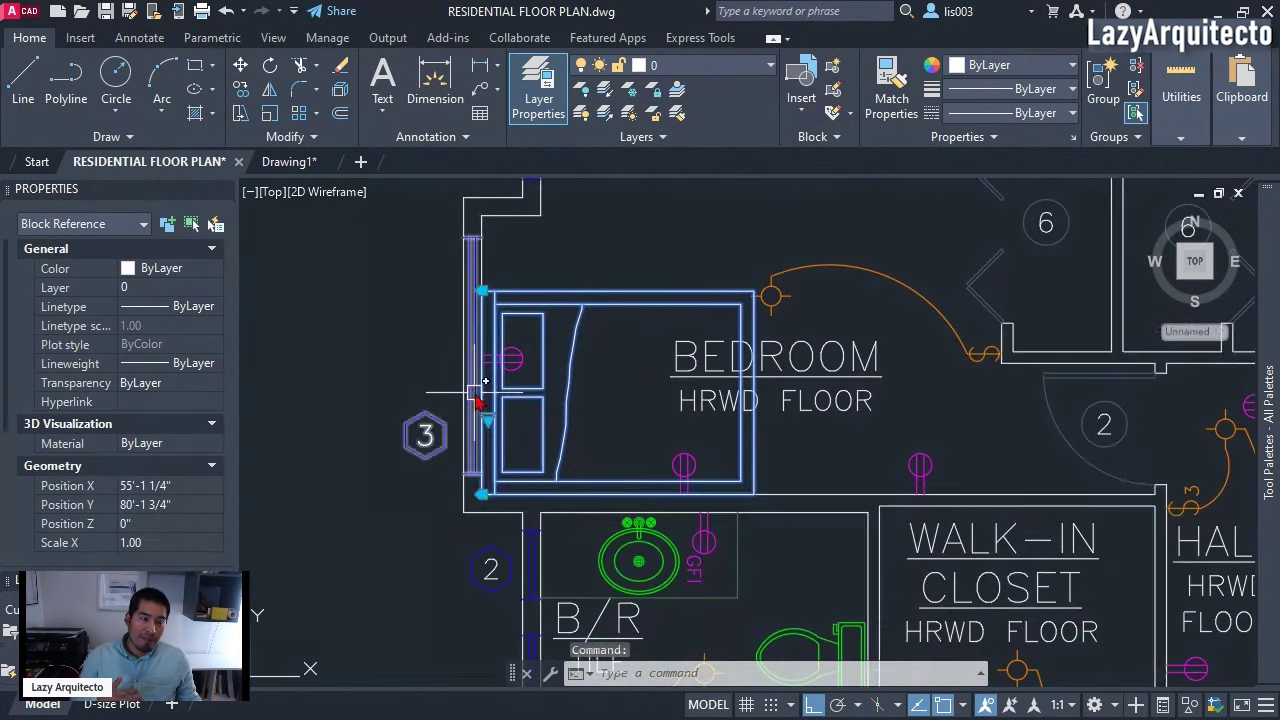
{"action": "middle_click_drag", "start_coordinate": [487, 400], "coordinate": [514, 471]}
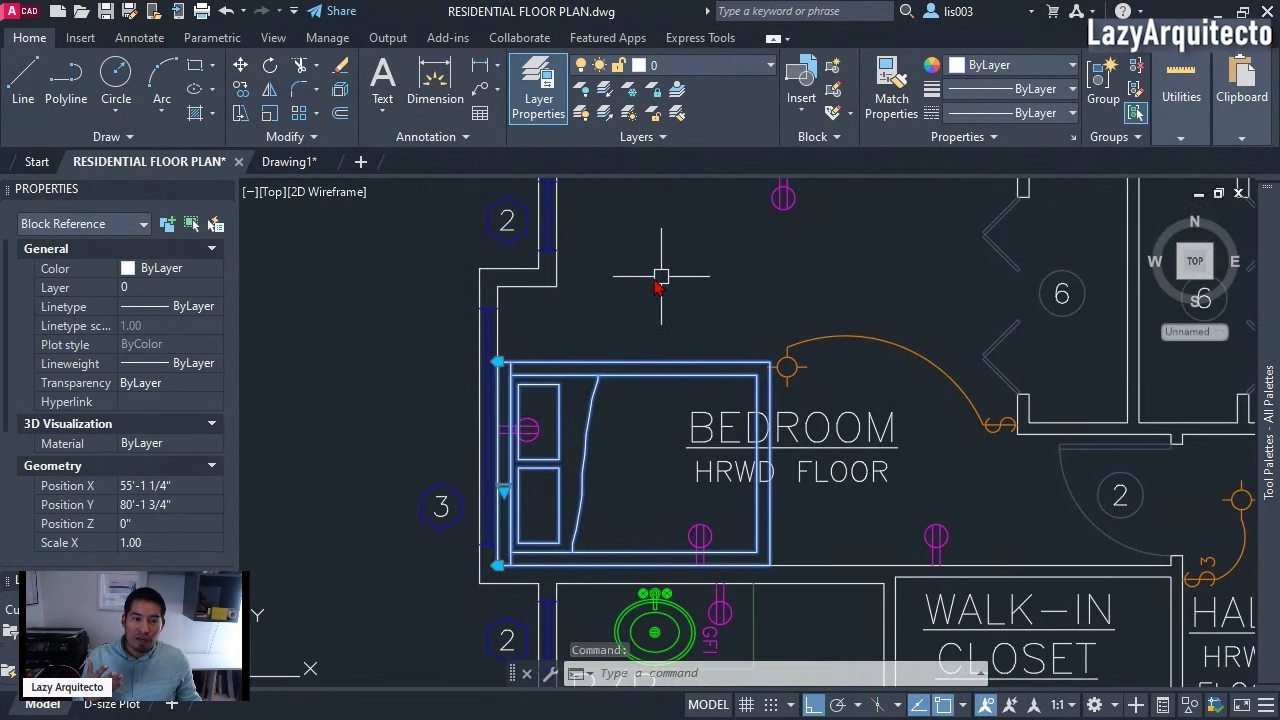
{"action": "middle_click_drag", "start_coordinate": [594, 345], "coordinate": [560, 380]}
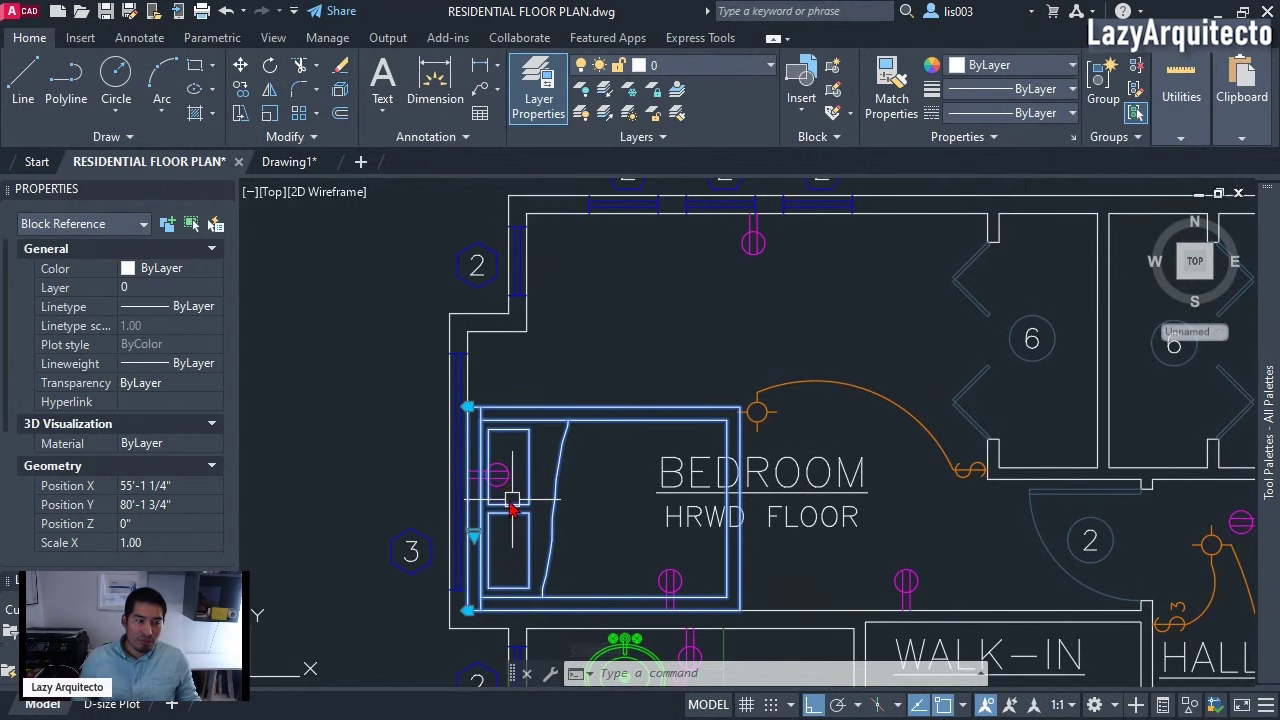
{"action": "left_click", "coordinate": [476, 539]}
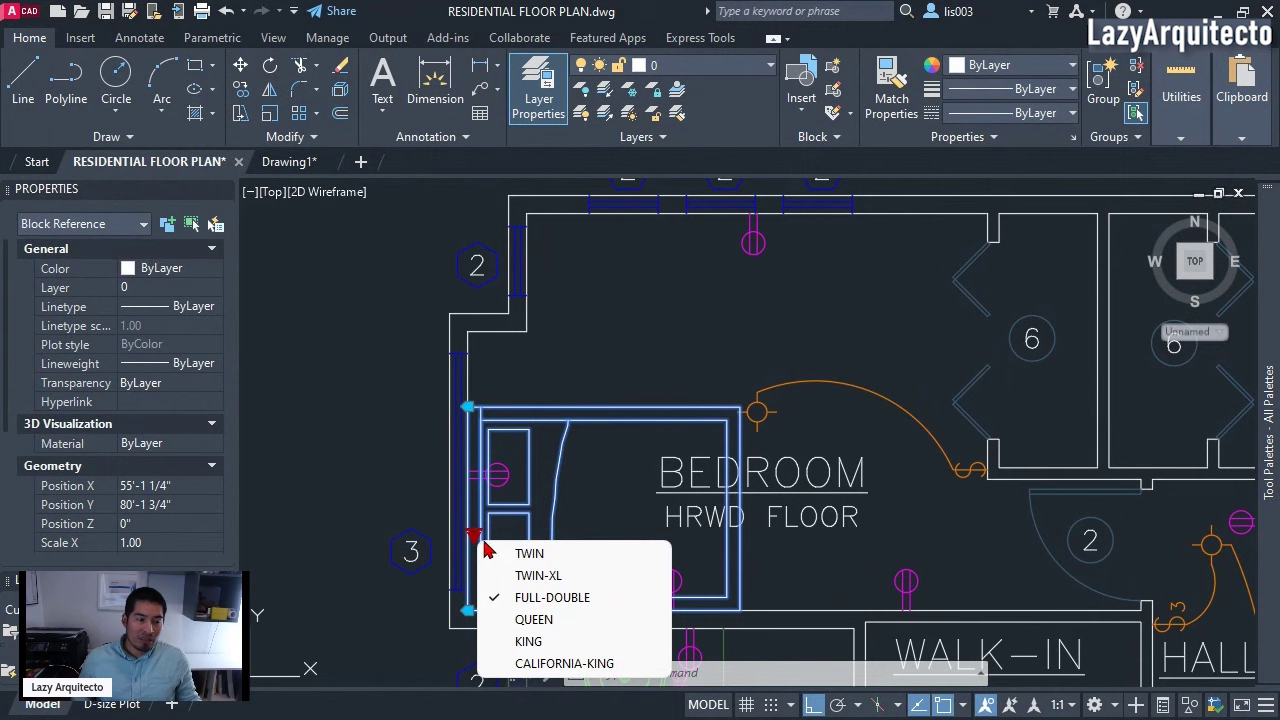
{"action": "left_click", "coordinate": [520, 554]}
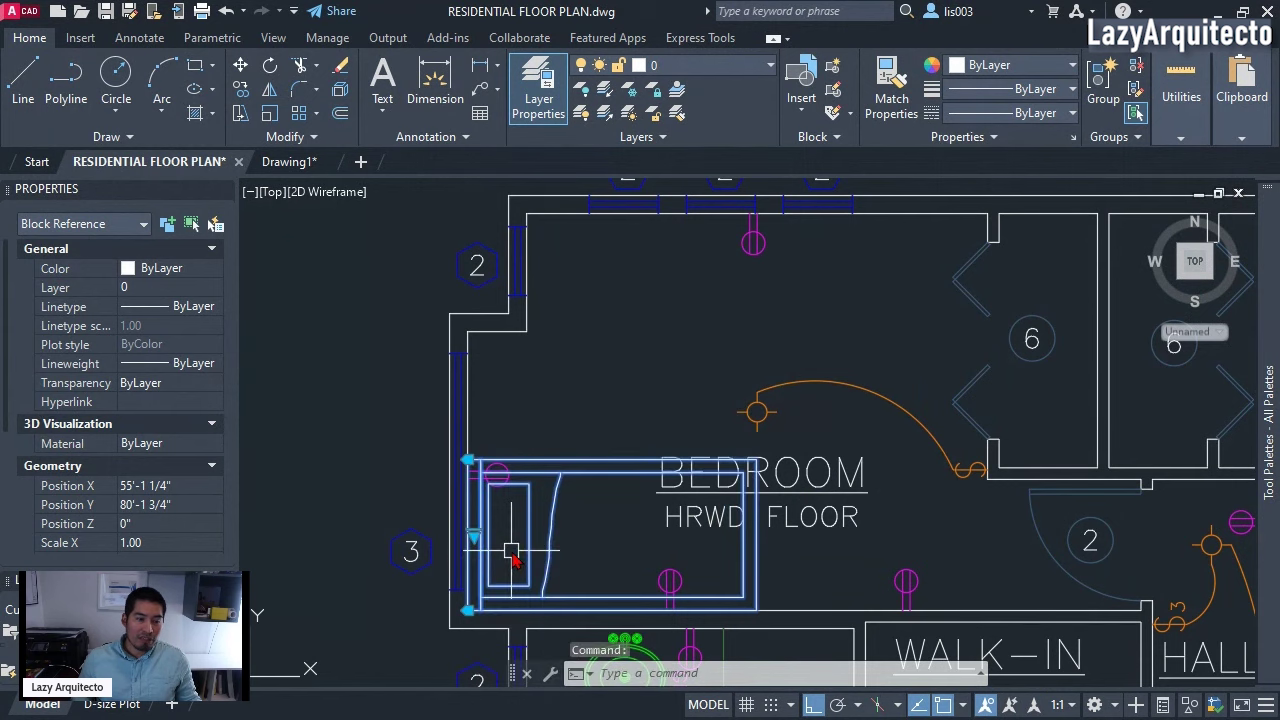